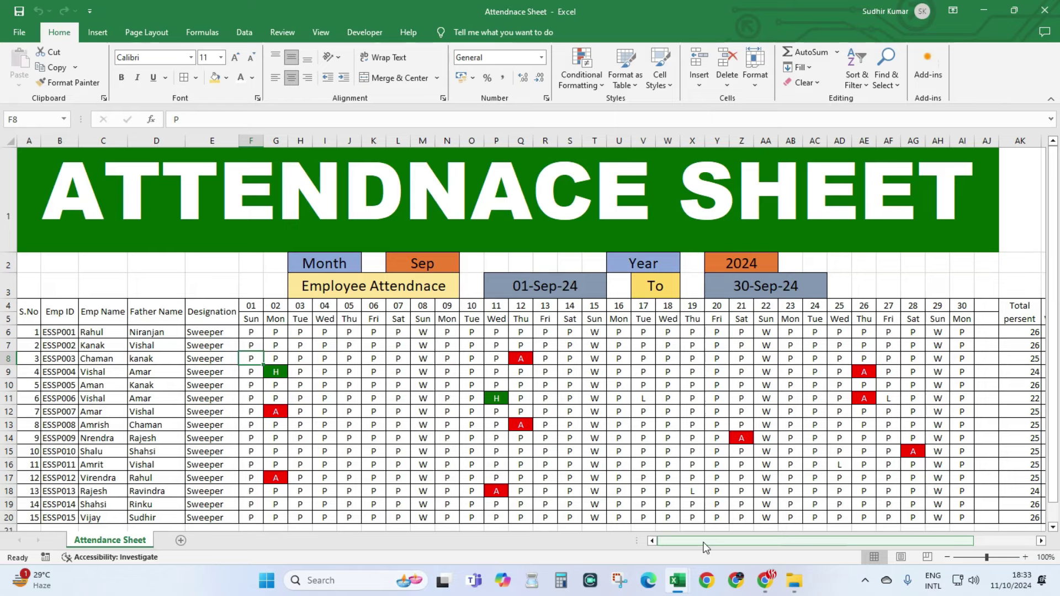
# Step: Mark employee 5 absent (A) on day 05 and employee 4 on holiday (H) on day 19
pyautogui.moveTo(78, 191); pyautogui.dragTo(453, 509)
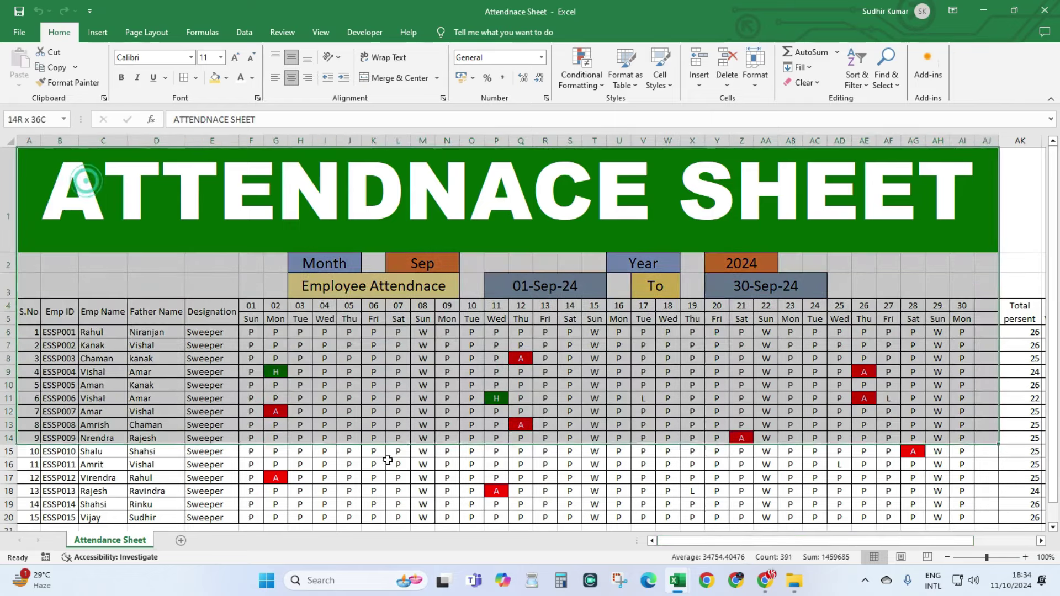
pyautogui.click(103, 359)
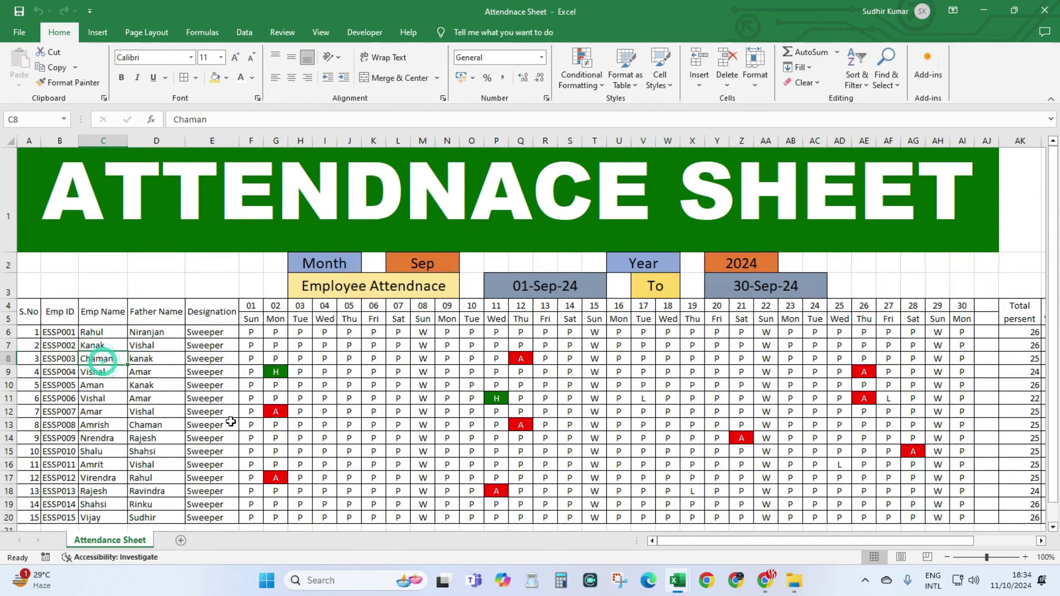
pyautogui.click(349, 385)
pyautogui.write('A')
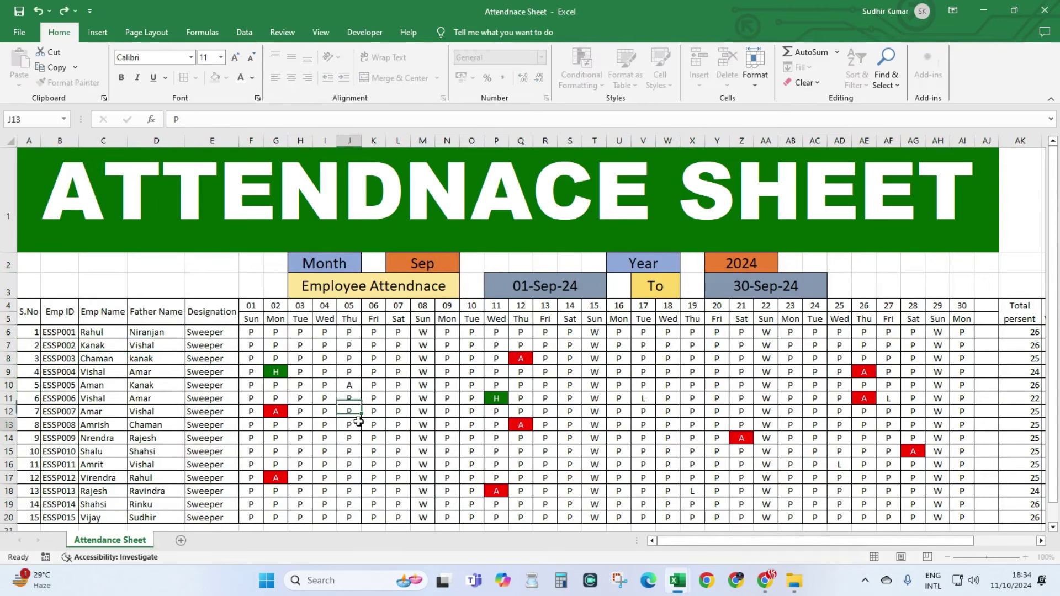
pyautogui.press('Return')
pyautogui.click(693, 372)
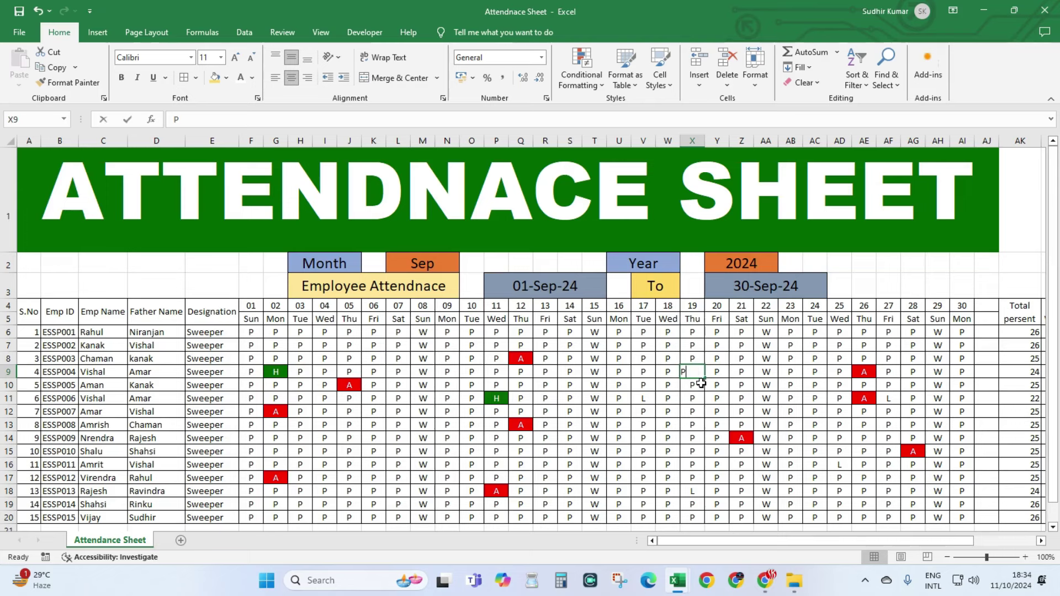
pyautogui.write('H')
pyautogui.press('Tab')
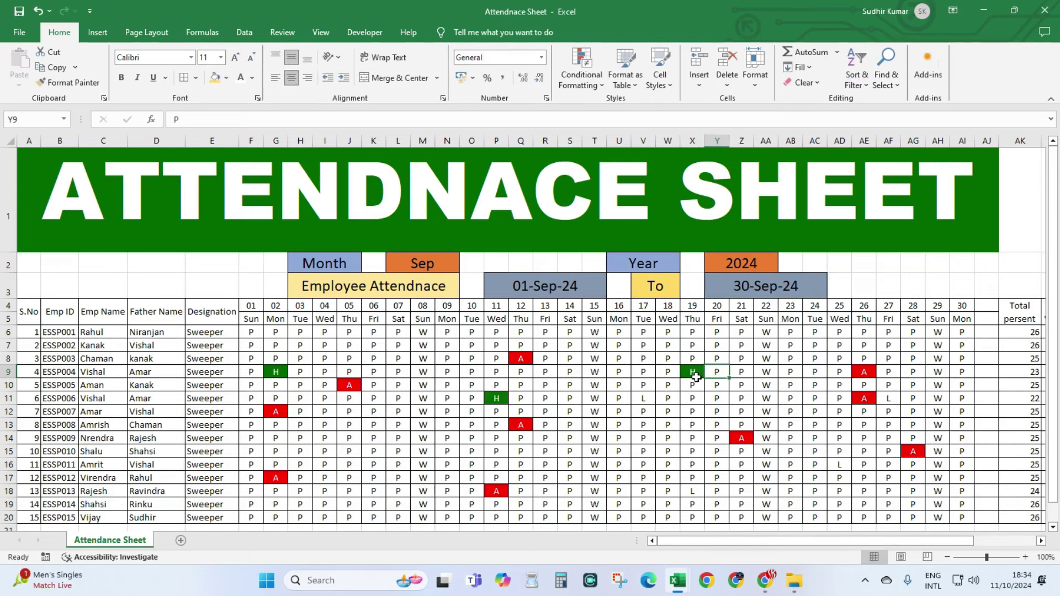
# Step: Review the COUNTIF totals for present, weekly off, leave, absent and holiday, and the Total Working SUM
pyautogui.moveTo(802, 544); pyautogui.dragTo(864, 544)
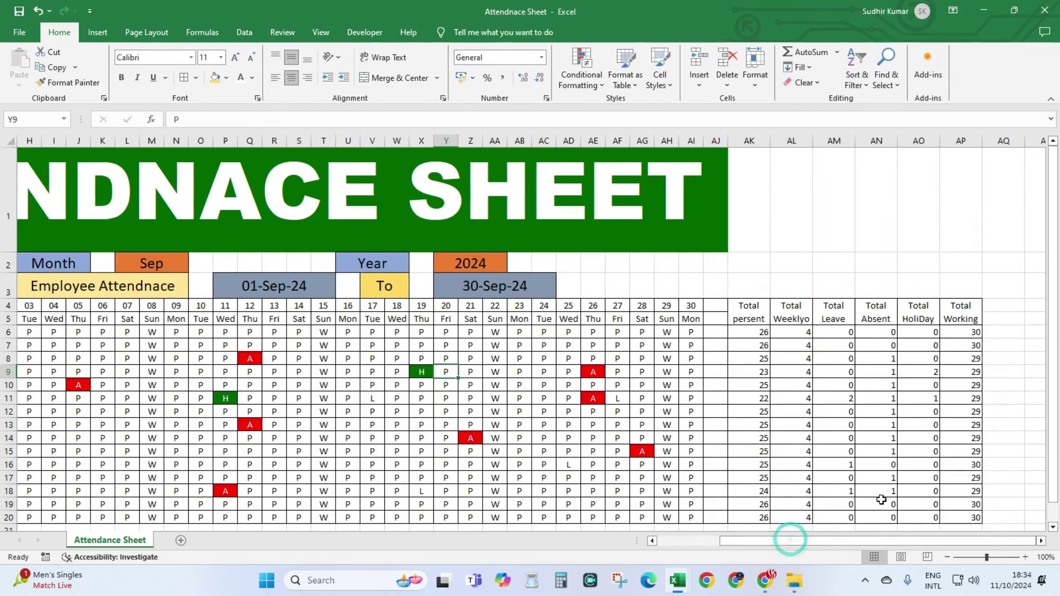
pyautogui.moveTo(621, 333); pyautogui.dragTo(665, 480)
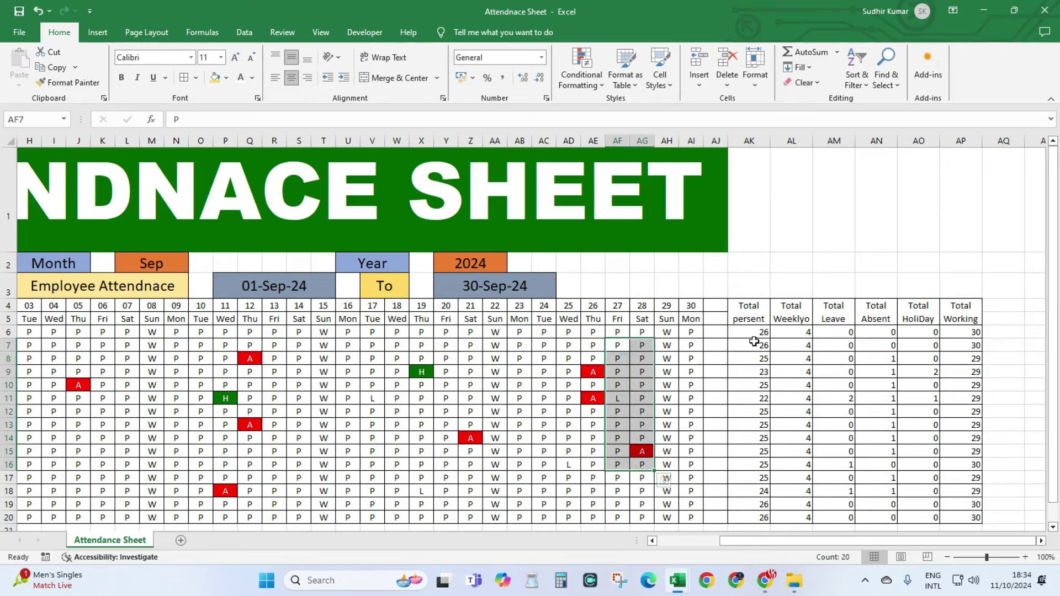
pyautogui.moveTo(756, 334); pyautogui.dragTo(759, 505)
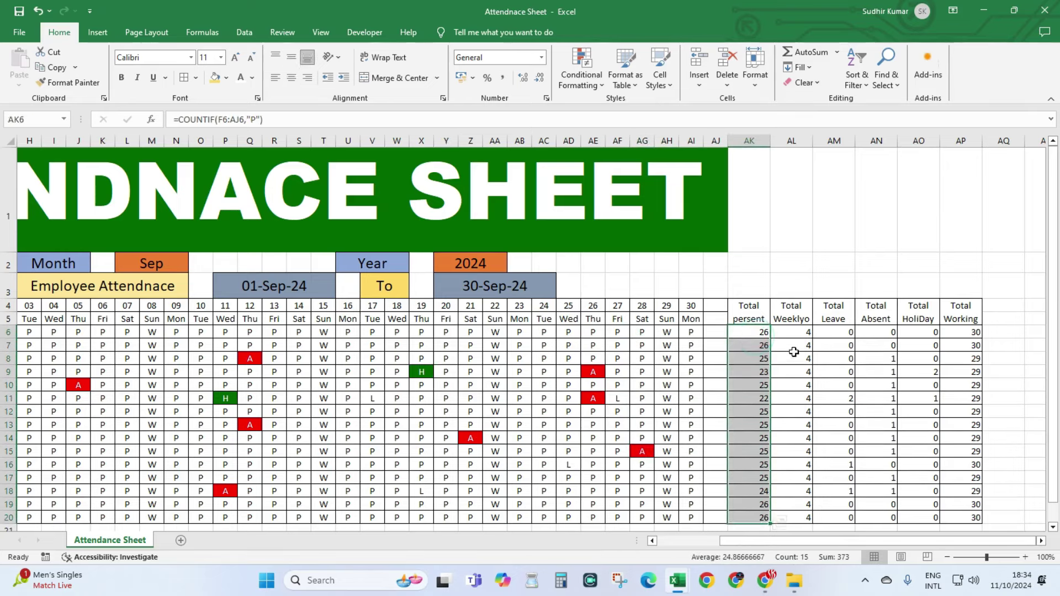
pyautogui.moveTo(794, 338); pyautogui.dragTo(798, 523)
pyautogui.moveTo(834, 346); pyautogui.dragTo(836, 518)
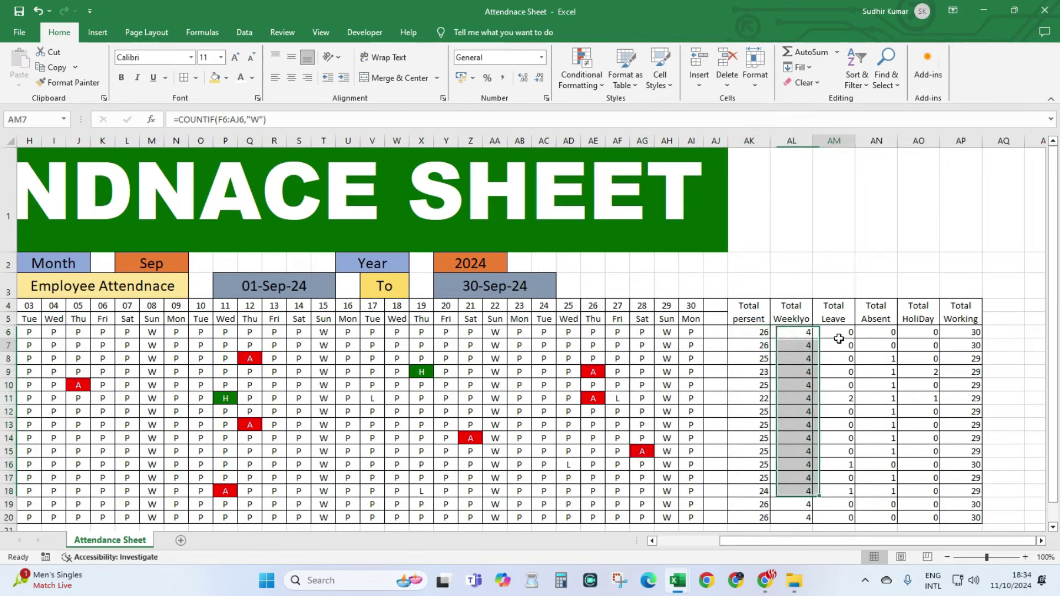
pyautogui.moveTo(879, 333); pyautogui.dragTo(880, 518)
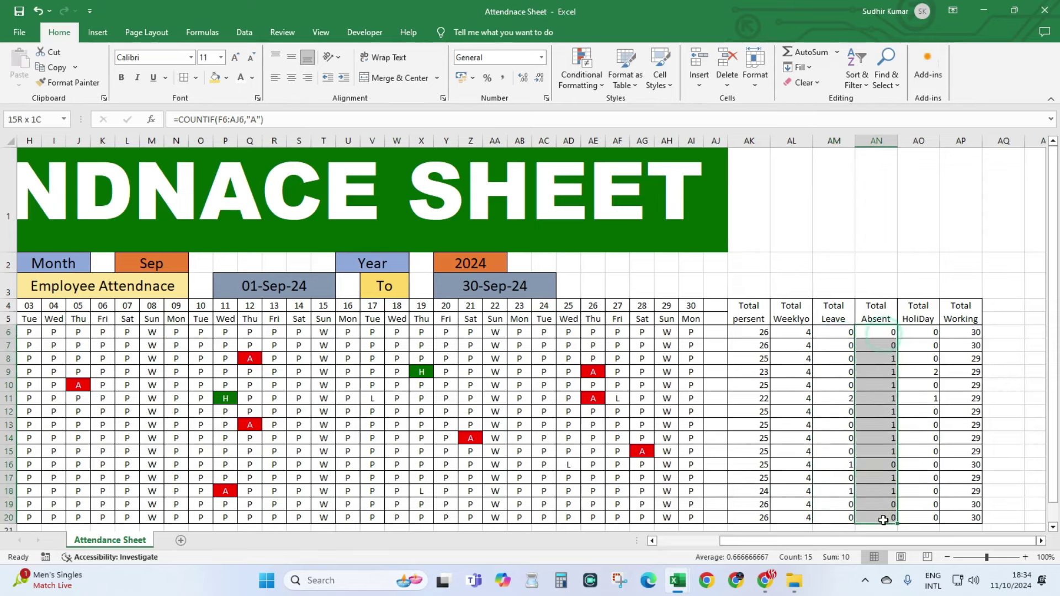
pyautogui.click(925, 333)
pyautogui.moveTo(925, 334); pyautogui.dragTo(928, 520)
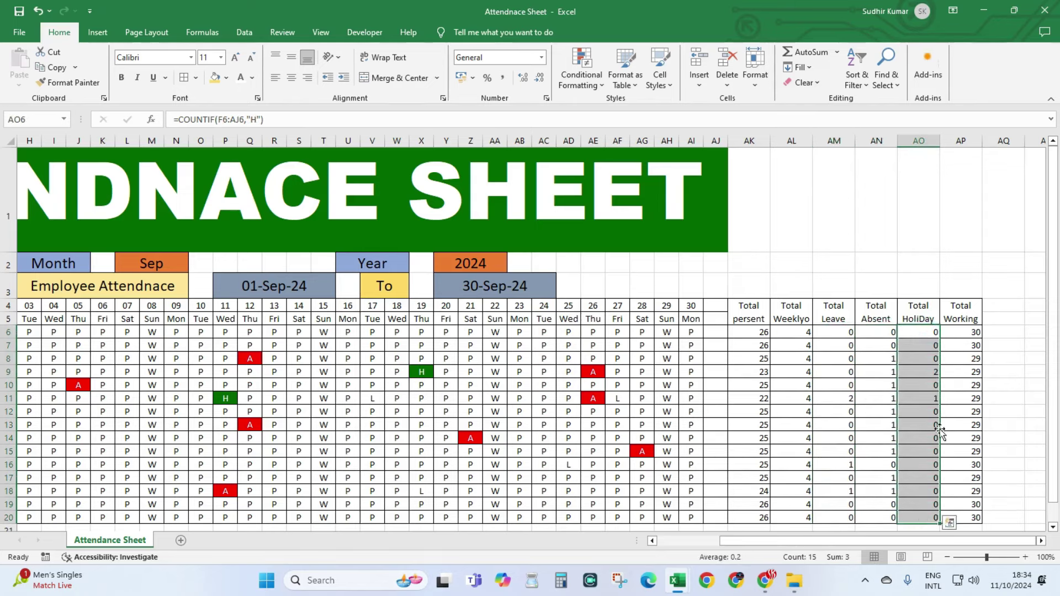
pyautogui.click(970, 332)
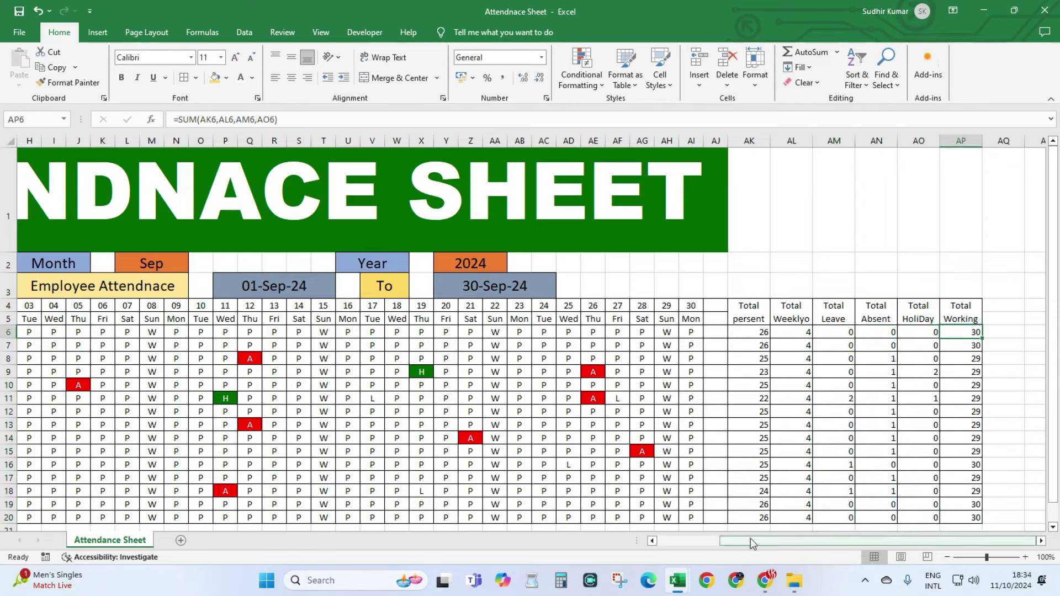
pyautogui.moveTo(751, 540); pyautogui.dragTo(668, 542)
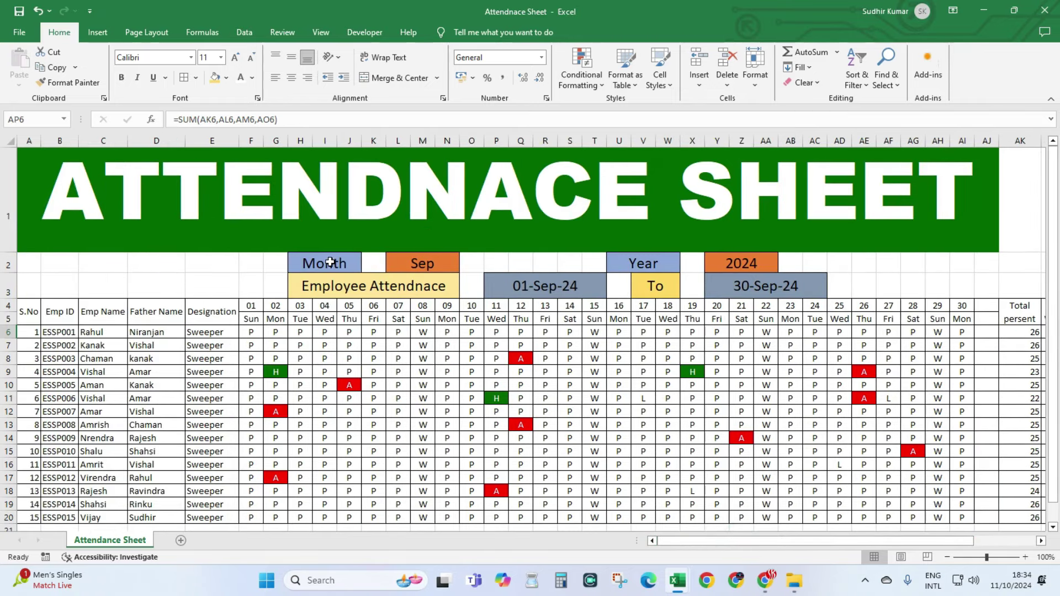
# Step: Switch the month dropdown to Oct, then Nov, checking the recalculated dates and weekdays
pyautogui.click(423, 263)
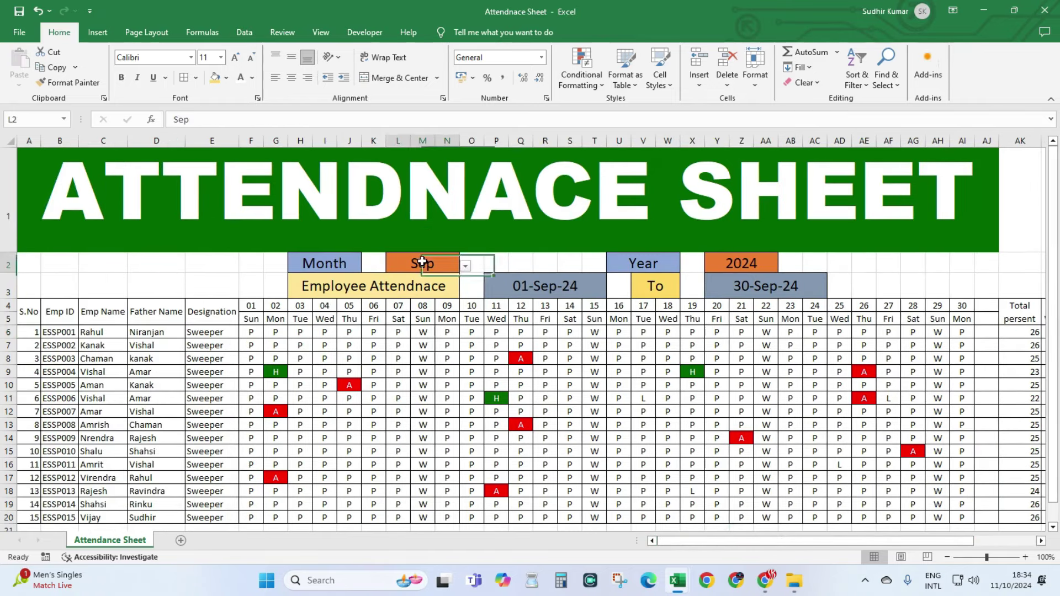
pyautogui.click(466, 266)
pyautogui.click(423, 321)
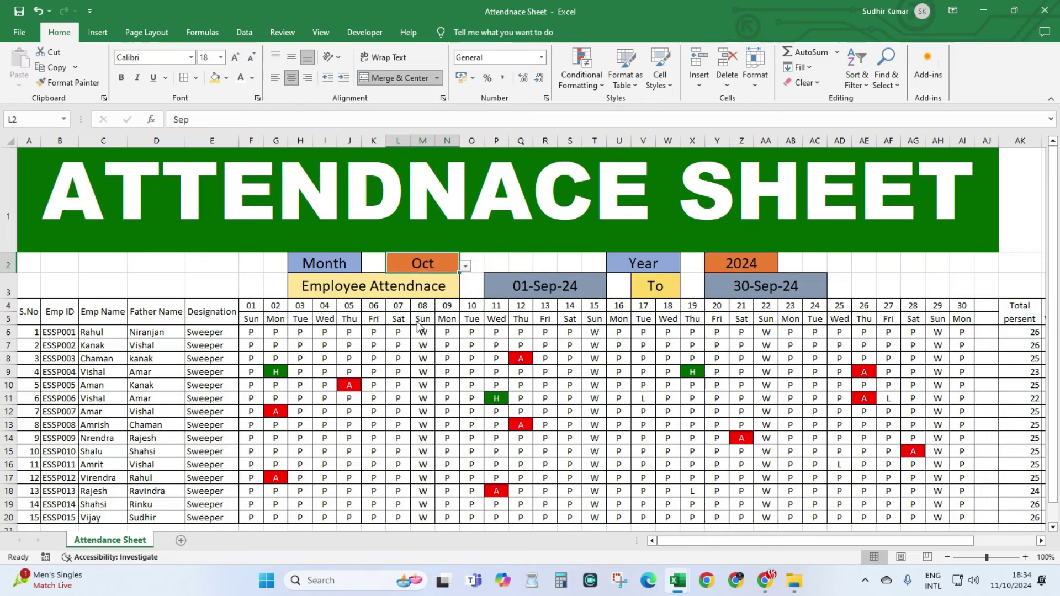
pyautogui.moveTo(251, 316); pyautogui.dragTo(1039, 319)
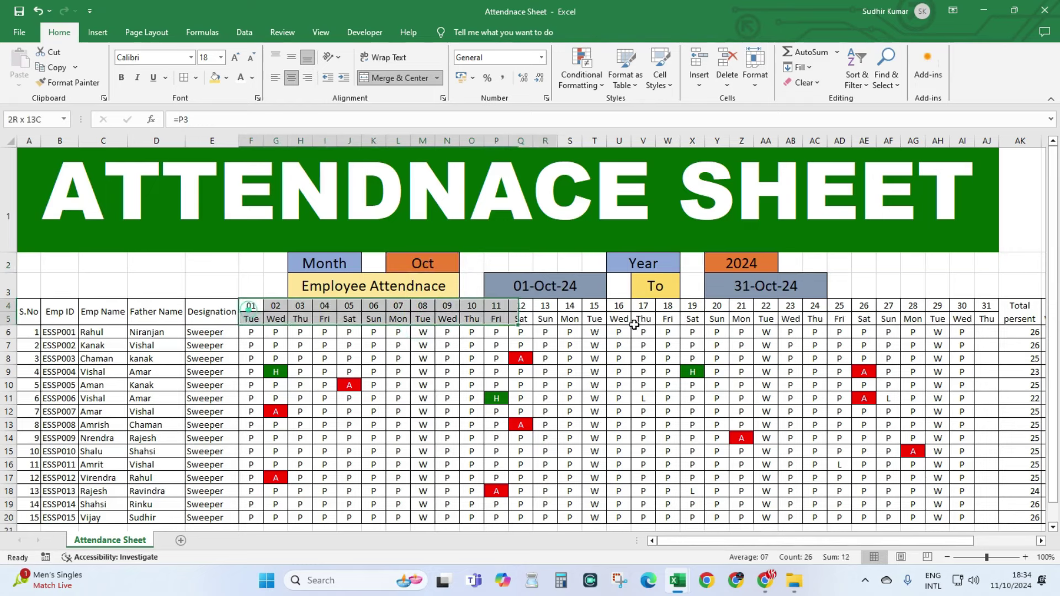
pyautogui.click(439, 264)
pyautogui.click(465, 266)
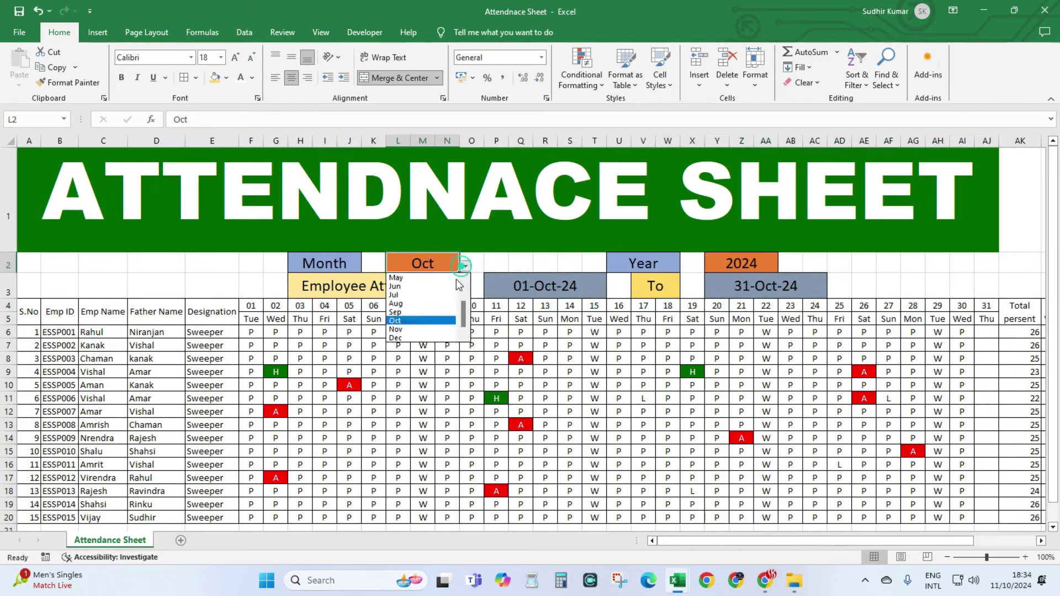
pyautogui.click(422, 330)
pyautogui.click(251, 305)
pyautogui.moveTo(252, 318); pyautogui.dragTo(994, 319)
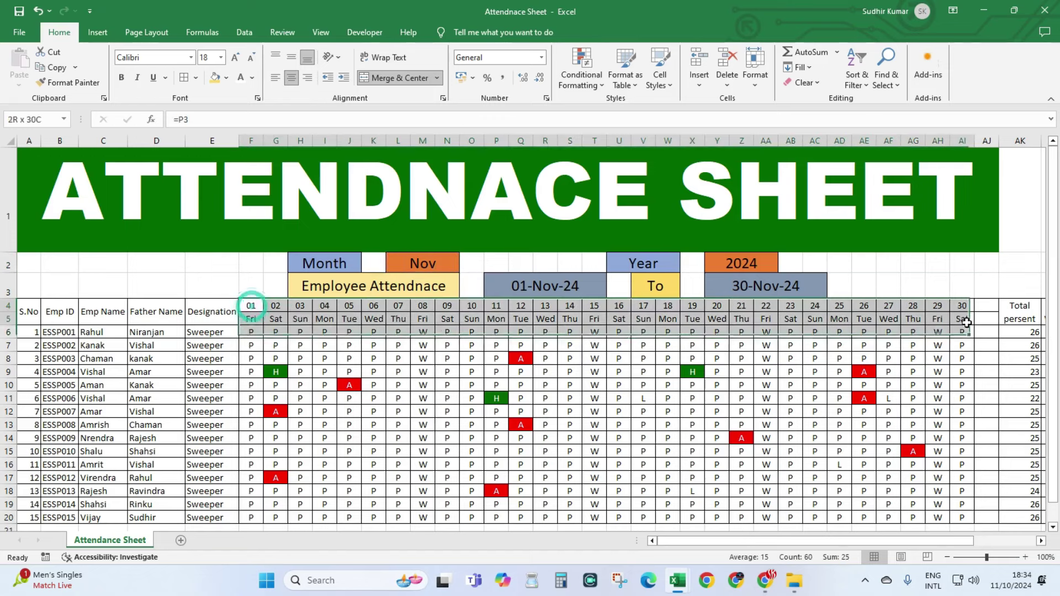
# Step: Change the year dropdown from 2024 to 2025, then to 2026
pyautogui.click(742, 263)
pyautogui.click(784, 265)
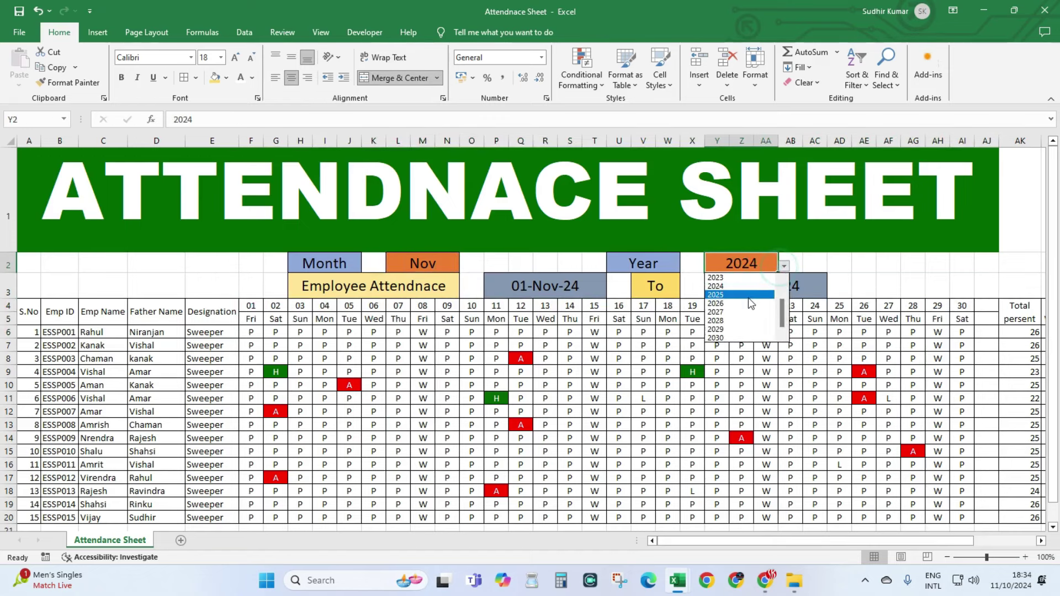
pyautogui.click(748, 296)
pyautogui.click(784, 266)
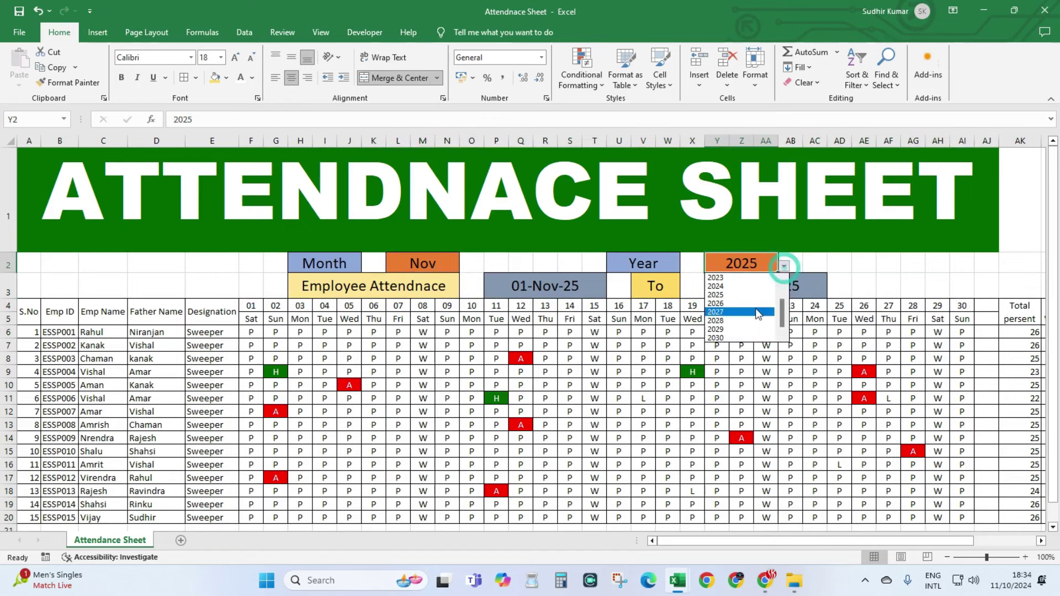
pyautogui.click(718, 303)
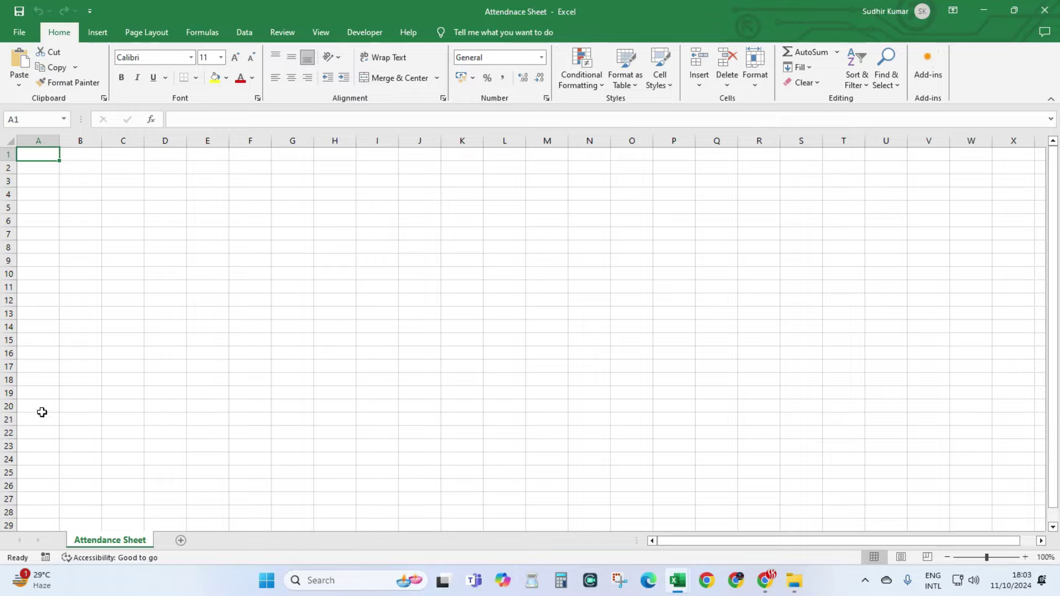
# Step: Enter the headers S.No, Emp ID, Emp Name, Father Name and Designation across A4:E4
pyautogui.click(30, 195)
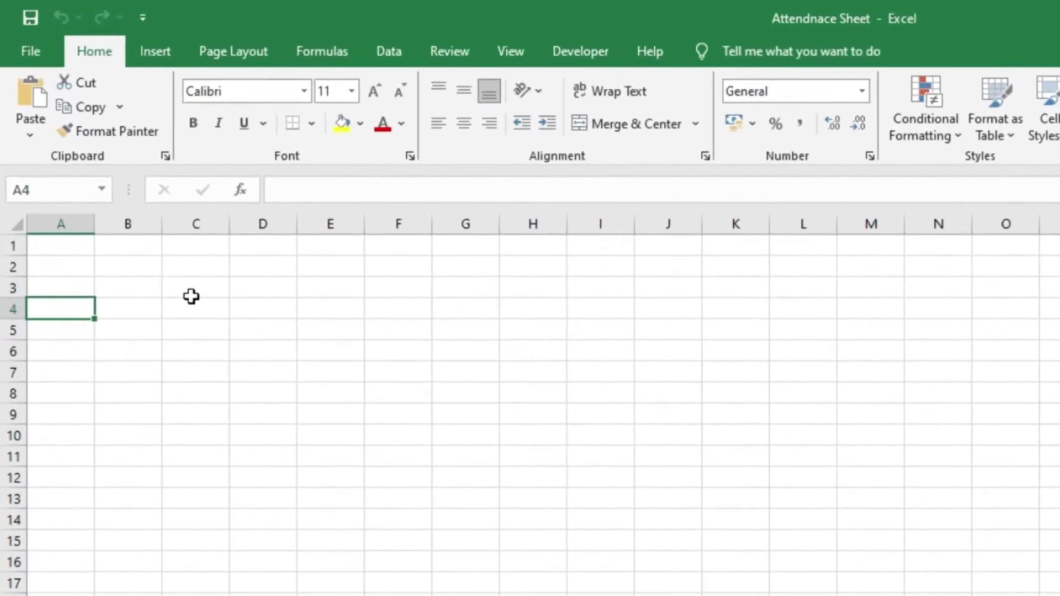
pyautogui.write('S.No')
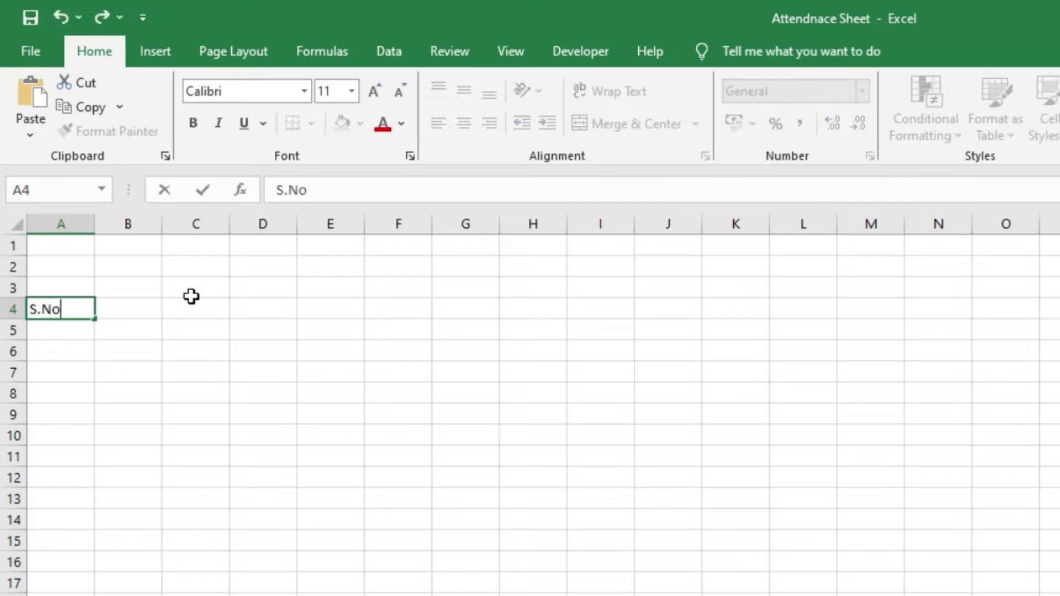
pyautogui.press('Tab')
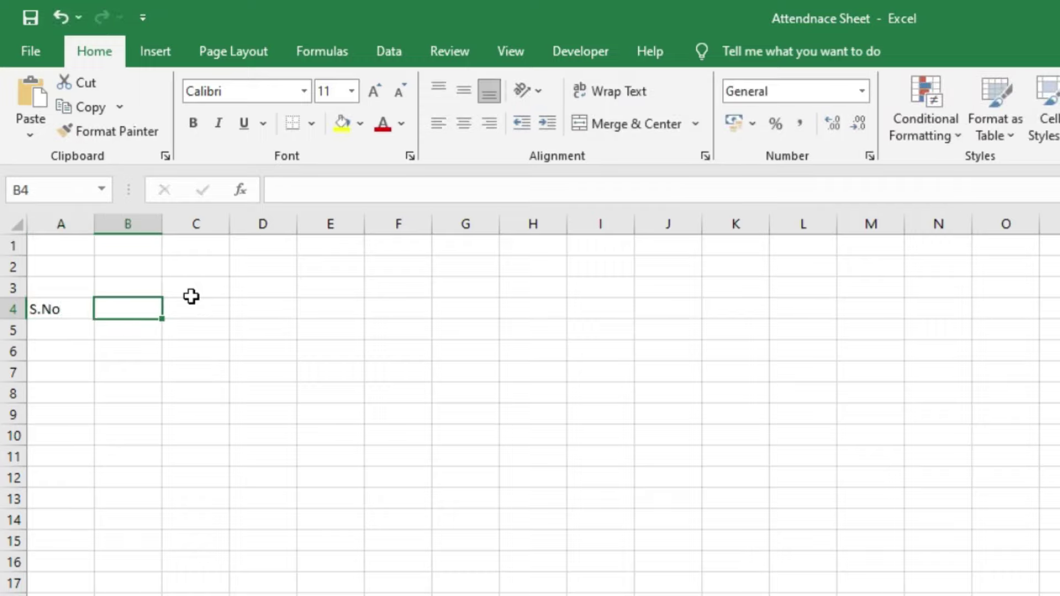
pyautogui.write('Em')
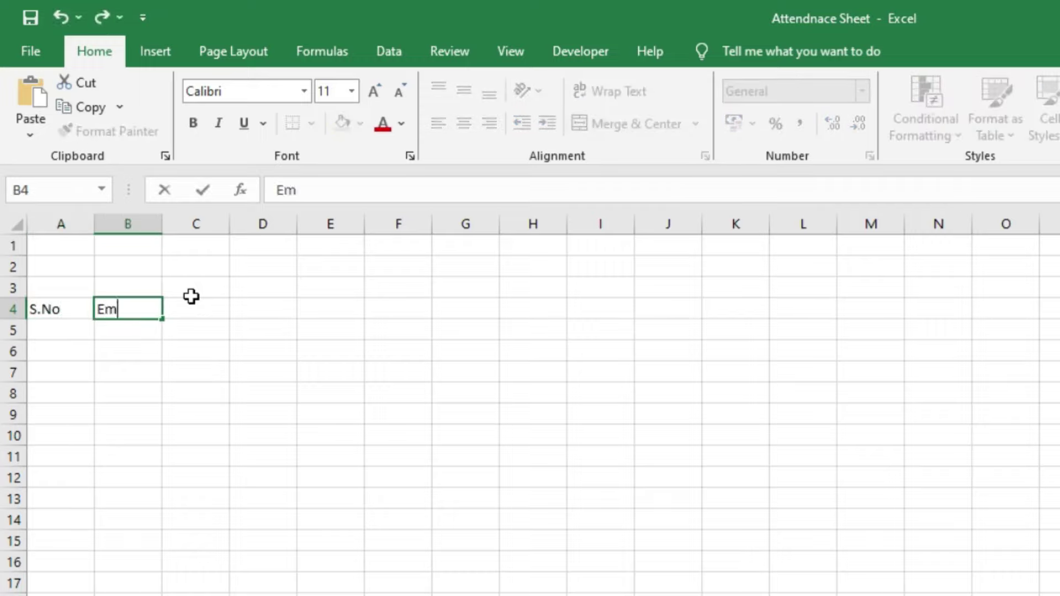
pyautogui.write('p I')
pyautogui.write('D')
pyautogui.press('Tab')
pyautogui.write('E')
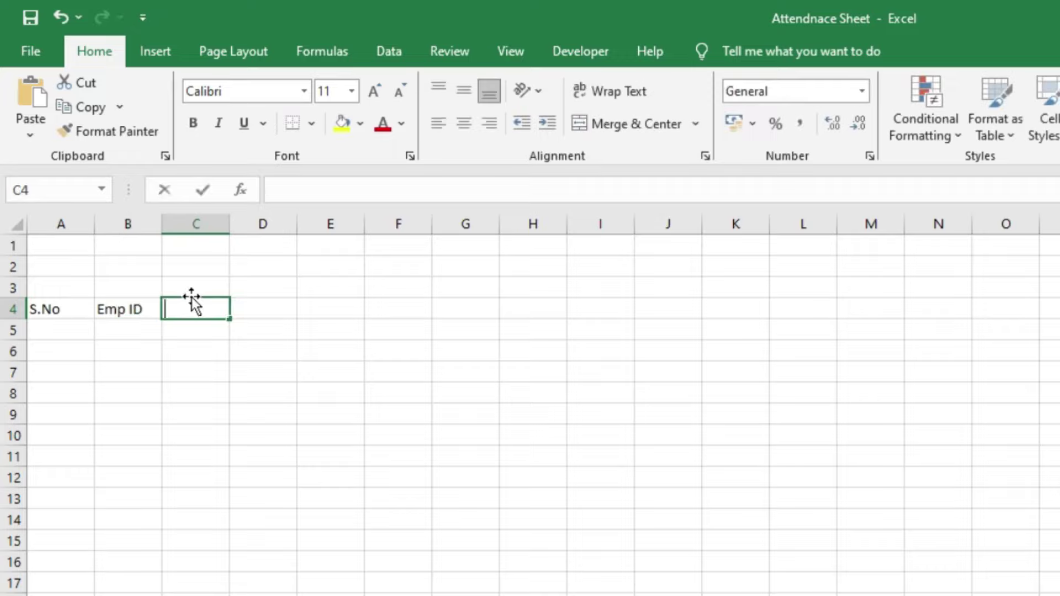
pyautogui.write('MP na')
pyautogui.press('BackSpace')
pyautogui.press('BackSpace')
pyautogui.press('BackSpace')
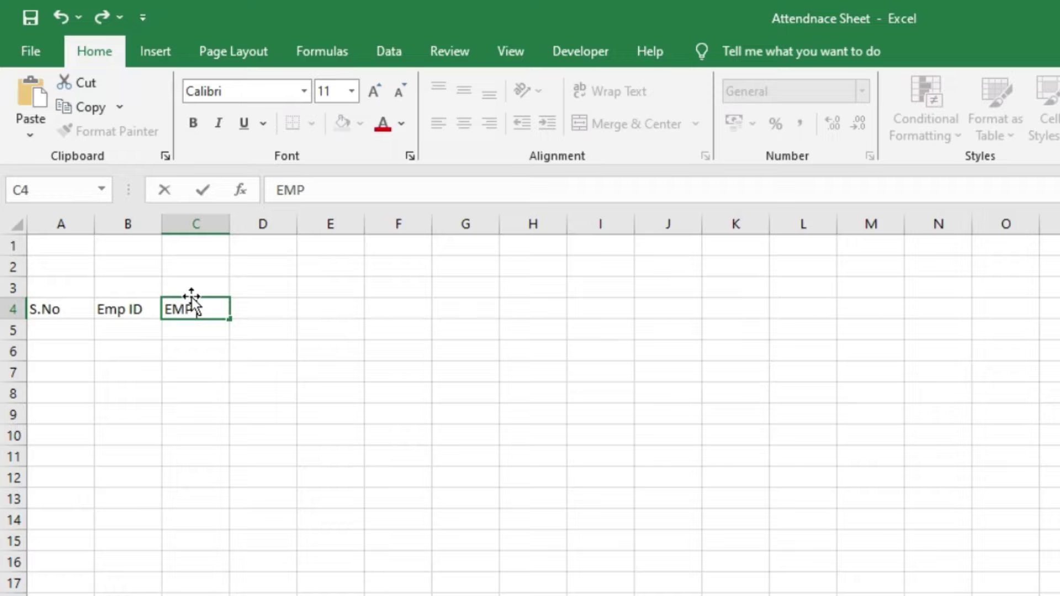
pyautogui.press('BackSpace')
pyautogui.press('BackSpace')
pyautogui.write('mp Name')
pyautogui.click(258, 314)
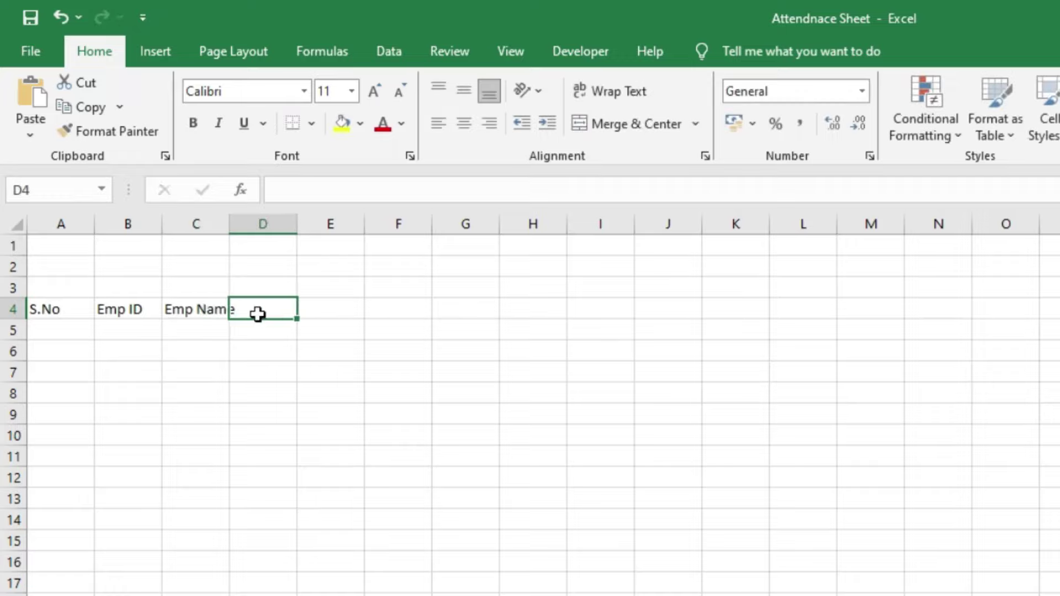
pyautogui.write('Father Name')
pyautogui.press('Tab')
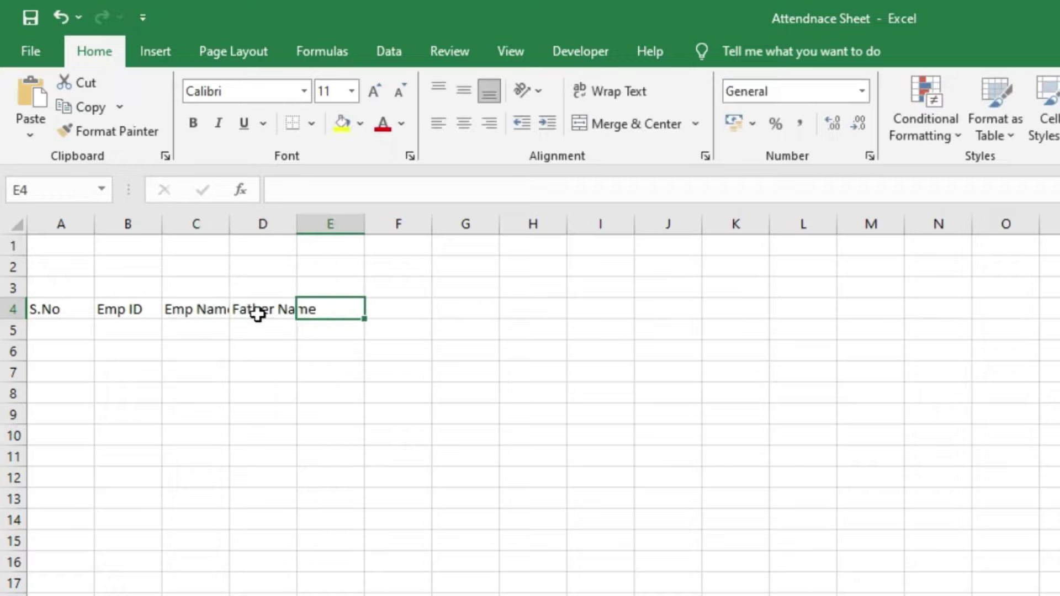
pyautogui.write('Designation')
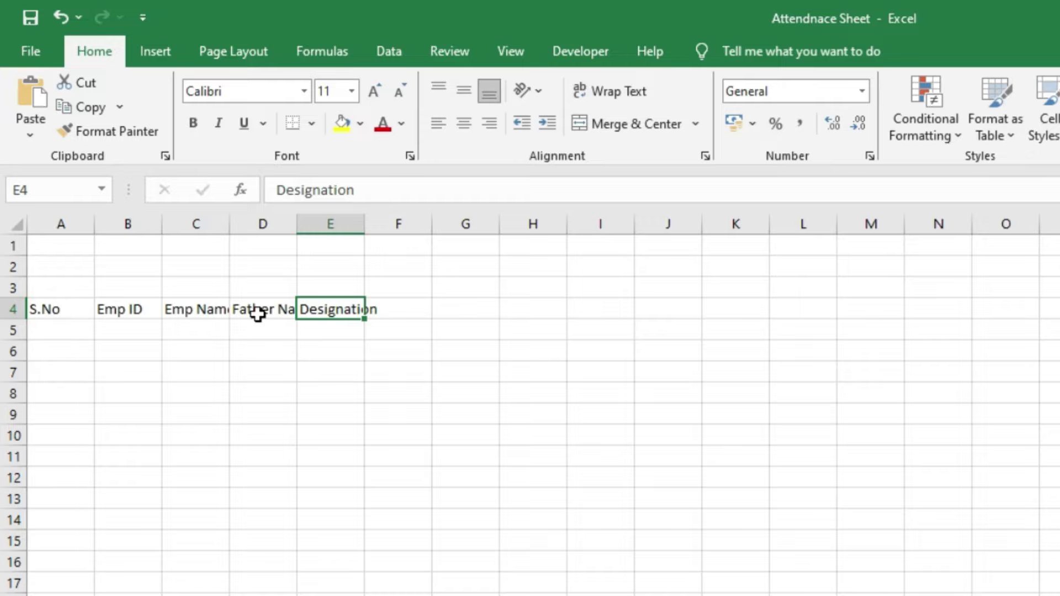
# Step: AutoFit columns A through E to their header text
pyautogui.doubleClick(94, 224)
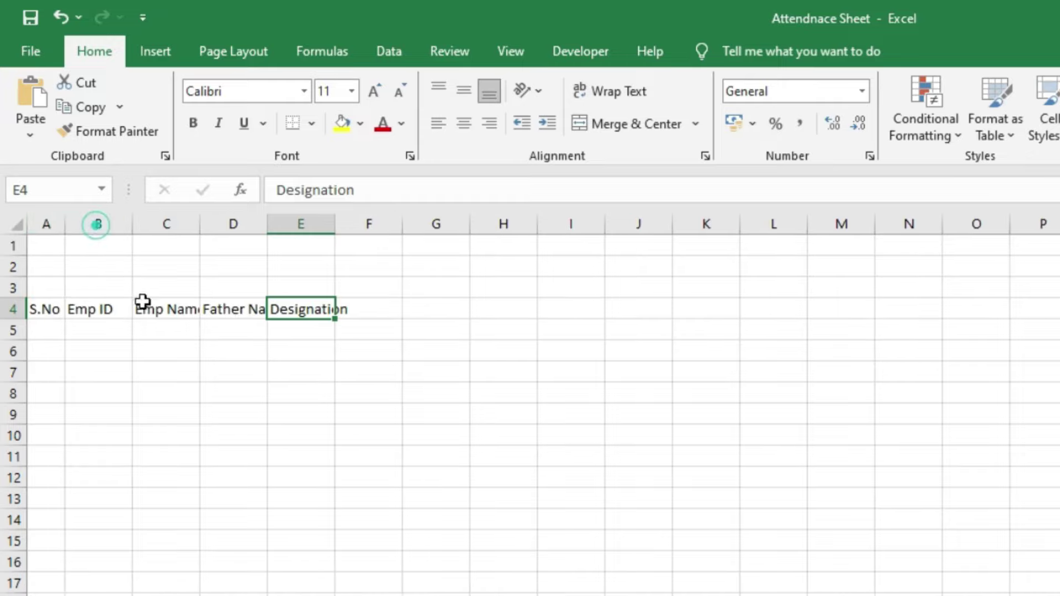
pyautogui.doubleClick(132, 225)
pyautogui.doubleClick(184, 226)
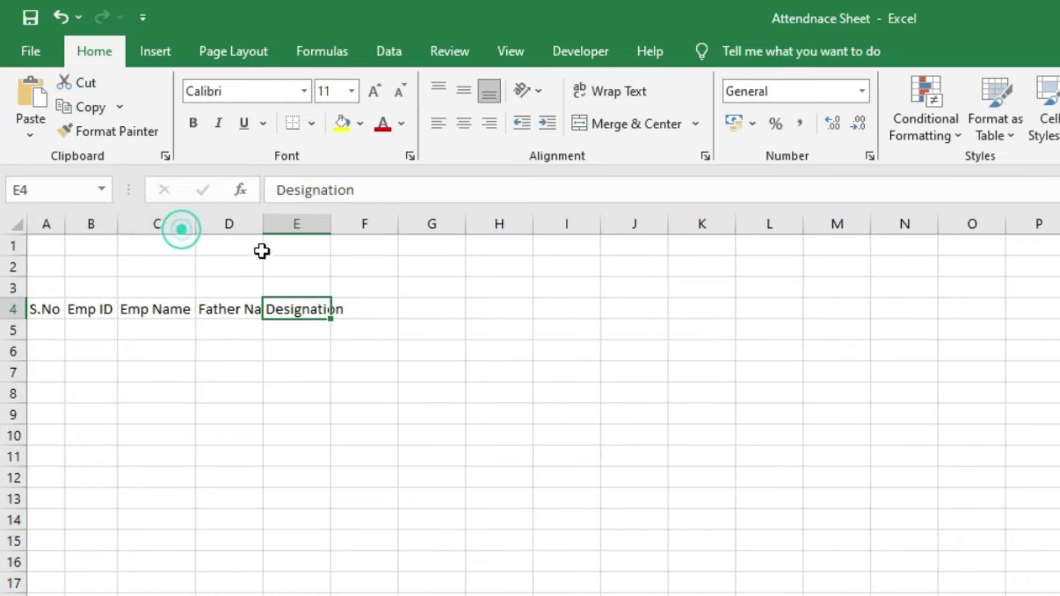
pyautogui.doubleClick(264, 224)
pyautogui.doubleClick(355, 224)
pyautogui.click(407, 309)
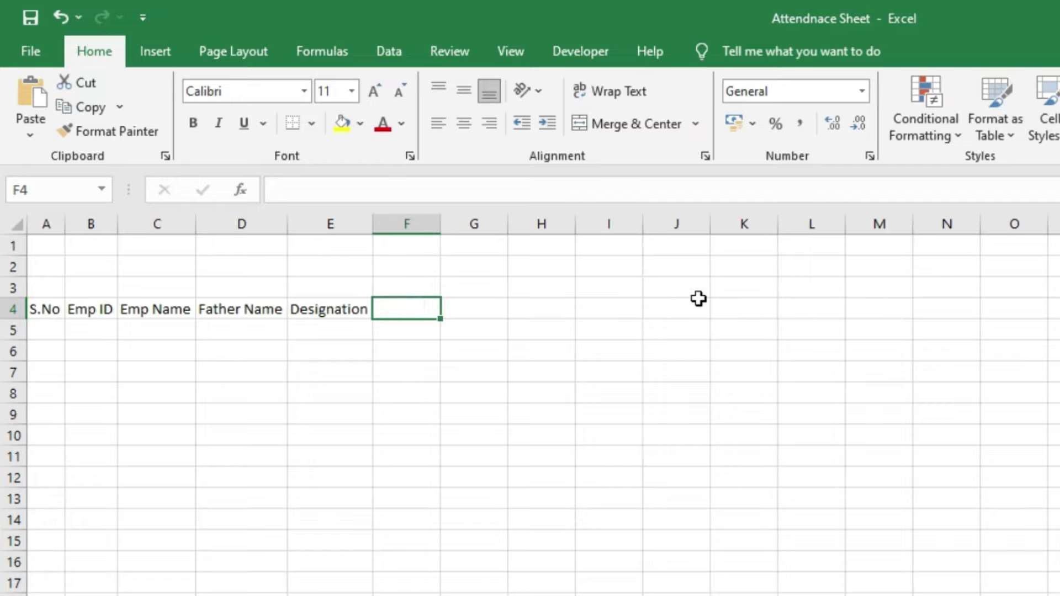
# Step: Enter 01-Oct-2024 in F4 and apply custom format DD so it shows 01
pyautogui.write('01-Oct-')
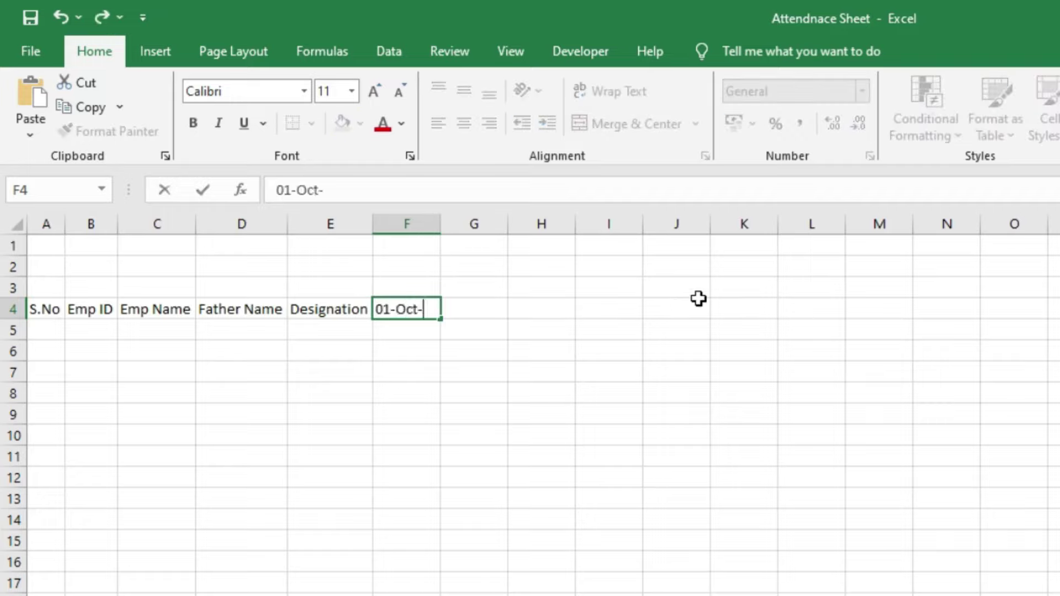
pyautogui.write('2024')
pyautogui.press('Tab')
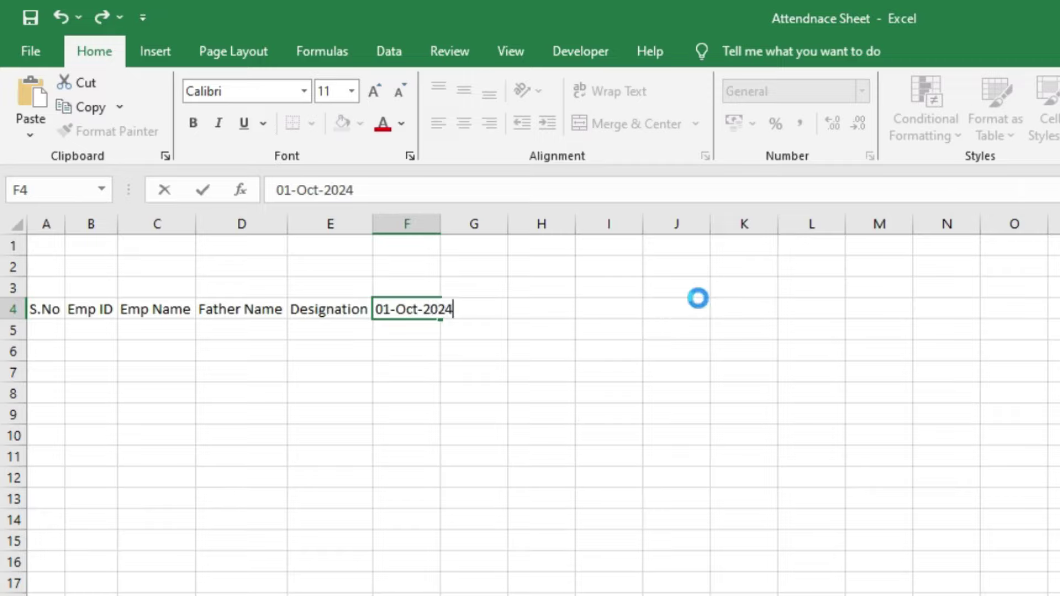
pyautogui.press('Left')
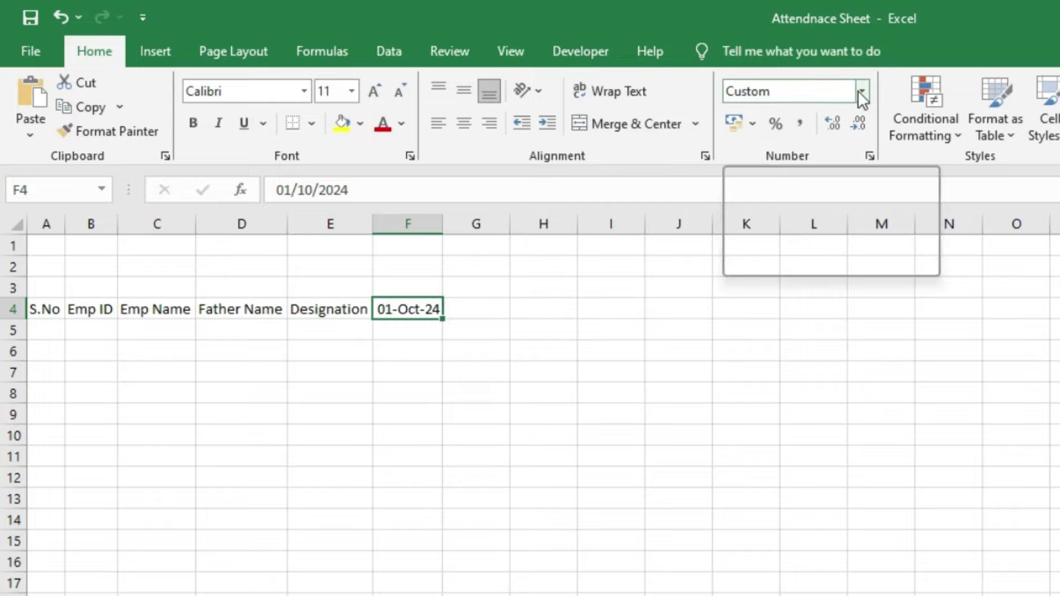
pyautogui.click(862, 91)
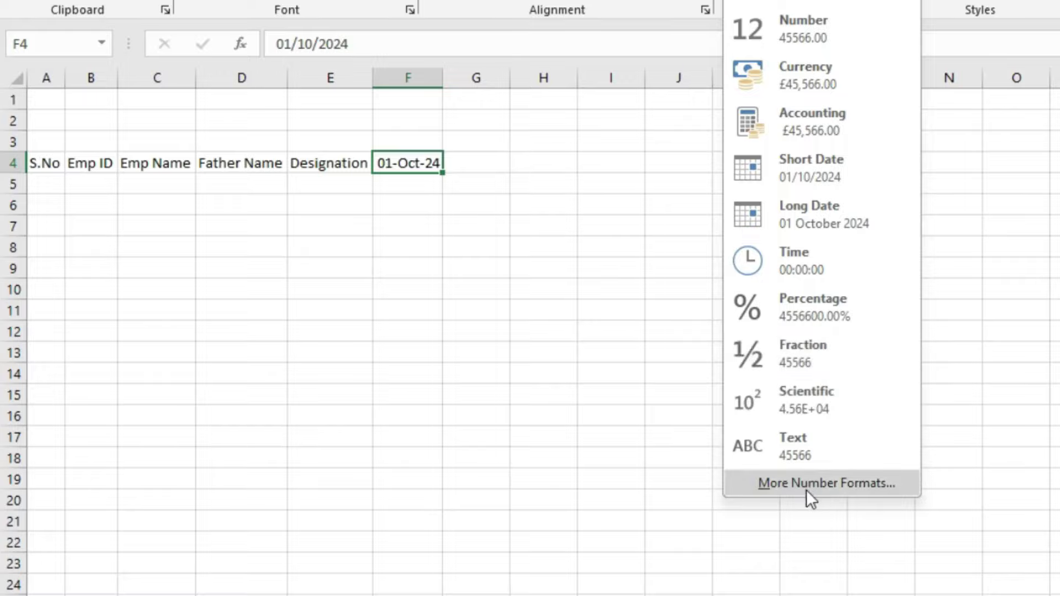
pyautogui.click(880, 485)
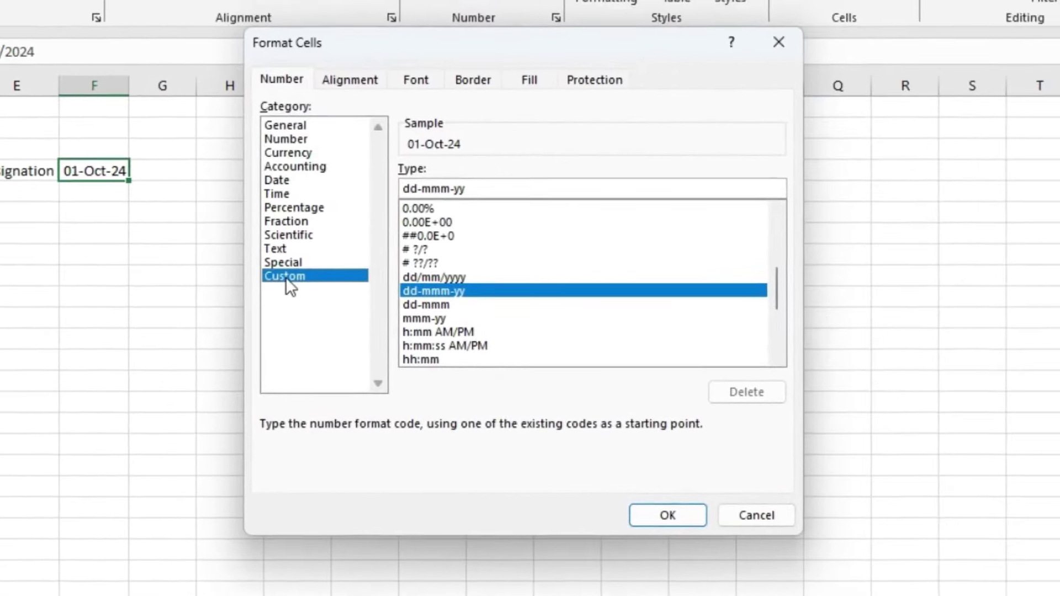
pyautogui.click(285, 276)
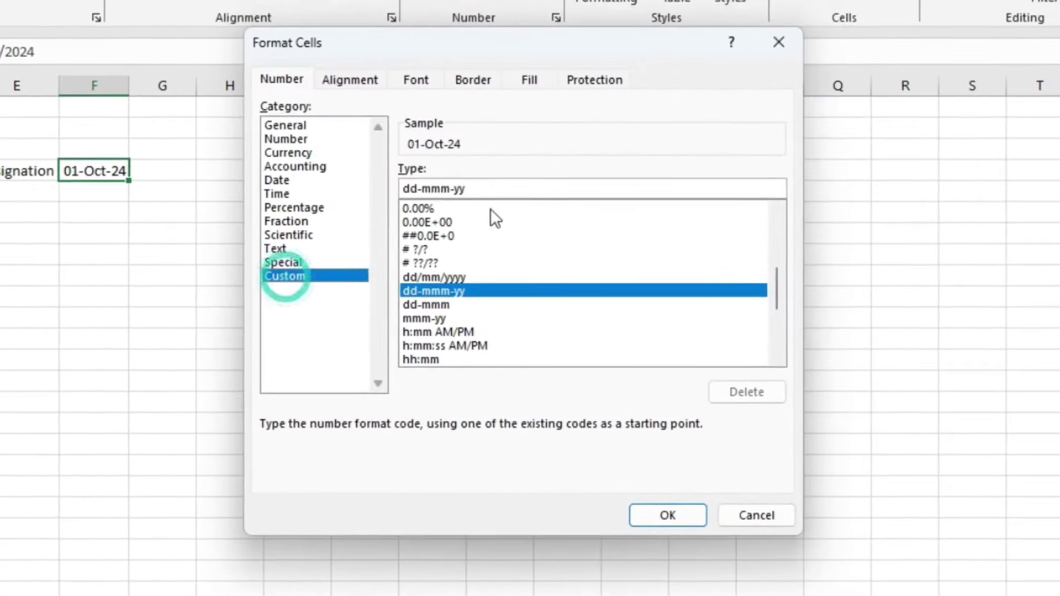
pyautogui.tripleClick(506, 189)
pyautogui.write('DD')
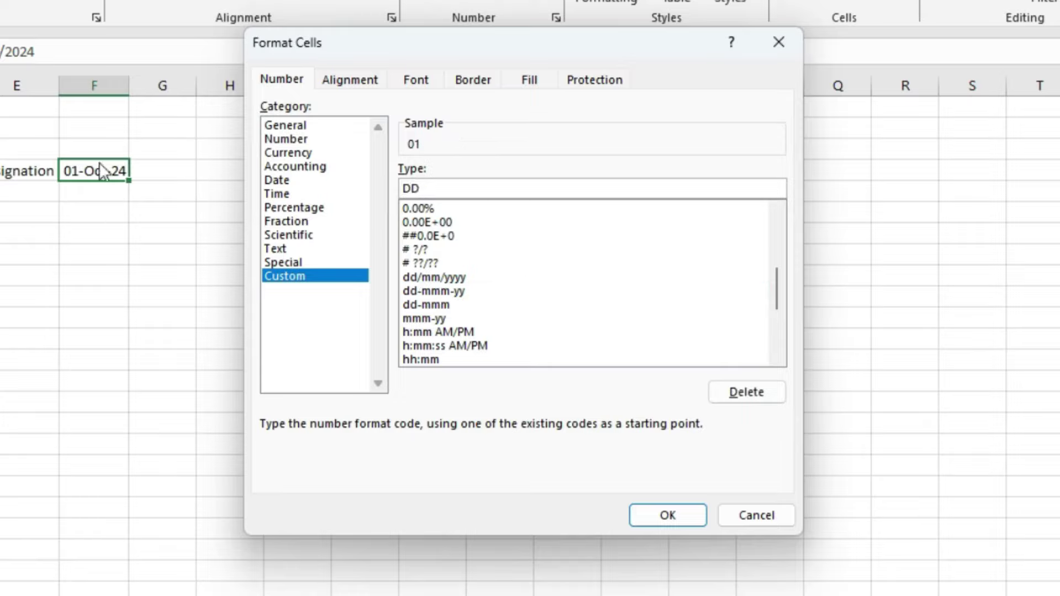
pyautogui.click(682, 519)
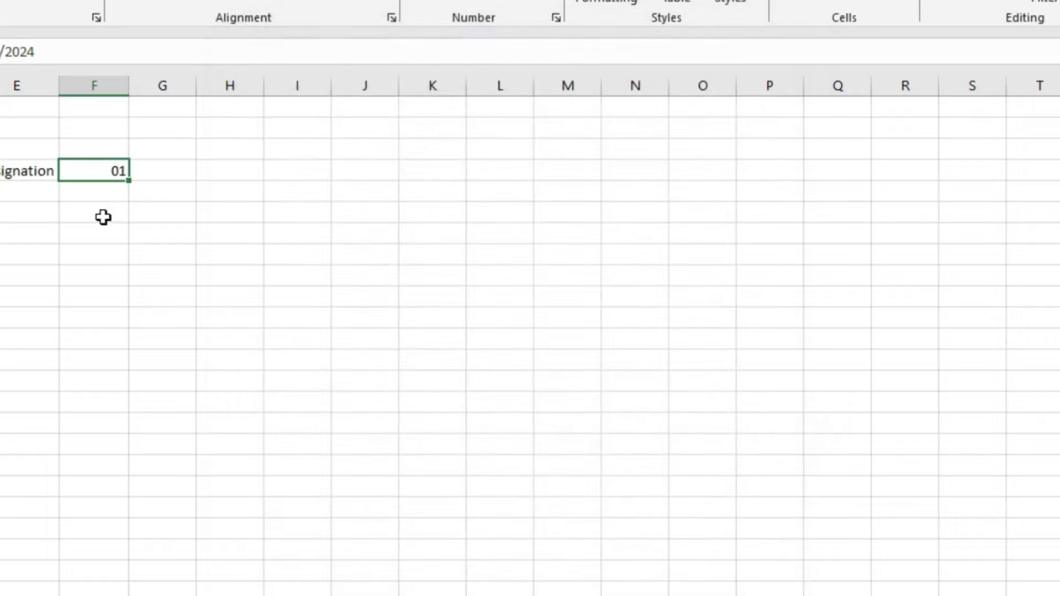
# Step: Enter =F4+1 in G4 and fill it right across row 4 to continue the days
pyautogui.click(154, 172)
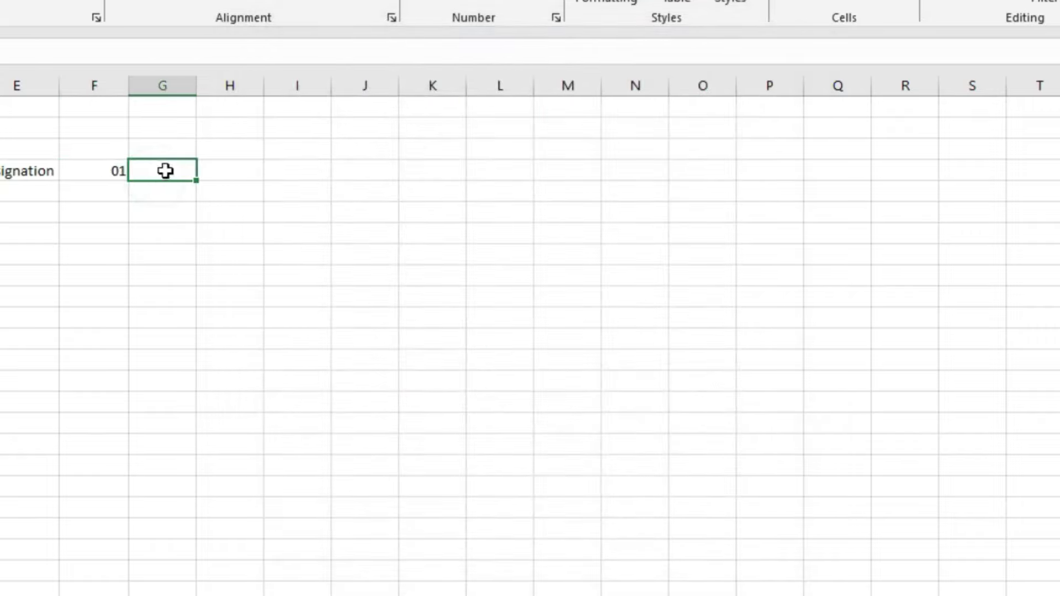
pyautogui.write('=')
pyautogui.click(95, 171)
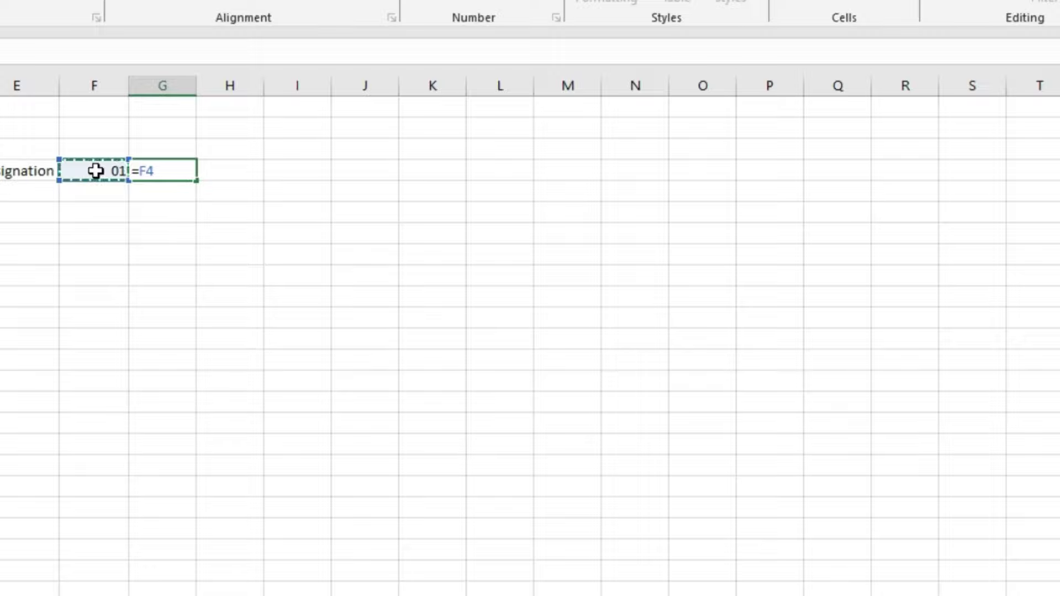
pyautogui.write('+1')
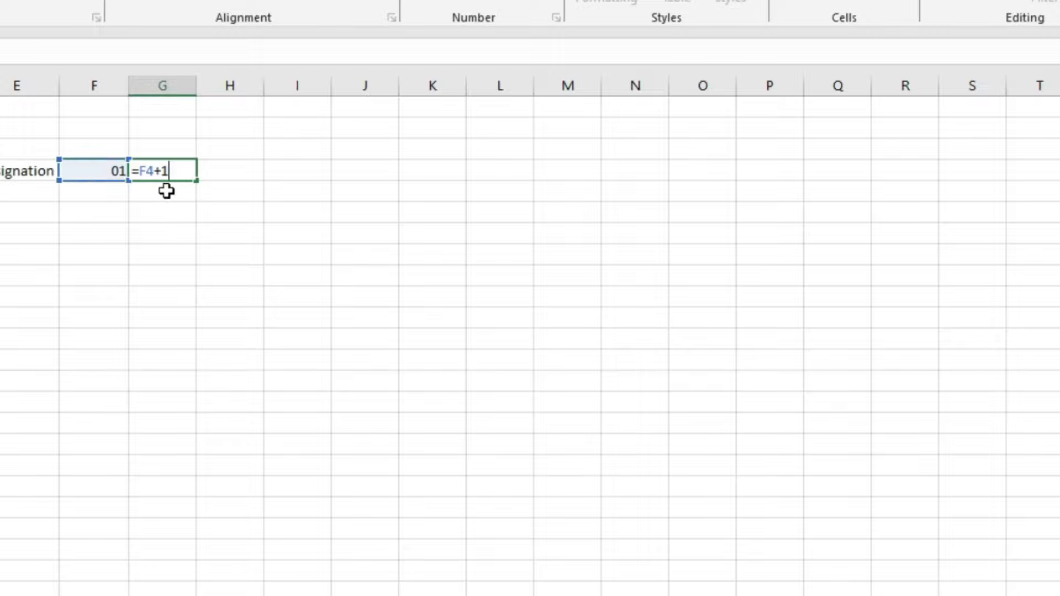
pyautogui.press('Return')
pyautogui.click(175, 171)
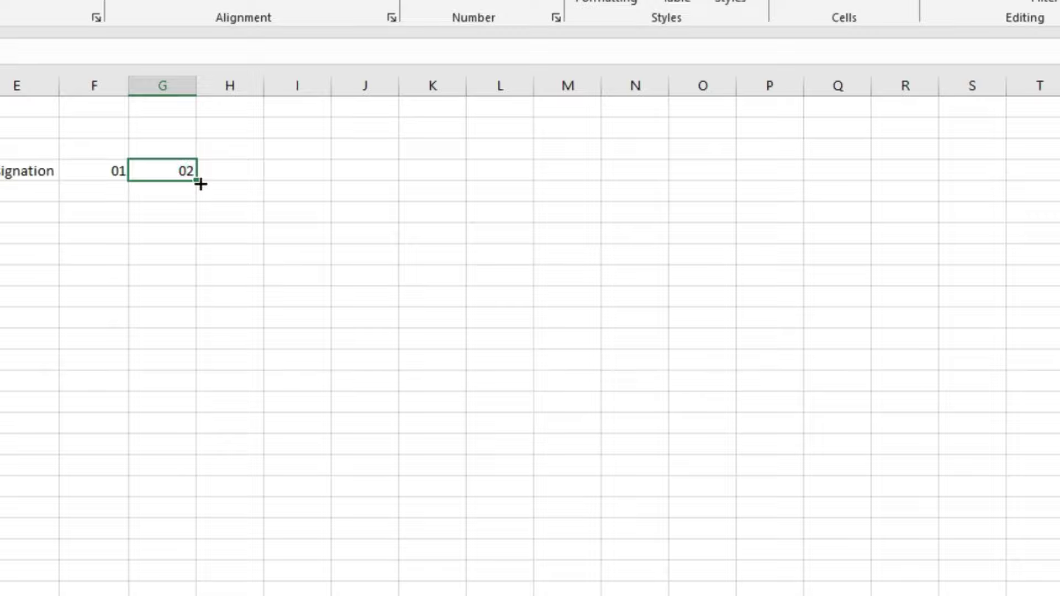
pyautogui.moveTo(200, 184)
pyautogui.mouseDown()
pyautogui.moveTo(1057, 180)
pyautogui.moveTo(943, 212)
pyautogui.mouseUp()
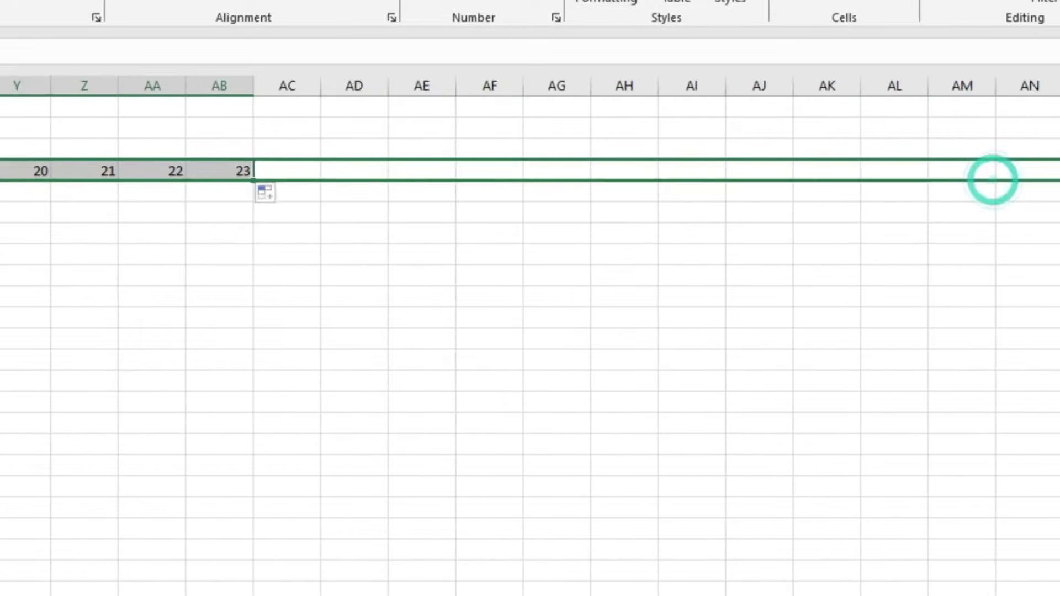
# Step: Clear the surplus days in AK4:AN4 so the row ends at 31
pyautogui.click(788, 173)
pyautogui.moveTo(836, 171); pyautogui.dragTo(1050, 172)
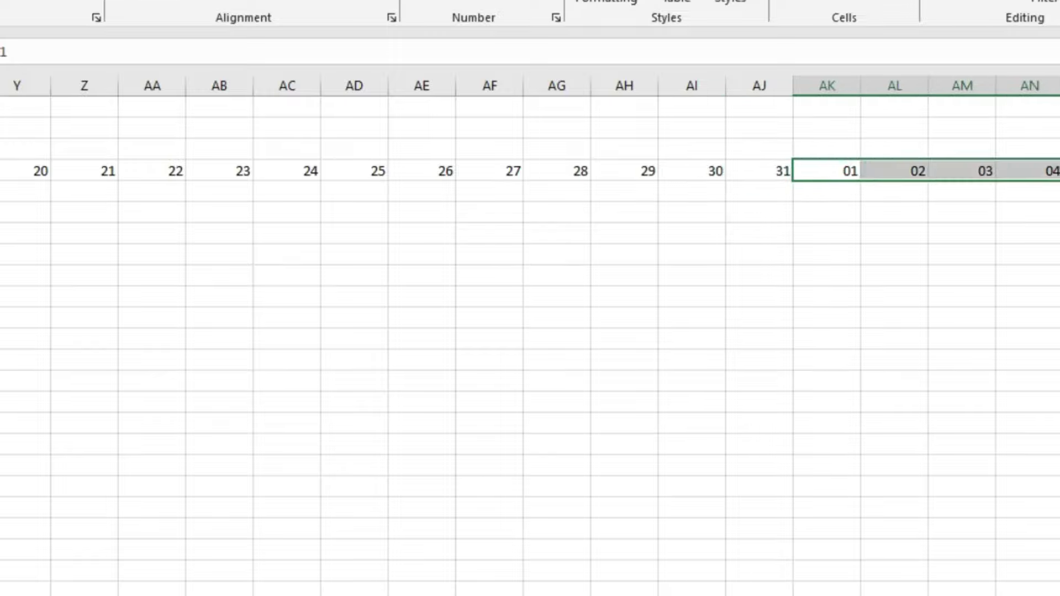
pyautogui.press('Delete')
pyautogui.press('Left')
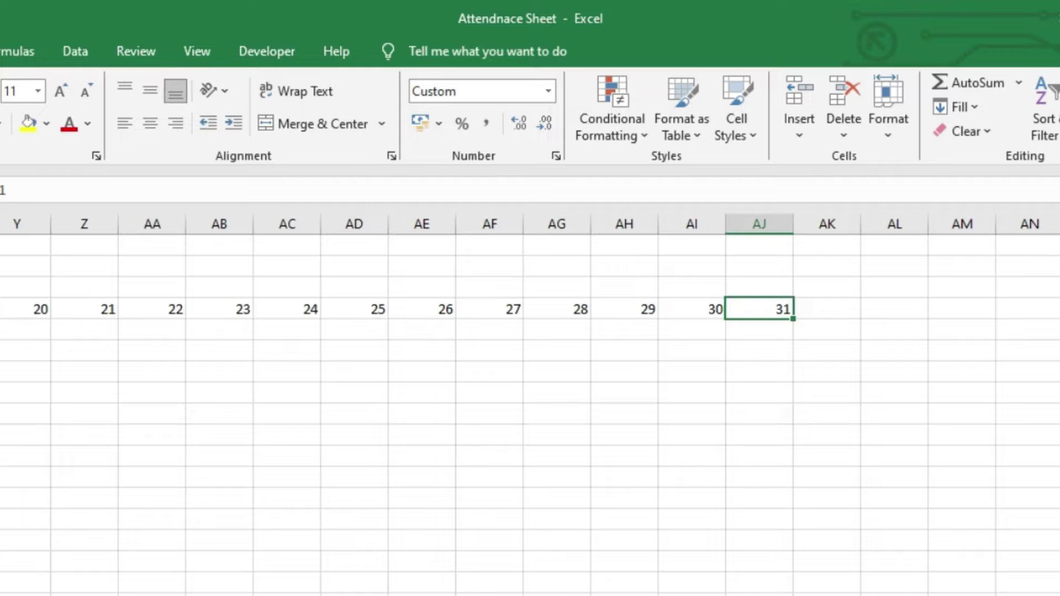
pyautogui.hscroll(-3, 530, 403)
pyautogui.hscroll(-4, 531, 403)
# Step: Set the day columns F through AJ to column width 4.5
pyautogui.click(103, 311)
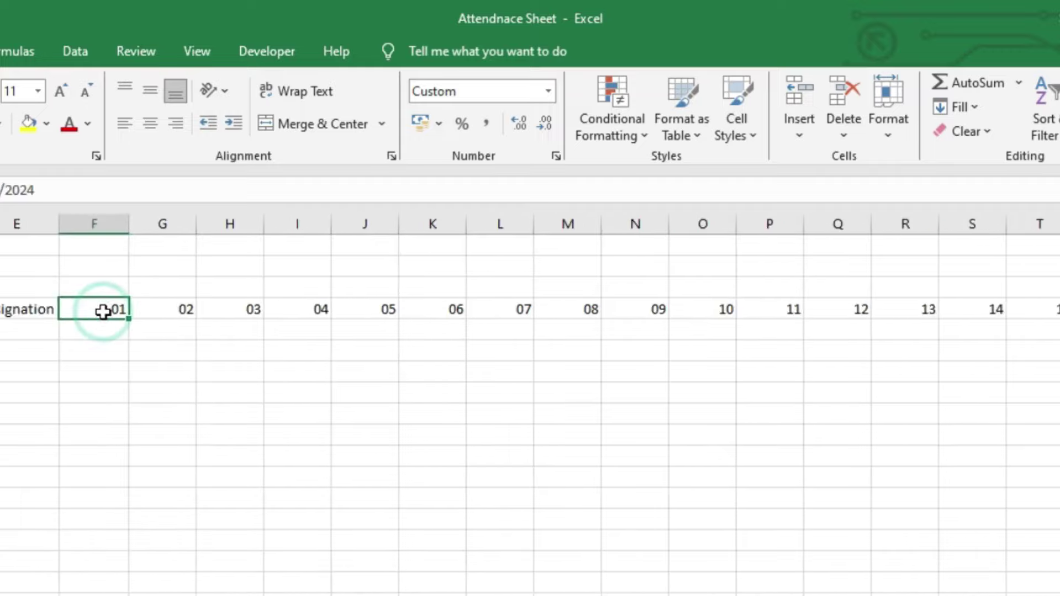
pyautogui.hotkey('ctrl', 'shift', 'Right')
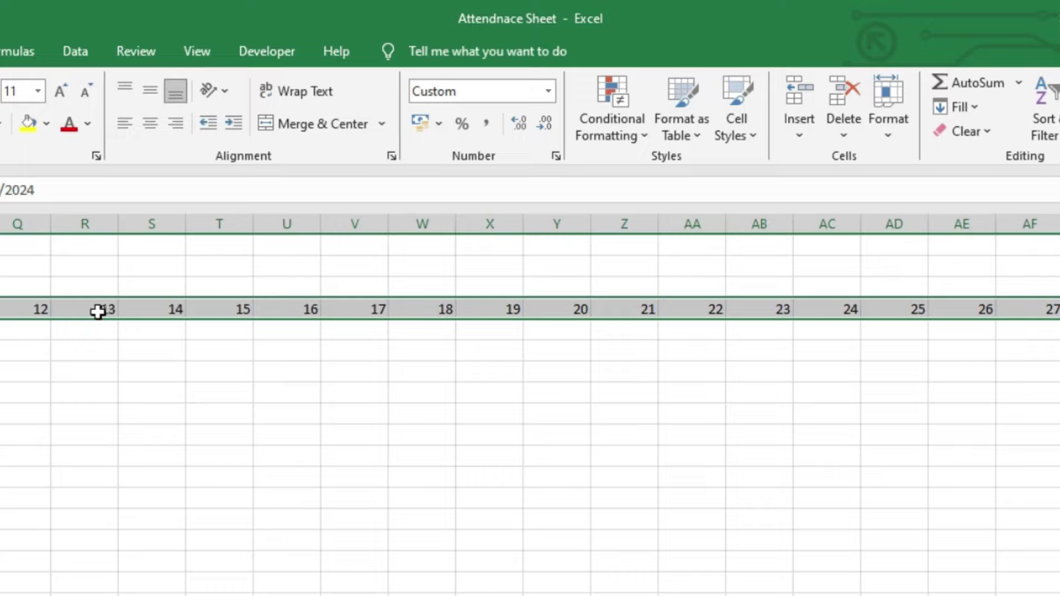
pyautogui.click(883, 129)
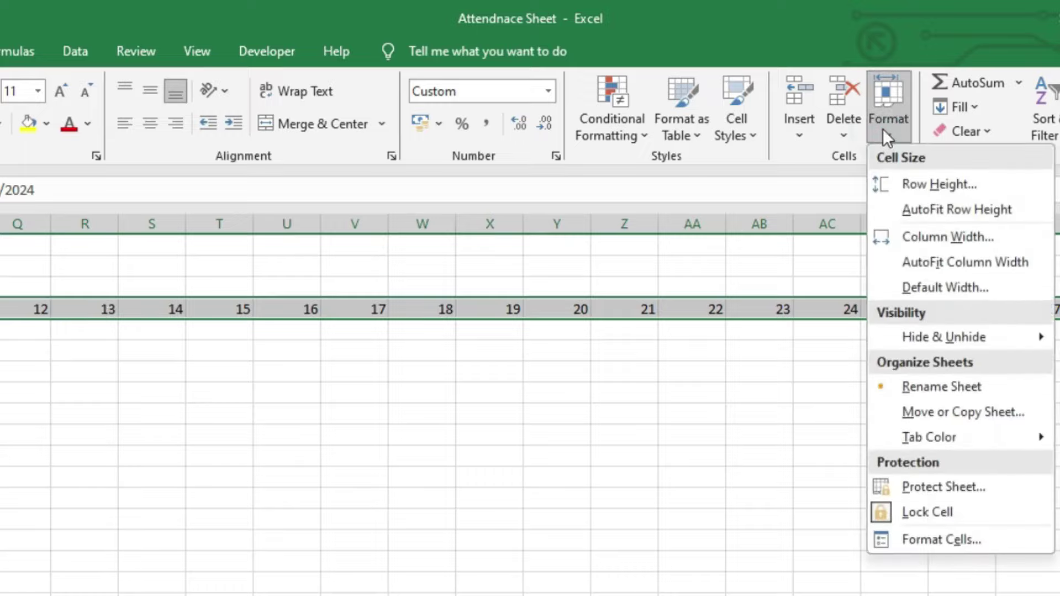
pyautogui.click(961, 240)
pyautogui.click(570, 460)
pyautogui.write('5')
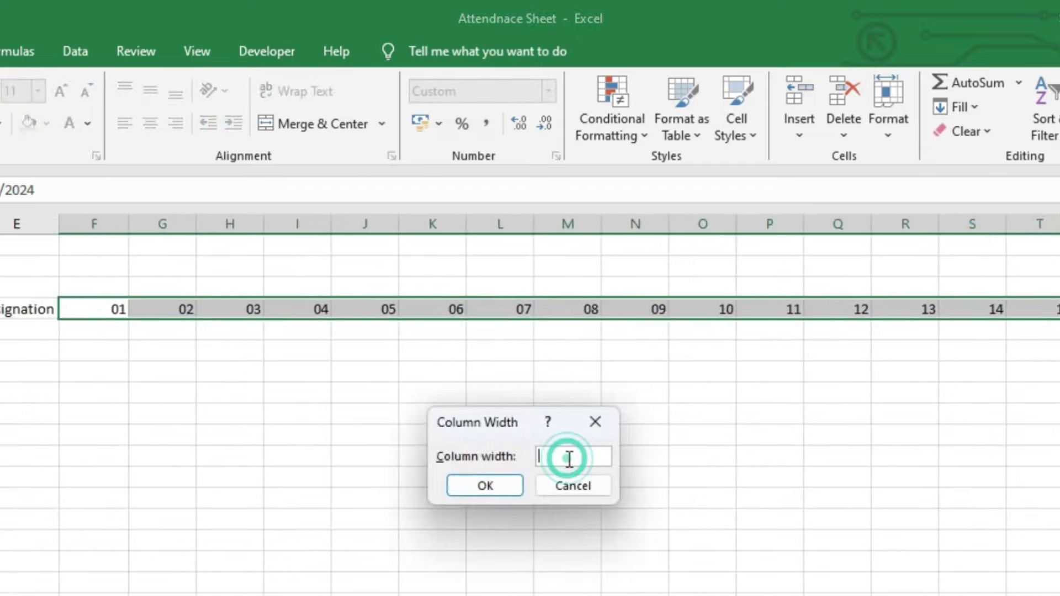
pyautogui.click(485, 486)
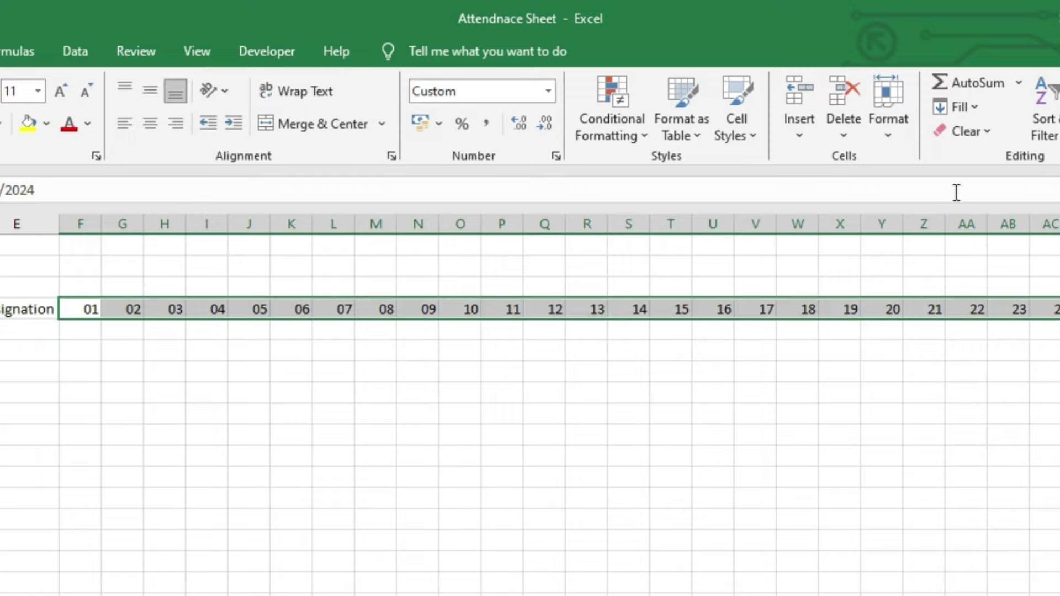
pyautogui.click(893, 133)
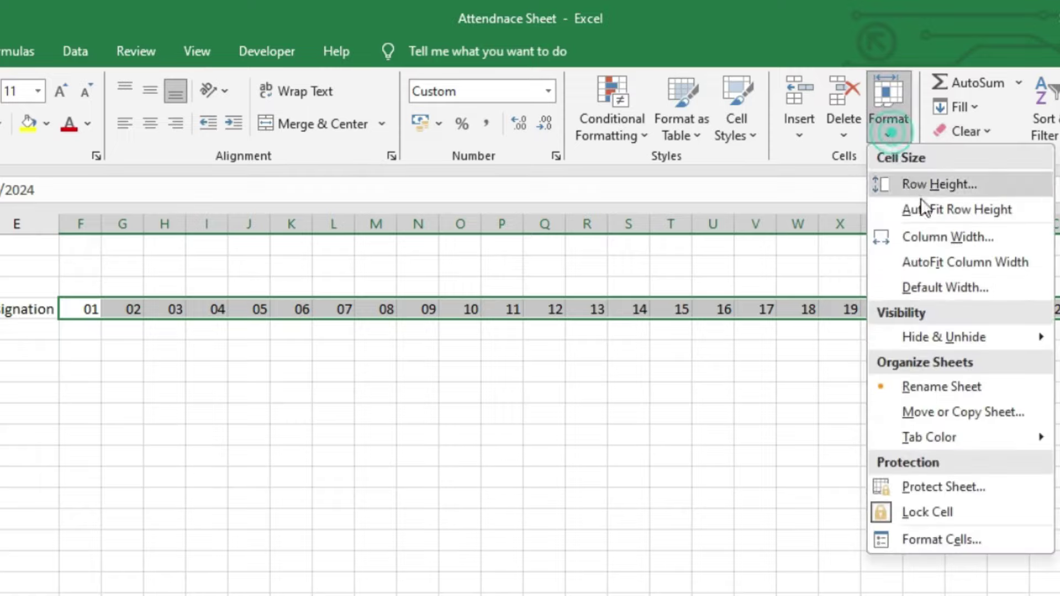
pyautogui.click(970, 241)
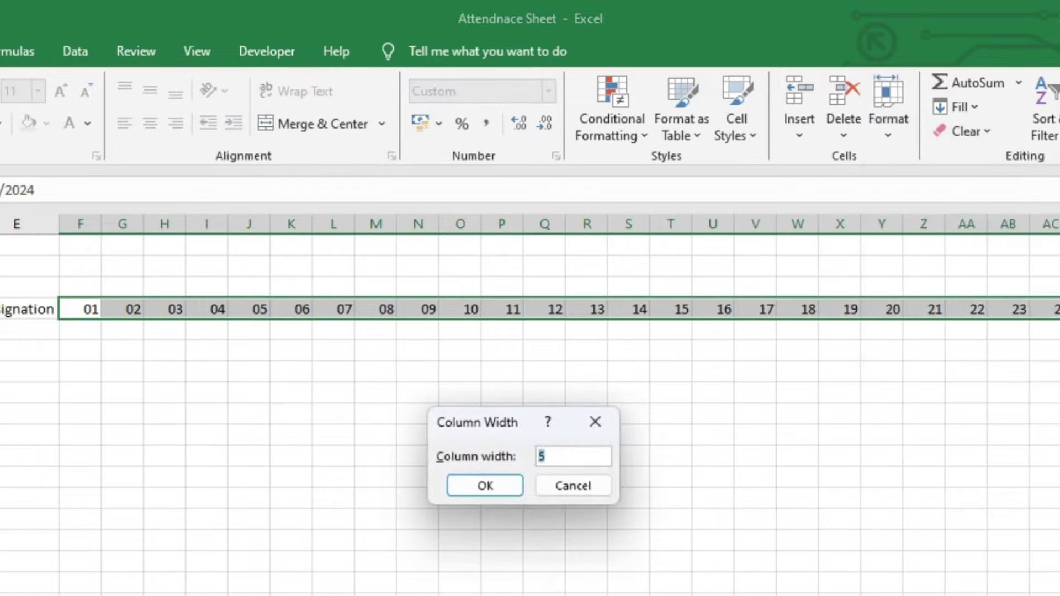
pyautogui.click(505, 485)
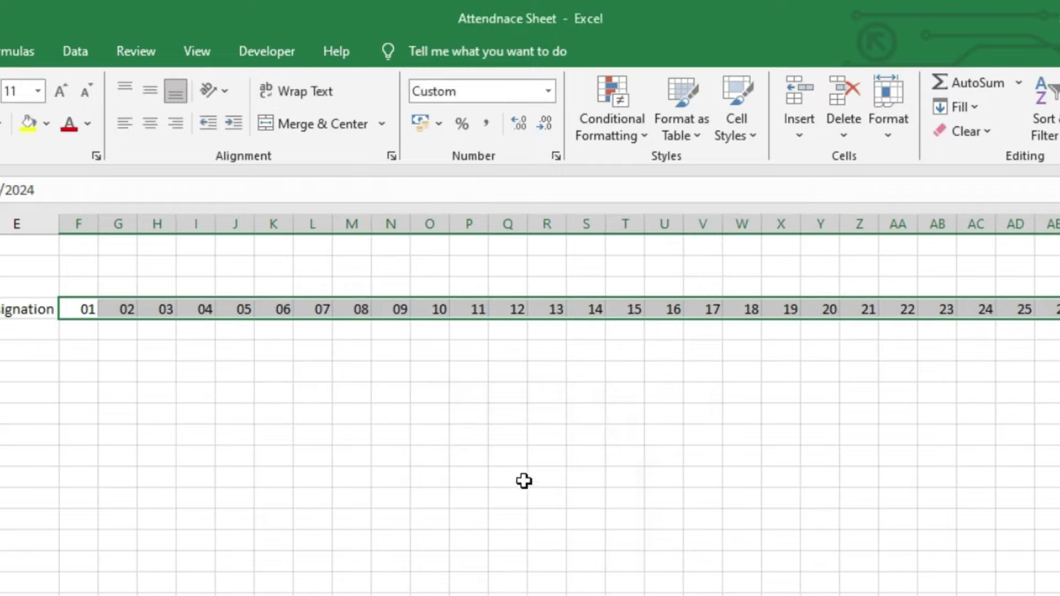
# Step: Centre the day numbers horizontally and vertically in their cells
pyautogui.click(150, 128)
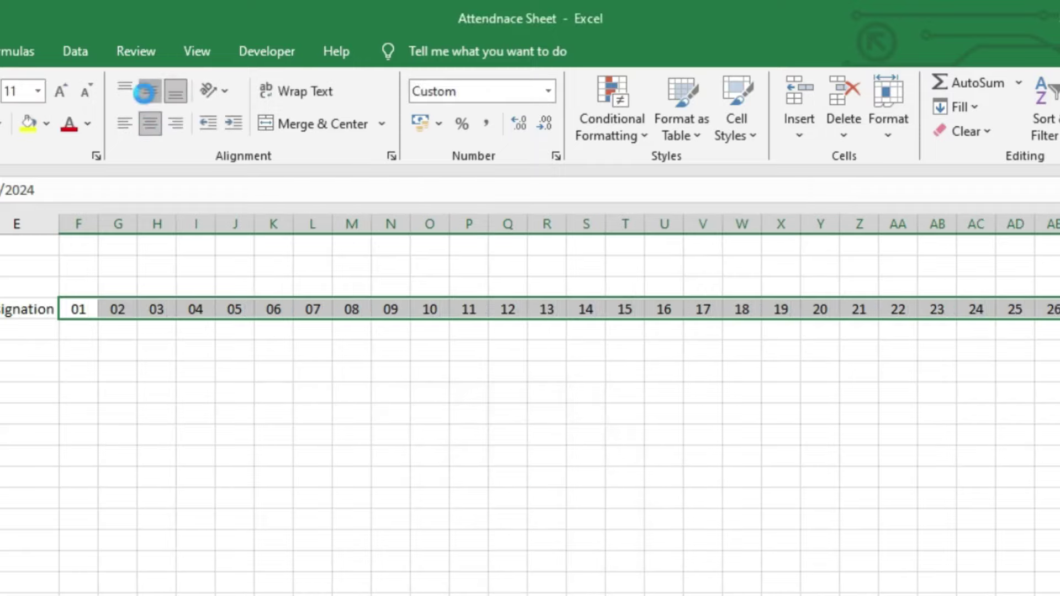
pyautogui.click(145, 93)
pyautogui.click(80, 330)
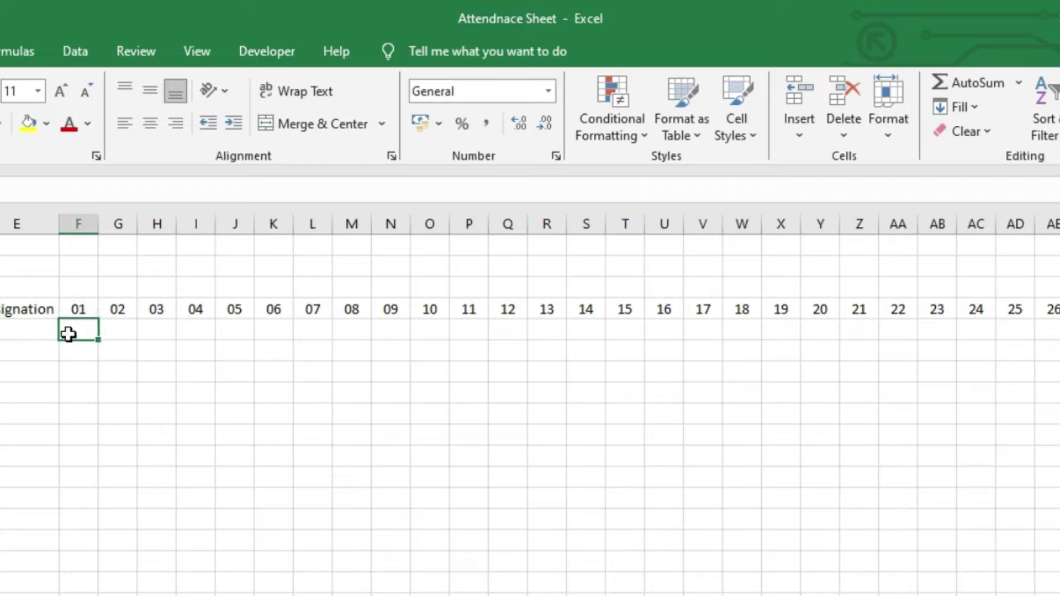
# Step: Enter =TEXT(F4,"DDD") under day 01 and fill it across row 5 for every day
pyautogui.moveTo(79, 330); pyautogui.dragTo(1052, 334)
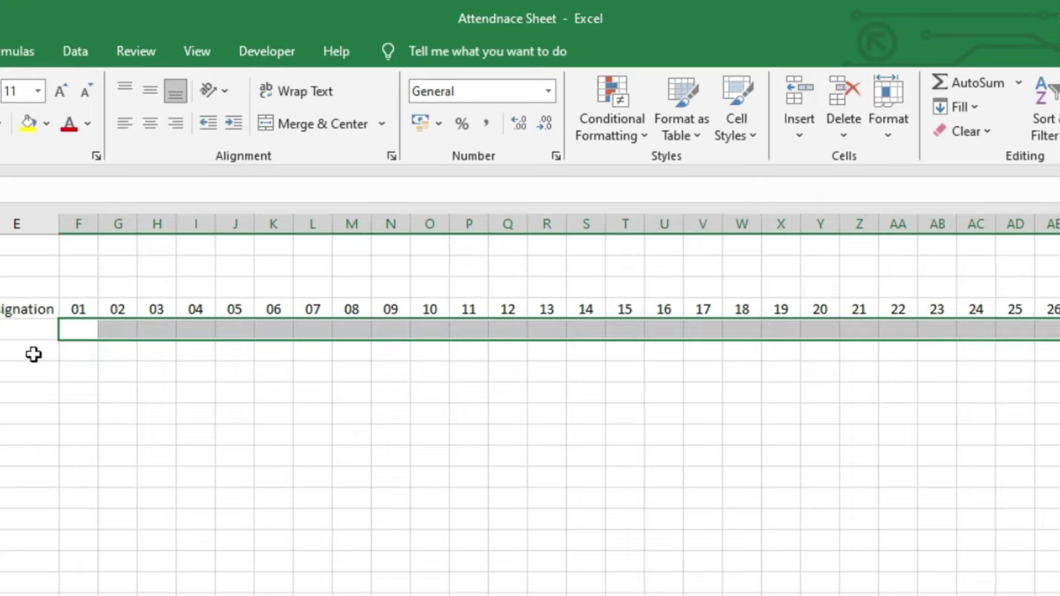
pyautogui.click(79, 330)
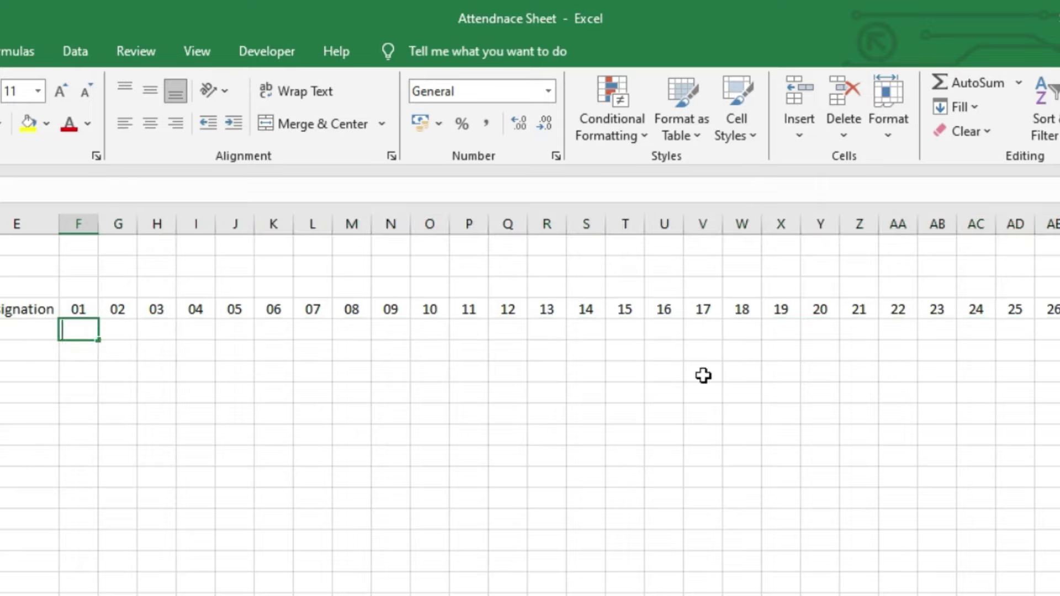
pyautogui.write('=text')
pyautogui.press('Tab')
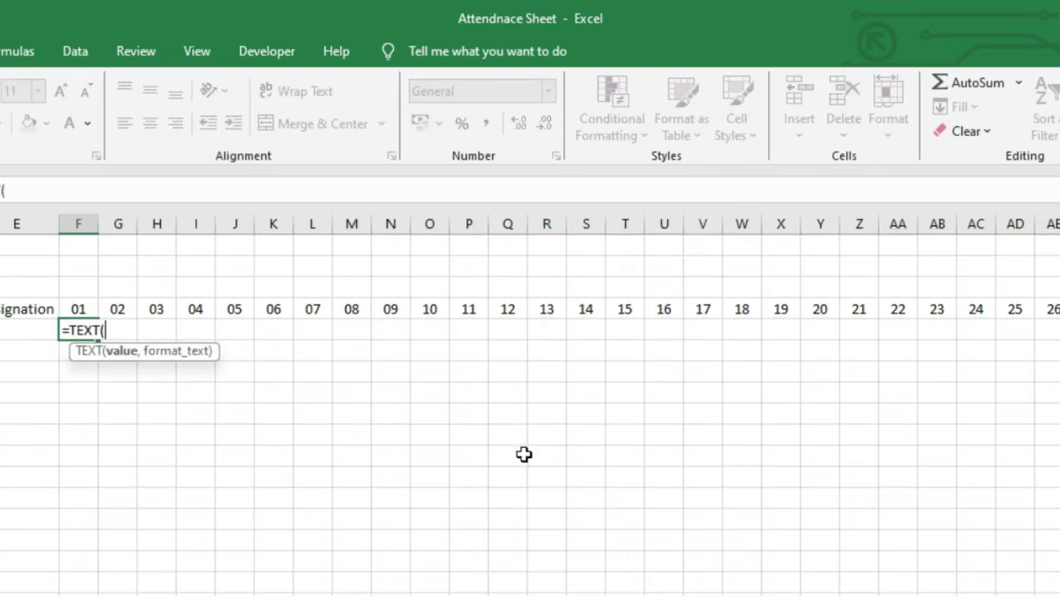
pyautogui.click(69, 305)
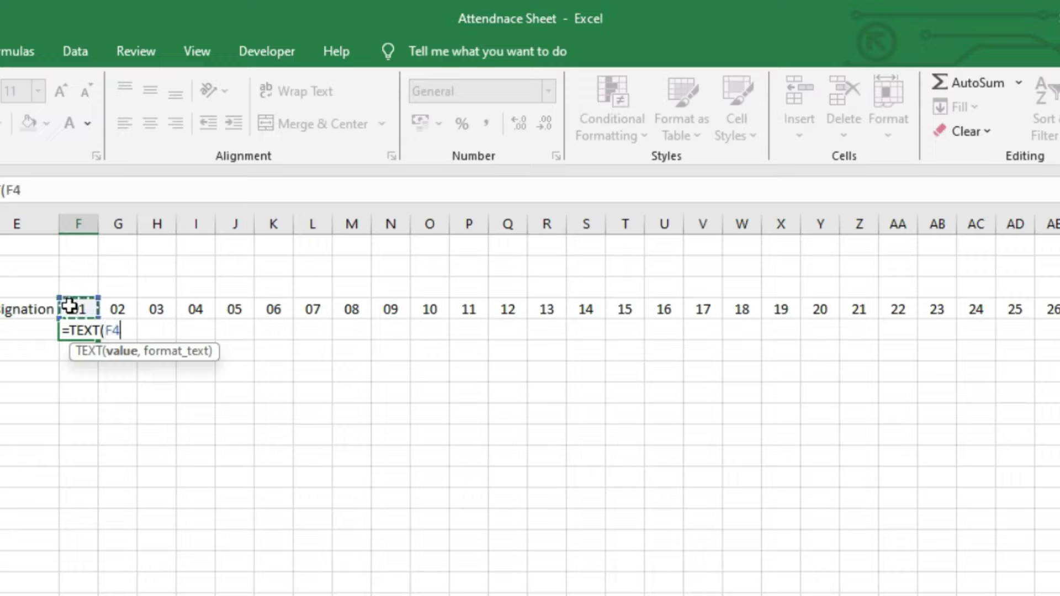
pyautogui.write(',')
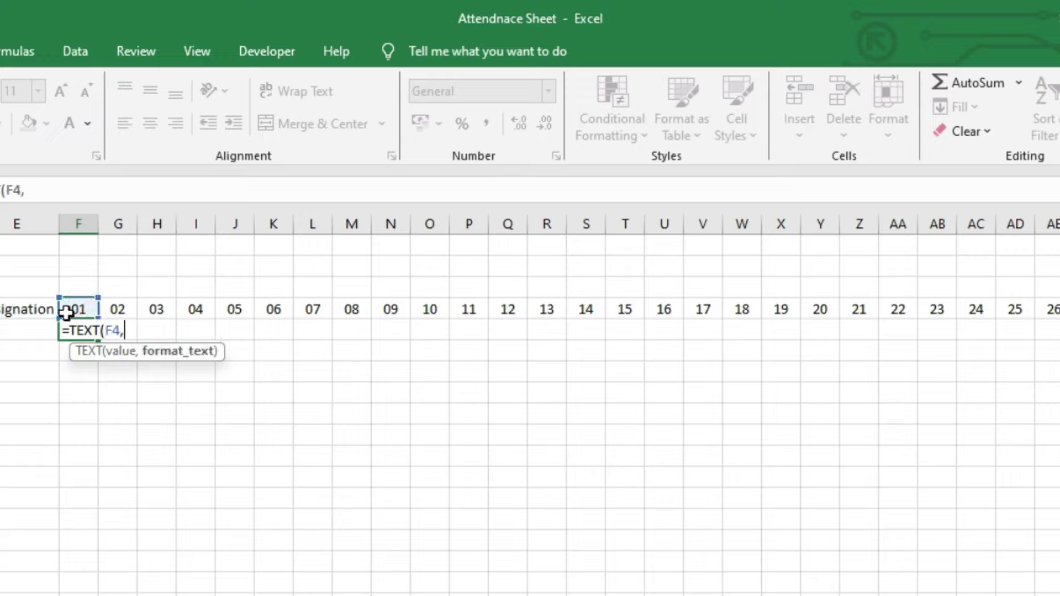
pyautogui.write('"DDD')
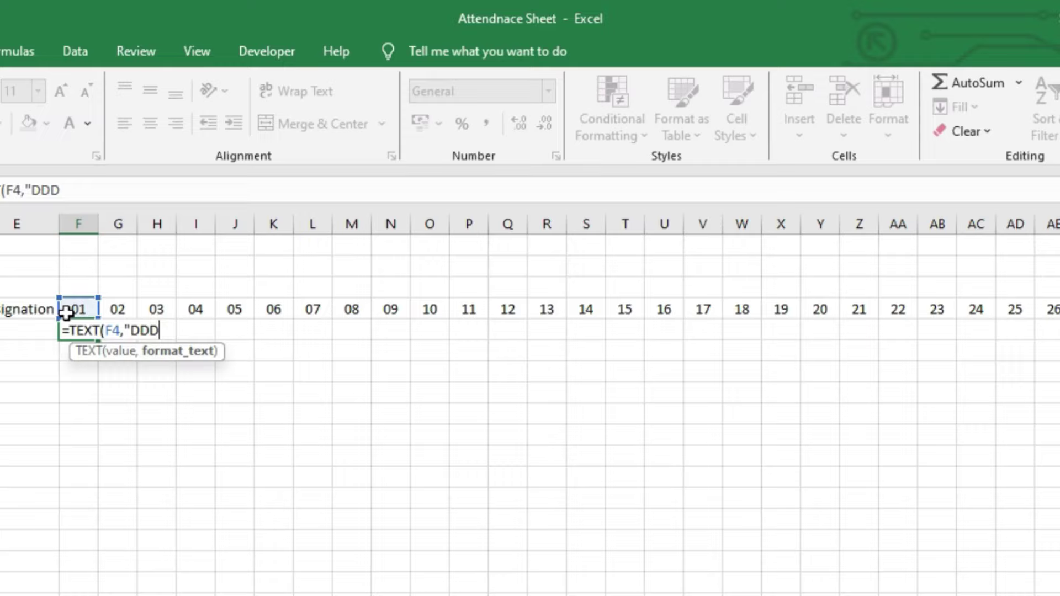
pyautogui.write('")')
pyautogui.press('Return')
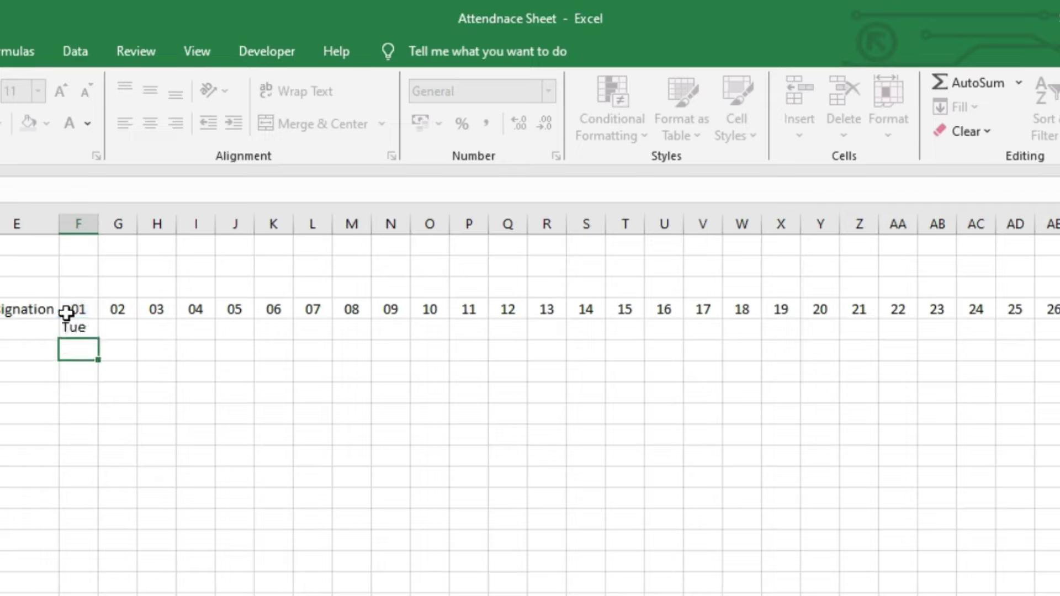
pyautogui.click(72, 330)
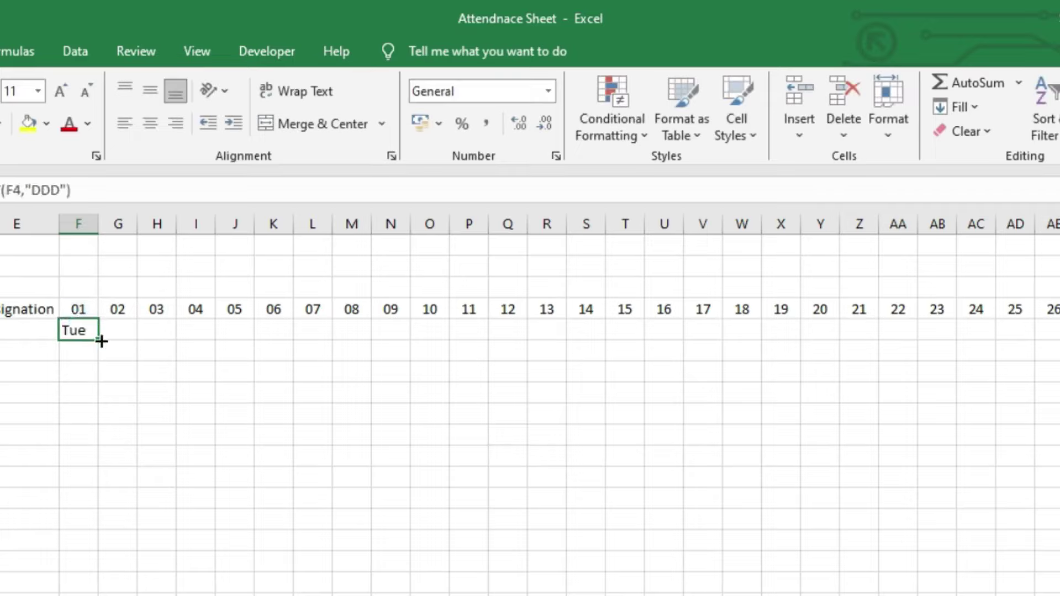
pyautogui.moveTo(100, 344); pyautogui.dragTo(1058, 345)
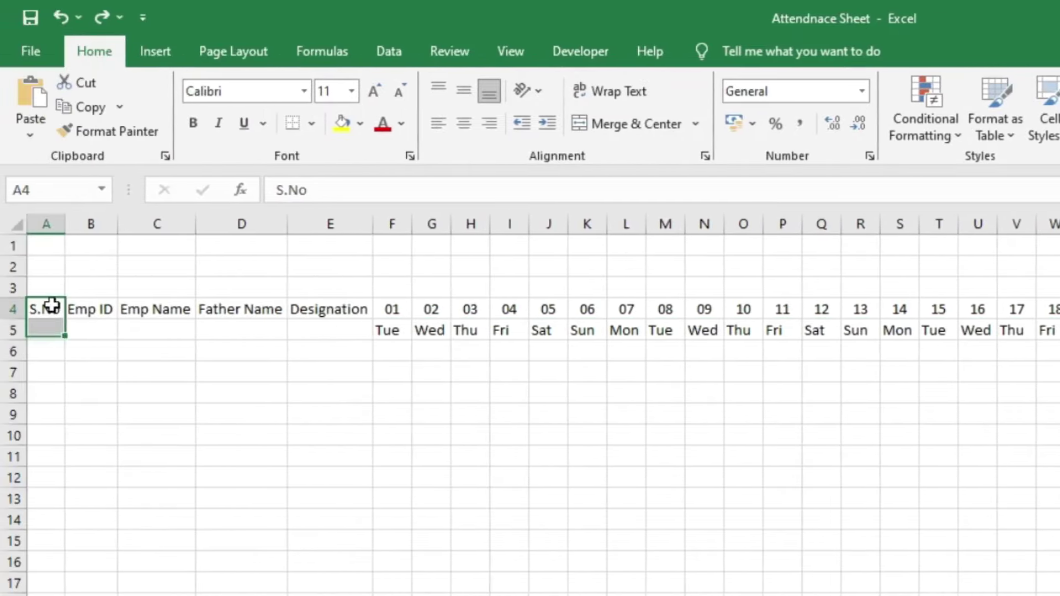
# Step: Merge the S.No, Emp ID and Emp Name headers across rows 4–5 and middle-align headers A4:E5
pyautogui.moveTo(47, 309); pyautogui.dragTo(46, 330)
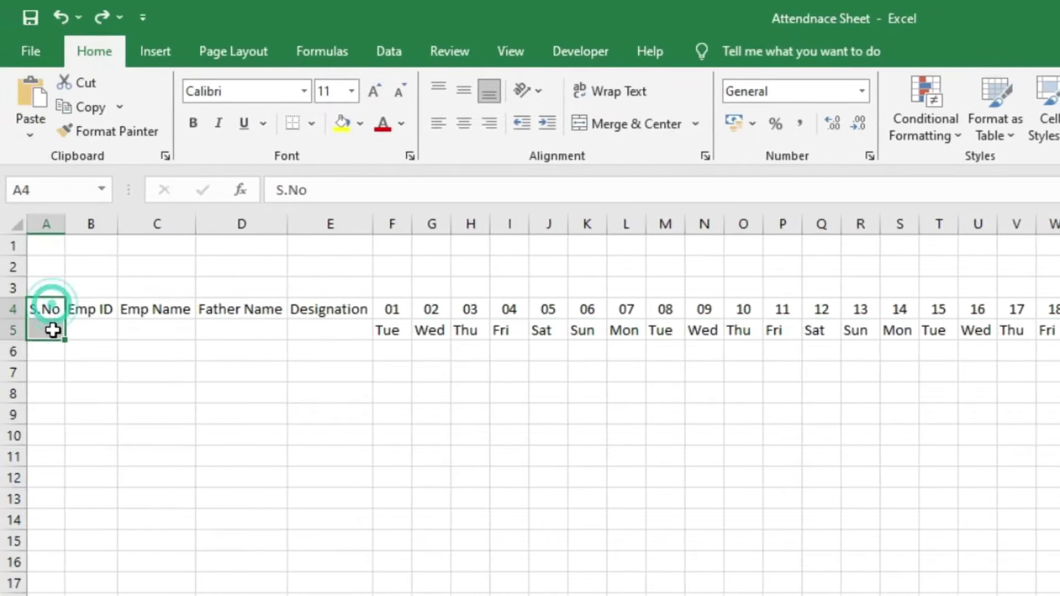
pyautogui.click(631, 127)
pyautogui.click(108, 313)
pyautogui.moveTo(108, 312); pyautogui.dragTo(89, 330)
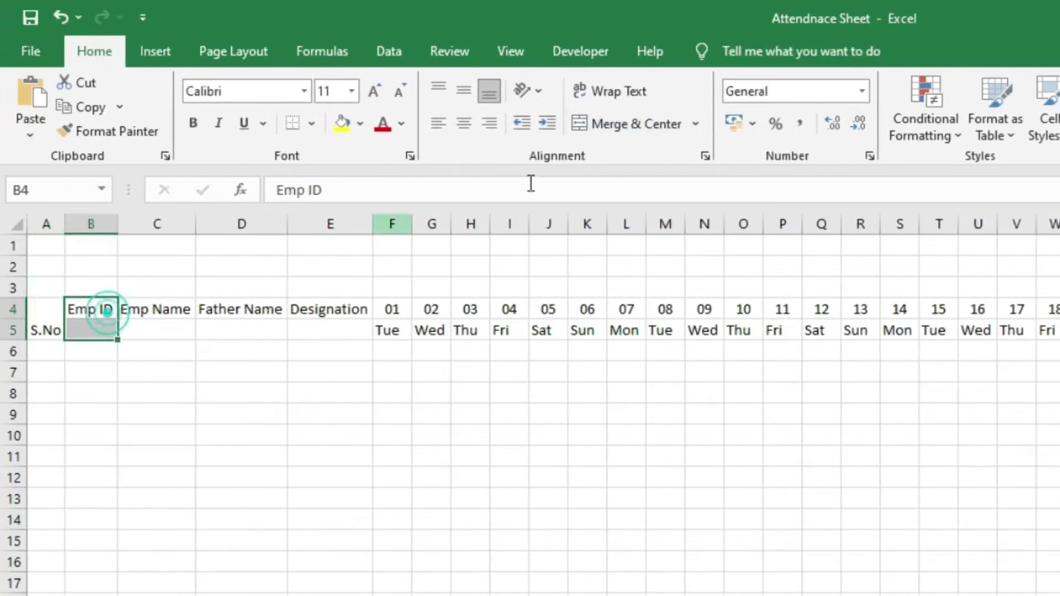
pyautogui.click(635, 124)
pyautogui.moveTo(178, 310); pyautogui.dragTo(160, 330)
pyautogui.click(623, 133)
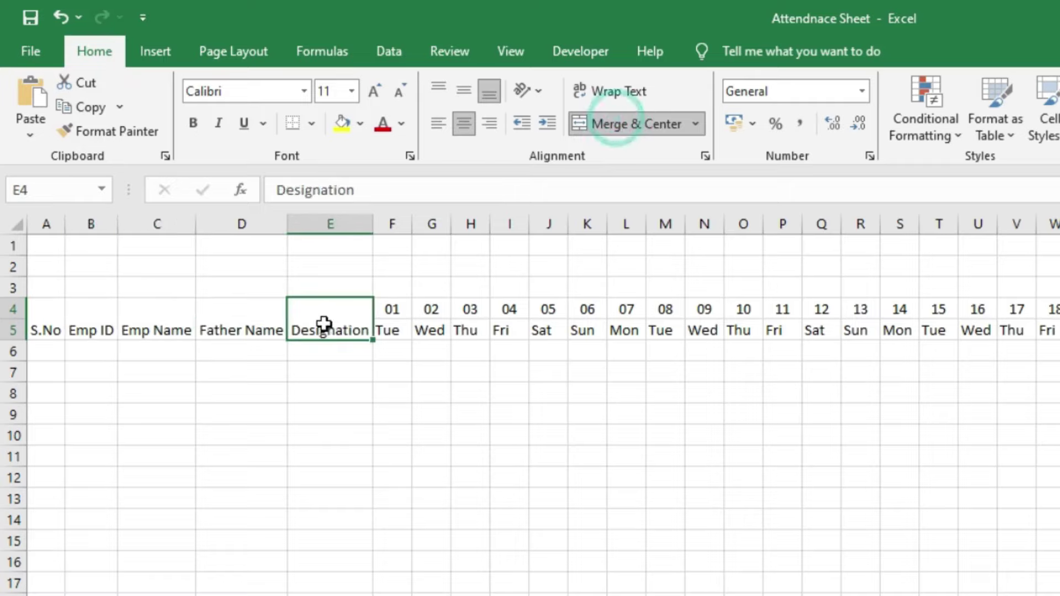
pyautogui.moveTo(330, 311); pyautogui.dragTo(19, 334)
pyautogui.click(464, 91)
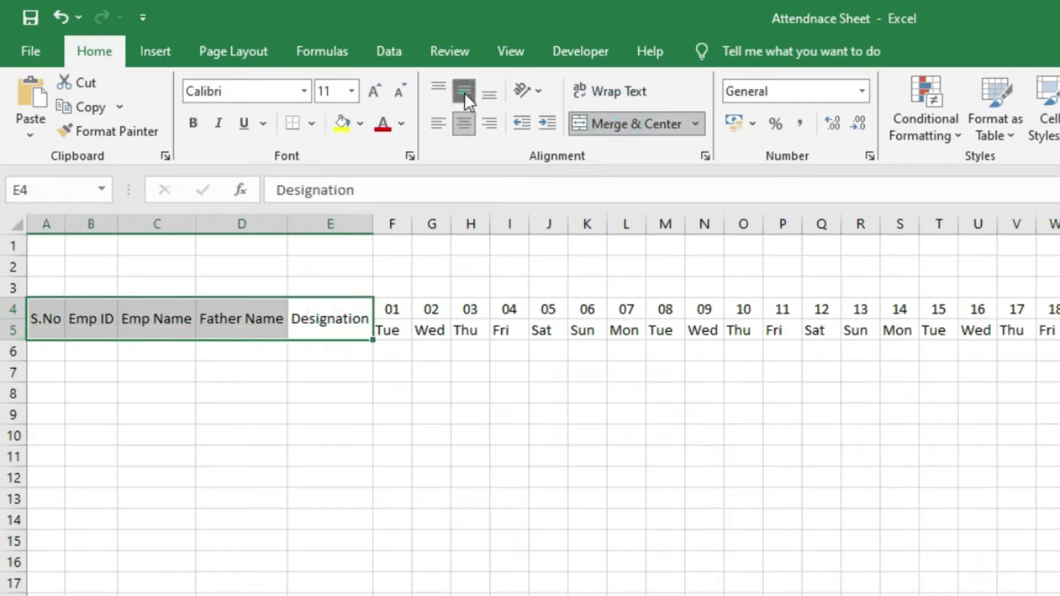
pyautogui.click(260, 362)
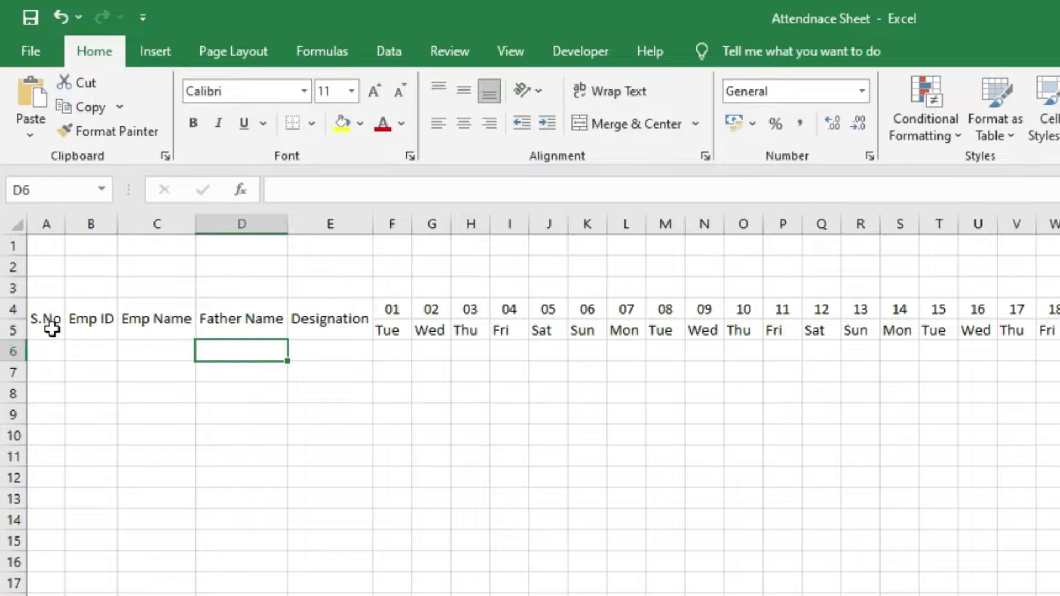
pyautogui.click(48, 250)
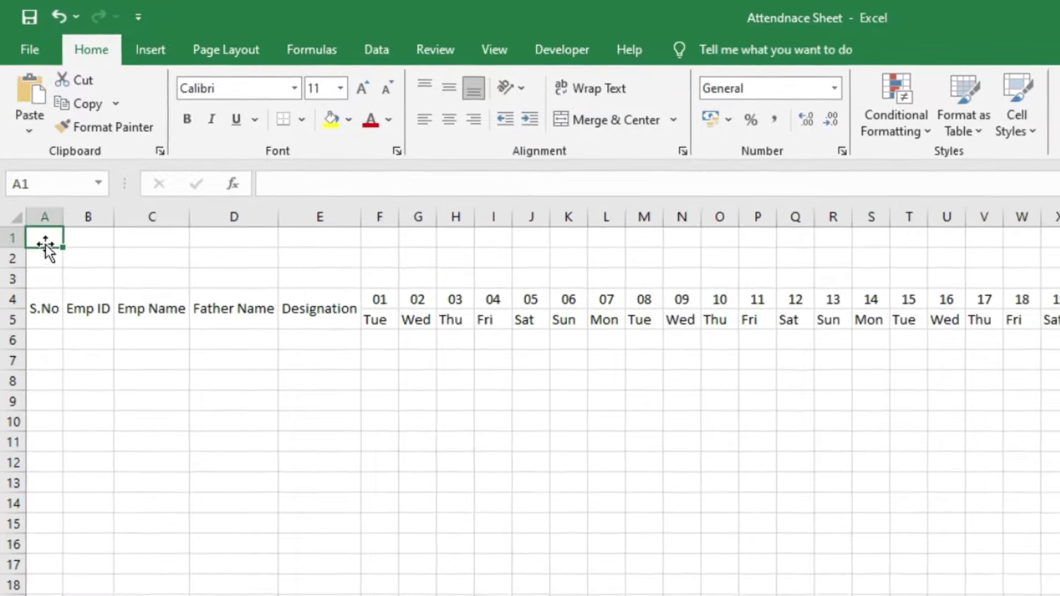
# Step: Merge A1:AJ1, enter the title ATTENDNACE SHEET and enlarge it to 72 pt
pyautogui.moveTo(52, 249)
pyautogui.mouseDown()
pyautogui.moveTo(785, 155)
pyautogui.moveTo(983, 154)
pyautogui.mouseUp()
pyautogui.click(399, 78)
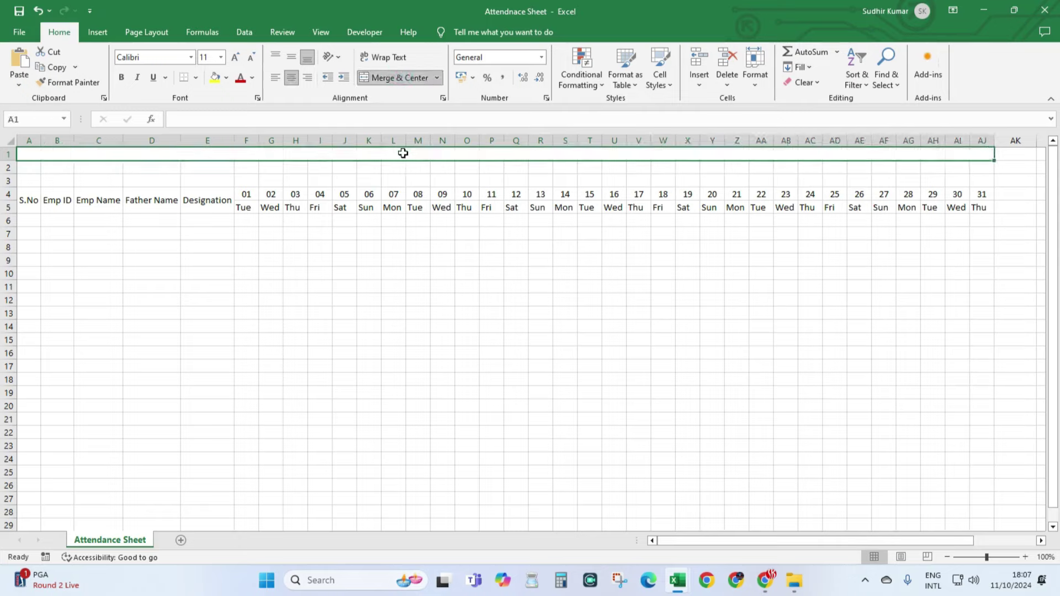
pyautogui.write('A')
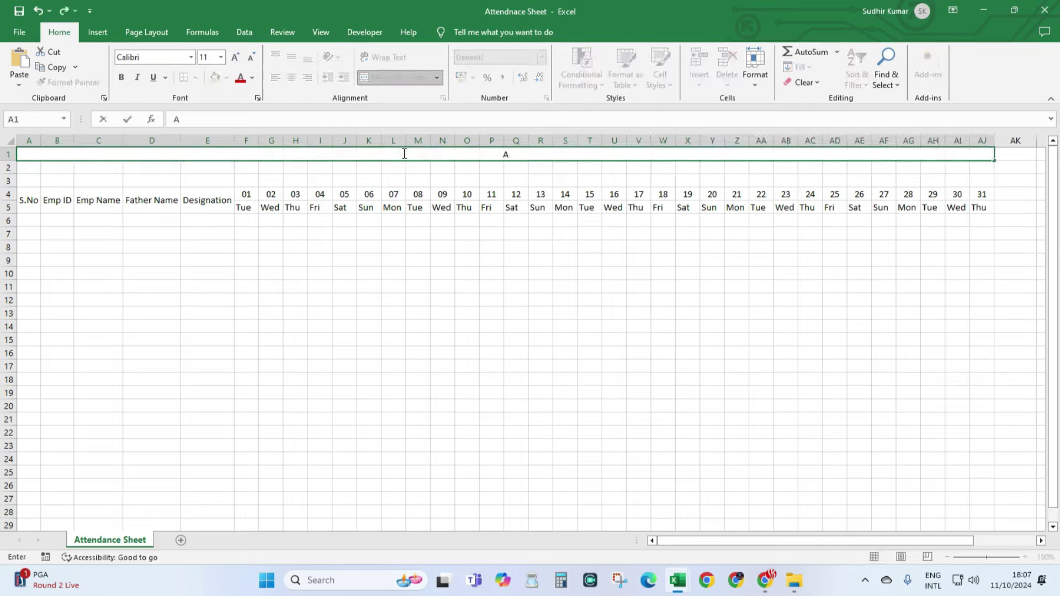
pyautogui.write('TTENDNACE')
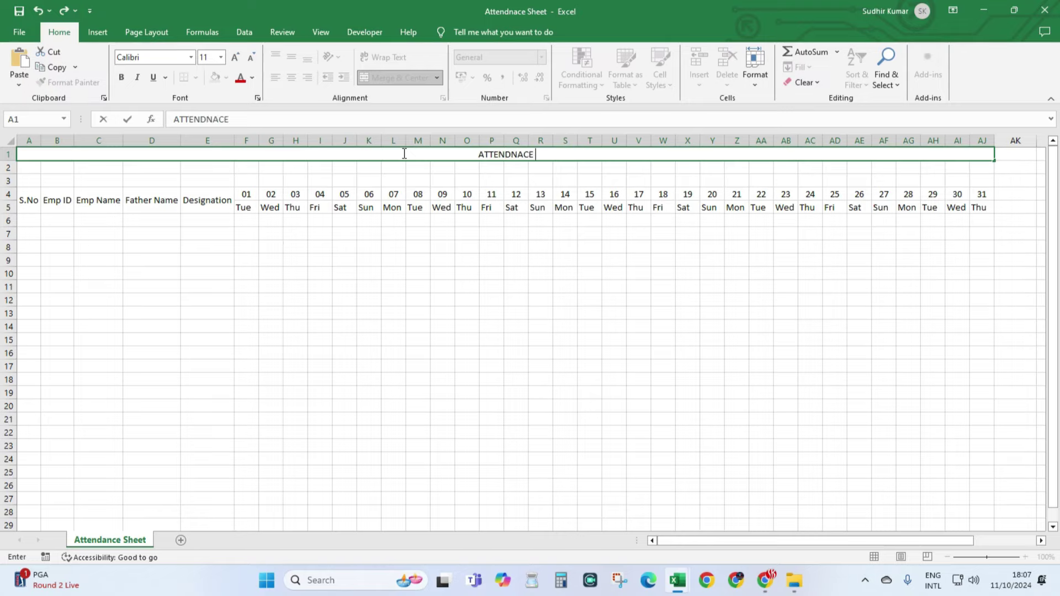
pyautogui.write(' SHEET')
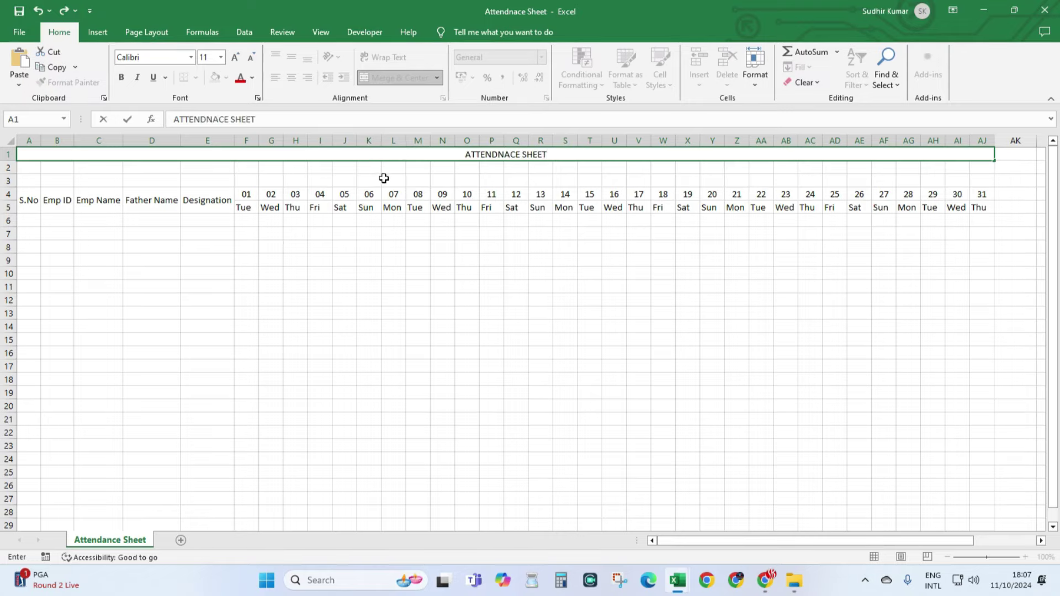
pyautogui.click(400, 153)
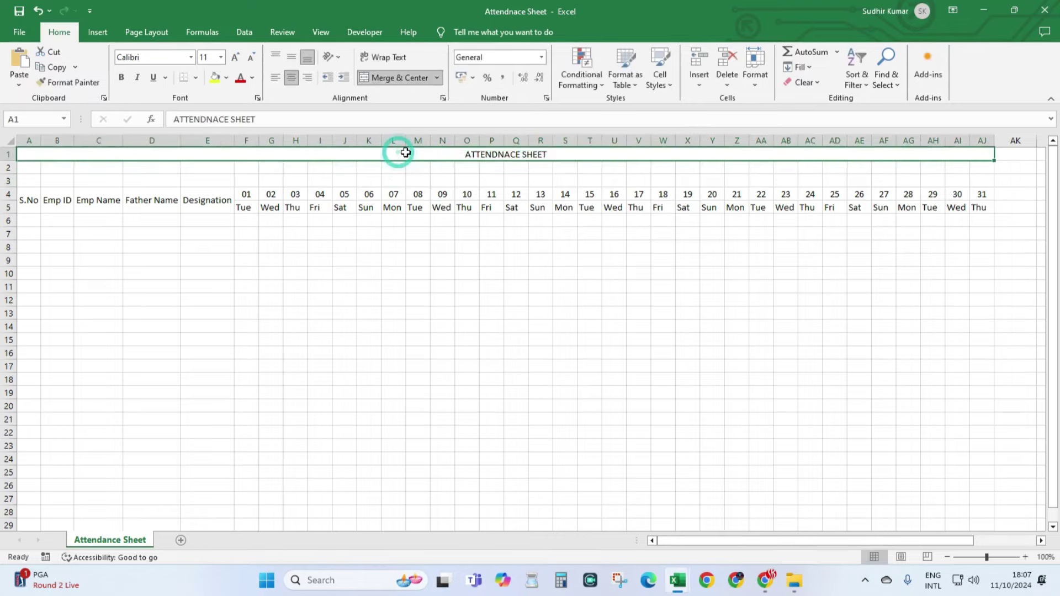
pyautogui.click(236, 58)
pyautogui.click(236, 58)
pyautogui.click(236, 58)
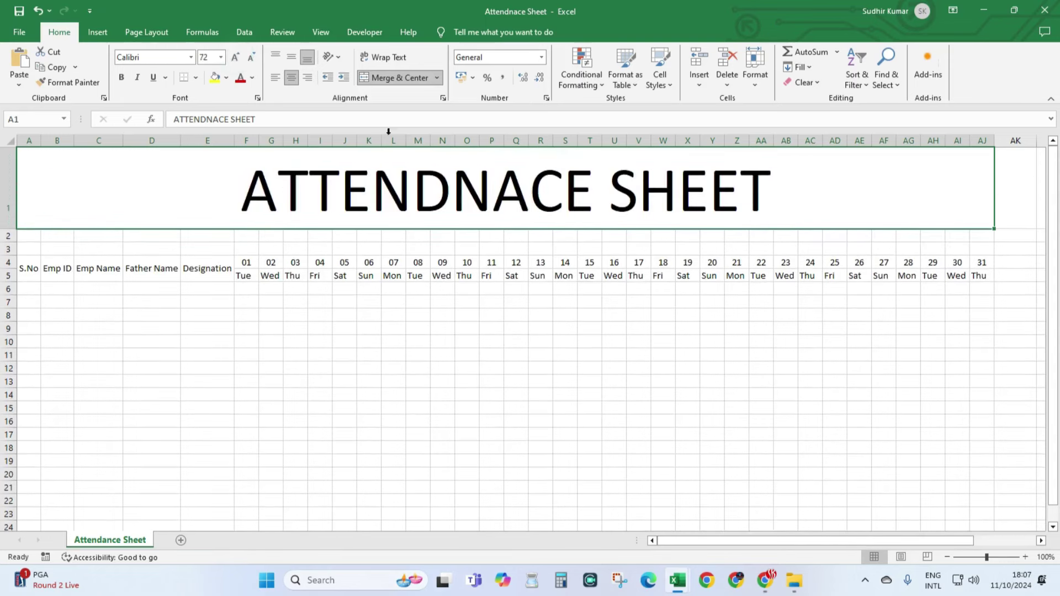
# Step: Give the title banner a dark green fill with white text
pyautogui.click(228, 83)
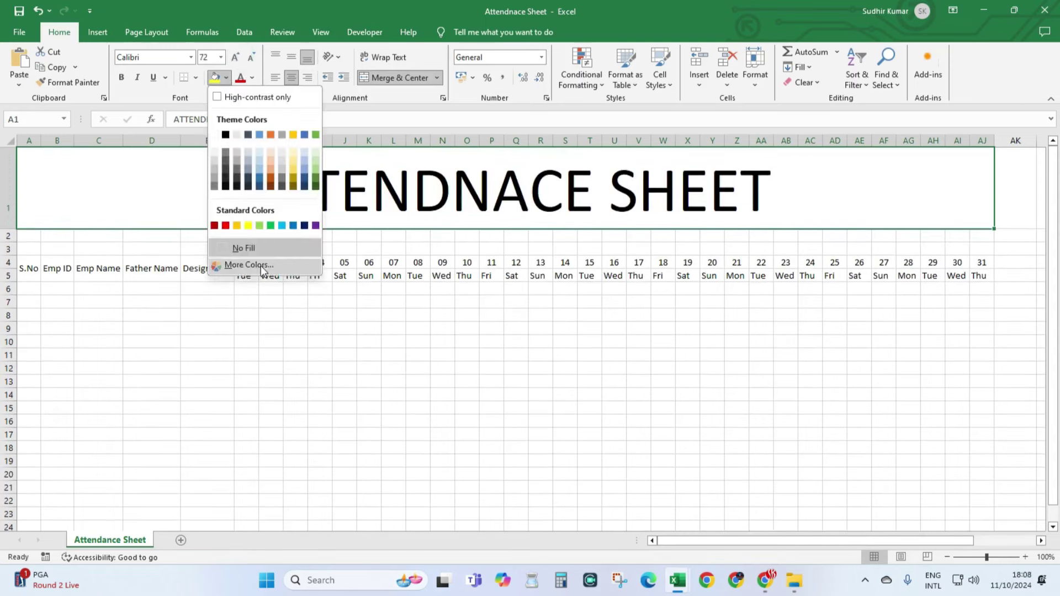
pyautogui.click(248, 263)
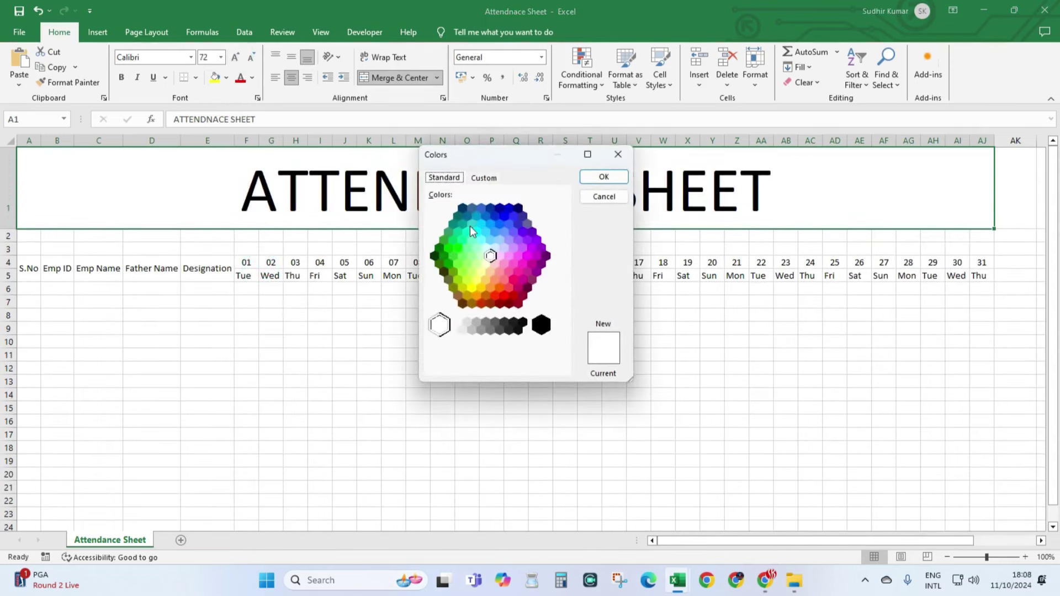
pyautogui.click(436, 256)
pyautogui.click(604, 176)
pyautogui.click(252, 78)
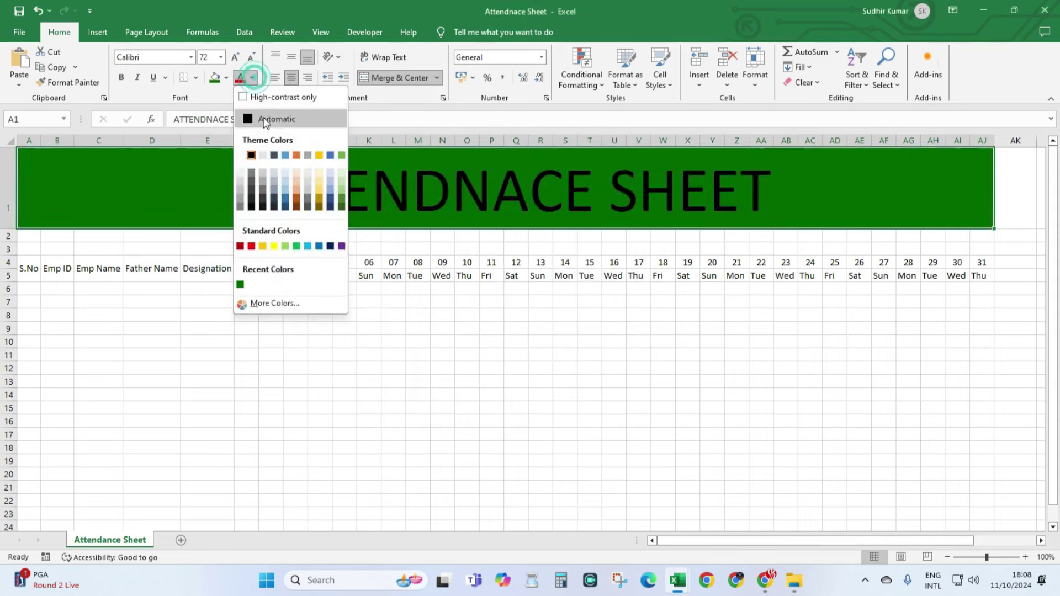
pyautogui.click(263, 156)
# Step: Set the title font to Arial Black at size 90
pyautogui.click(191, 58)
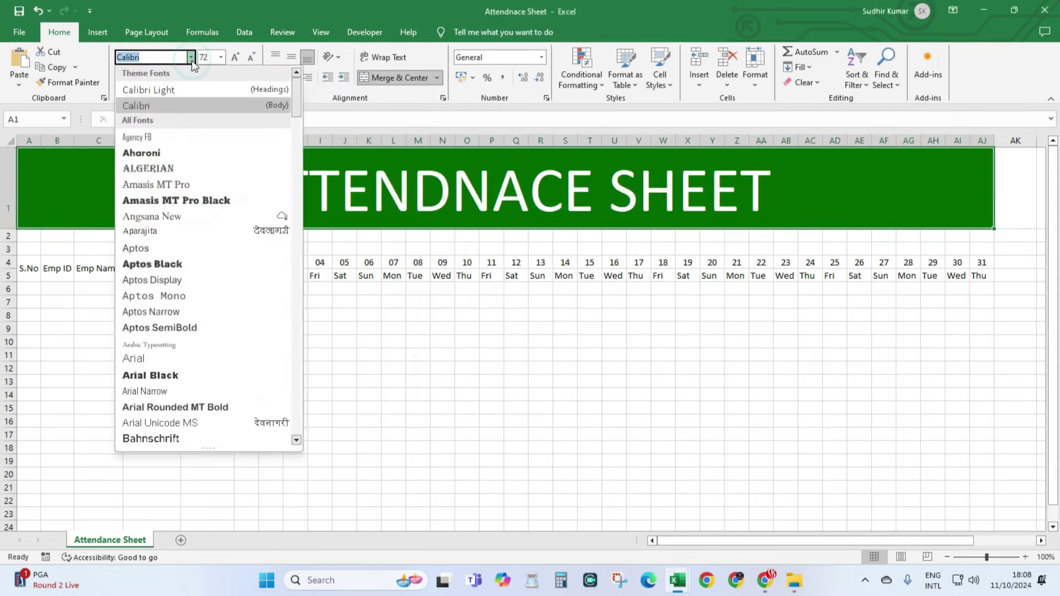
pyautogui.click(151, 375)
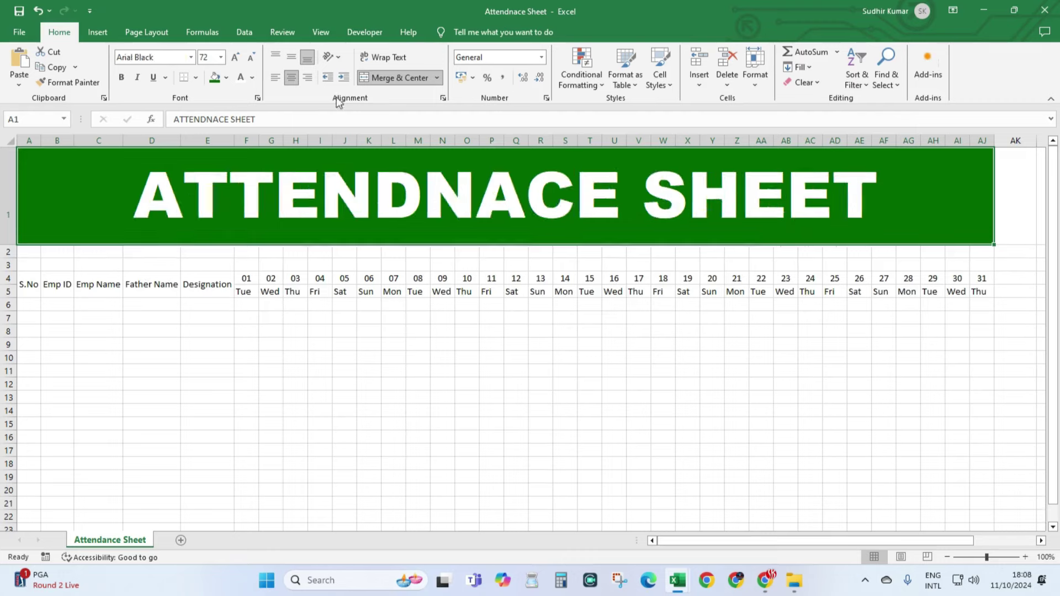
pyautogui.click(206, 58)
pyautogui.write('100')
pyautogui.press('Return')
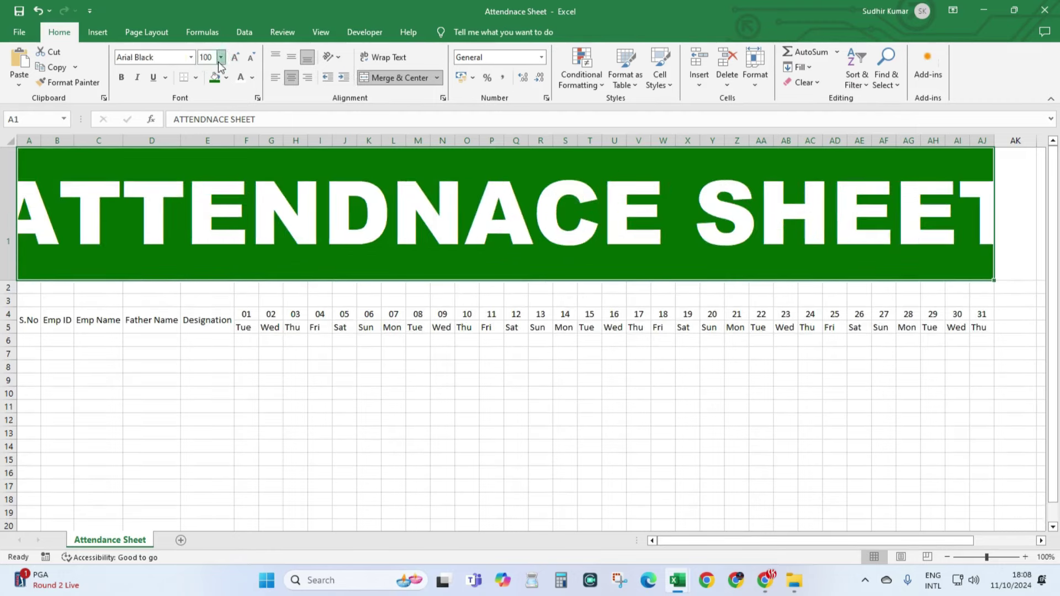
pyautogui.click(214, 59)
pyautogui.write('90')
pyautogui.press('Return')
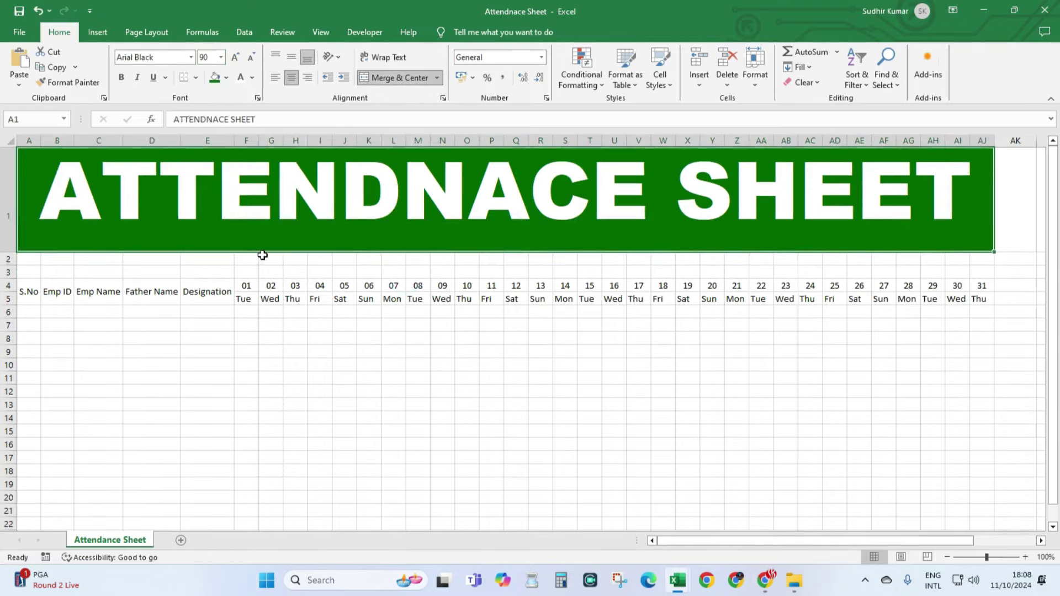
pyautogui.click(372, 261)
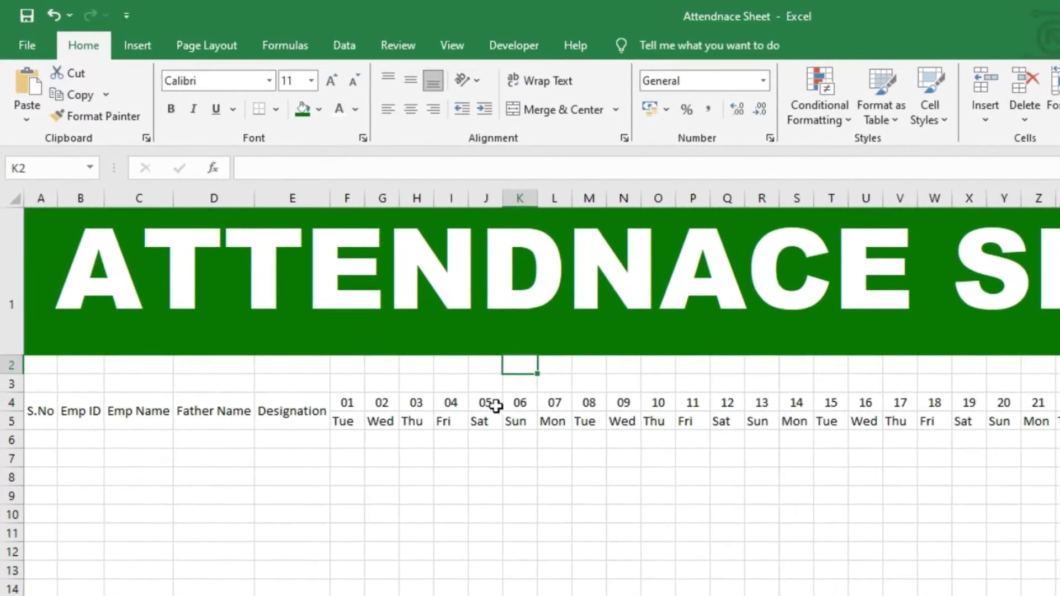
# Step: Merge H2:J2 with a centred 'Month' label, then merge L2:N2 beside it
pyautogui.moveTo(354, 412); pyautogui.dragTo(1039, 409)
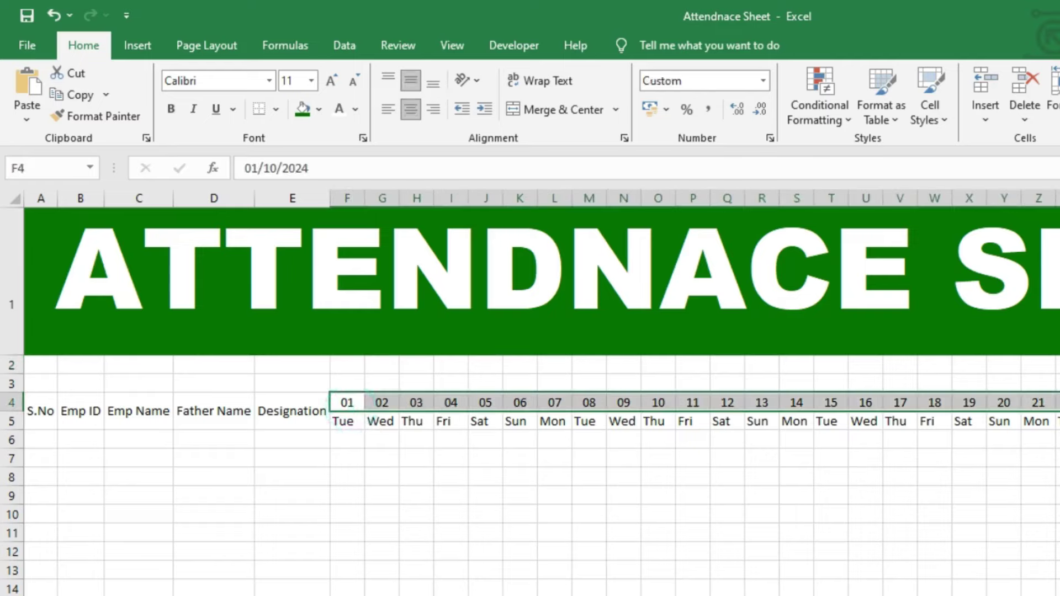
pyautogui.click(525, 455)
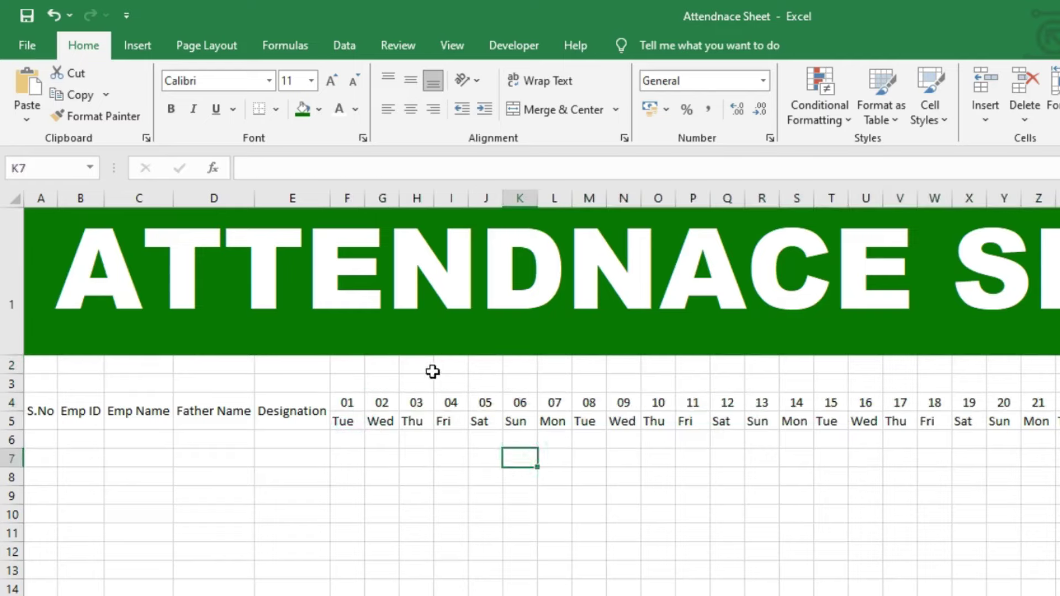
pyautogui.moveTo(416, 367); pyautogui.dragTo(489, 367)
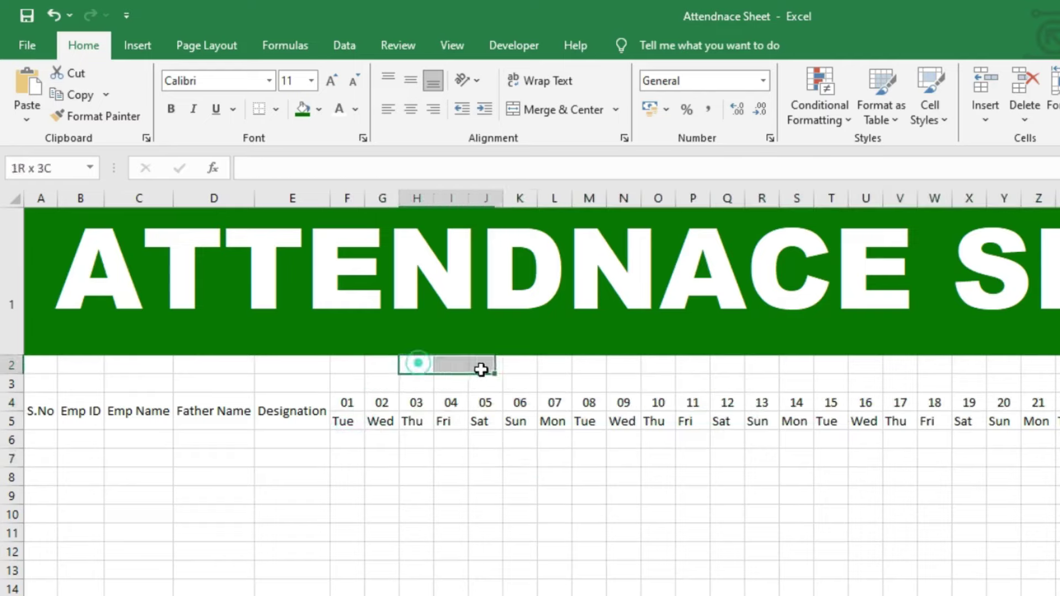
pyautogui.click(518, 116)
pyautogui.write('mONTH')
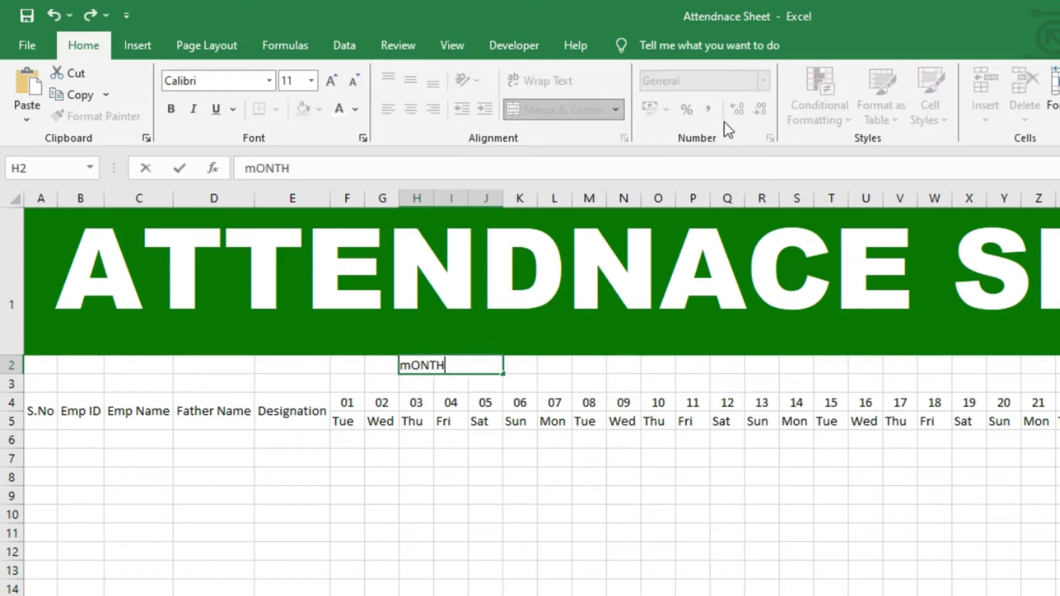
pyautogui.hotkey('ctrl', 'Return')
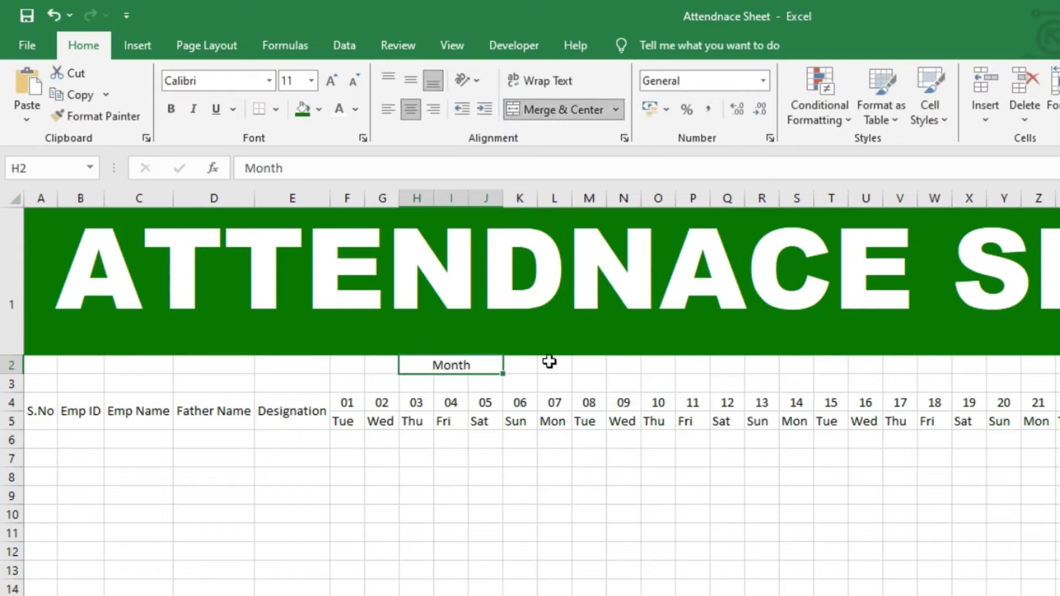
pyautogui.moveTo(549, 362); pyautogui.dragTo(622, 363)
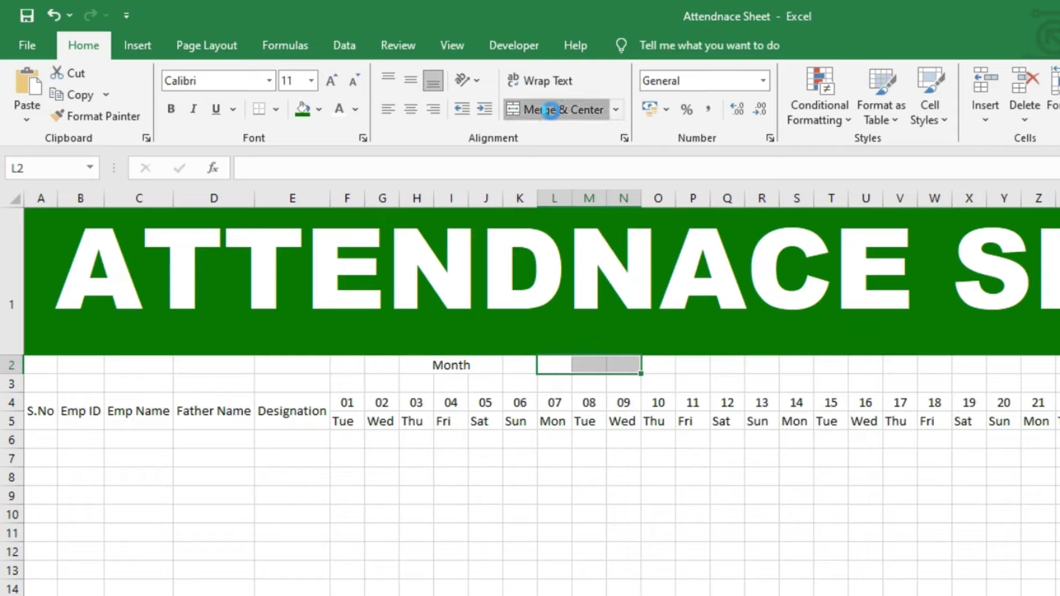
pyautogui.click(549, 110)
# Step: Enter 'Jan' in merged L2:N2 and give both the Month and Jan cells outside borders
pyautogui.write('Jan')
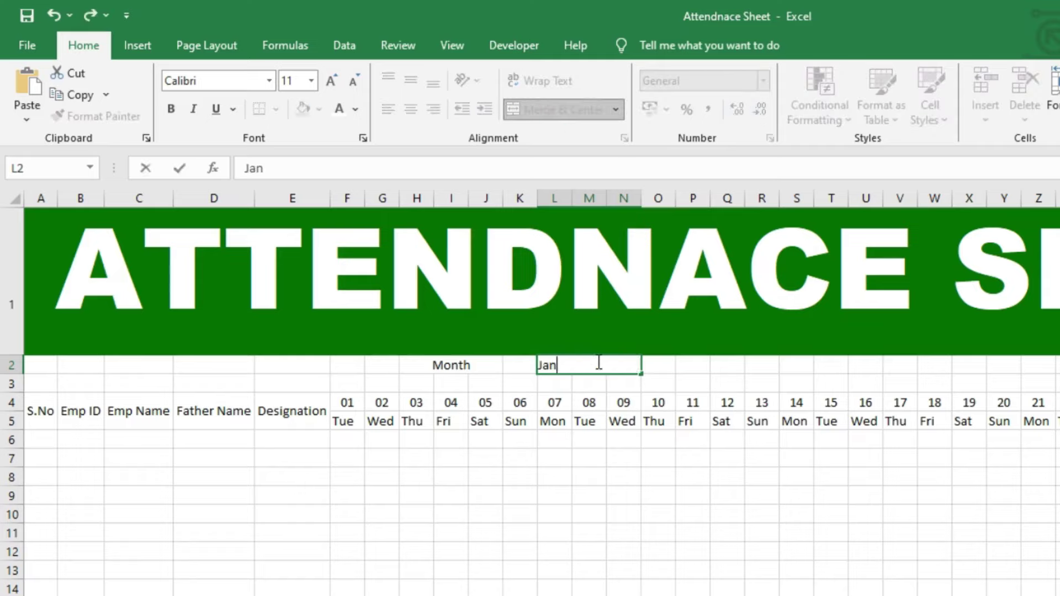
pyautogui.hotkey('ctrl', 'Return')
pyautogui.click(459, 370)
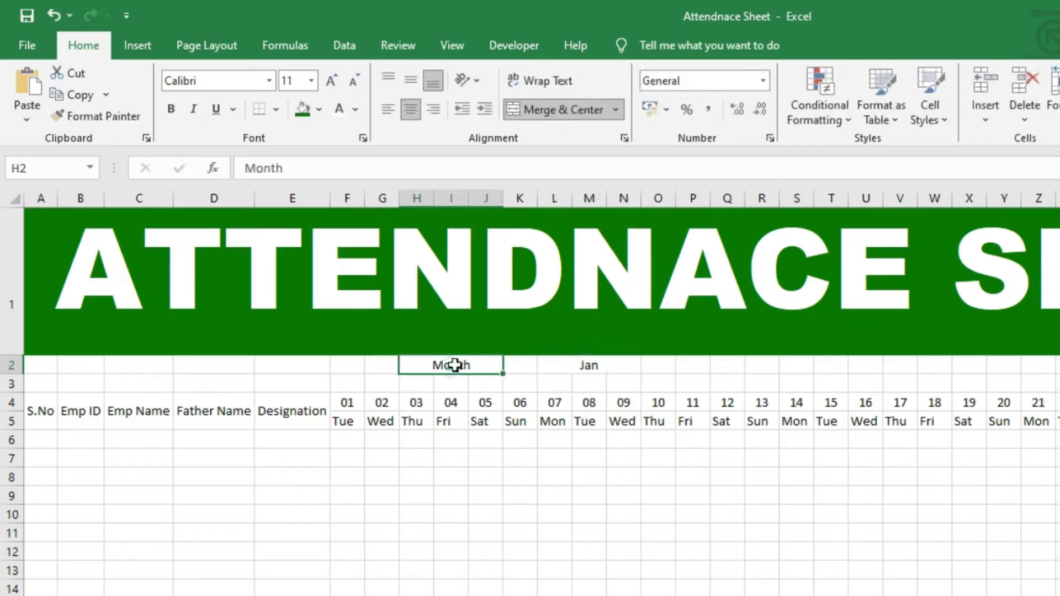
pyautogui.click(274, 109)
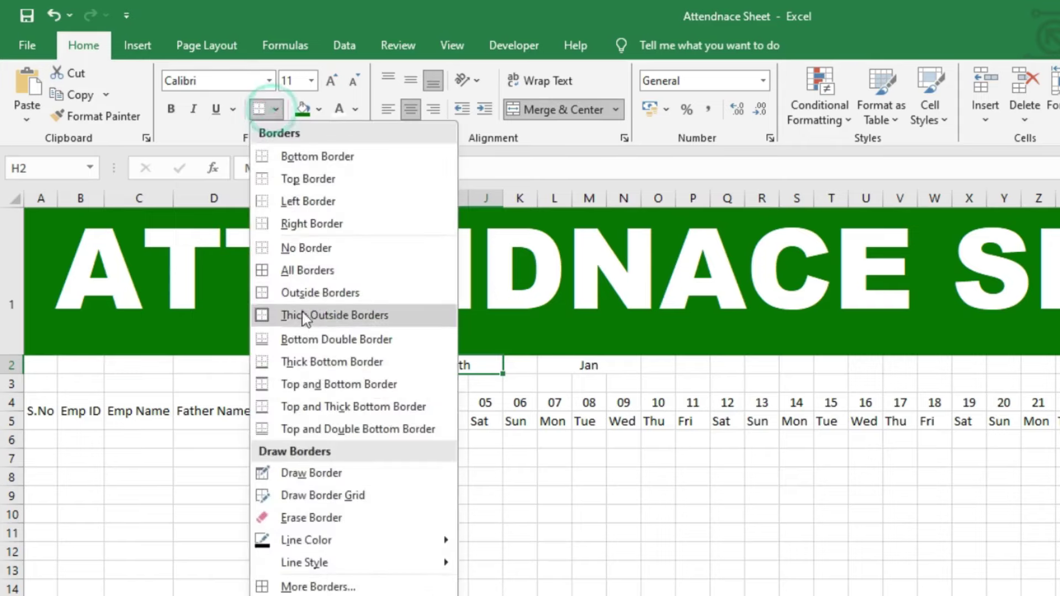
pyautogui.click(308, 271)
pyautogui.click(575, 366)
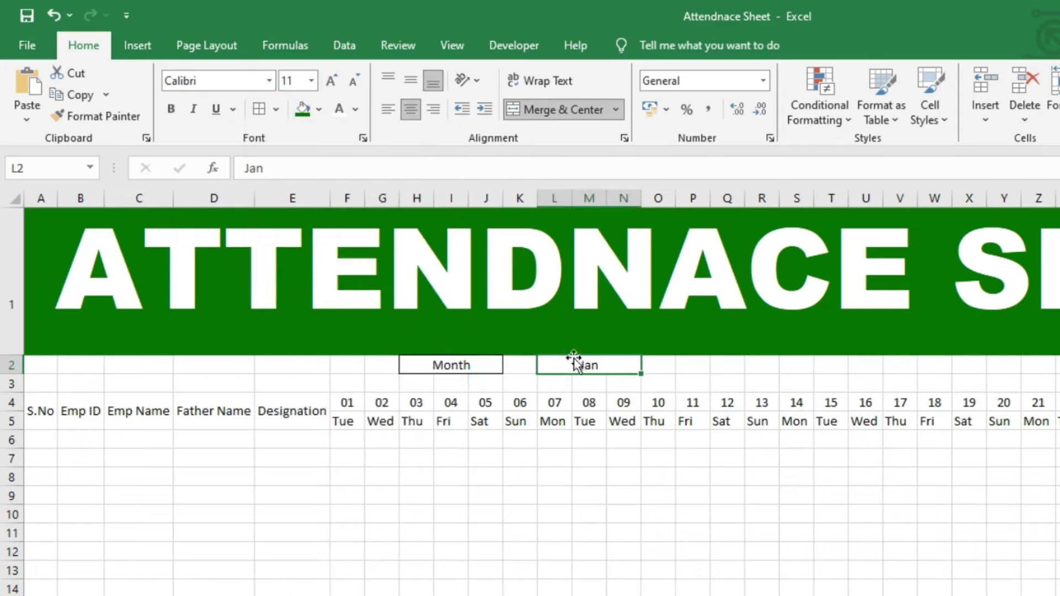
pyautogui.click(259, 109)
pyautogui.click(627, 438)
pyautogui.click(610, 366)
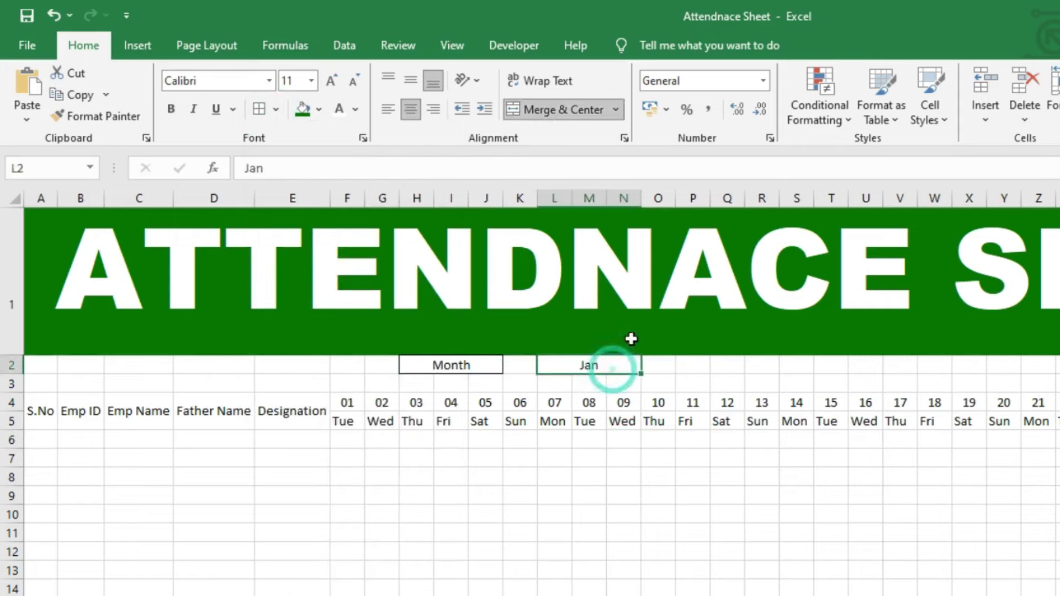
pyautogui.click(344, 44)
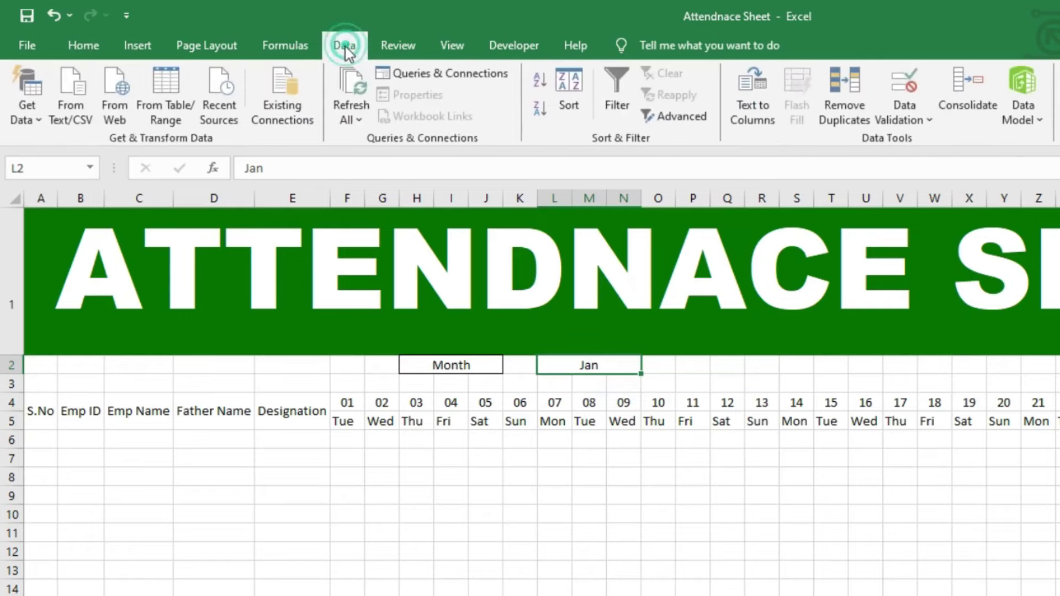
# Step: Add a List data validation to the month cell with source Jan through Dec
pyautogui.click(905, 116)
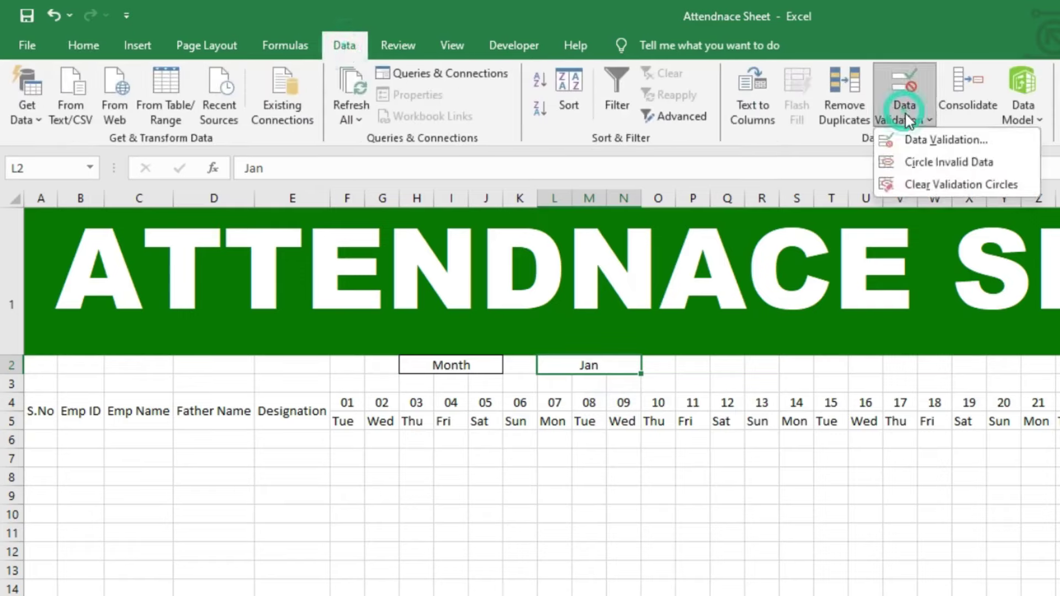
pyautogui.click(919, 139)
pyautogui.click(610, 332)
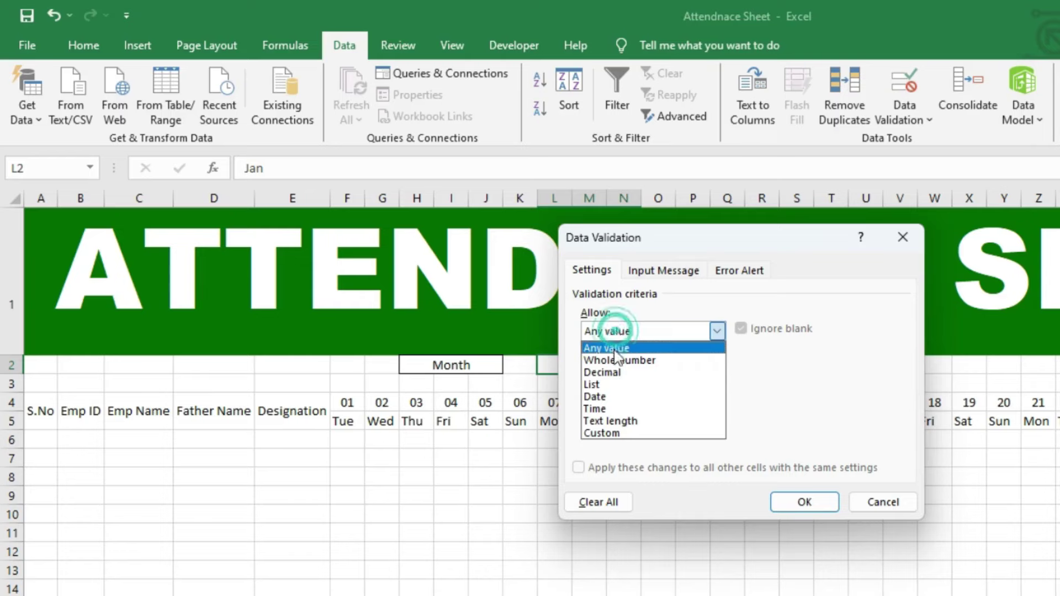
pyautogui.click(597, 383)
pyautogui.click(623, 406)
pyautogui.moveTo(665, 238)
pyautogui.mouseDown()
pyautogui.moveTo(717, 412)
pyautogui.moveTo(587, 419)
pyautogui.mouseUp()
pyautogui.write('Jan,Fe')
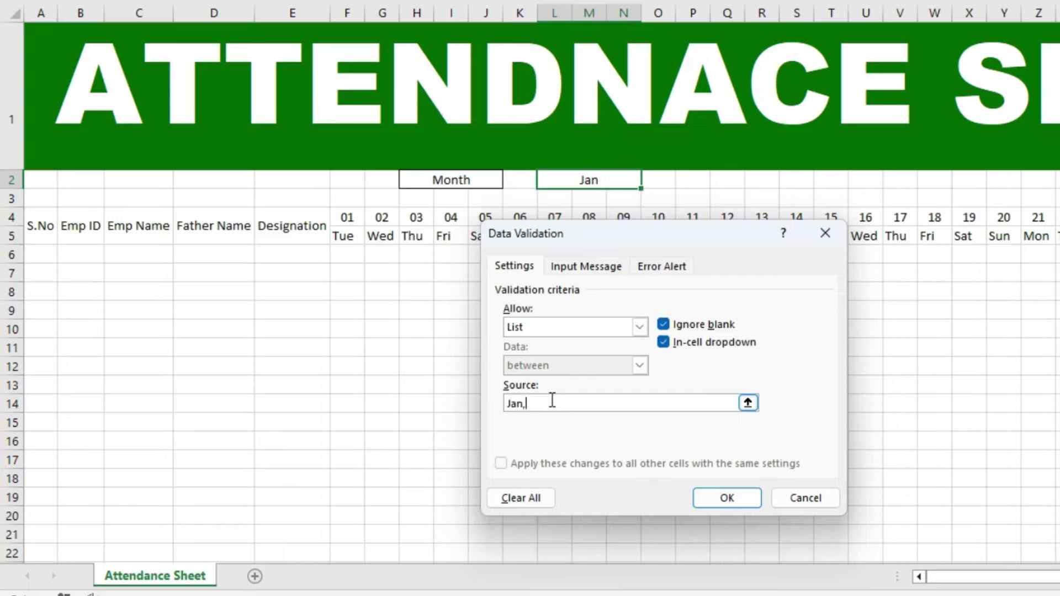
pyautogui.write('b,Mar,Apr,May,Jun,Jul,Aug,Sep,Oct,Nov,Dec')
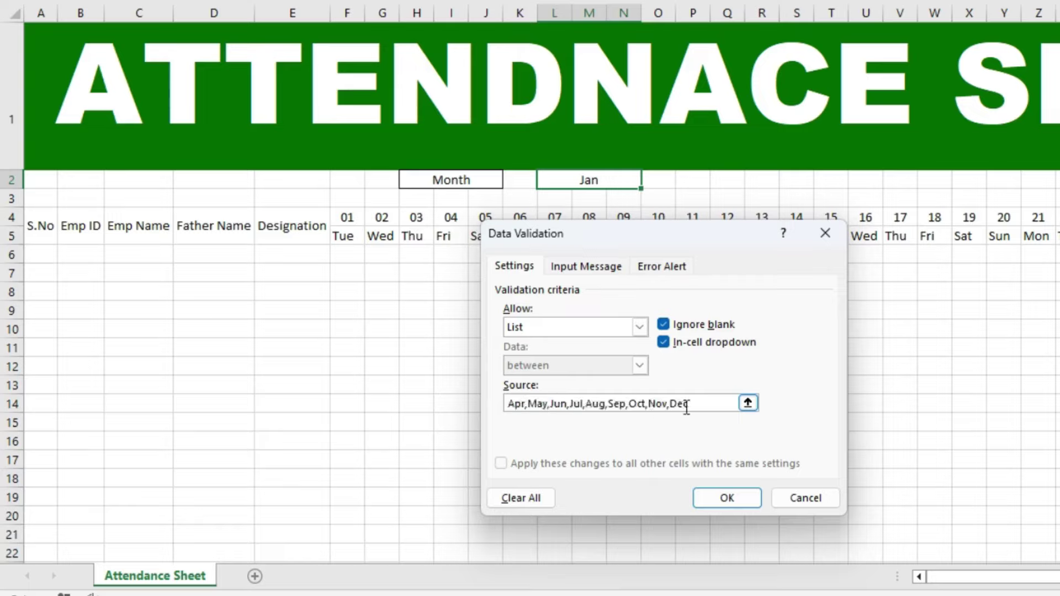
pyautogui.click(522, 404)
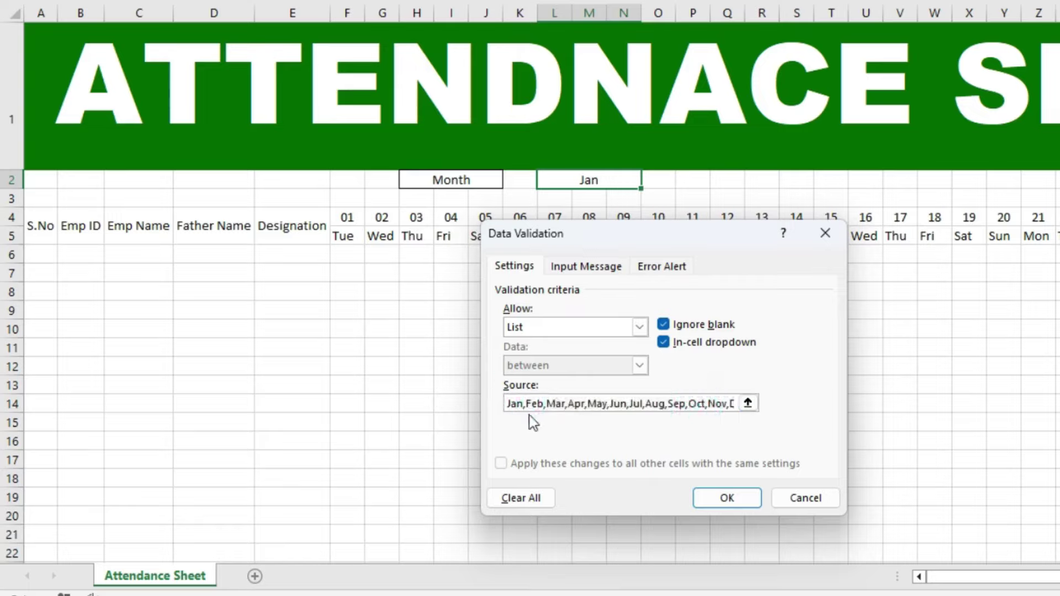
pyautogui.click(728, 498)
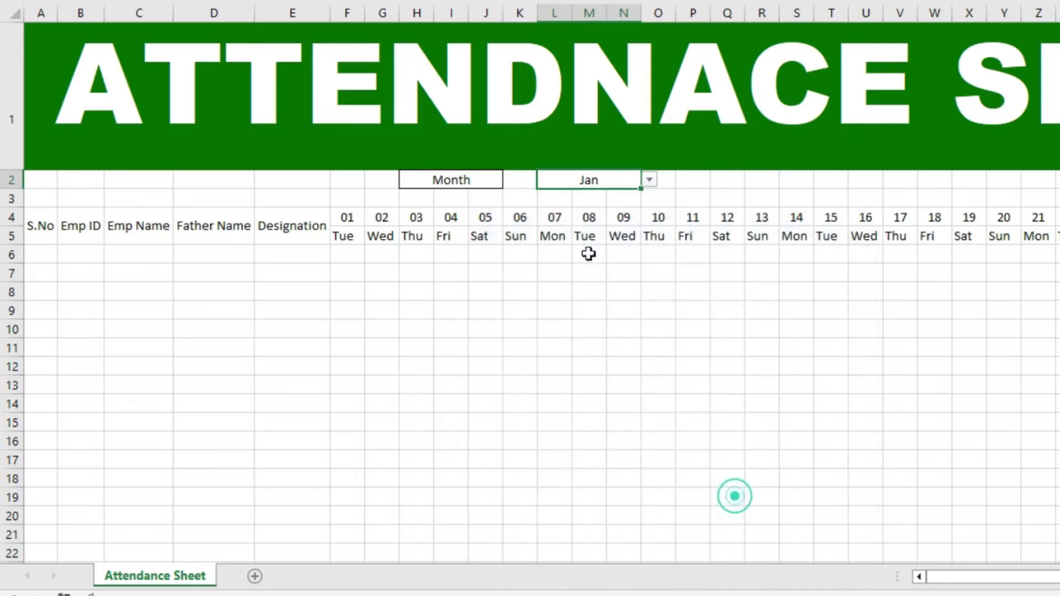
# Step: Pick Oct from the month dropdown and copy the Month/Oct block H2:N2
pyautogui.click(647, 179)
pyautogui.click(589, 258)
pyautogui.click(650, 179)
pyautogui.click(608, 224)
pyautogui.click(649, 180)
pyautogui.click(602, 216)
pyautogui.moveTo(455, 187); pyautogui.dragTo(580, 180)
pyautogui.hotkey('ctrl', 'c')
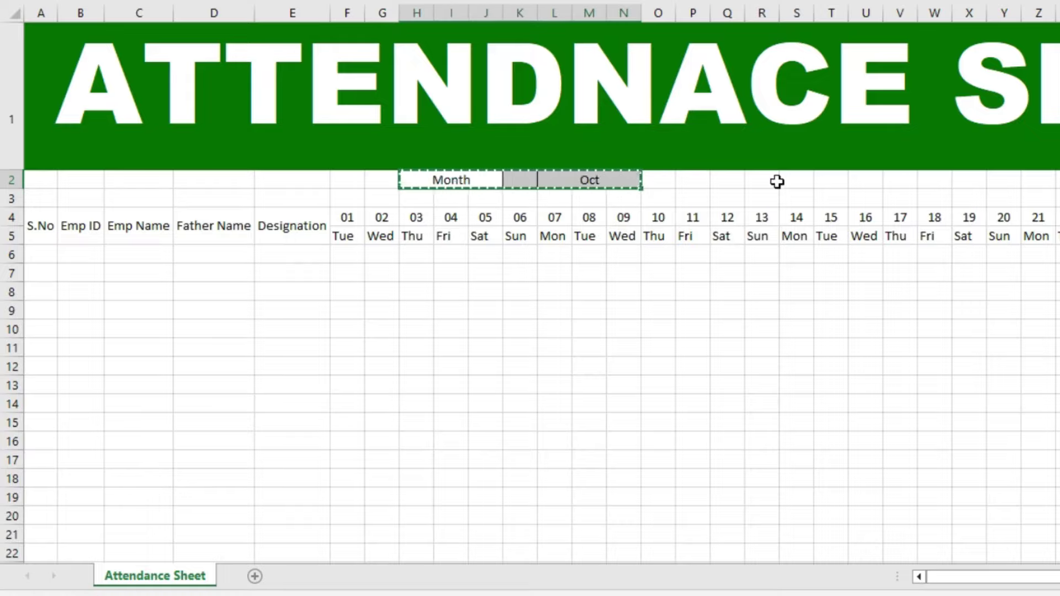
# Step: Paste the Month/Oct block at U2 and relabel it 'Year'
pyautogui.click(773, 180)
pyautogui.click(862, 180)
pyautogui.hotkey('ctrl', 'v')
pyautogui.click(895, 179)
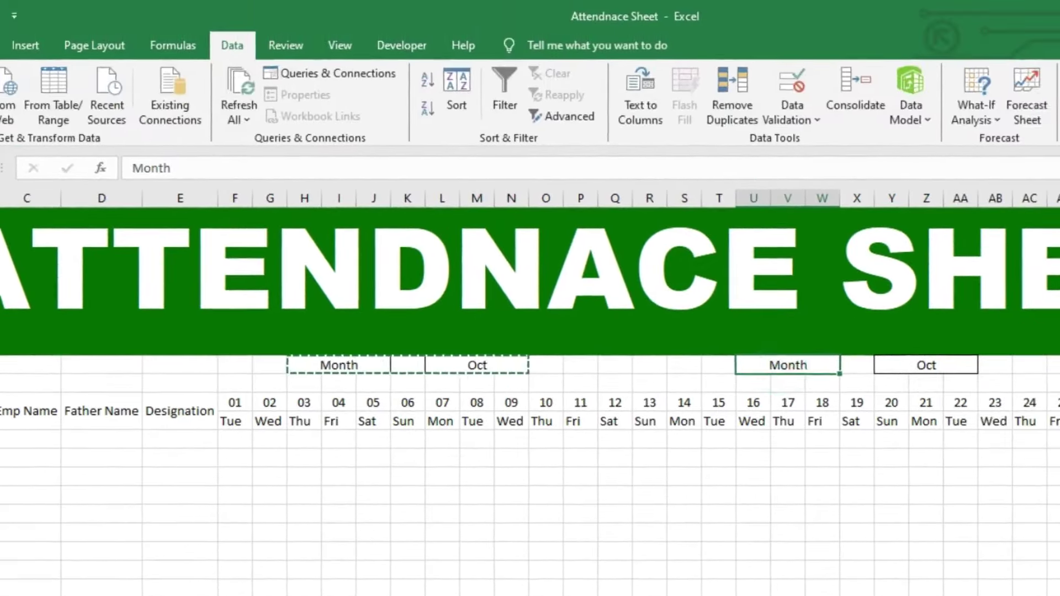
pyautogui.write('Year')
pyautogui.press('Return')
# Step: Change the year cell's validation list to years 2020–2030 and pick 2024
pyautogui.click(912, 367)
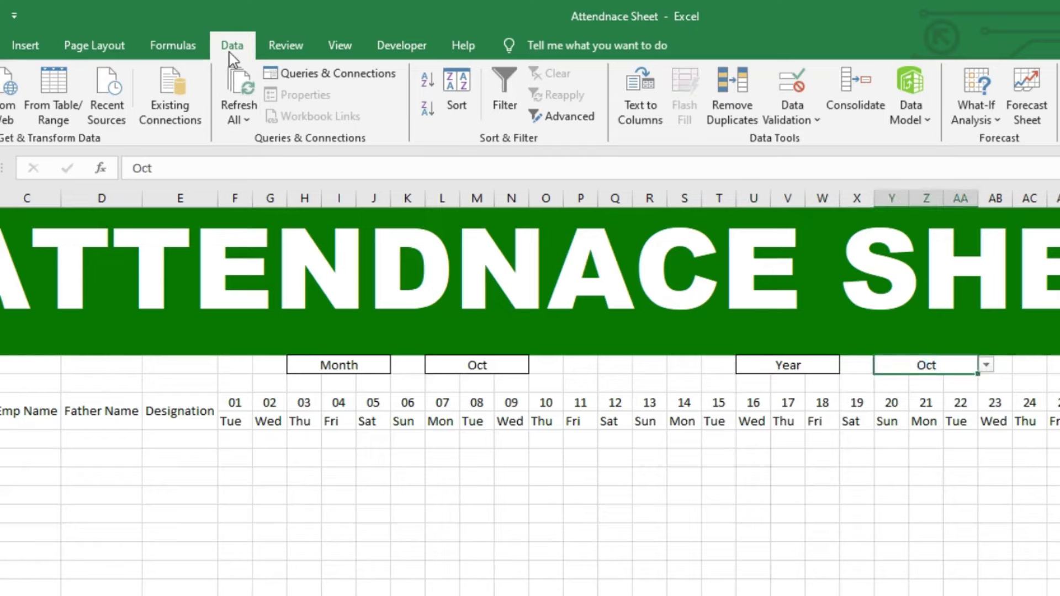
pyautogui.click(792, 91)
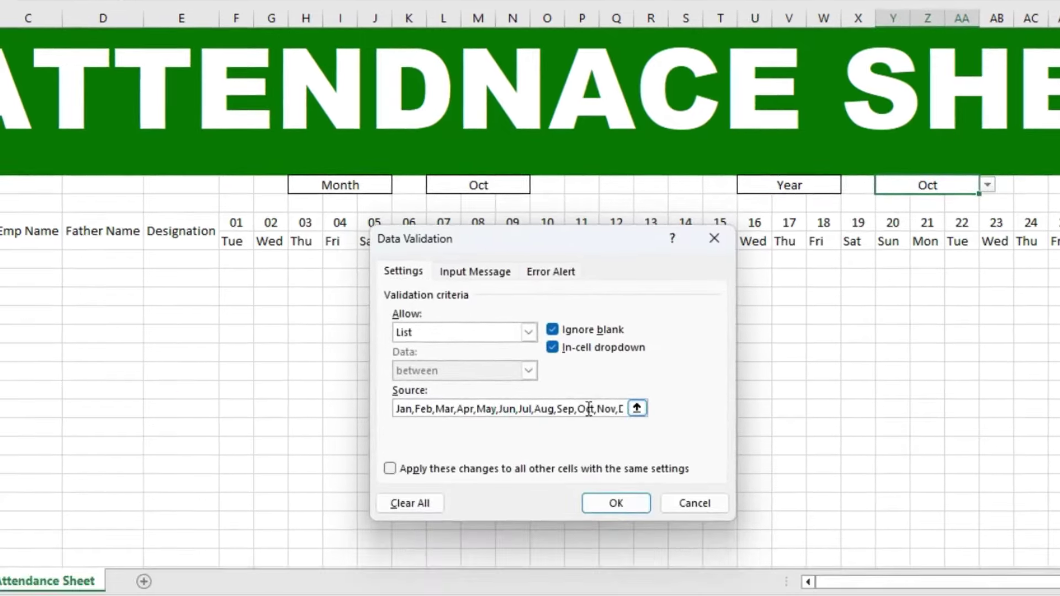
pyautogui.click(517, 408)
pyautogui.hotkey('shift', 'End')
pyautogui.press('BackSpace')
pyautogui.press('BackSpace')
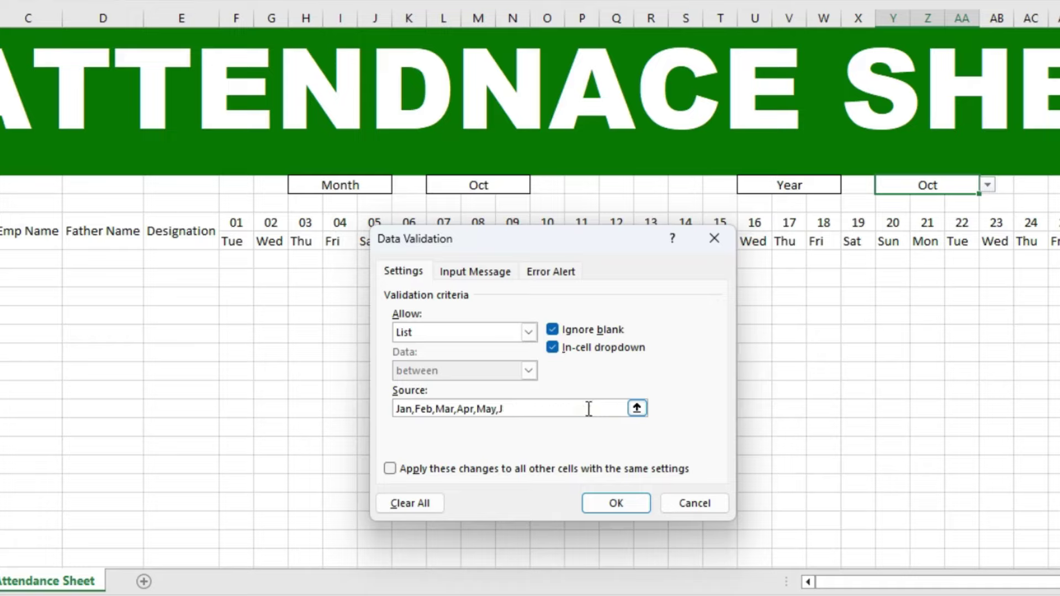
pyautogui.press('BackSpace')
pyautogui.press('BackSpace')
pyautogui.press('BackSpace')
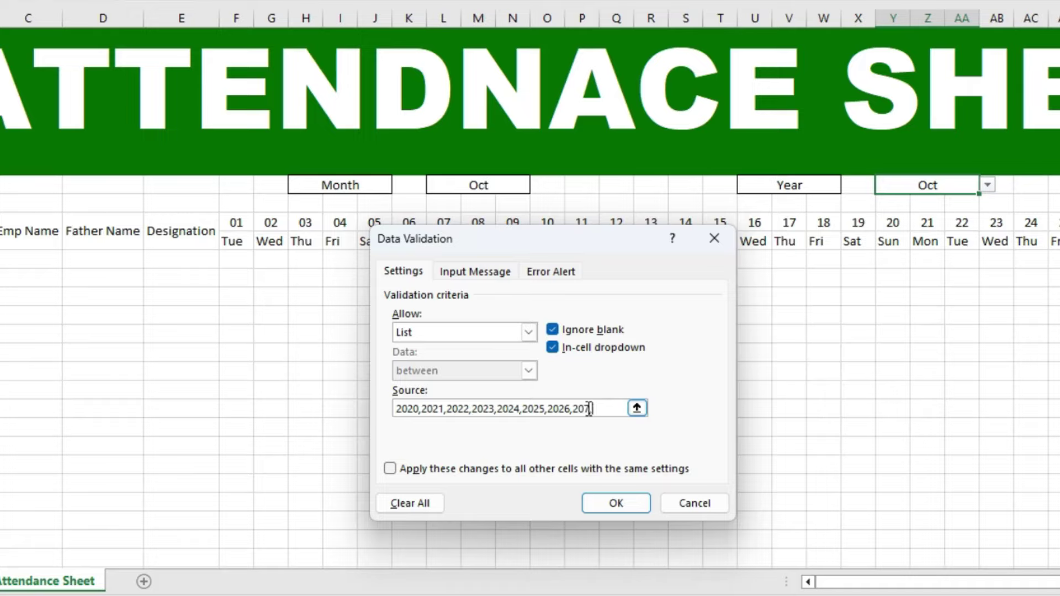
pyautogui.write('8,2029,2030')
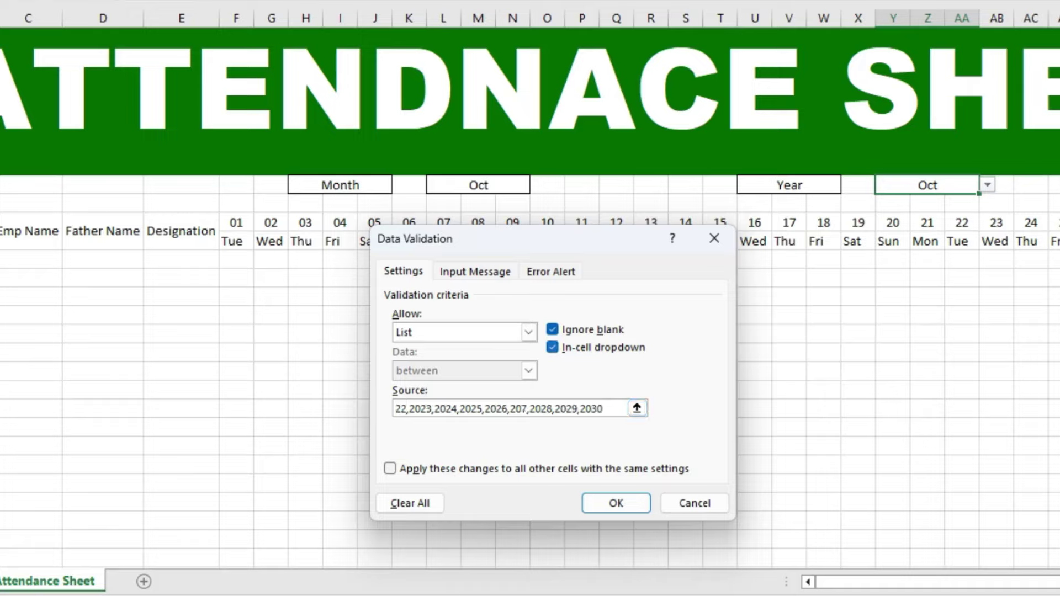
pyautogui.click(617, 503)
pyautogui.click(987, 184)
pyautogui.click(953, 252)
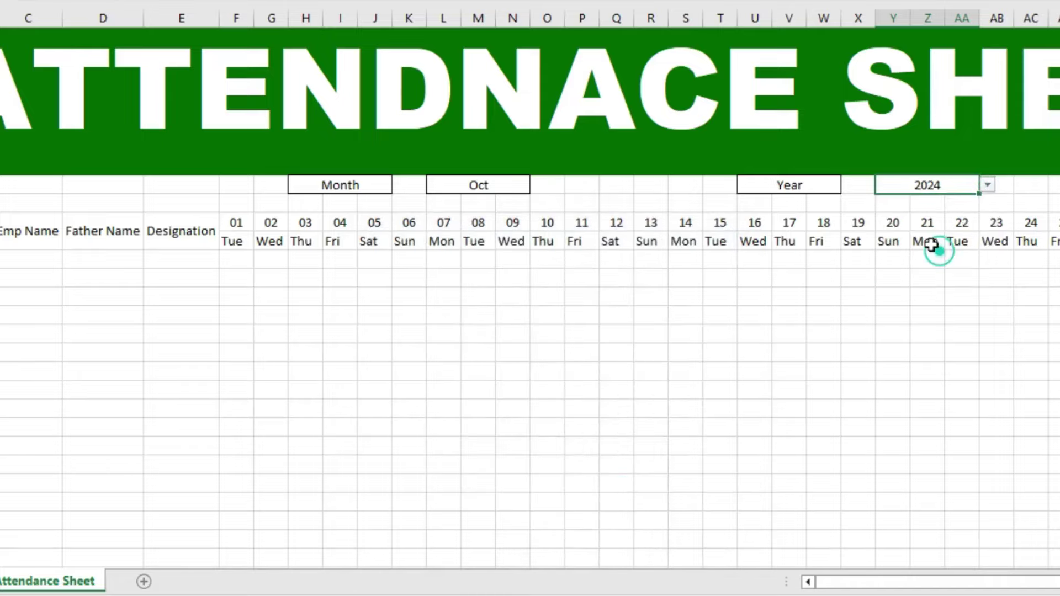
pyautogui.click(987, 185)
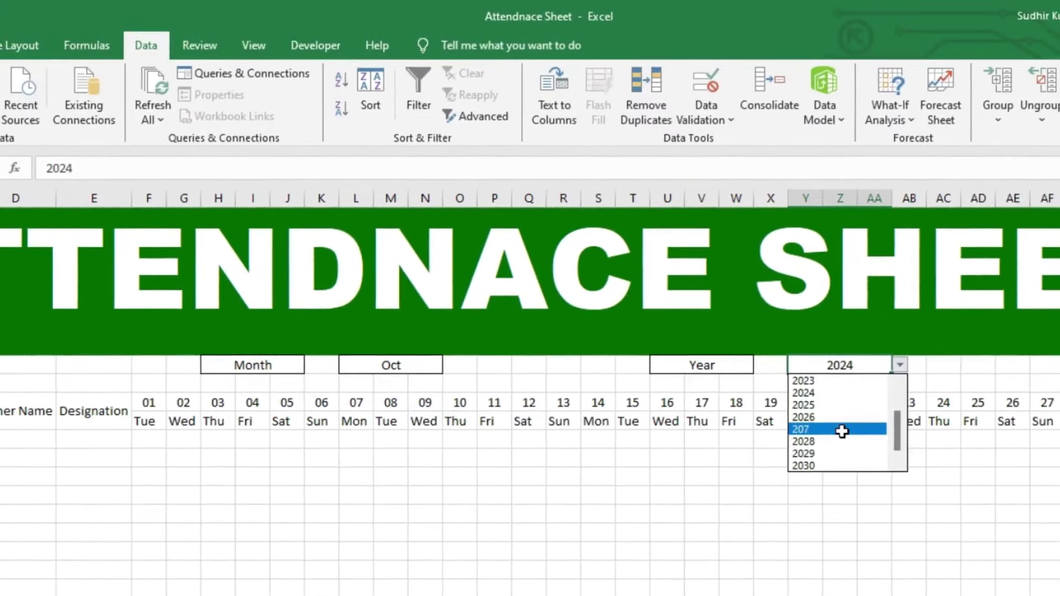
# Step: Correct the mistyped 207 entry in the year validation list to 2027
pyautogui.click(842, 429)
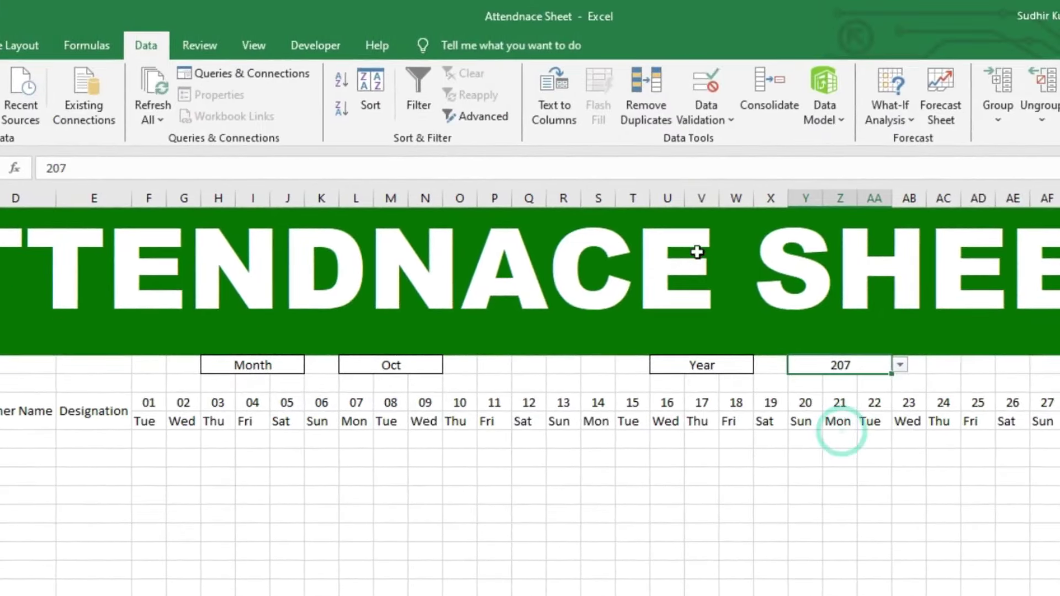
pyautogui.click(686, 88)
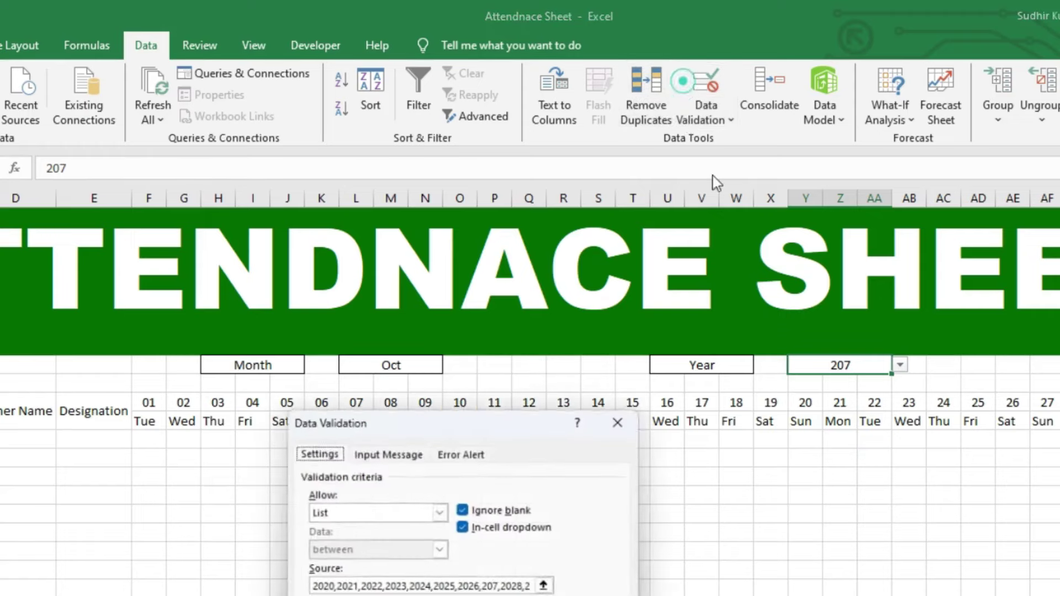
pyautogui.click(492, 418)
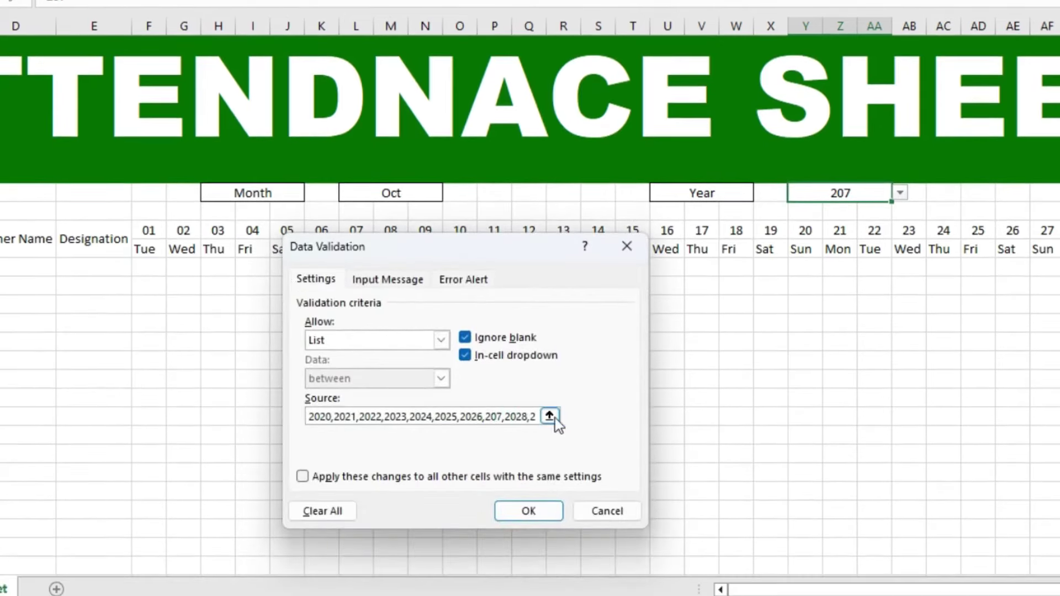
pyautogui.write('2')
pyautogui.click(530, 511)
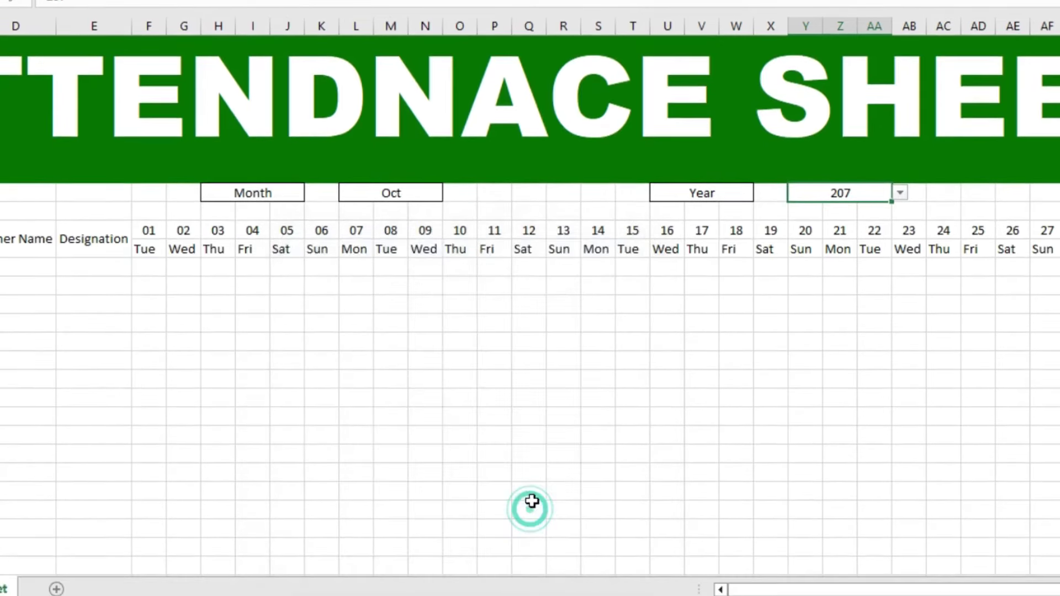
# Step: Choose 2026 from the year cell's dropdown
pyautogui.click(900, 192)
pyautogui.click(854, 282)
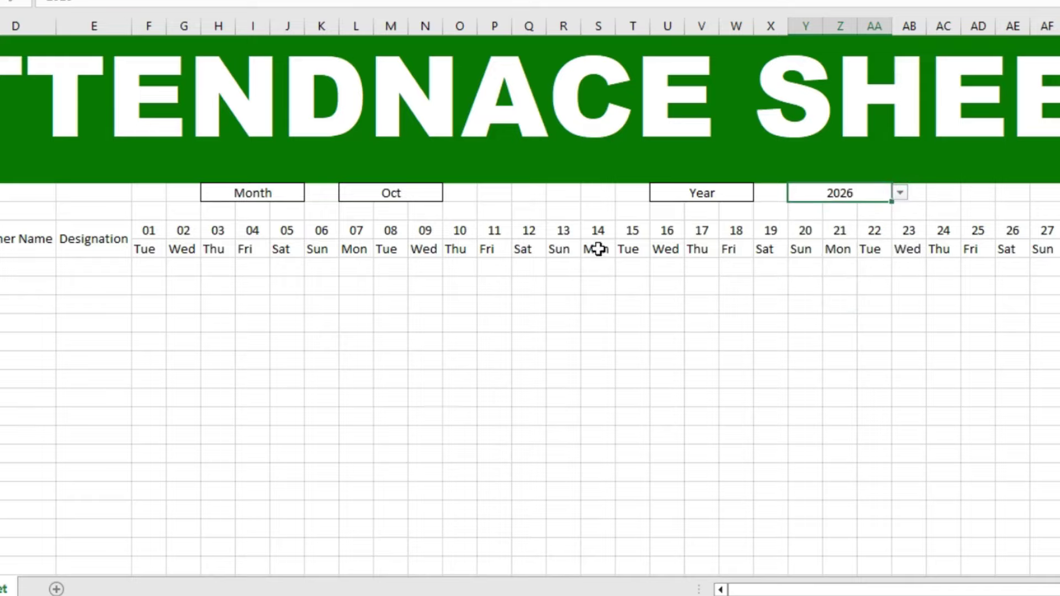
pyautogui.click(668, 210)
pyautogui.click(862, 193)
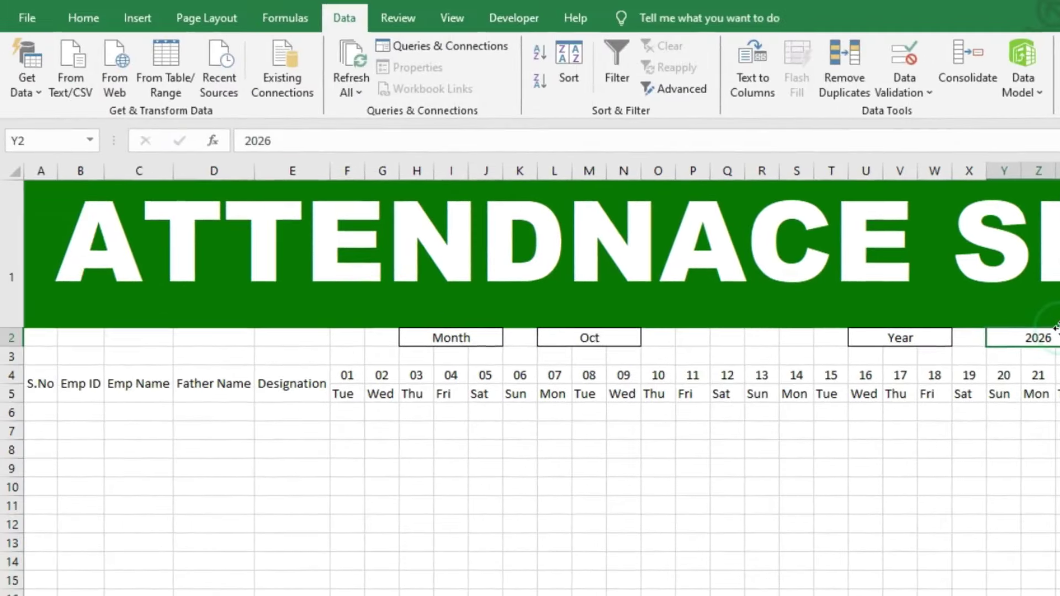
pyautogui.click(465, 339)
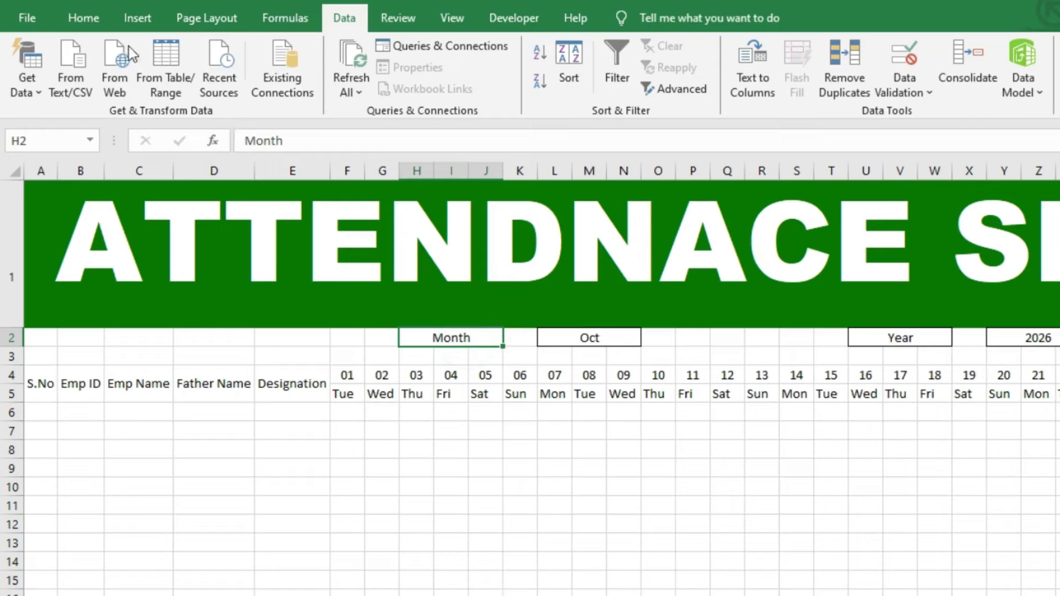
# Step: Set the Month-through-2026 cells to 18 pt and fill Month and Year light blue
pyautogui.click(83, 18)
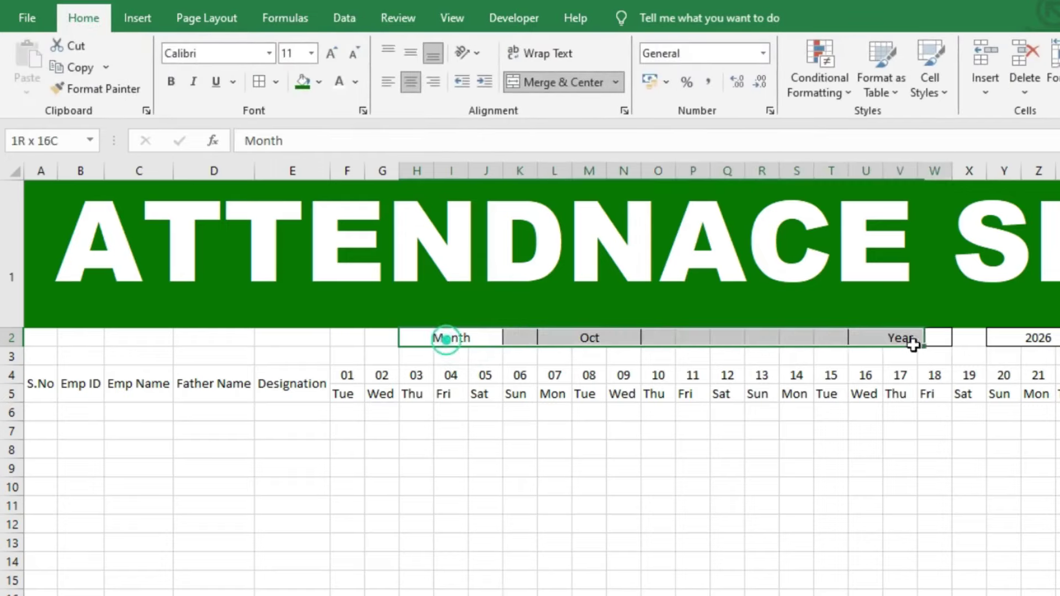
pyautogui.moveTo(446, 342); pyautogui.dragTo(1035, 339)
pyautogui.click(332, 53)
pyautogui.click(332, 53)
pyautogui.click(331, 53)
pyautogui.click(332, 53)
pyautogui.click(451, 344)
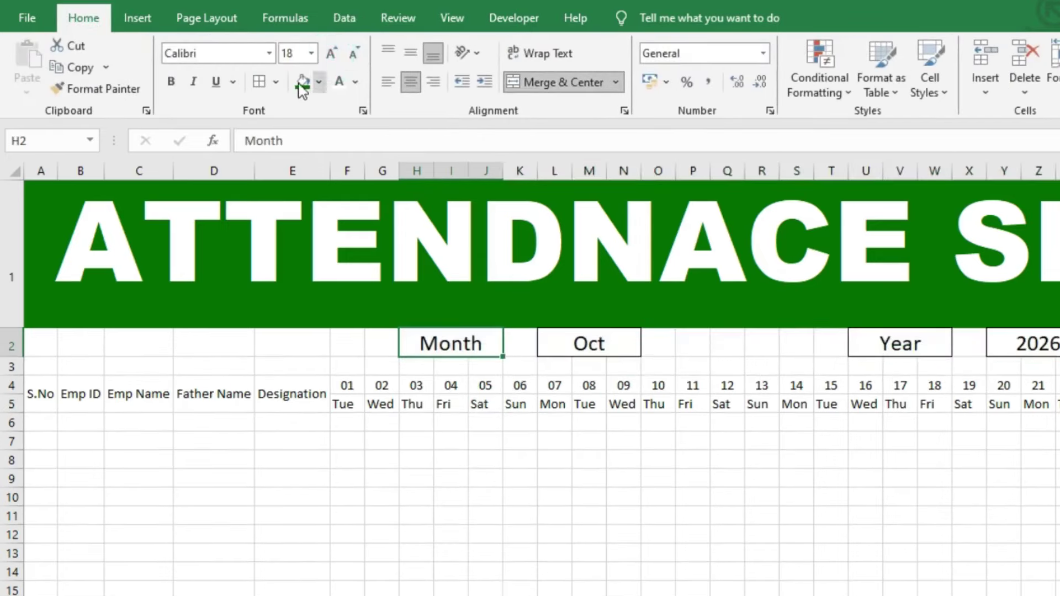
pyautogui.click(319, 82)
pyautogui.click(429, 209)
pyautogui.click(900, 343)
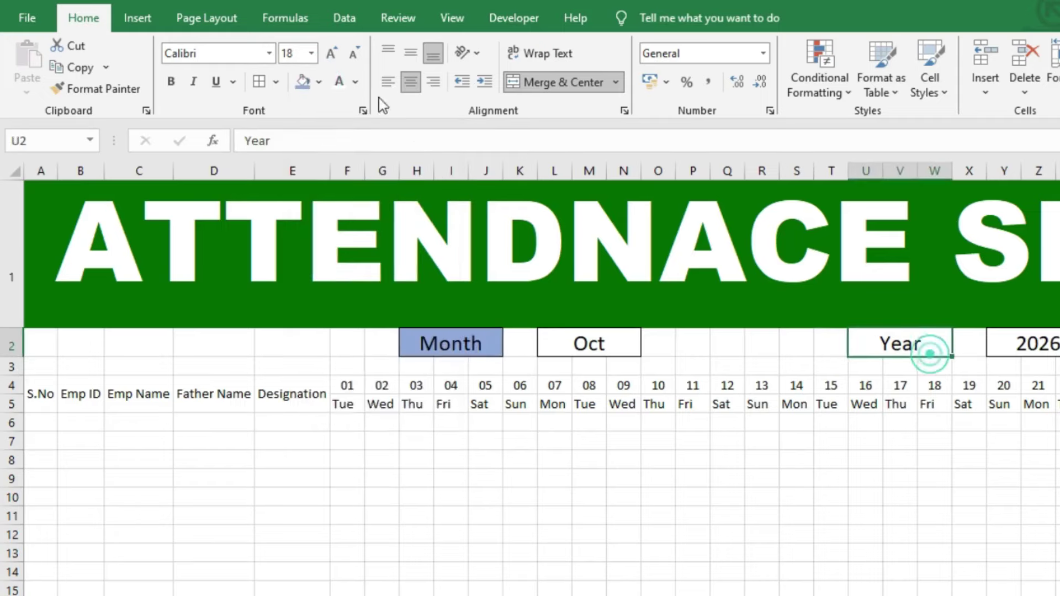
pyautogui.click(303, 81)
# Step: Fill the Oct and 2026 cells orange
pyautogui.click(613, 341)
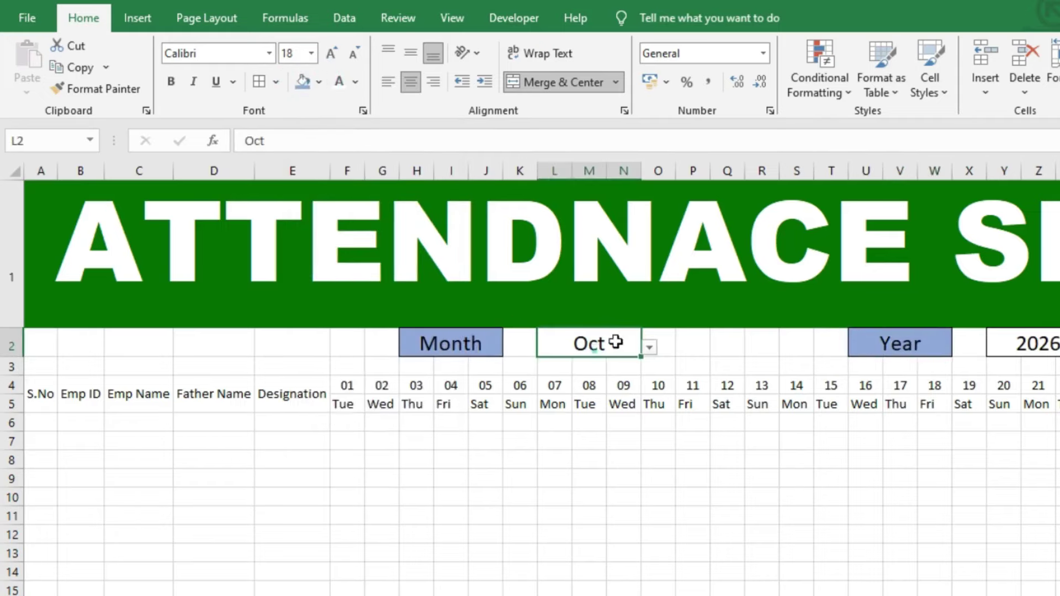
pyautogui.click(320, 82)
pyautogui.click(226, 167)
pyautogui.click(884, 348)
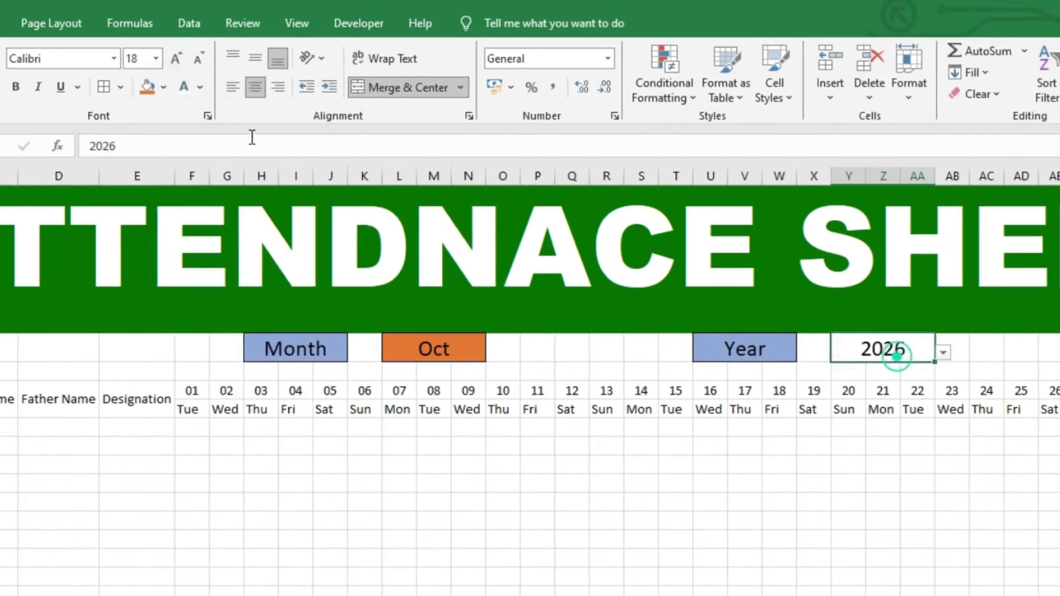
pyautogui.click(147, 86)
pyautogui.click(735, 502)
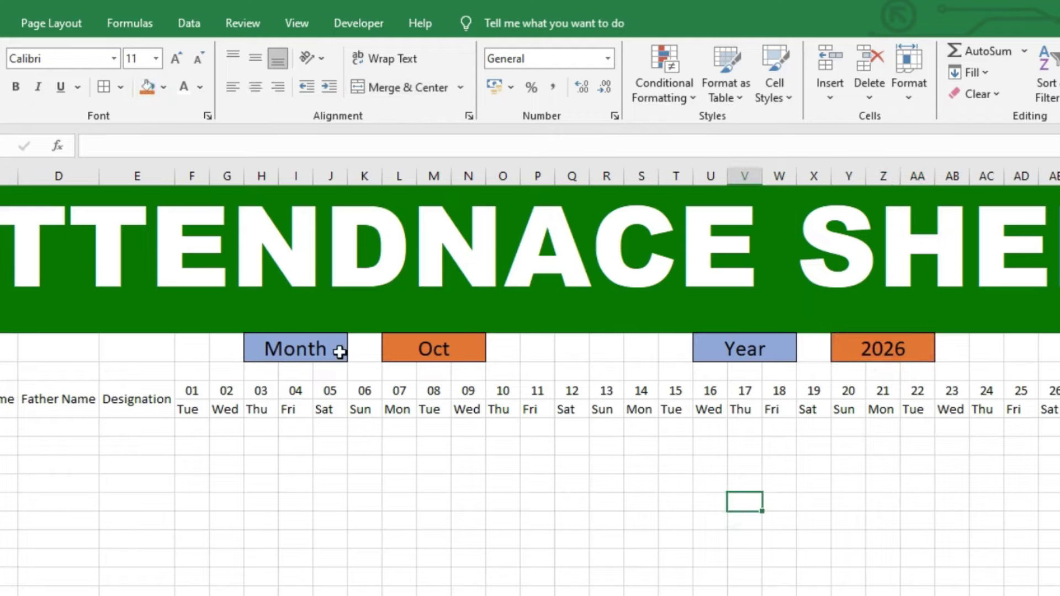
pyautogui.click(398, 371)
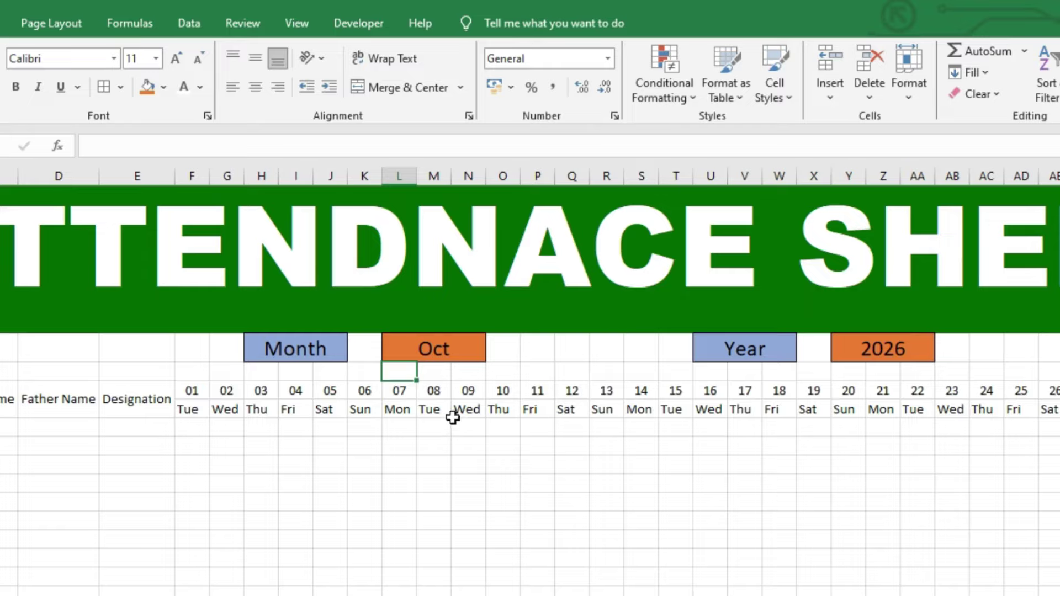
# Step: Heighten row 3 and add a merged, middle-aligned, enlarged 'Employee Attendnace' subtitle across H3:N3
pyautogui.moveTo(14, 381); pyautogui.dragTo(14, 398)
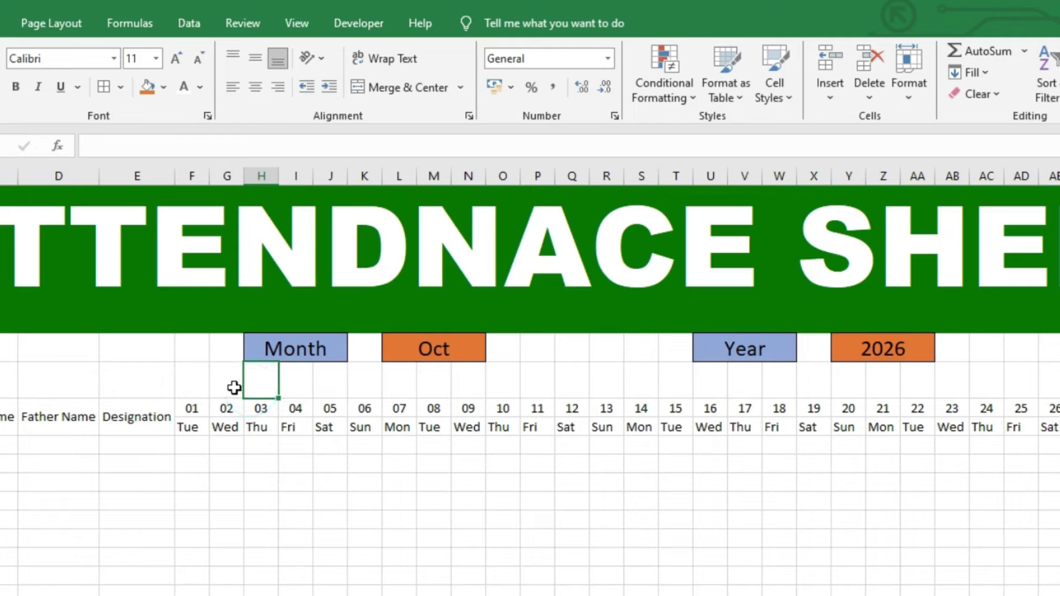
pyautogui.moveTo(252, 390); pyautogui.dragTo(480, 386)
pyautogui.write('Em')
pyautogui.write('oyee Attendnace F')
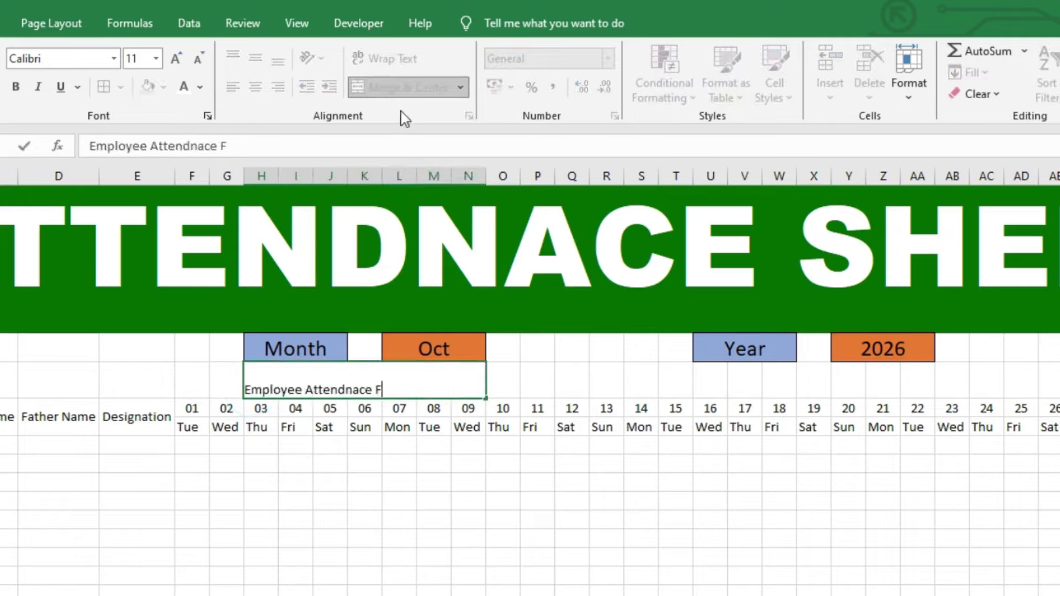
pyautogui.press('BackSpace')
pyautogui.press('BackSpace')
pyautogui.click(352, 426)
pyautogui.click(362, 382)
pyautogui.click(255, 58)
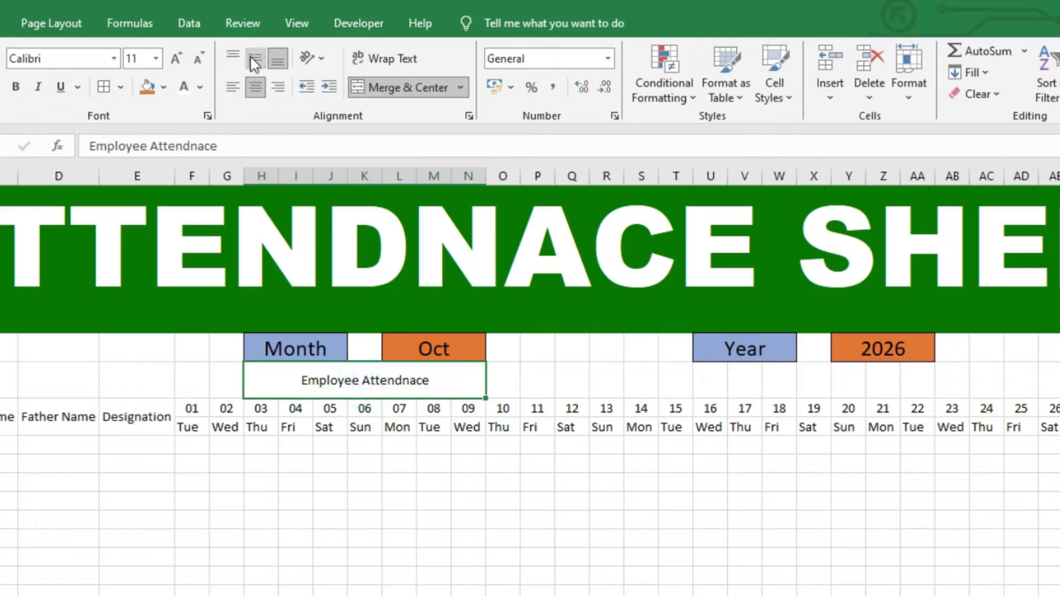
pyautogui.click(175, 58)
pyautogui.click(175, 58)
pyautogui.click(175, 58)
pyautogui.click(572, 380)
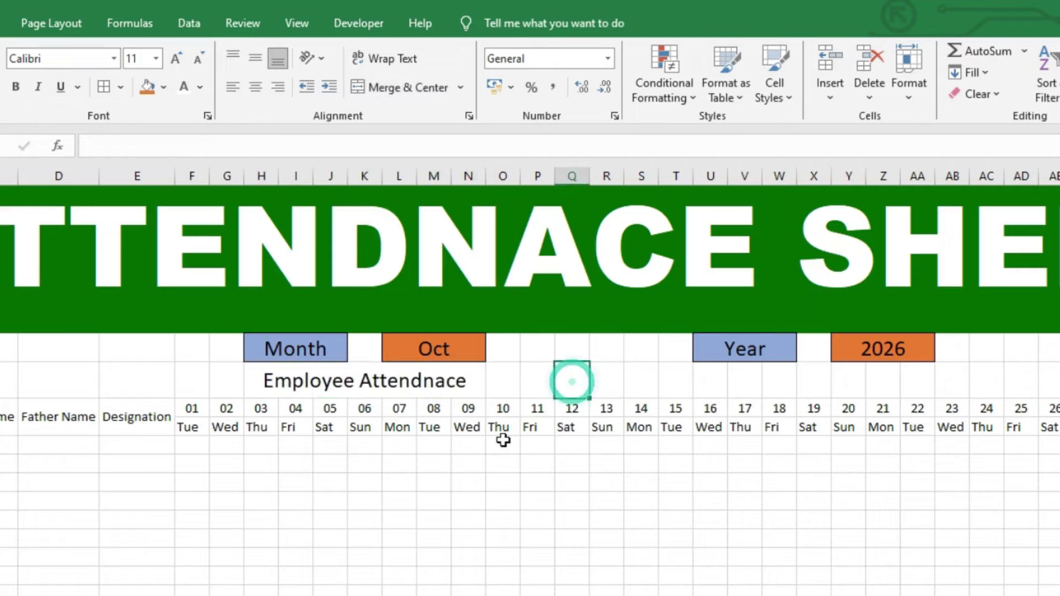
# Step: Merge P3:T3 and enter =DATEVALUE(1&L2&Y2) to build the start date
pyautogui.click(189, 409)
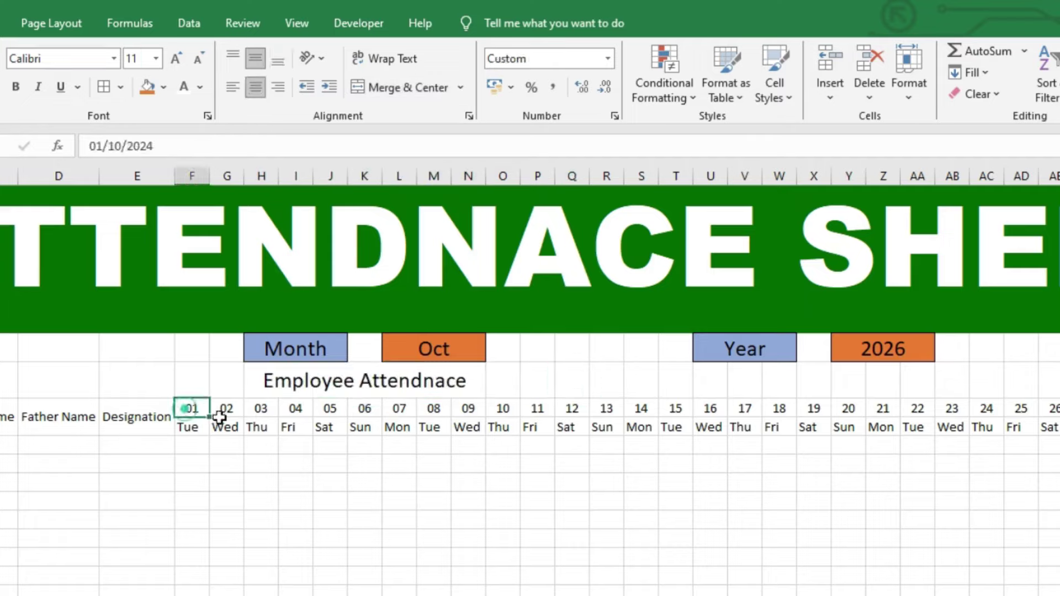
pyautogui.moveTo(512, 381); pyautogui.dragTo(630, 388)
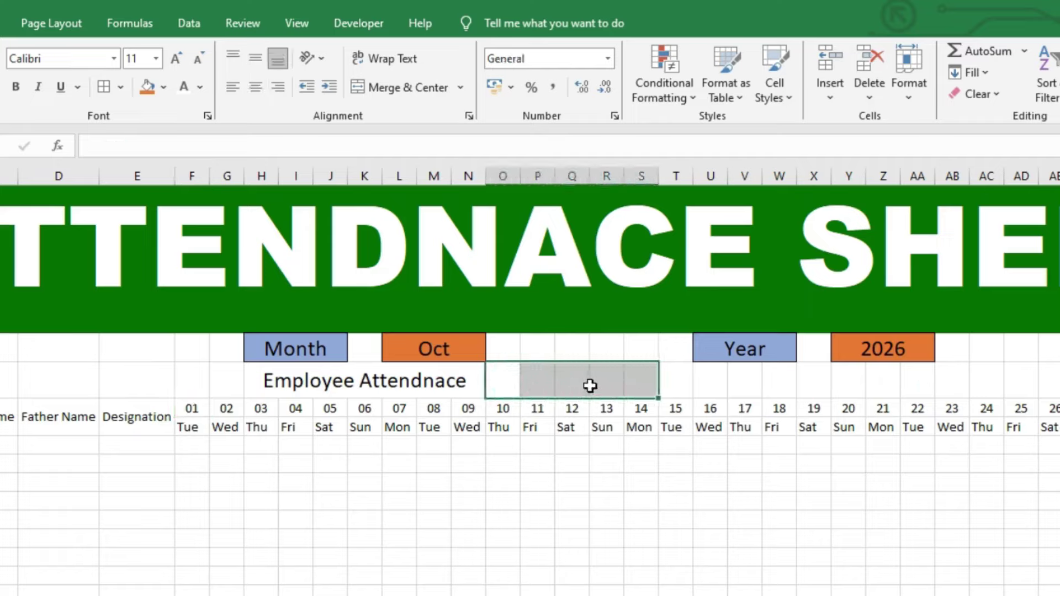
pyautogui.moveTo(528, 381); pyautogui.dragTo(670, 383)
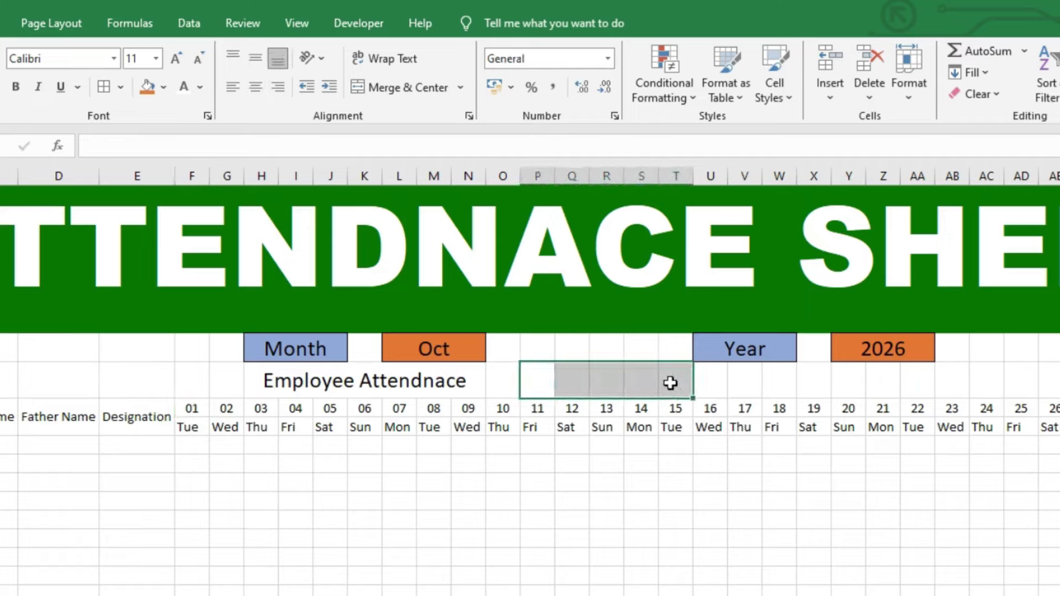
pyautogui.click(412, 87)
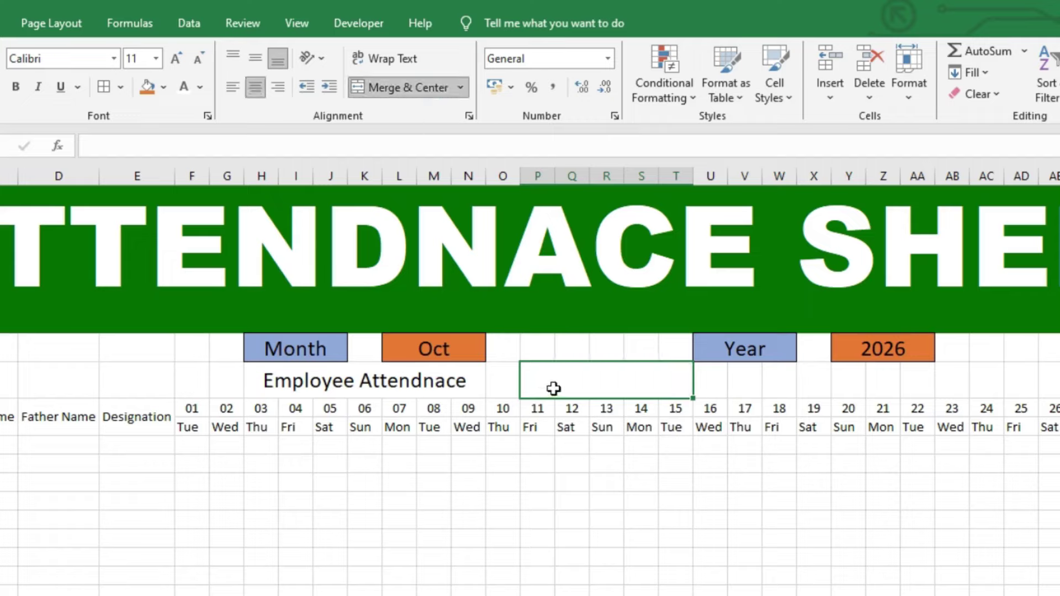
pyautogui.write('=date')
pyautogui.press('Down')
pyautogui.press('Tab')
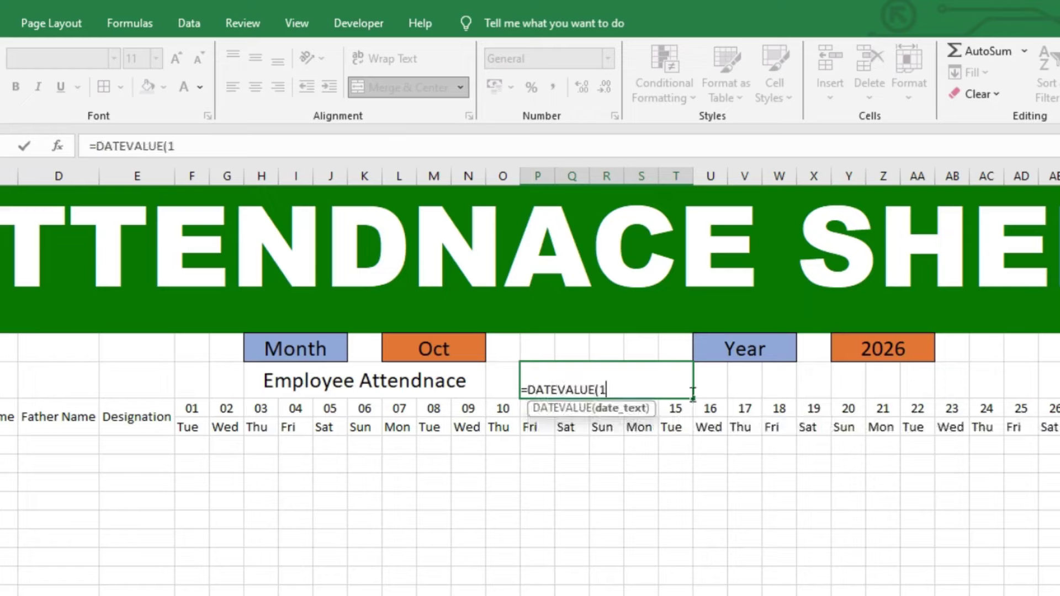
pyautogui.click(409, 350)
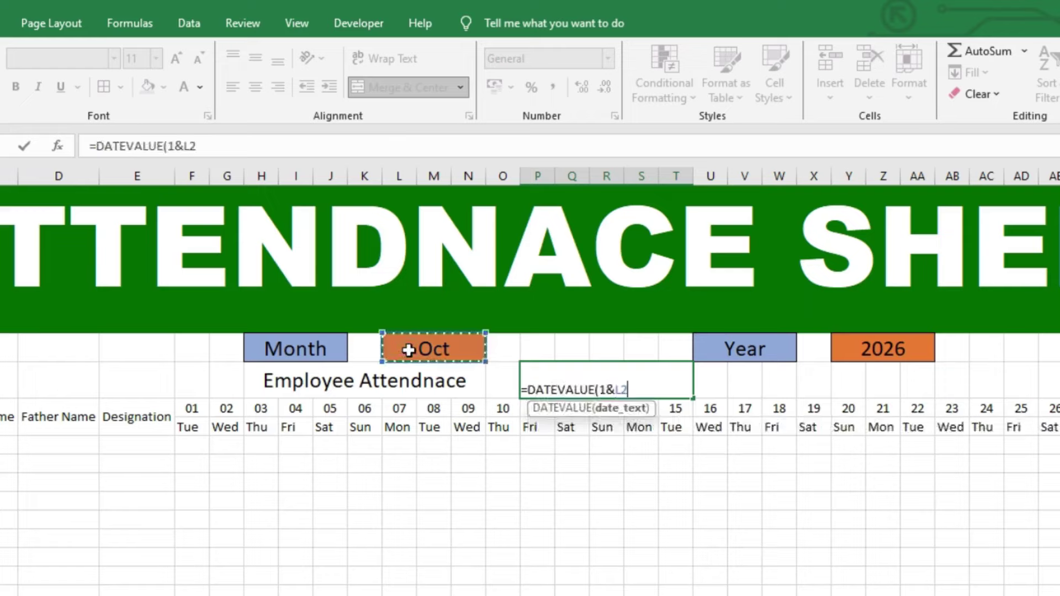
pyautogui.write('&')
pyautogui.click(900, 349)
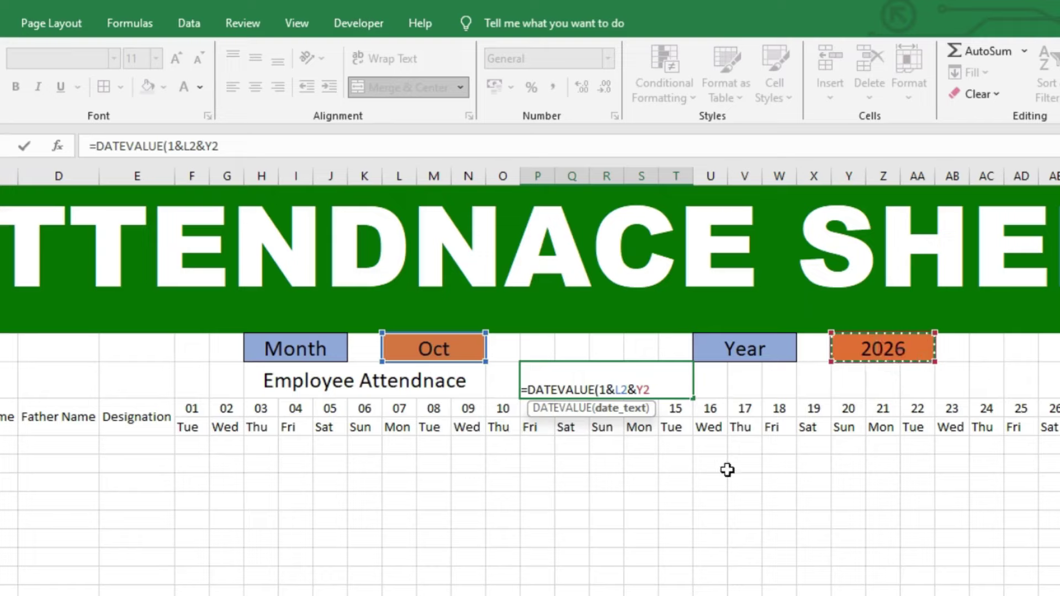
pyautogui.press('Return')
# Step: Format the start date as dd-mmm-yy, middle-aligned, in a larger font
pyautogui.press('Up')
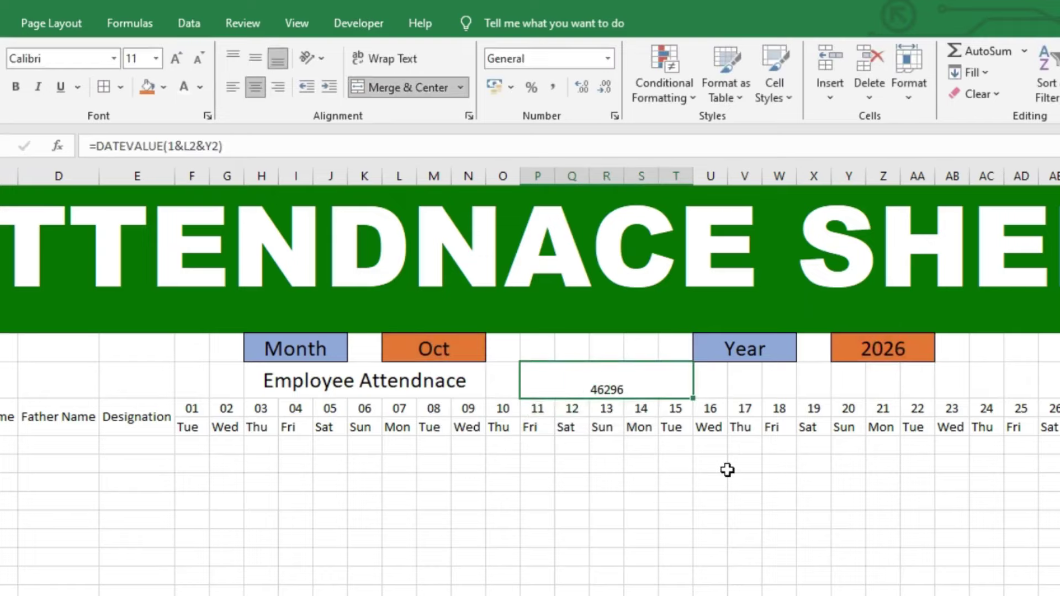
pyautogui.click(609, 60)
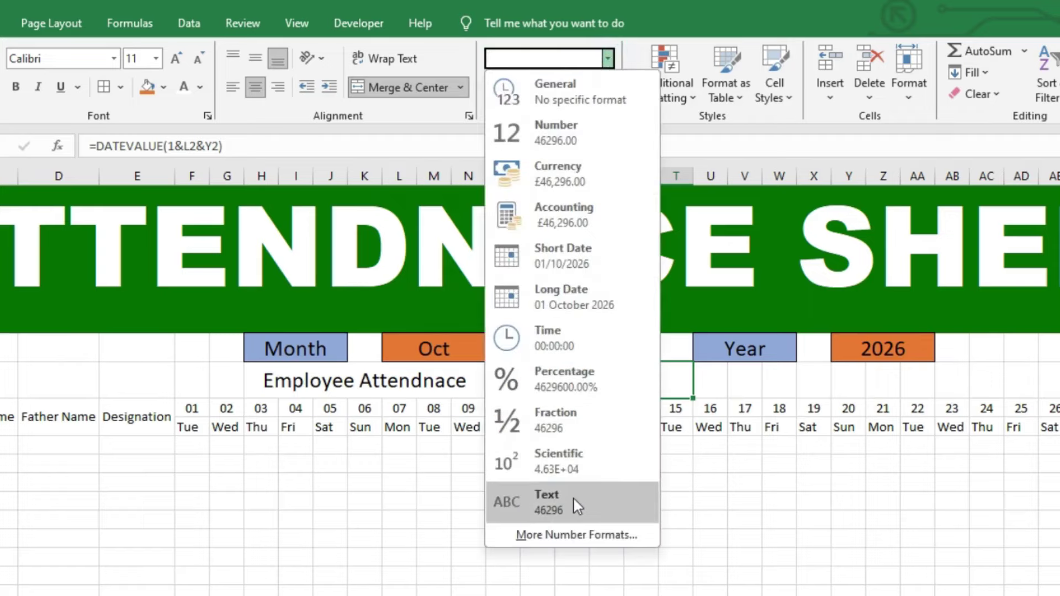
pyautogui.click(569, 256)
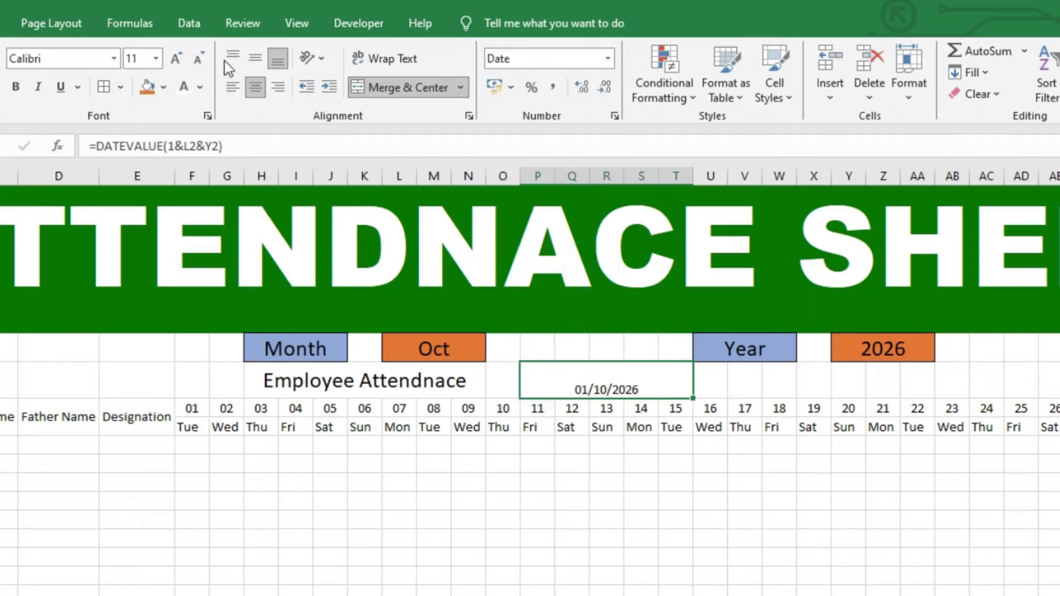
pyautogui.click(255, 58)
pyautogui.click(176, 58)
pyautogui.click(177, 59)
pyautogui.click(176, 59)
pyautogui.click(176, 58)
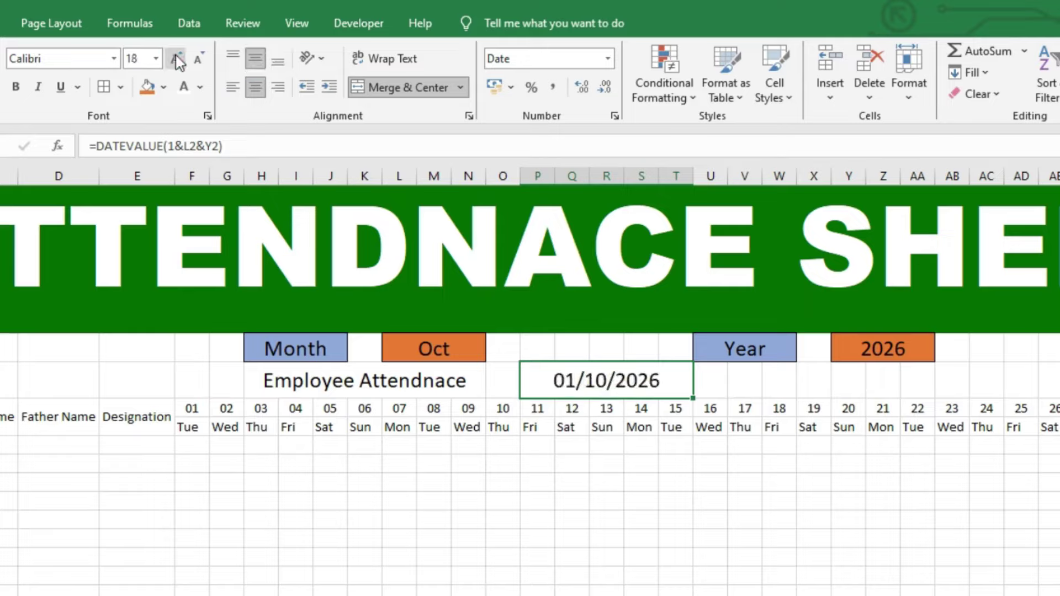
pyautogui.hotkey('ctrl', 'shift', '3')
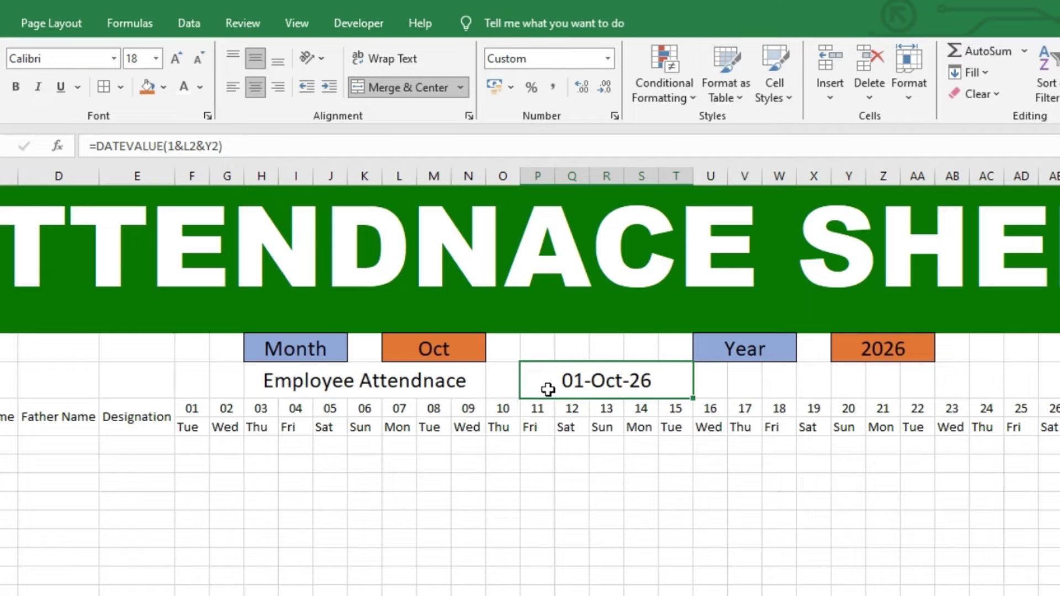
# Step: Switch the year to 2024 and the month to Sep, checking the date updates
pyautogui.click(878, 348)
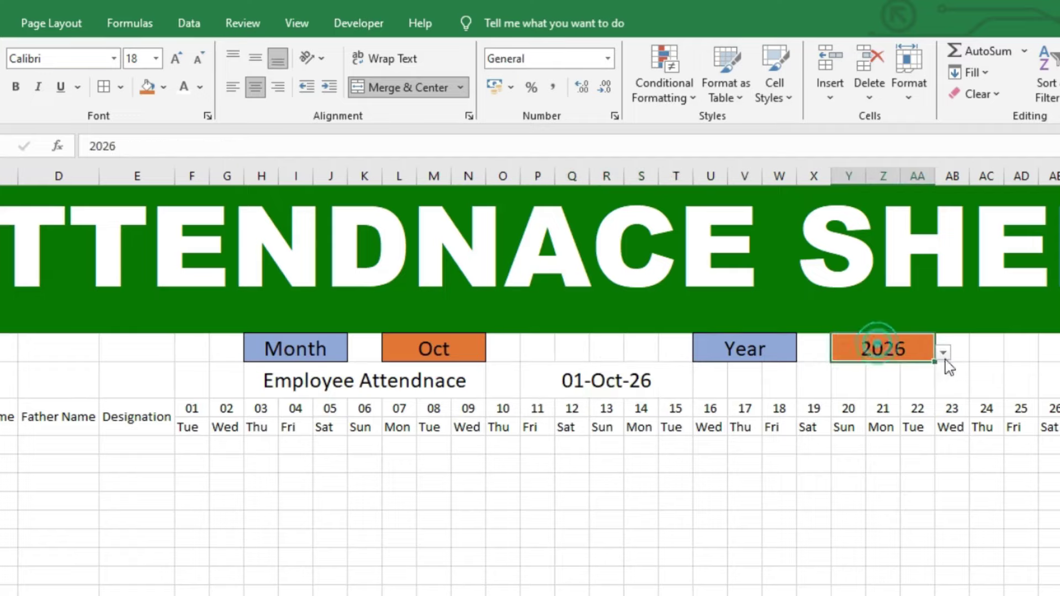
pyautogui.click(944, 352)
pyautogui.click(904, 379)
pyautogui.click(608, 381)
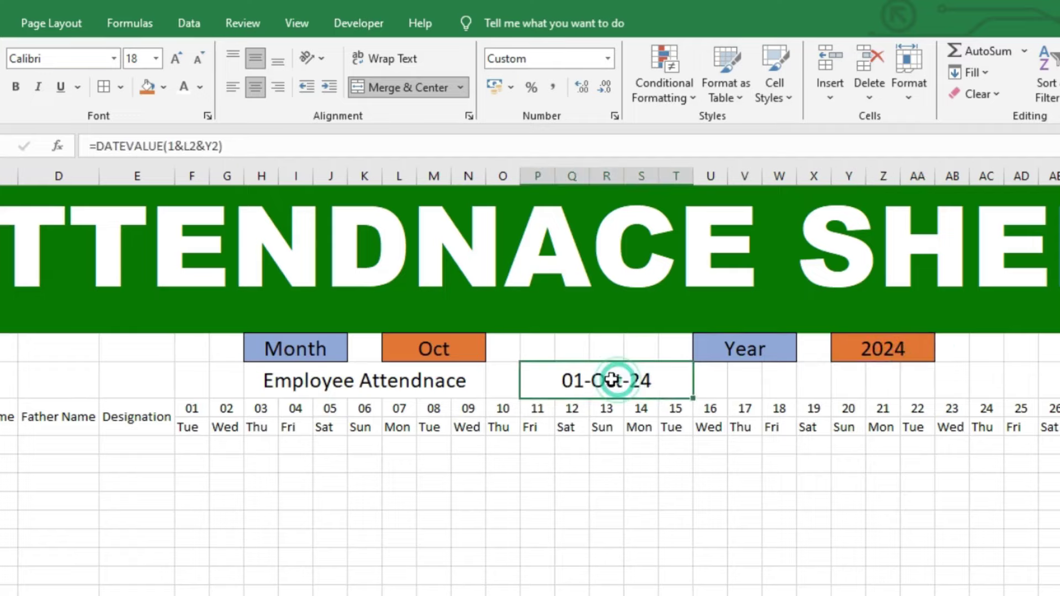
pyautogui.click(458, 348)
pyautogui.click(493, 353)
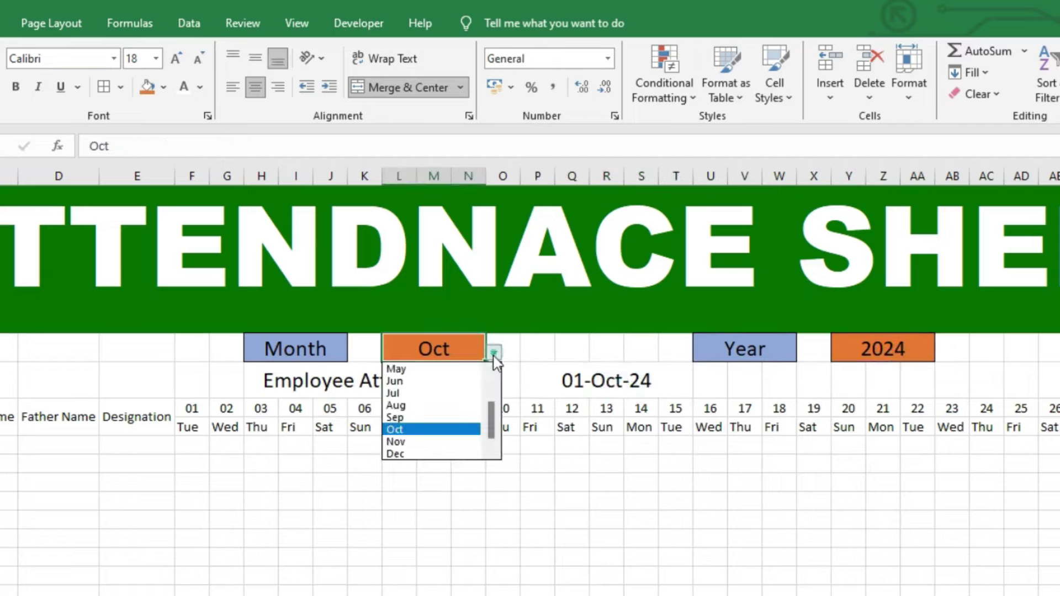
pyautogui.click(426, 417)
pyautogui.click(612, 383)
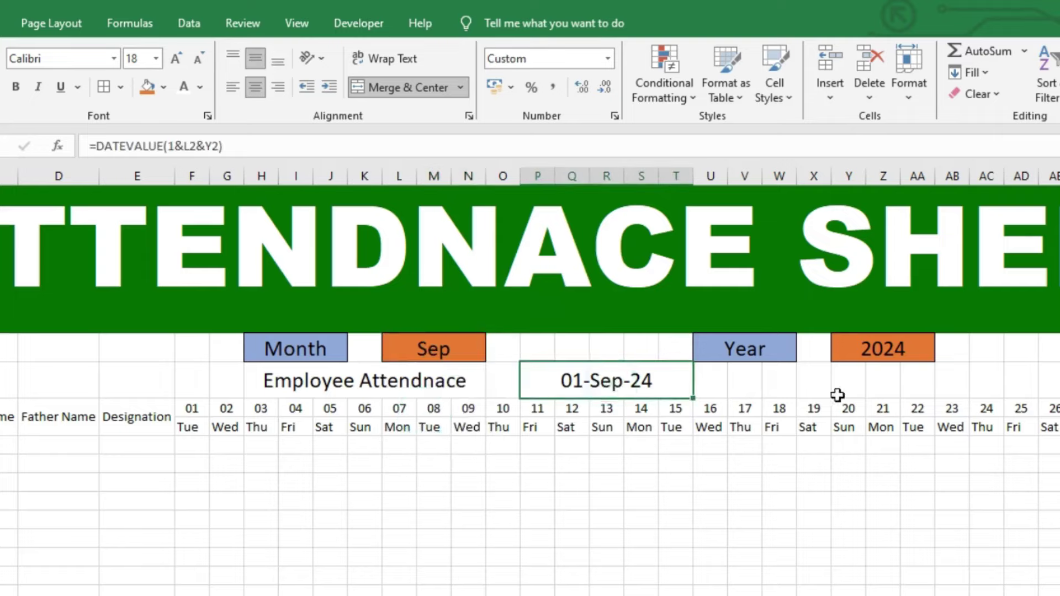
pyautogui.click(545, 432)
# Step: Copy the start date cell into Y3 to reuse its formatting for the end date
pyautogui.click(705, 380)
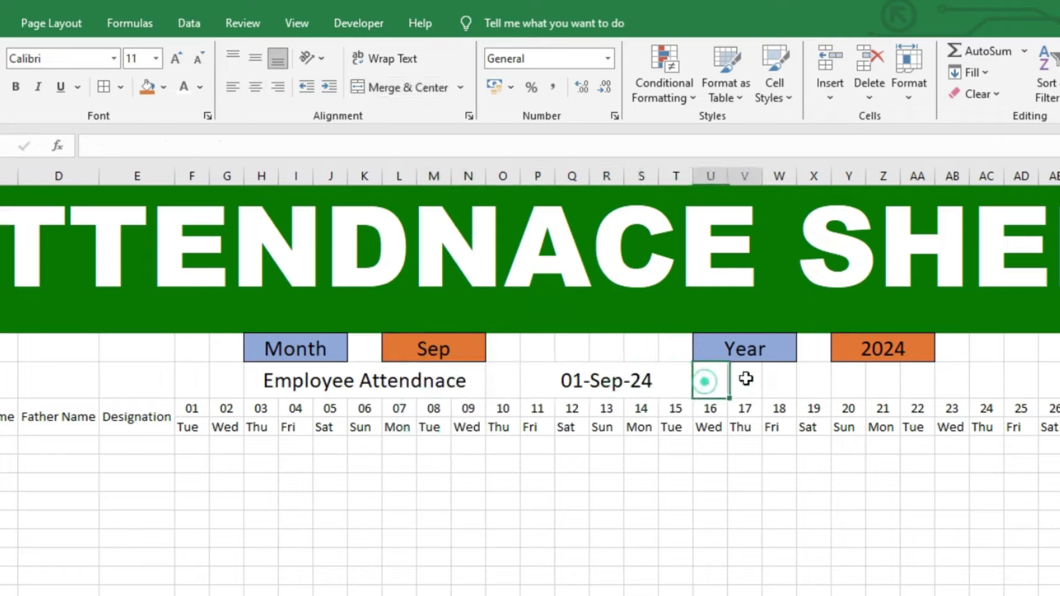
pyautogui.click(620, 386)
pyautogui.hotkey('ctrl', 'c')
pyautogui.click(844, 380)
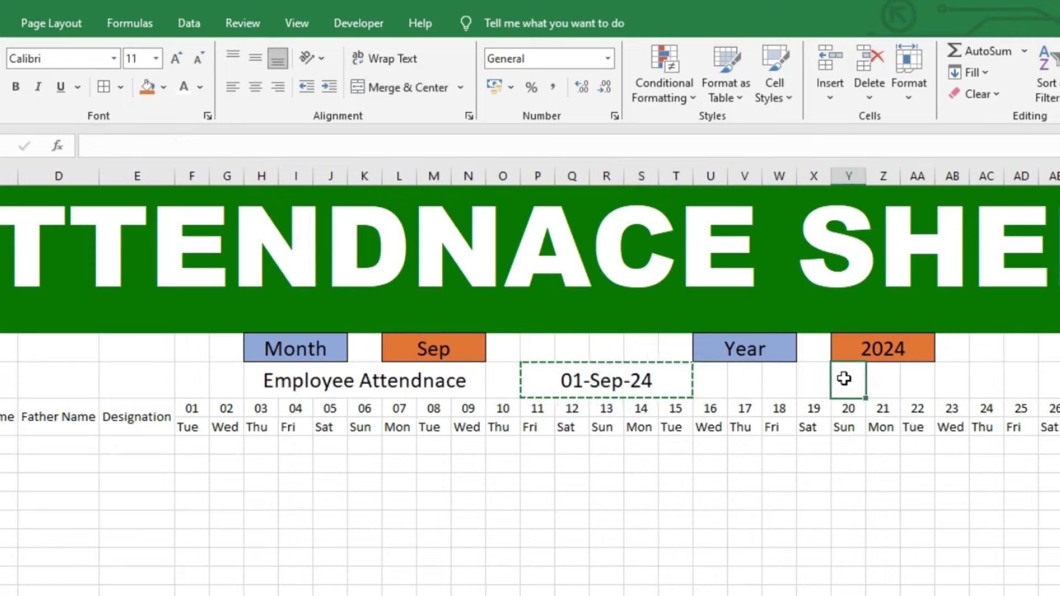
pyautogui.hotkey('ctrl', 'v')
# Step: Add a 'To' label between the dates at font size 18, middle-aligned
pyautogui.click(737, 380)
pyautogui.write('To')
pyautogui.press('Tab')
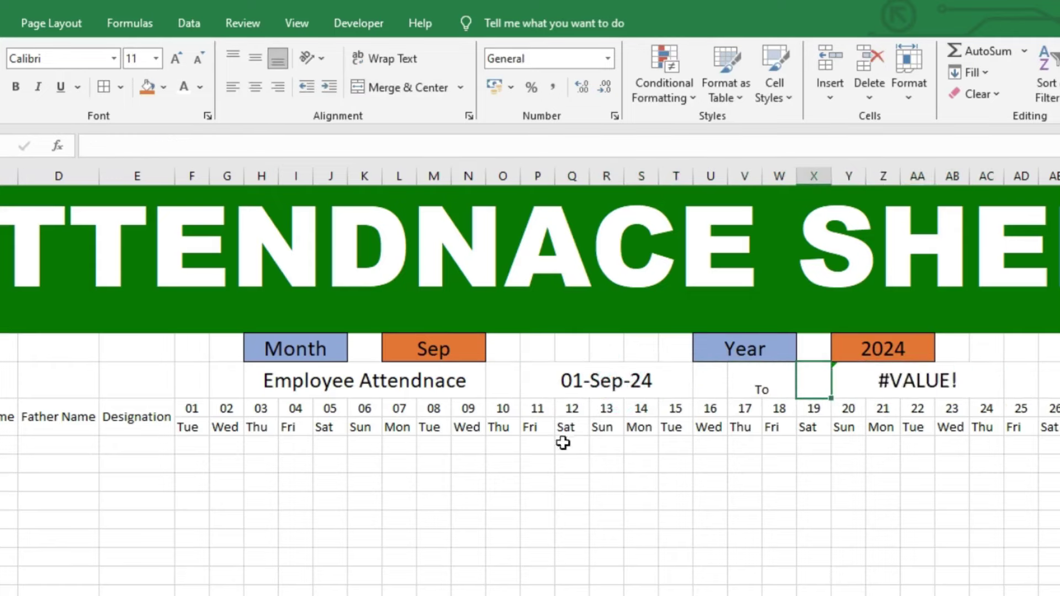
pyautogui.click(298, 390)
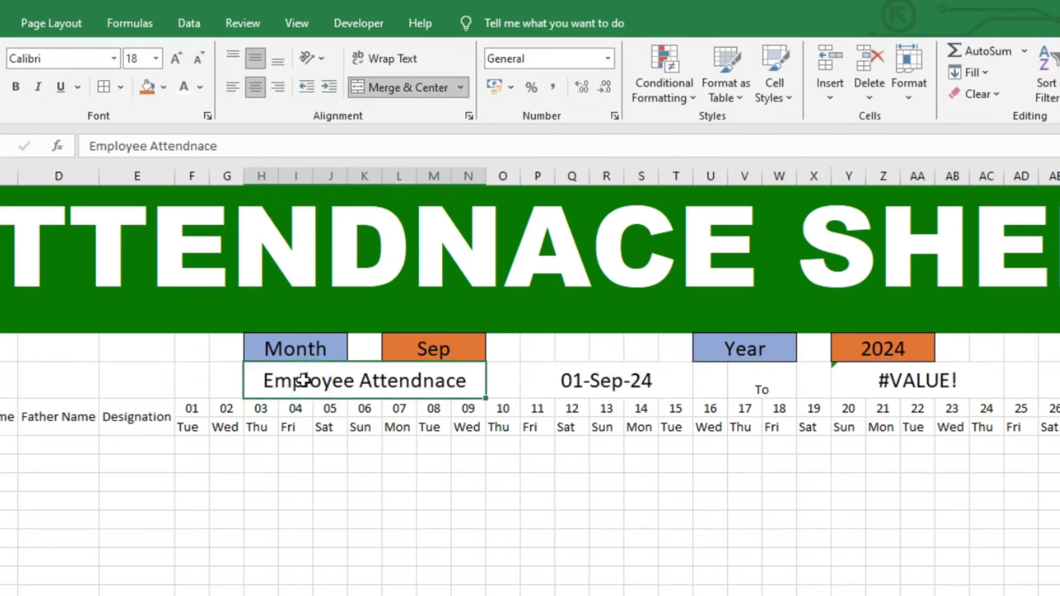
pyautogui.click(751, 386)
pyautogui.click(137, 58)
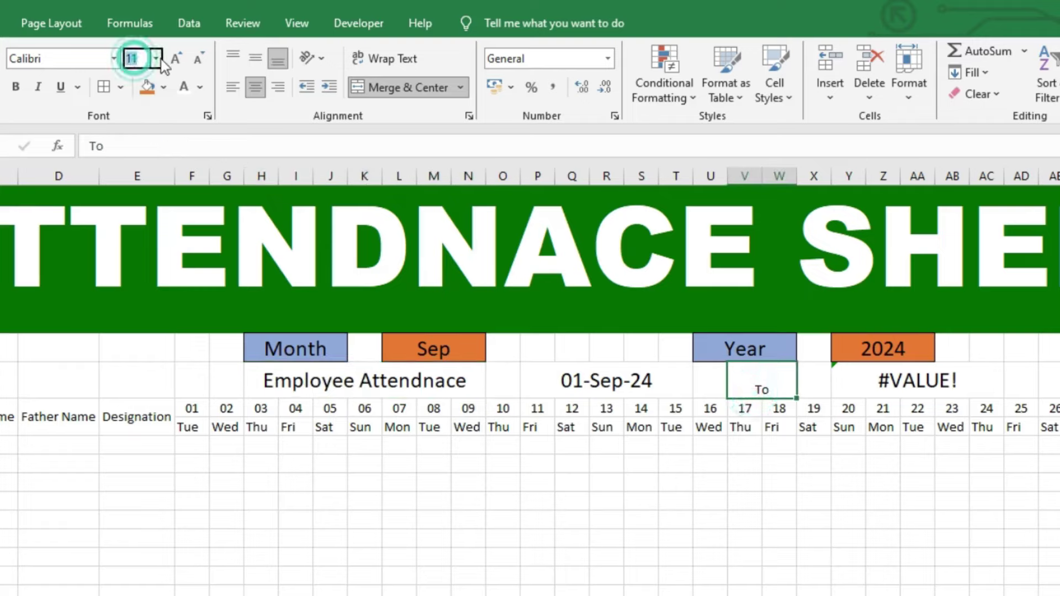
pyautogui.write('18')
pyautogui.press('Return')
pyautogui.click(255, 58)
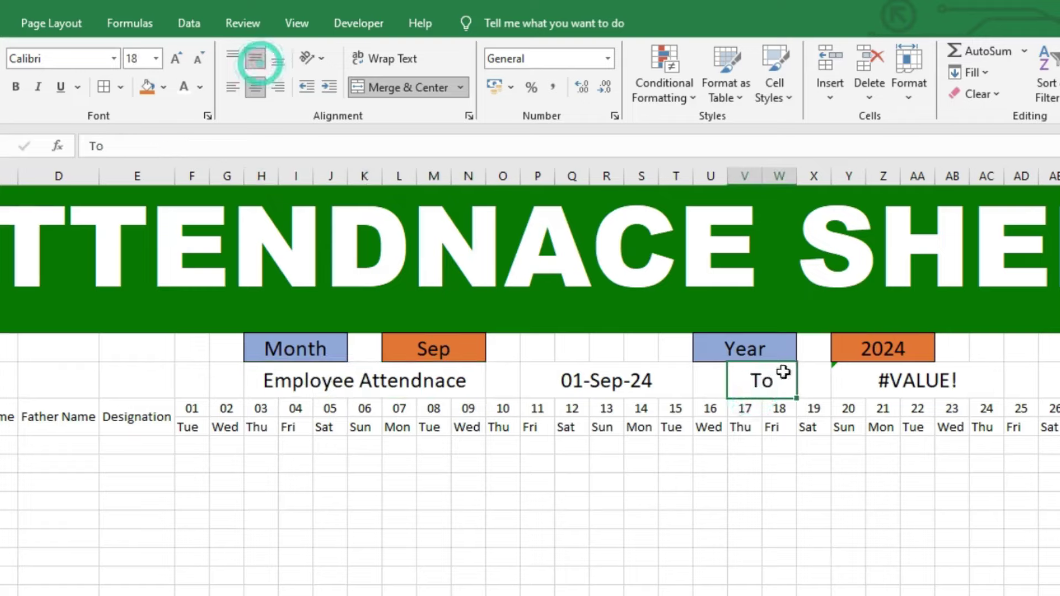
# Step: Replace the end date with =EOMONTH(P3,0), showing 30-Sep-24
pyautogui.click(966, 381)
pyautogui.press('Delete')
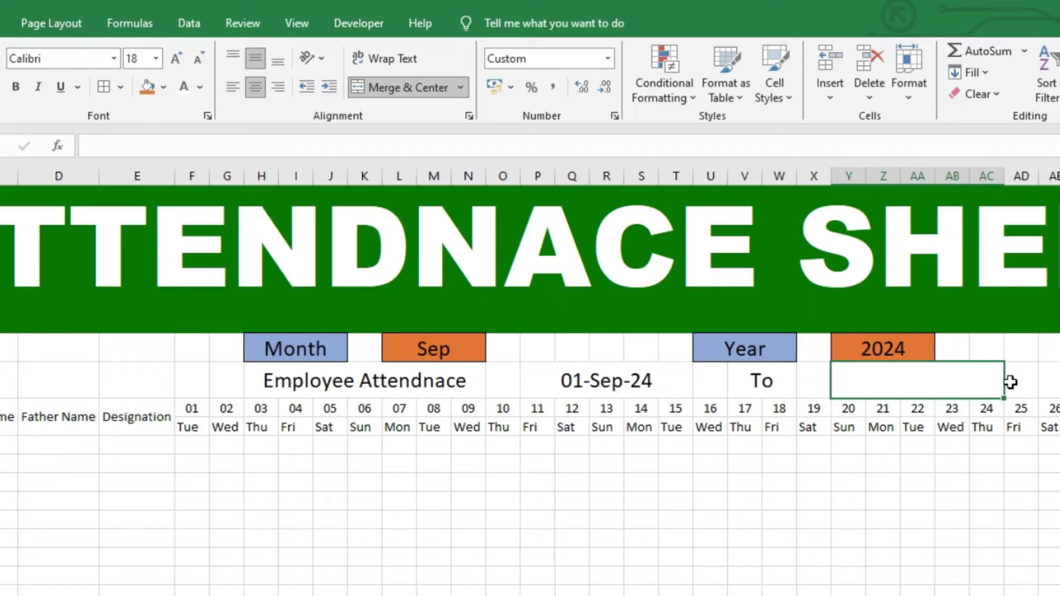
pyautogui.write('=')
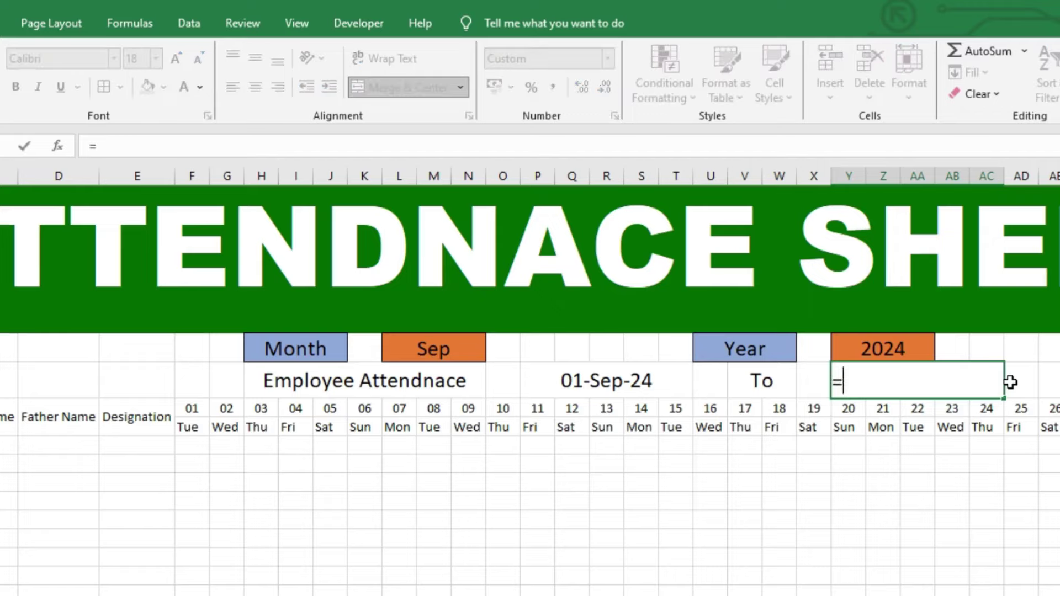
pyautogui.write('eo')
pyautogui.press('Tab')
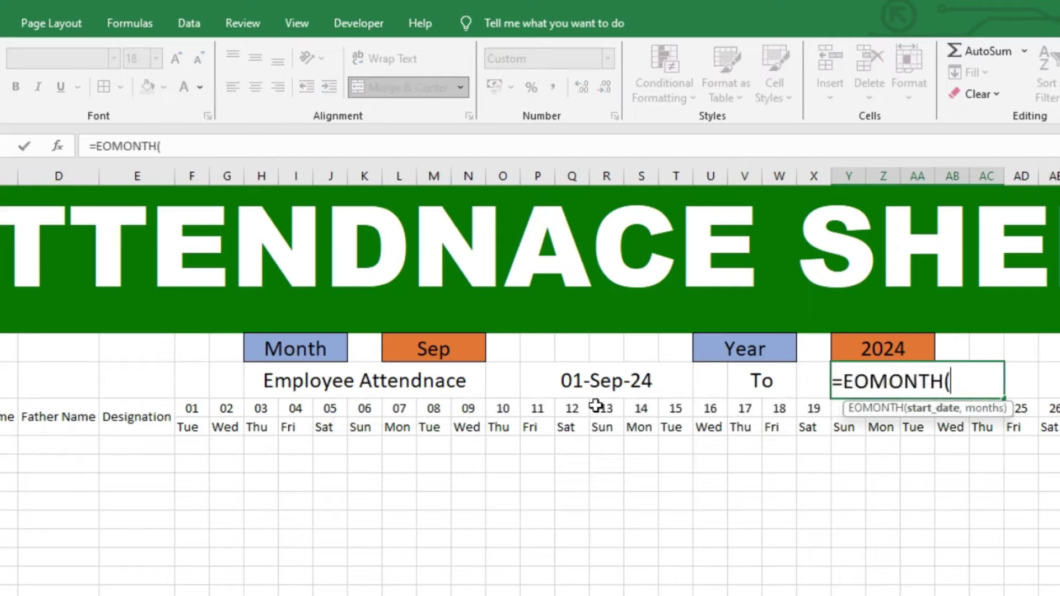
pyautogui.click(589, 380)
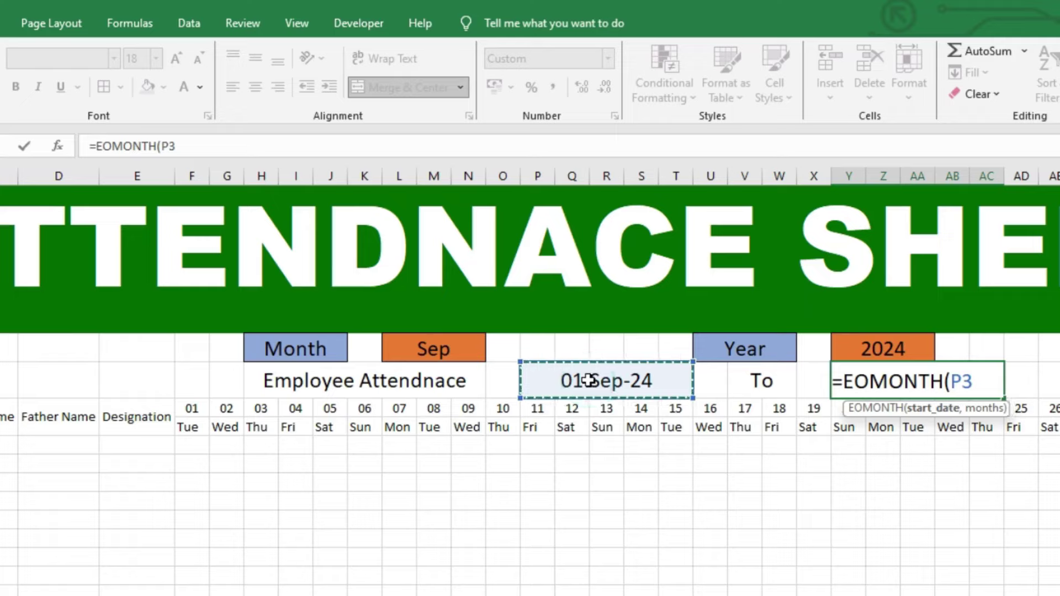
pyautogui.write(', ')
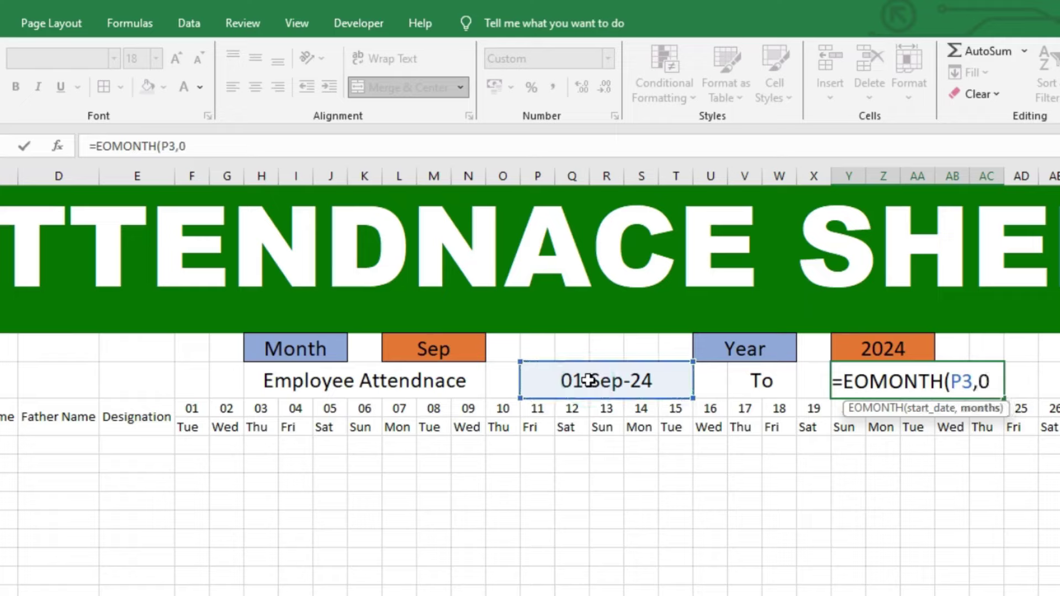
pyautogui.write(')')
pyautogui.press('Return')
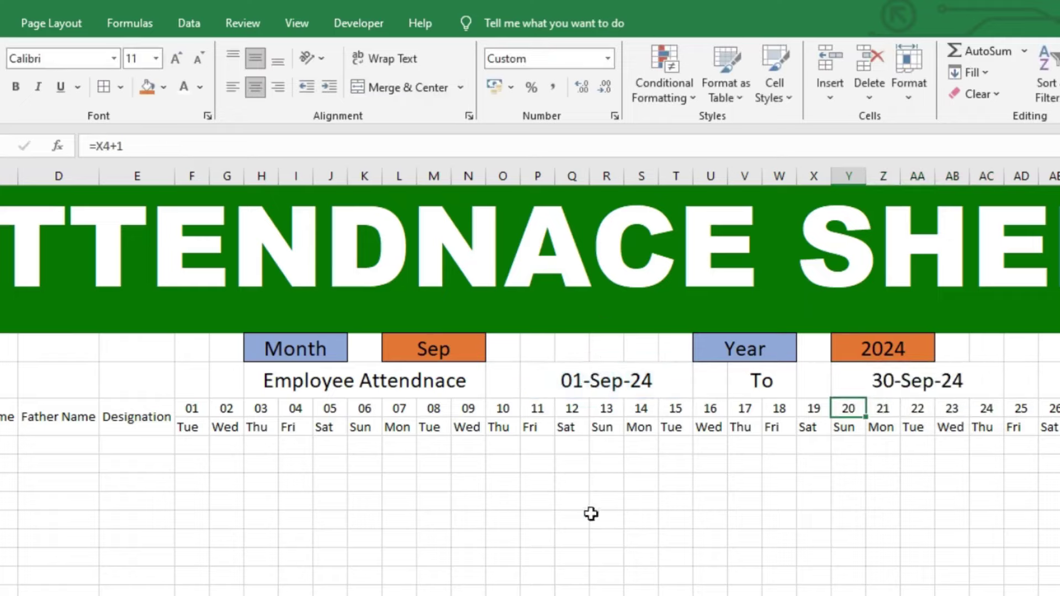
pyautogui.click(910, 375)
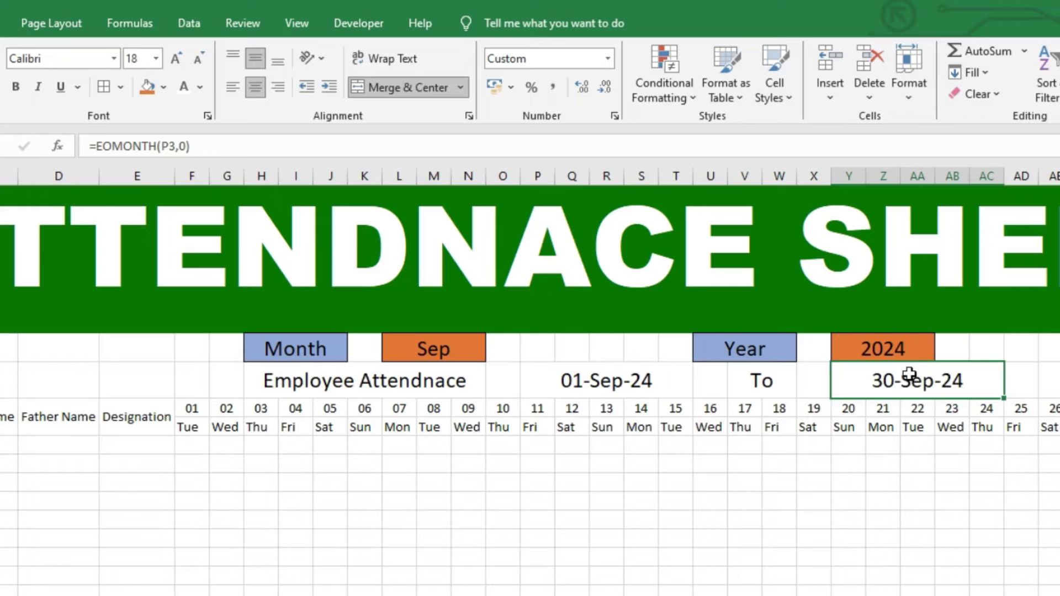
# Step: Fill the 01-Sep-24 and 30-Sep-24 date cells blue-grey and the To cell light yellow
pyautogui.click(690, 393)
pyautogui.click(313, 382)
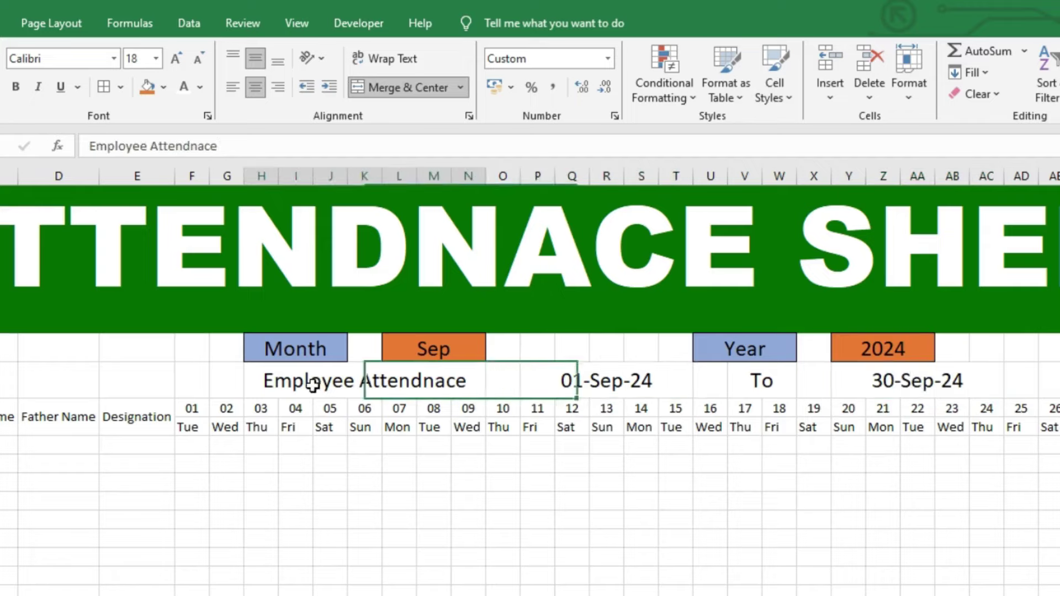
pyautogui.click(161, 87)
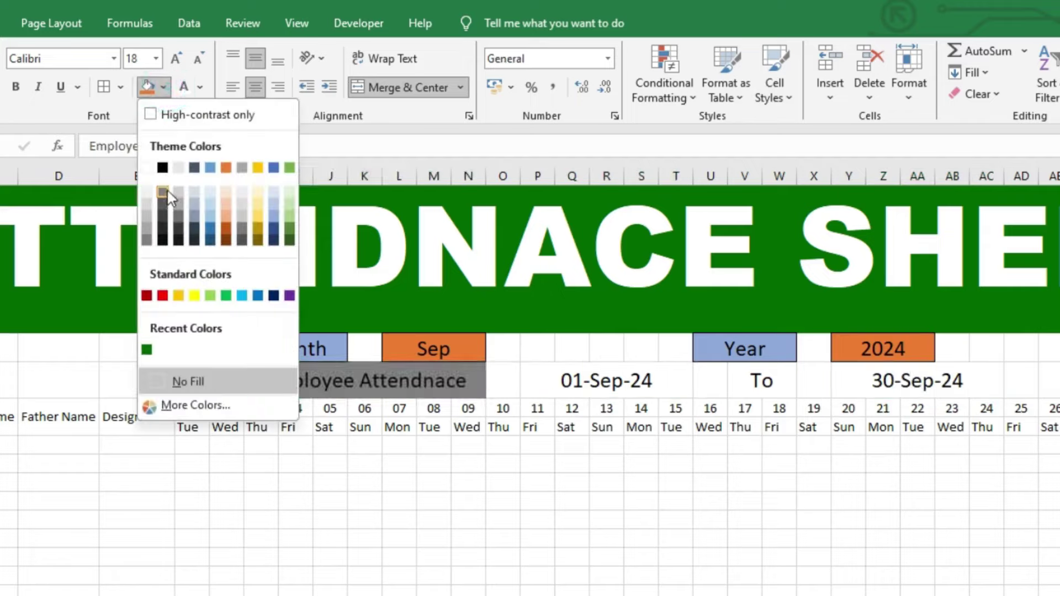
pyautogui.press('Escape')
pyautogui.click(627, 371)
pyautogui.click(163, 87)
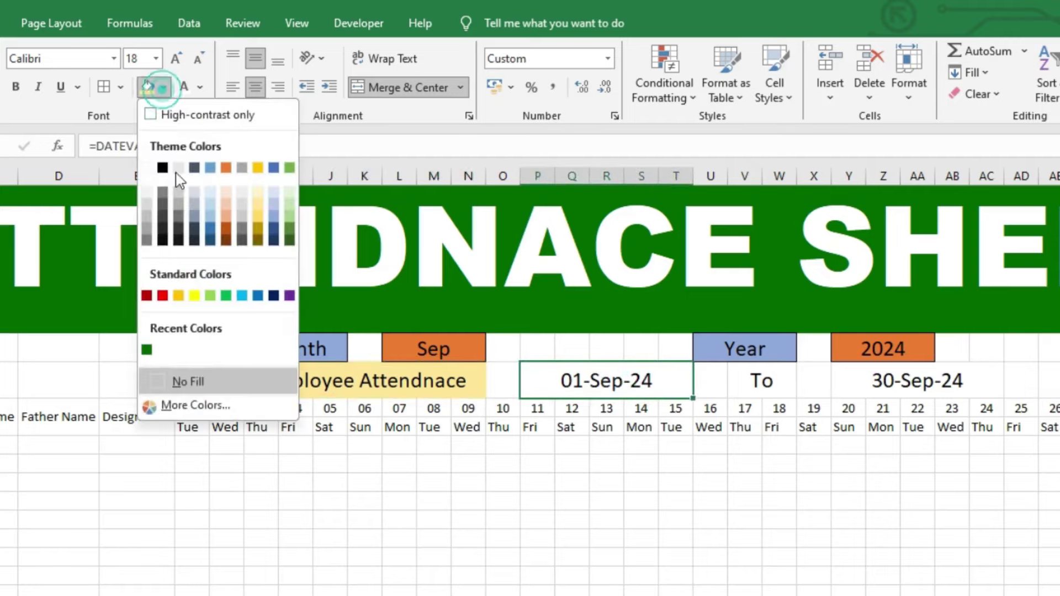
pyautogui.click(194, 215)
pyautogui.click(916, 381)
pyautogui.click(148, 86)
pyautogui.click(759, 381)
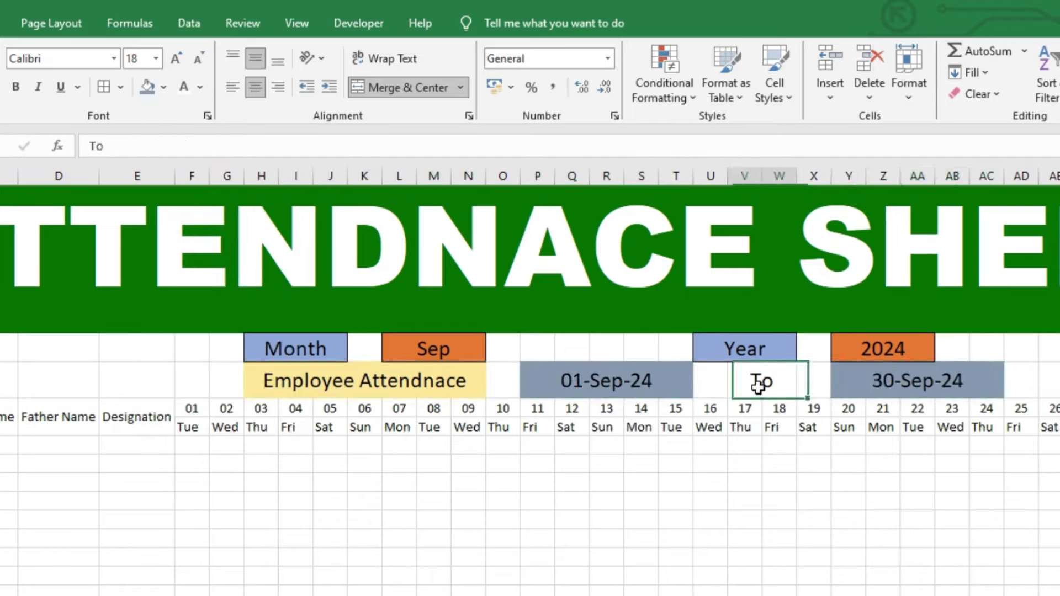
pyautogui.click(163, 88)
pyautogui.click(185, 297)
# Step: Apply All Borders to the Employee Attendnace, start date, To and end date cells
pyautogui.click(383, 371)
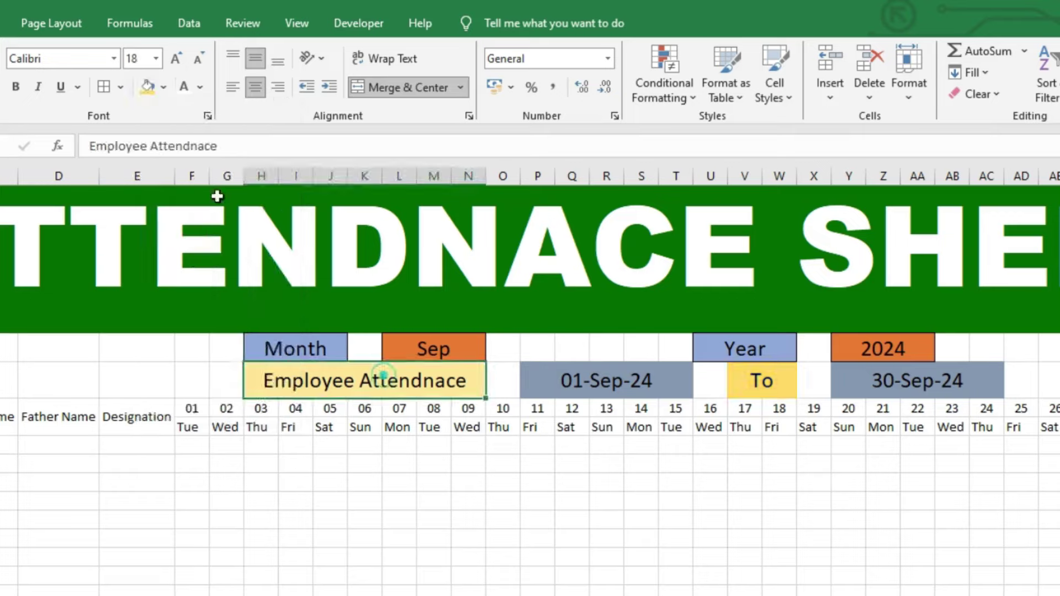
pyautogui.click(100, 87)
pyautogui.click(563, 366)
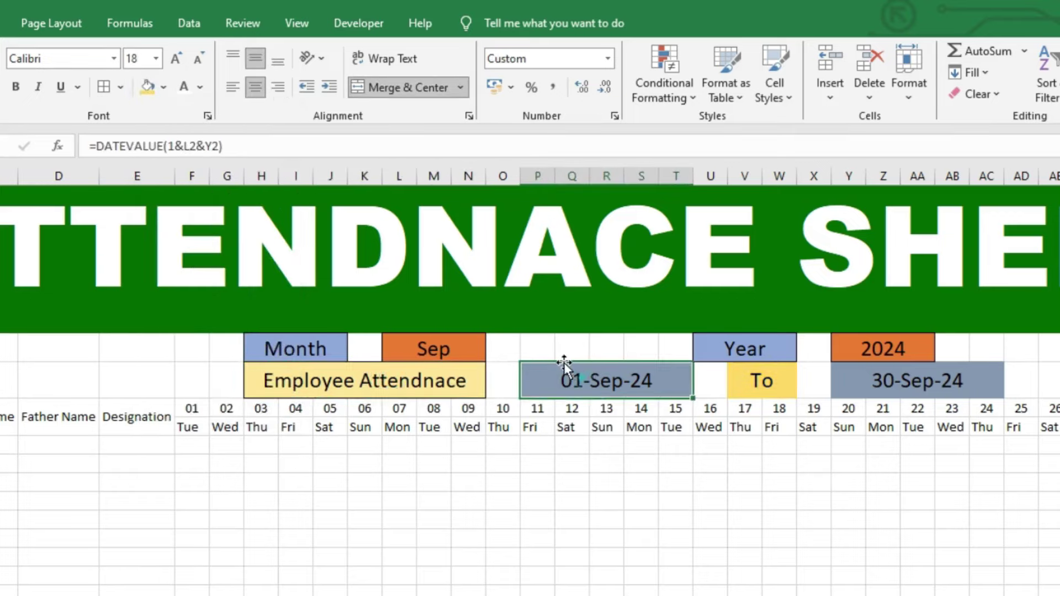
pyautogui.click(104, 86)
pyautogui.click(762, 381)
pyautogui.click(104, 87)
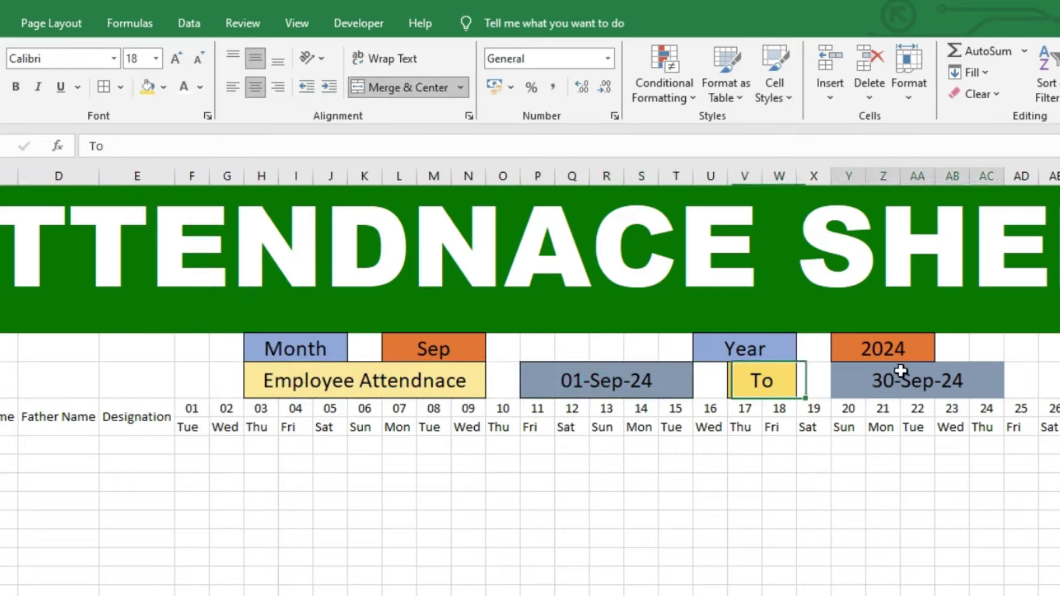
pyautogui.click(901, 371)
pyautogui.click(104, 87)
pyautogui.click(603, 559)
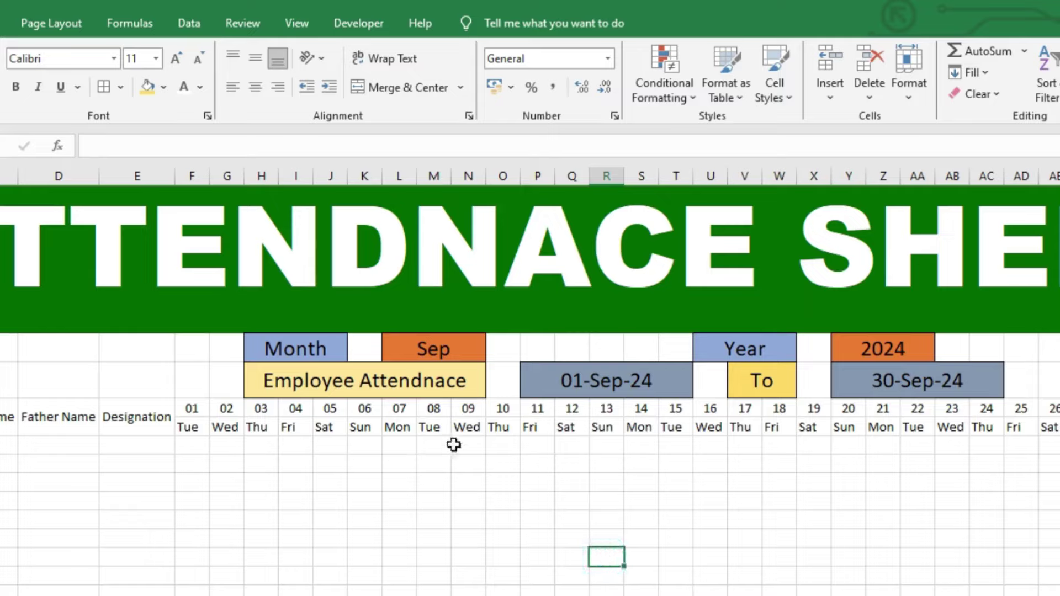
# Step: Inspect the start and end date formulas and the row of day numbers
pyautogui.click(458, 388)
pyautogui.click(680, 389)
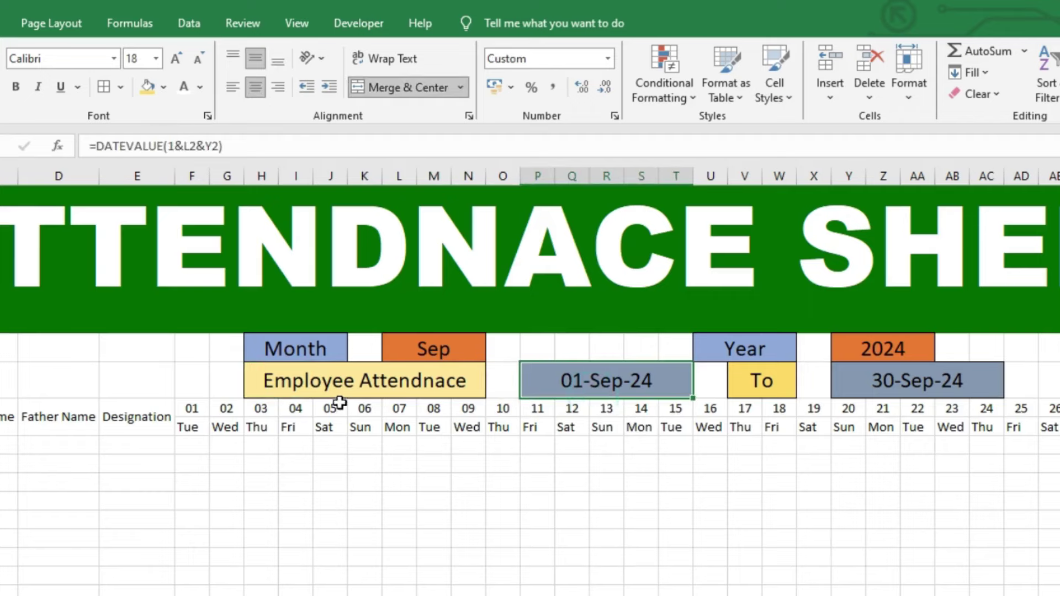
pyautogui.moveTo(191, 409); pyautogui.dragTo(1055, 409)
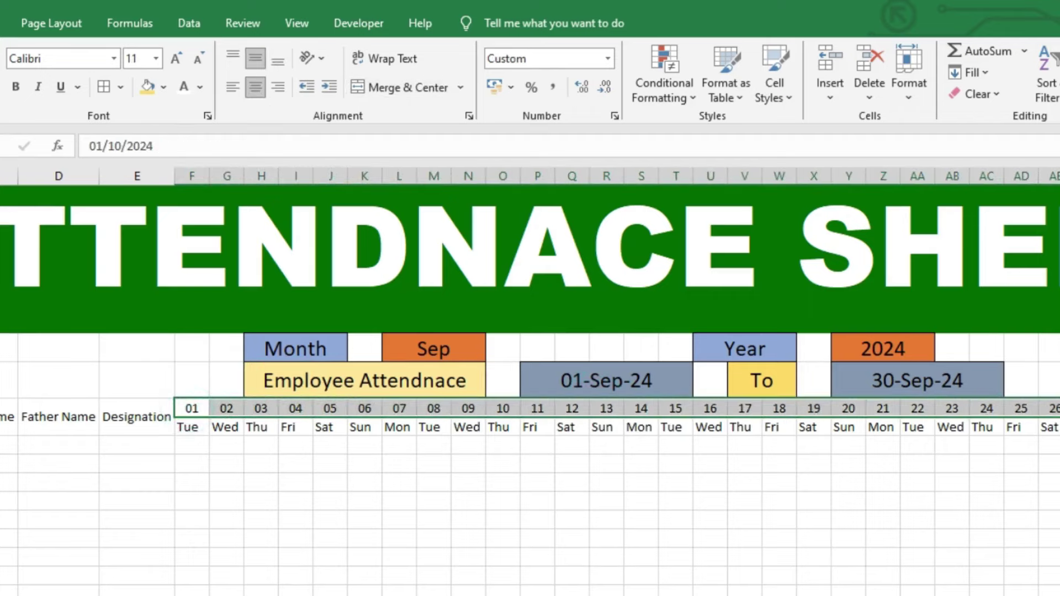
pyautogui.click(187, 409)
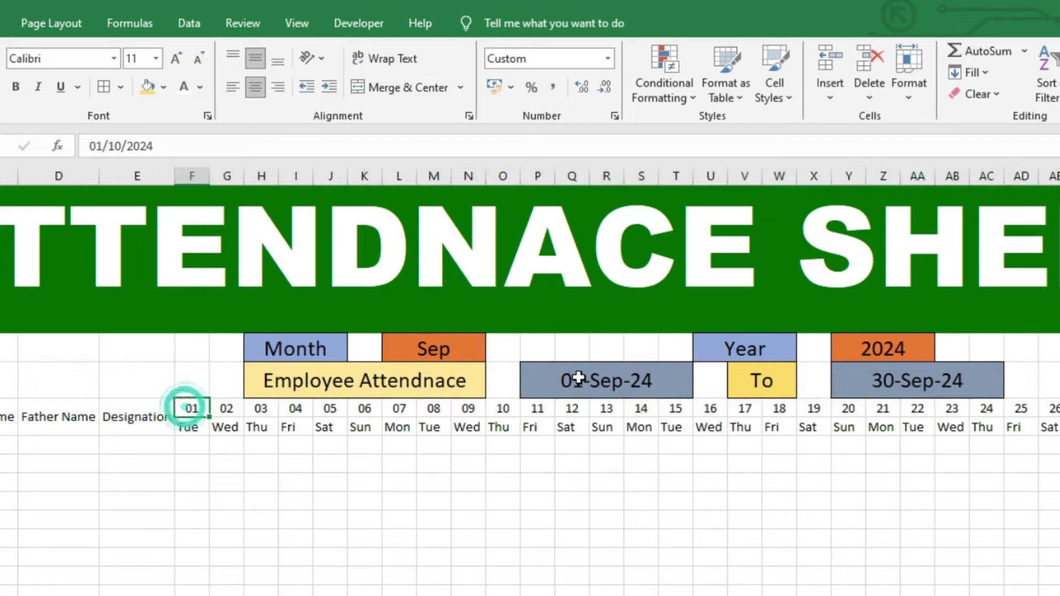
pyautogui.click(579, 375)
pyautogui.click(924, 385)
pyautogui.click(196, 410)
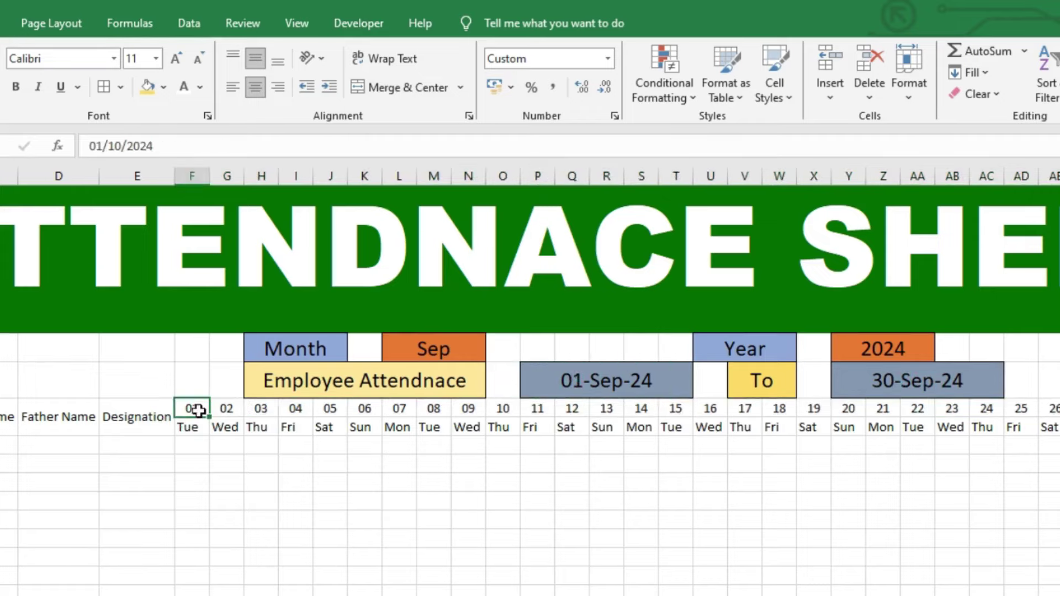
pyautogui.click(615, 370)
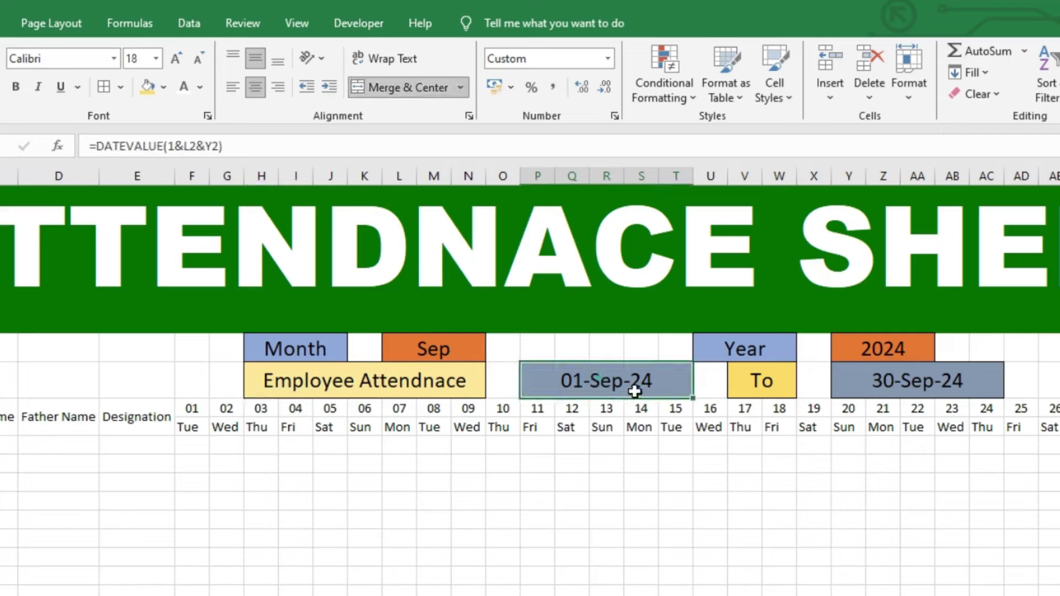
pyautogui.click(881, 387)
pyautogui.click(611, 385)
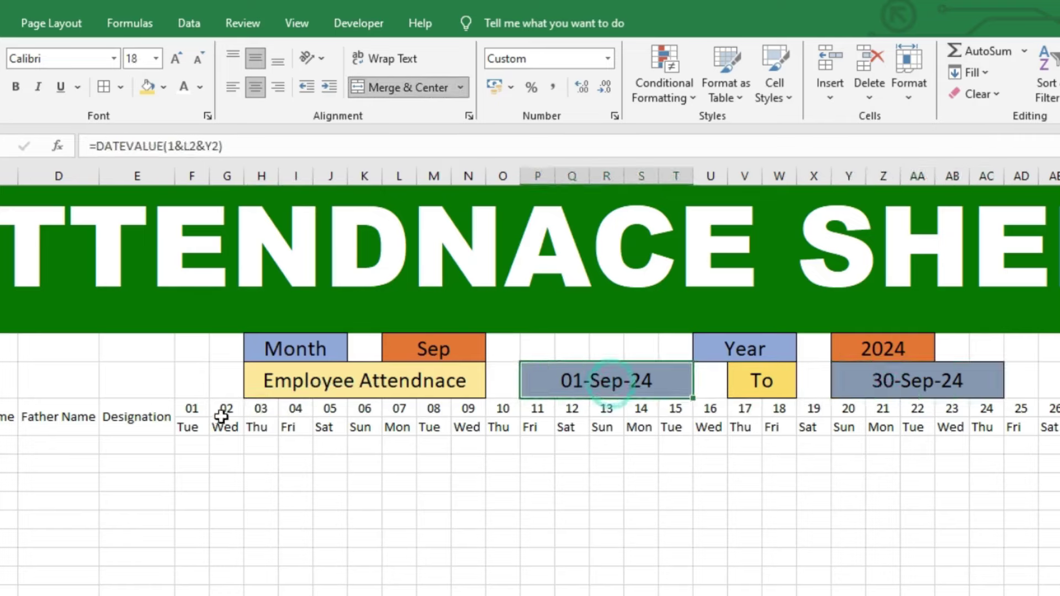
pyautogui.moveTo(192, 408); pyautogui.dragTo(1022, 409)
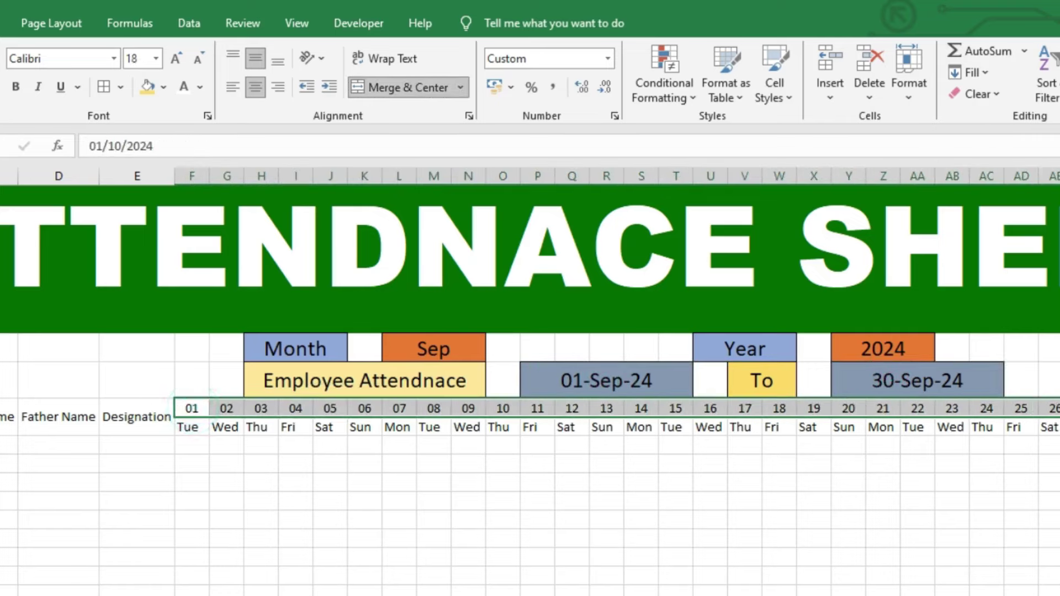
pyautogui.click(191, 407)
# Step: Enter =P3 in F4 so the first day links to the 01-Sep-24 start date
pyautogui.click(191, 407)
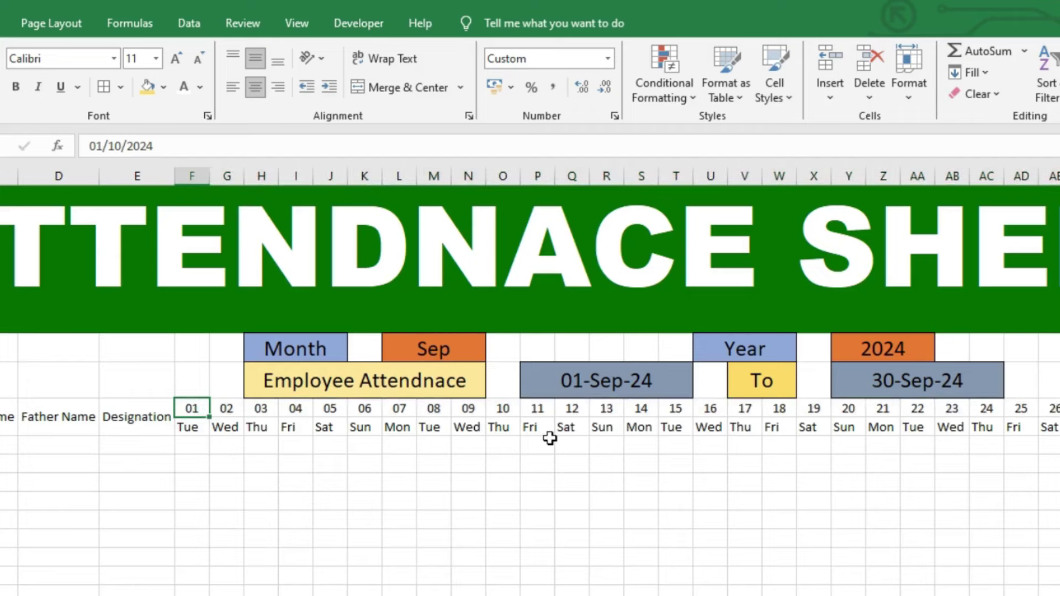
pyautogui.write('=')
pyautogui.click(567, 376)
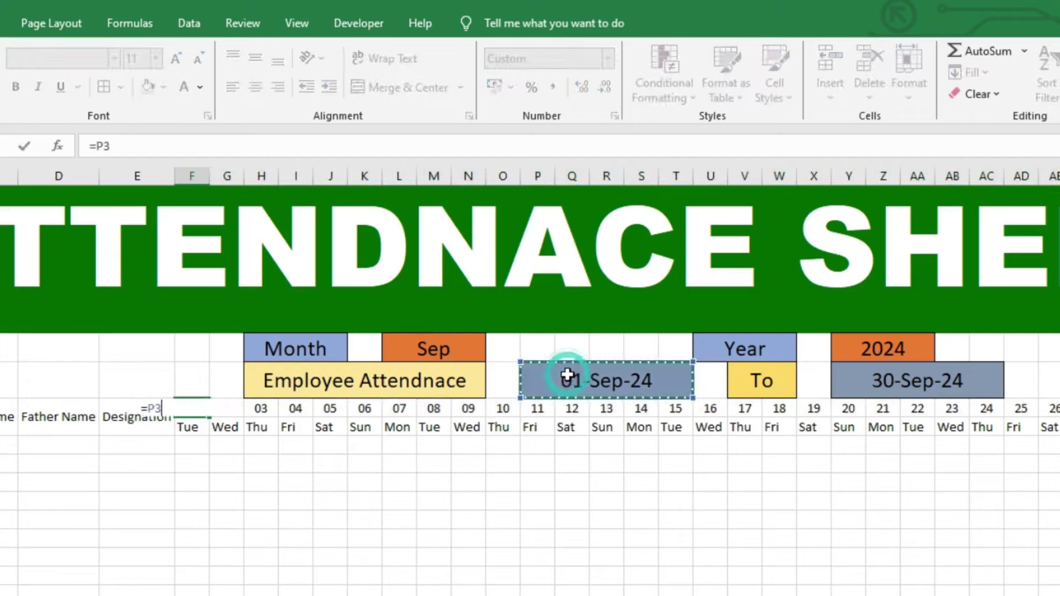
pyautogui.press('Return')
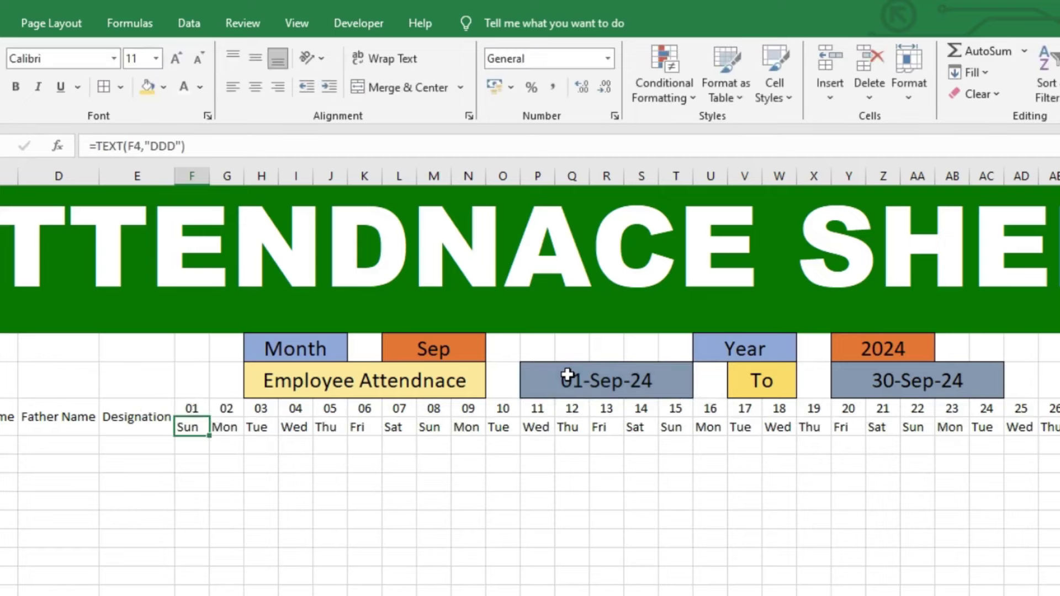
pyautogui.press('Up')
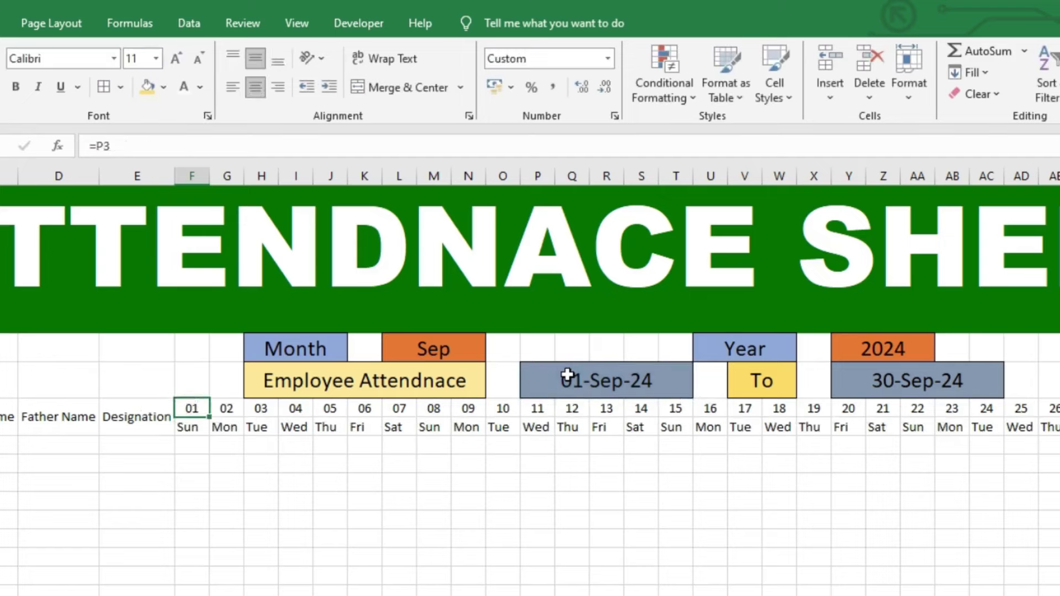
pyautogui.press('Right')
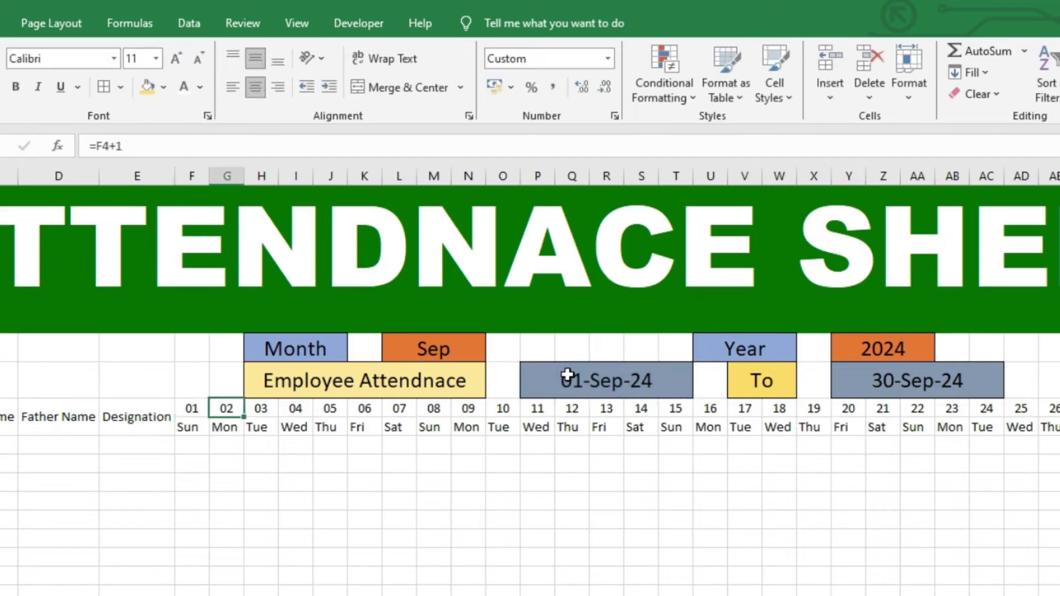
pyautogui.press('F2')
# Step: Enter =IF(F4<$Y$3,F4+1,"") in G4 and fill it across the day row
pyautogui.press('BackSpace')
pyautogui.press('BackSpace')
pyautogui.press('BackSpace')
pyautogui.write('if')
pyautogui.press('Tab')
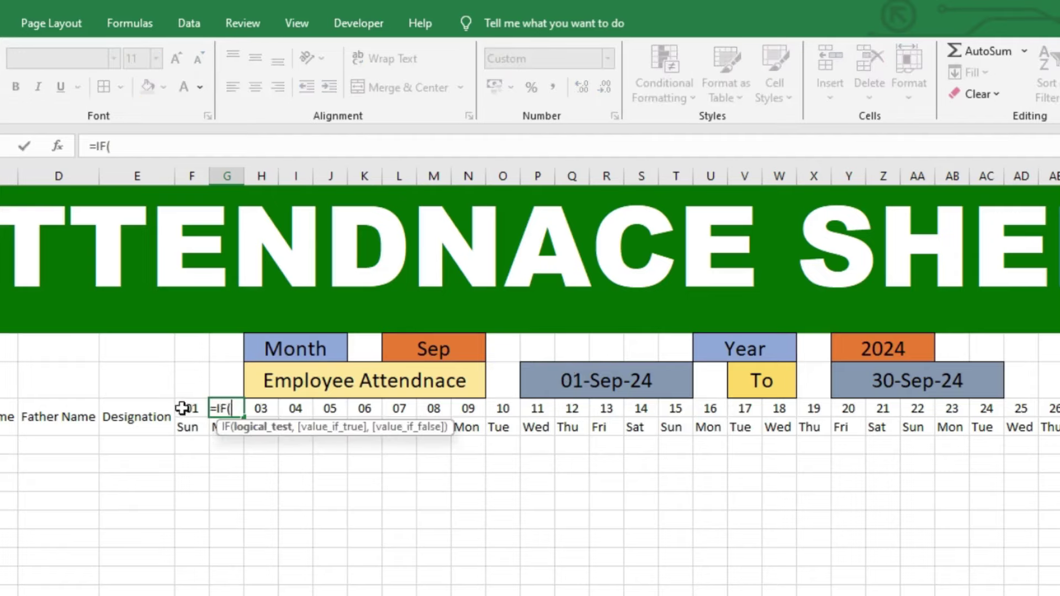
pyautogui.click(185, 408)
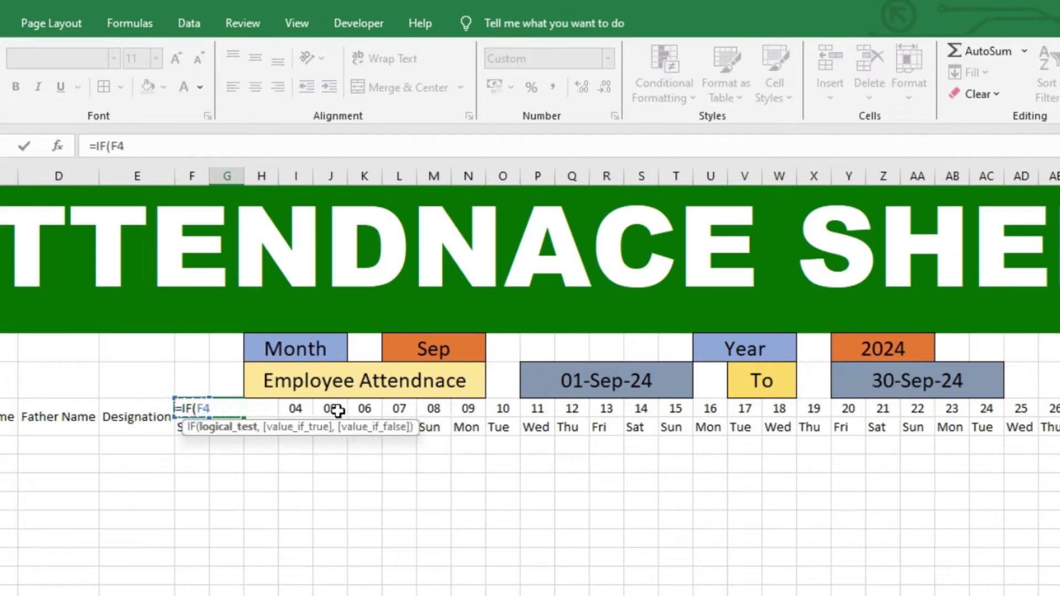
pyautogui.click(848, 377)
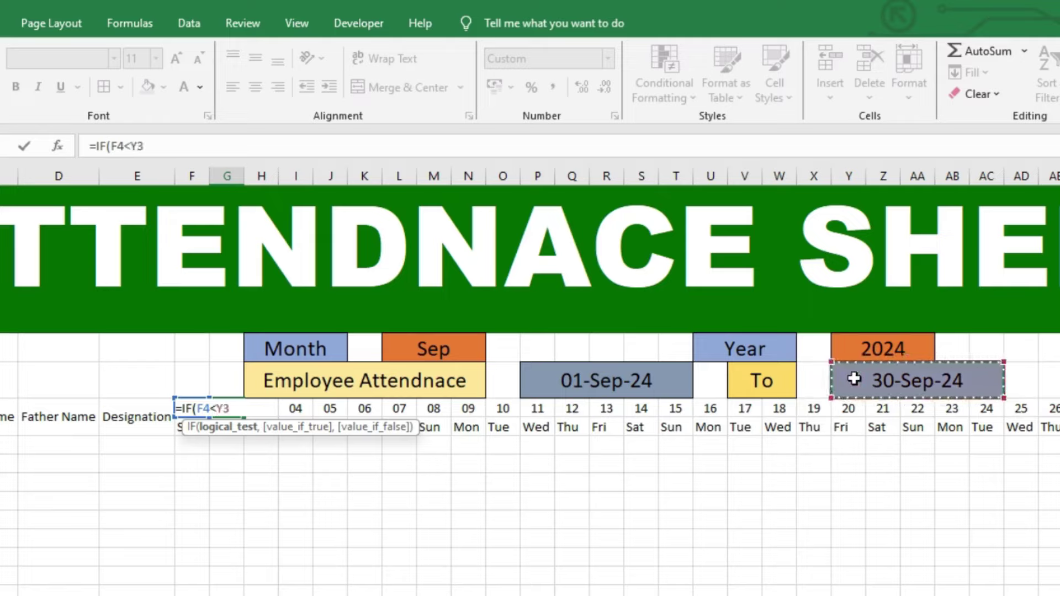
pyautogui.press('F4')
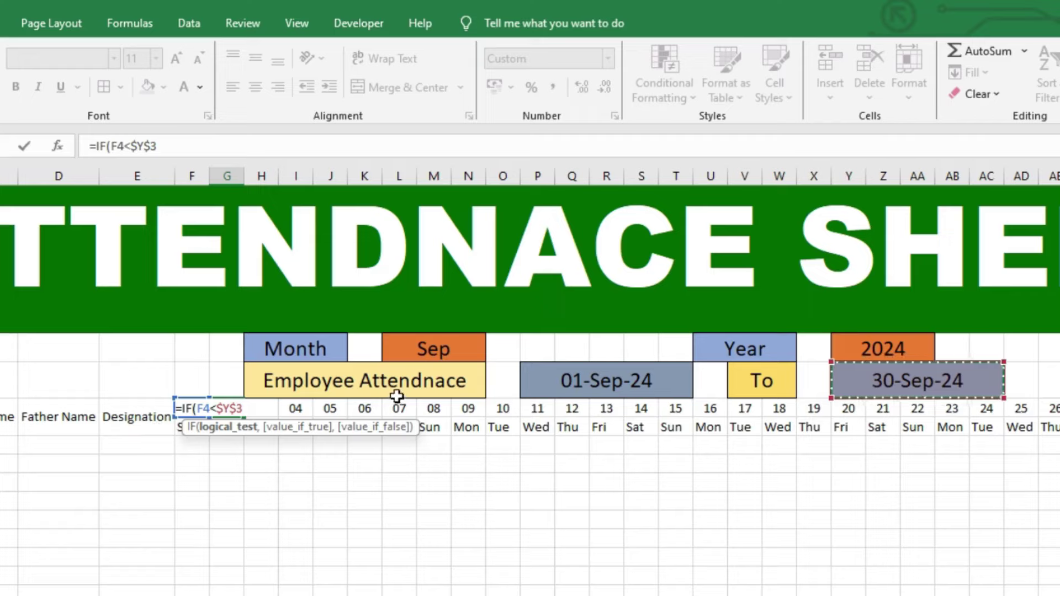
pyautogui.write(',F4')
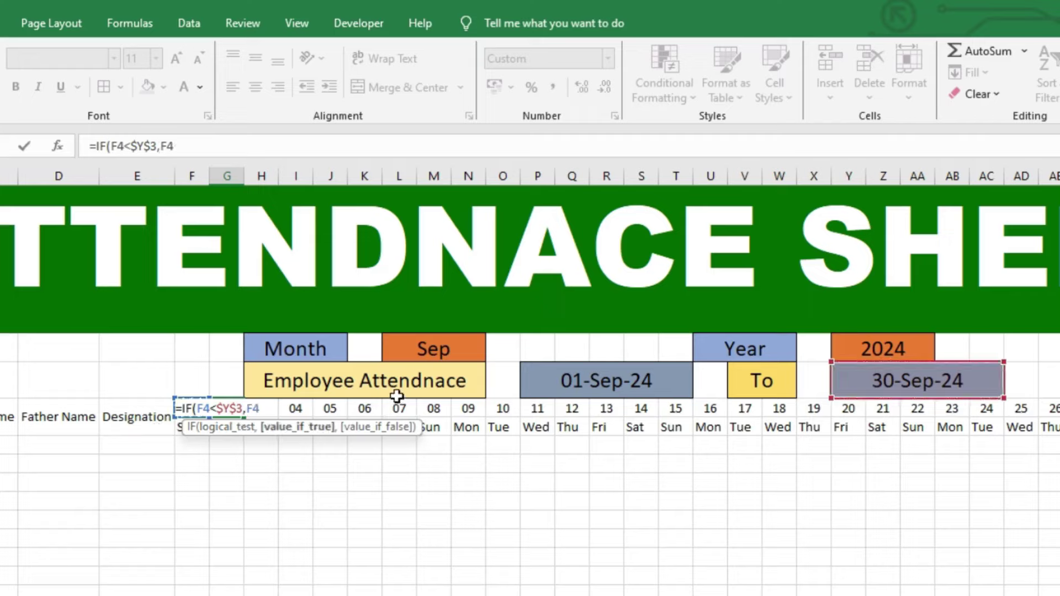
pyautogui.write('+1,')
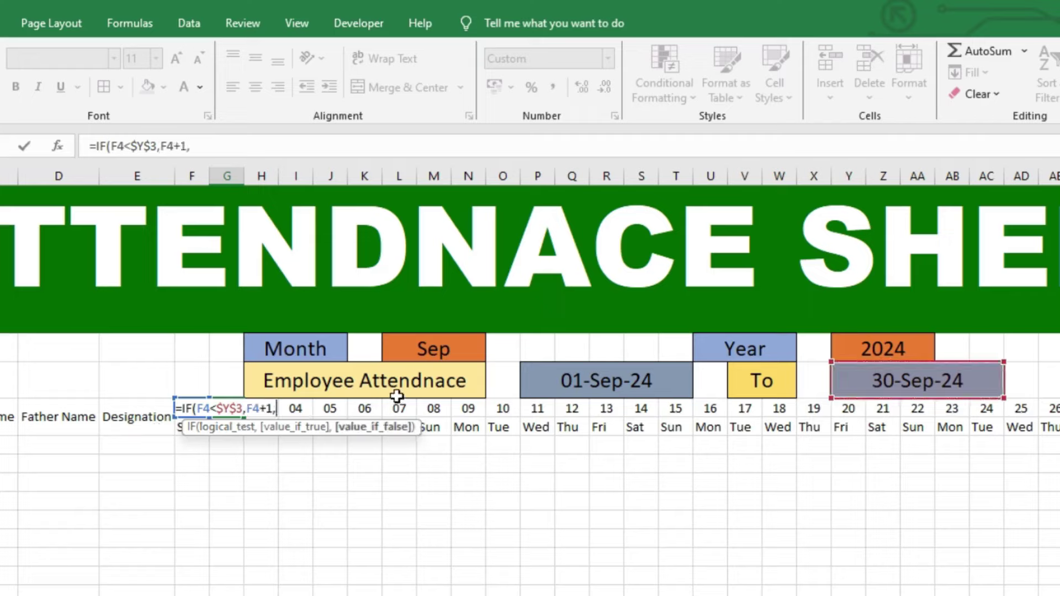
pyautogui.write('""')
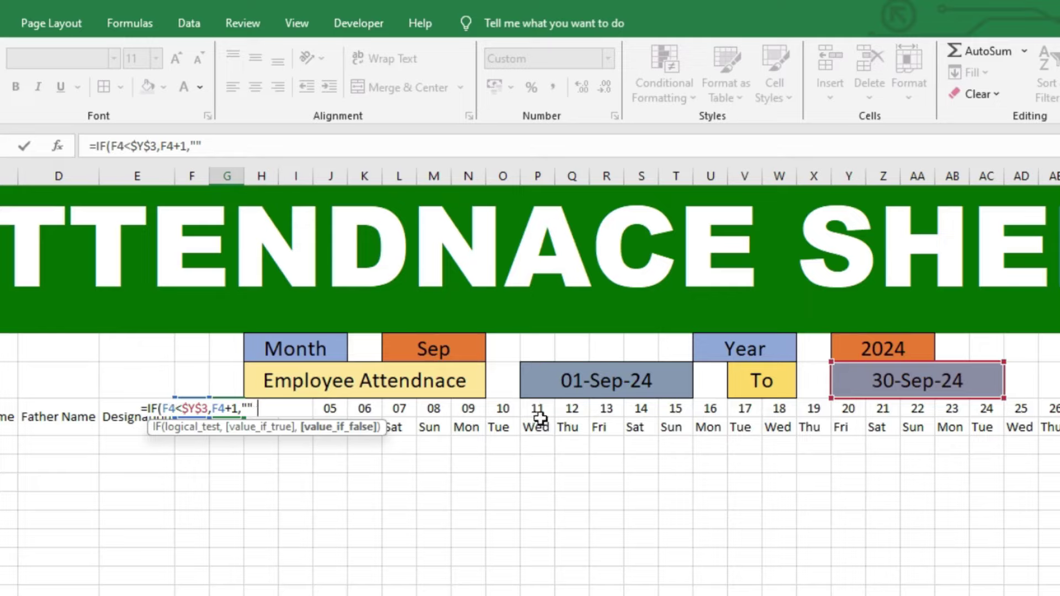
pyautogui.press('Return')
pyautogui.click(219, 409)
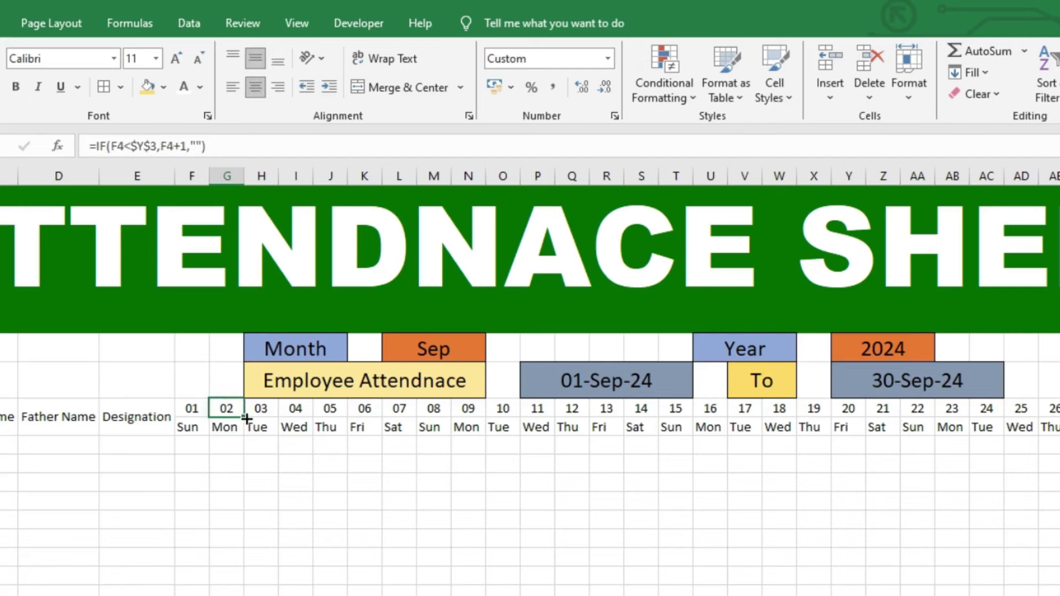
pyautogui.moveTo(246, 419); pyautogui.dragTo(1036, 411)
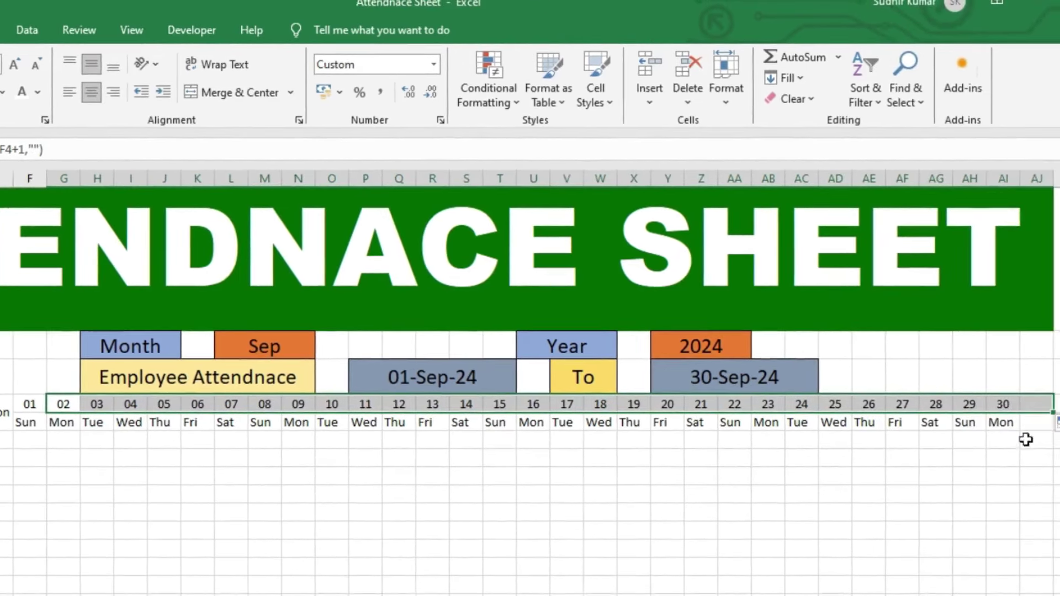
# Step: Switch the month dropdown from Sep to Oct
pyautogui.click(473, 376)
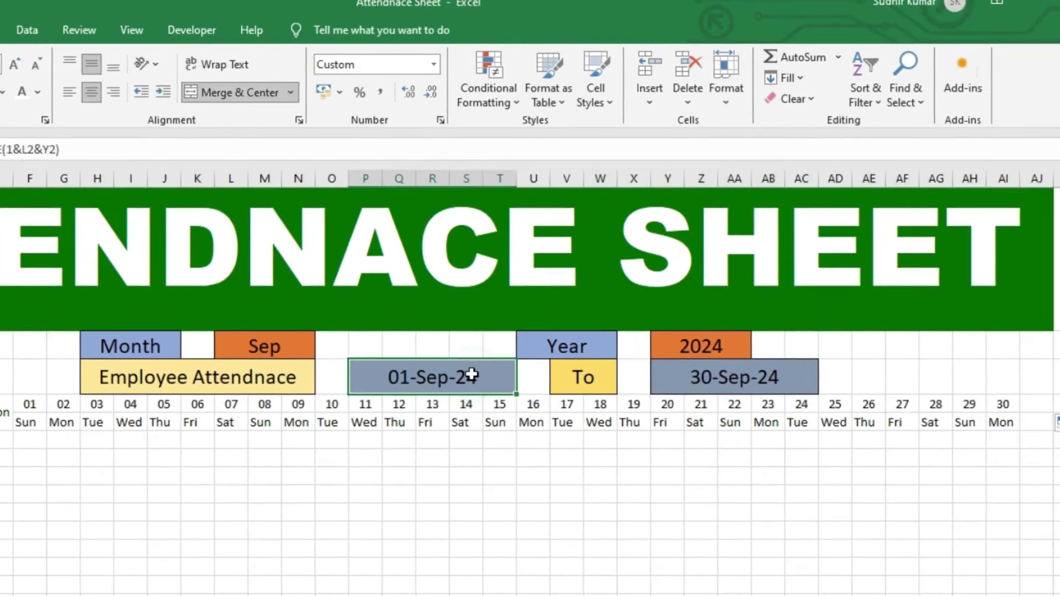
pyautogui.click(302, 360)
pyautogui.click(325, 349)
pyautogui.click(273, 424)
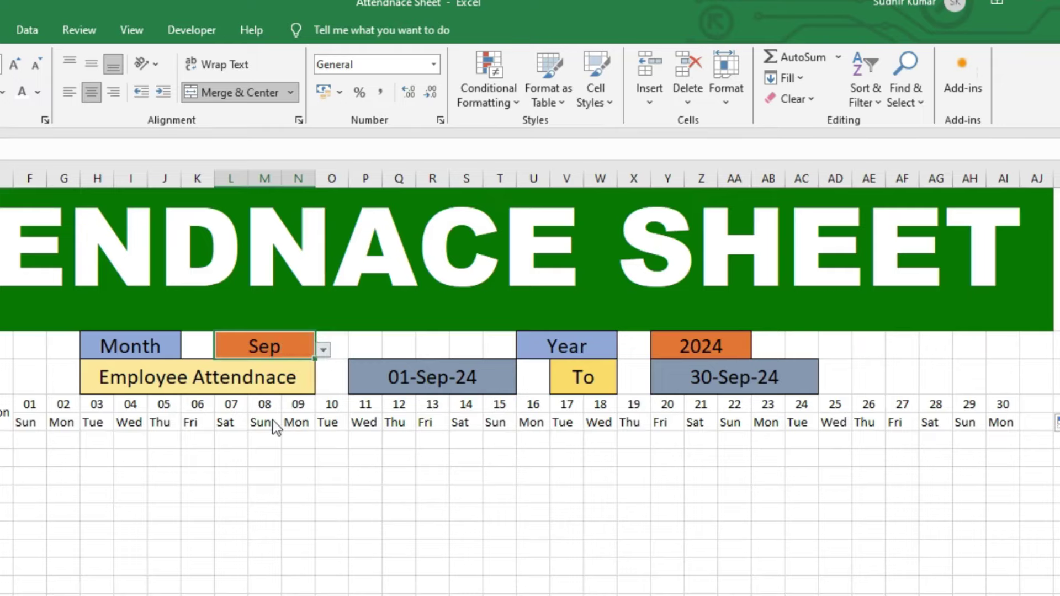
# Step: Change the month to Feb and check the day row ends at 29
pyautogui.click(323, 350)
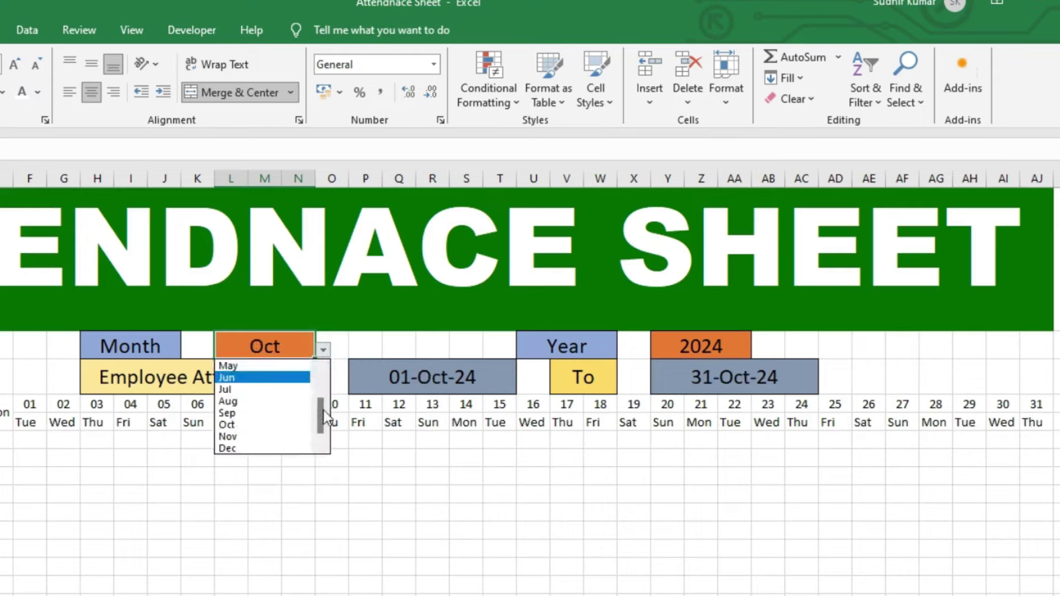
pyautogui.scroll(2, 325, 414)
pyautogui.scroll(2, 325, 414)
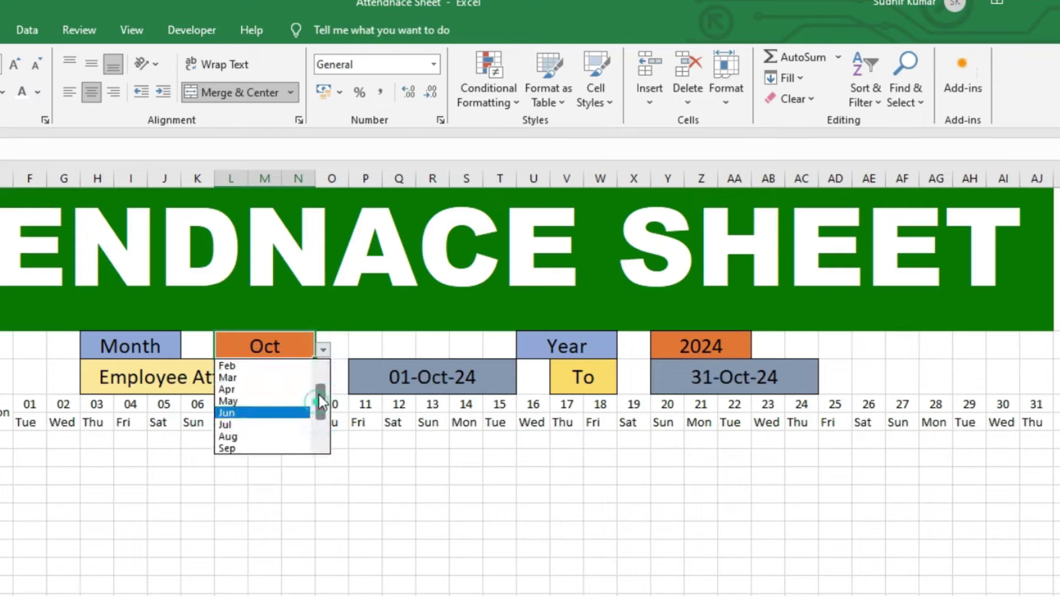
pyautogui.click(270, 376)
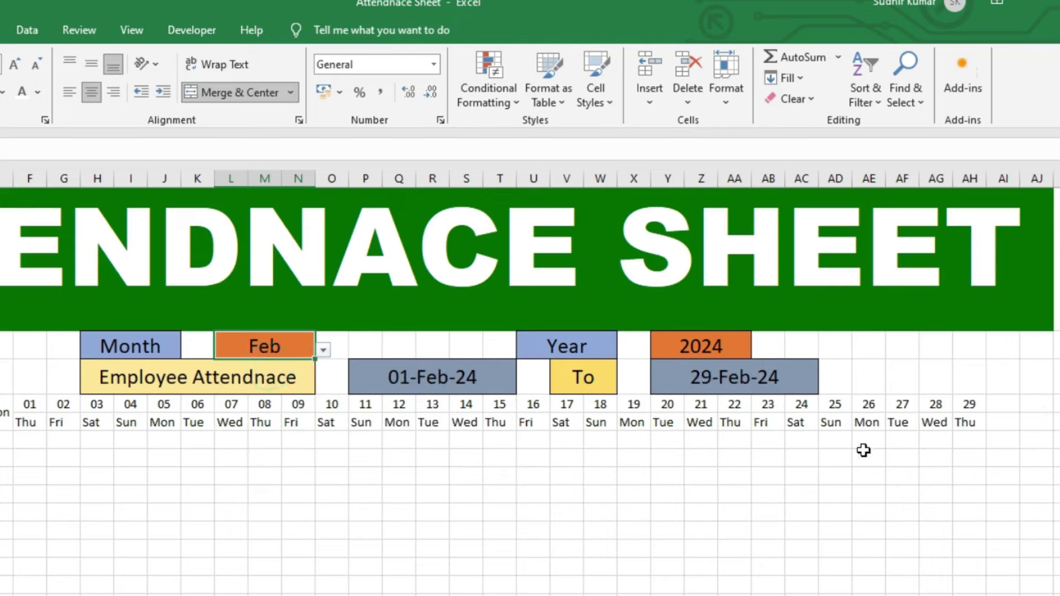
pyautogui.click(1027, 405)
pyautogui.click(1005, 404)
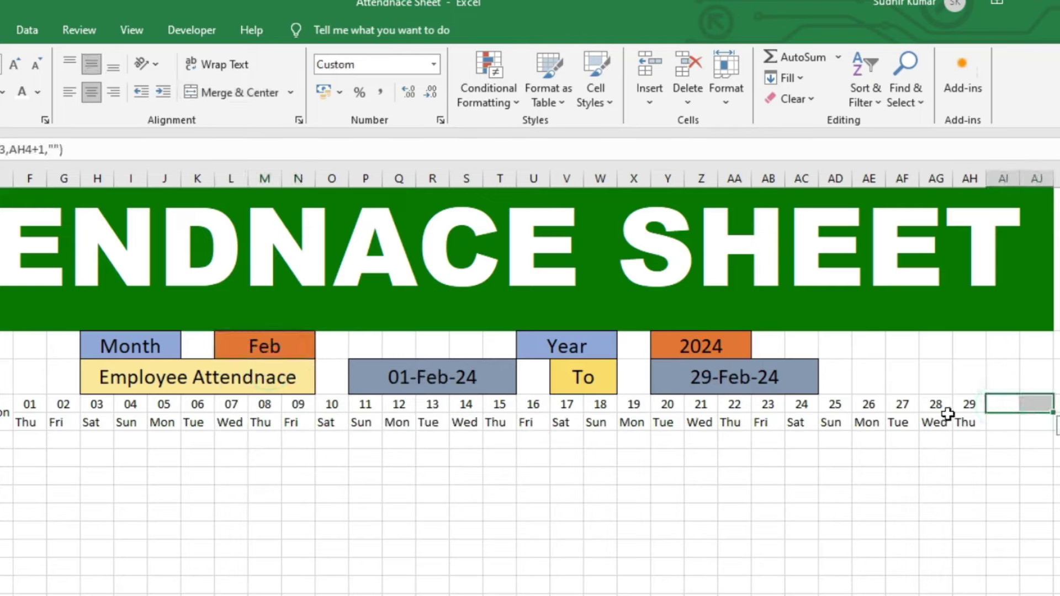
pyautogui.click(962, 404)
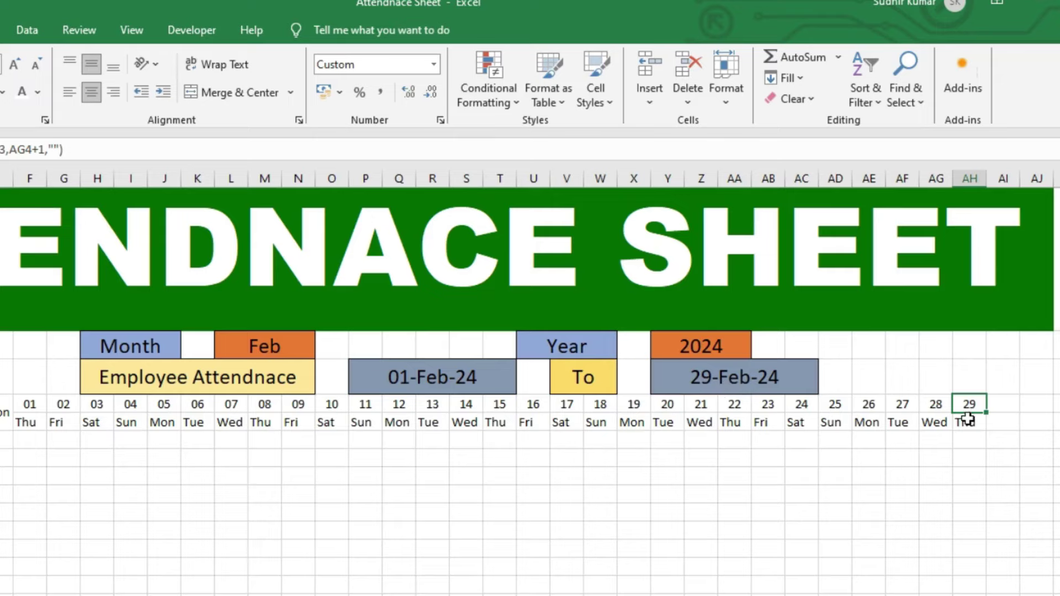
pyautogui.moveTo(25, 408); pyautogui.dragTo(1043, 426)
pyautogui.write('1')
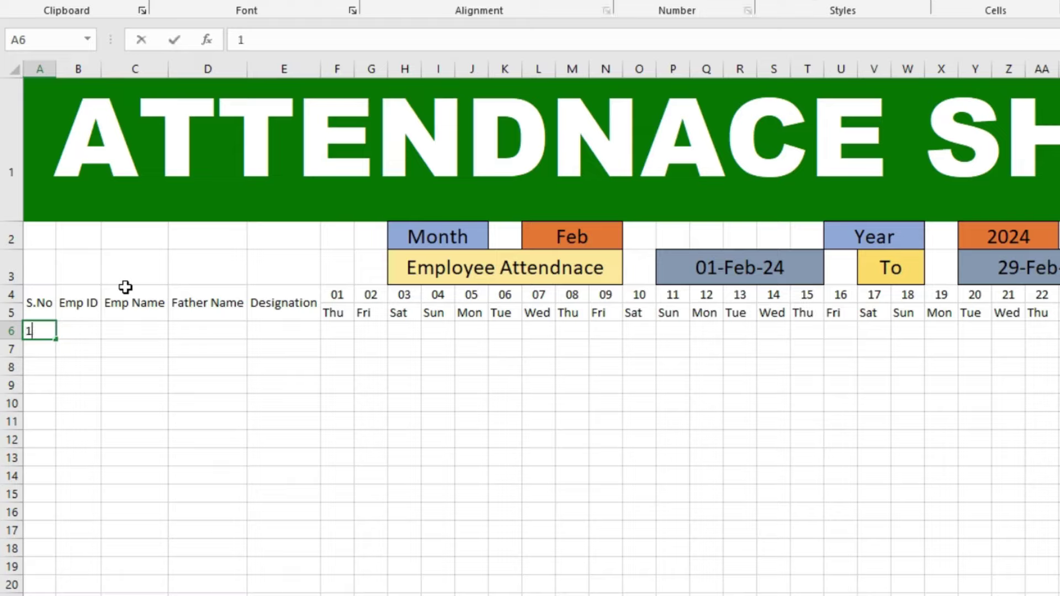
# Step: Enter 1 in A6 and =A6+1 in A7, then fill down to A20
pyautogui.press('Return')
pyautogui.press('Up')
pyautogui.press('Return')
pyautogui.write('=')
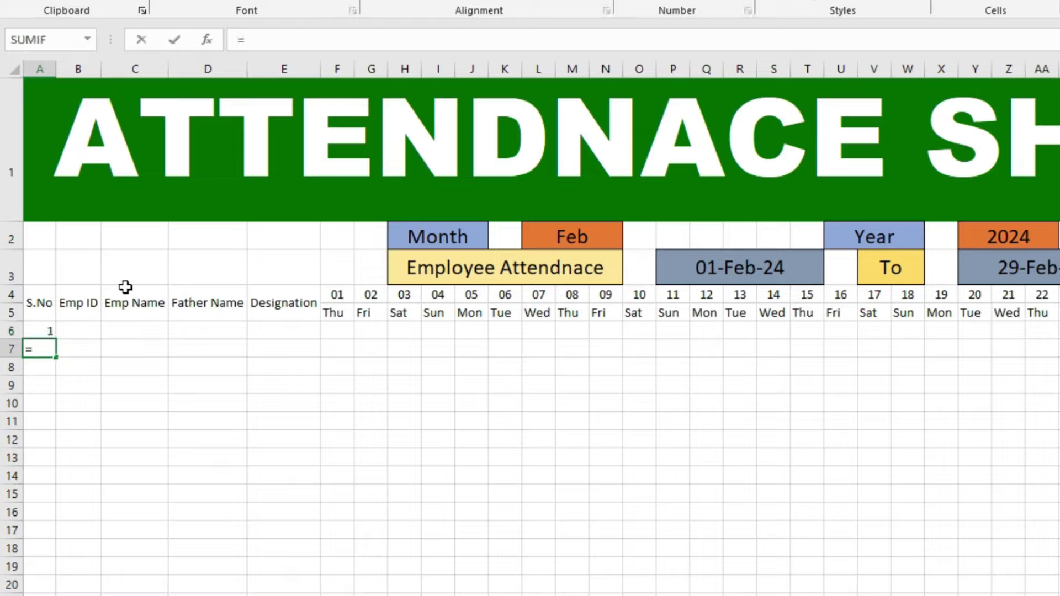
pyautogui.press('Up')
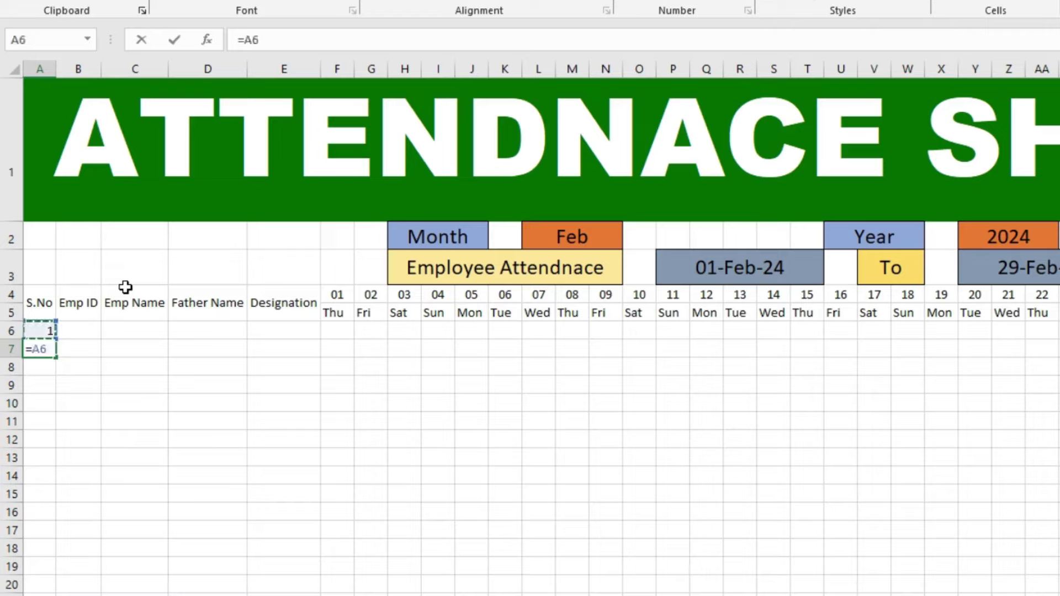
pyautogui.write('+1')
pyautogui.press('Return')
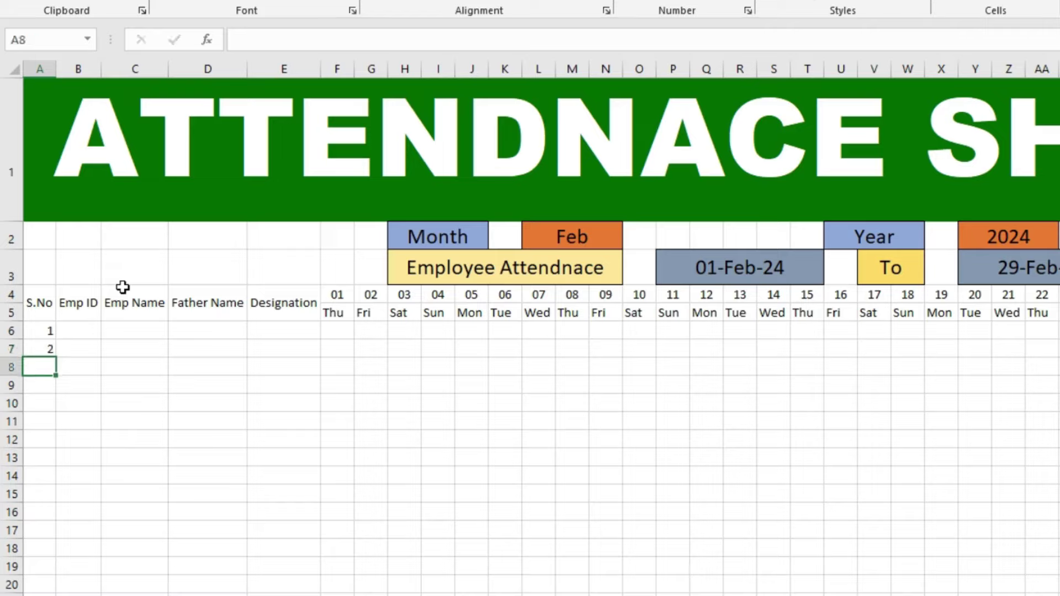
pyautogui.click(38, 349)
pyautogui.moveTo(55, 358); pyautogui.dragTo(54, 565)
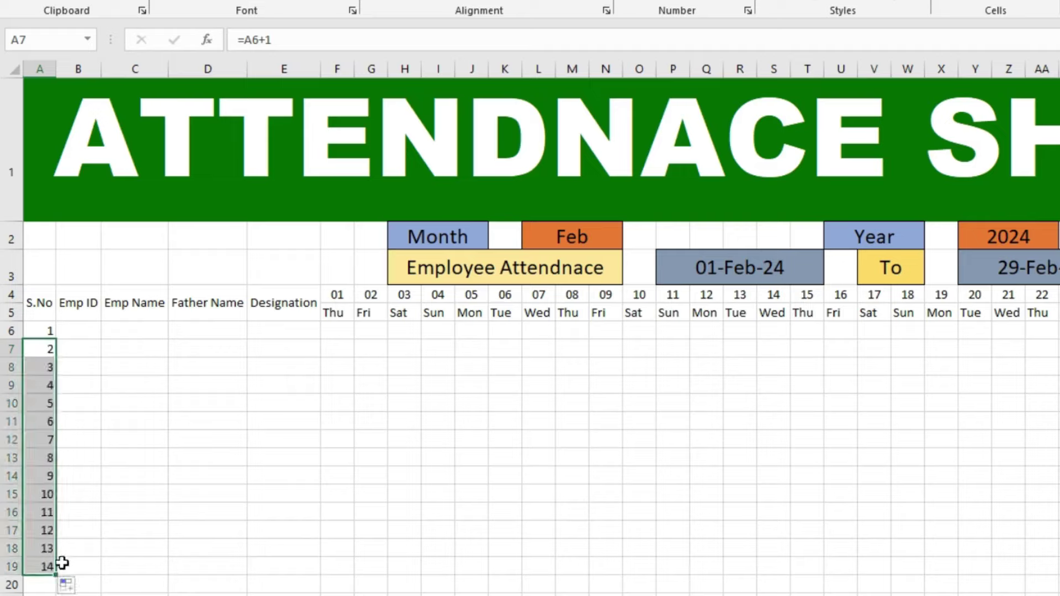
pyautogui.moveTo(55, 577); pyautogui.dragTo(54, 587)
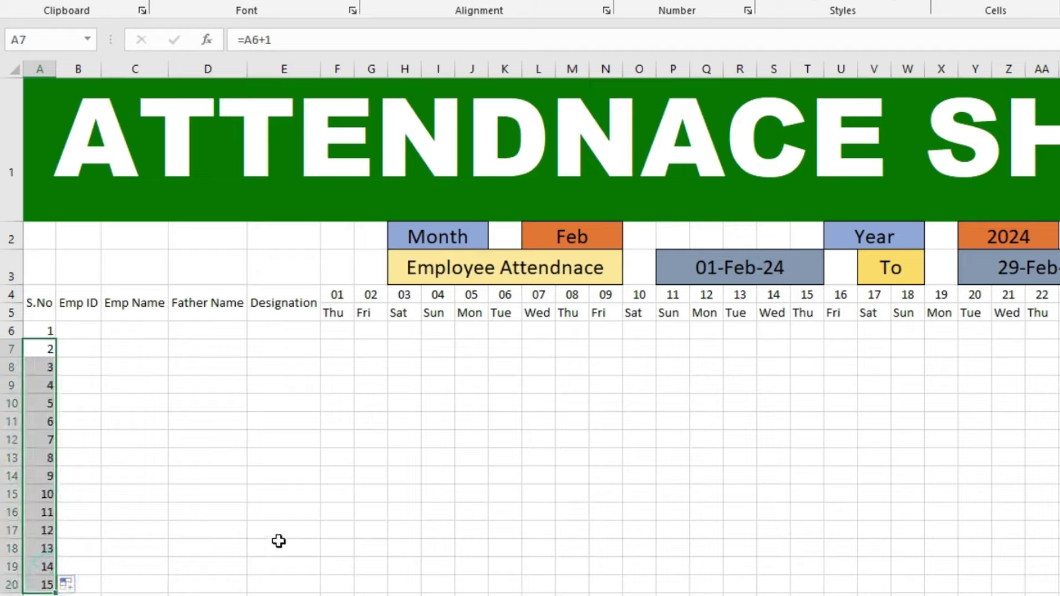
pyautogui.click(91, 330)
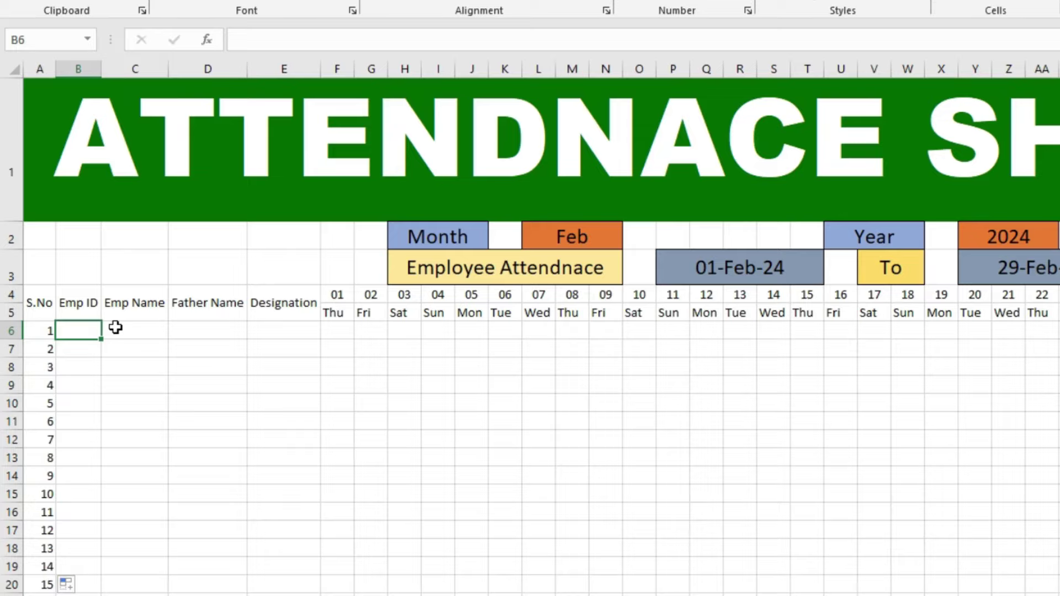
# Step: Enter ESSP001 in B6 and fill the IDs down to ESSP015 in B20
pyautogui.write('ESSP00')
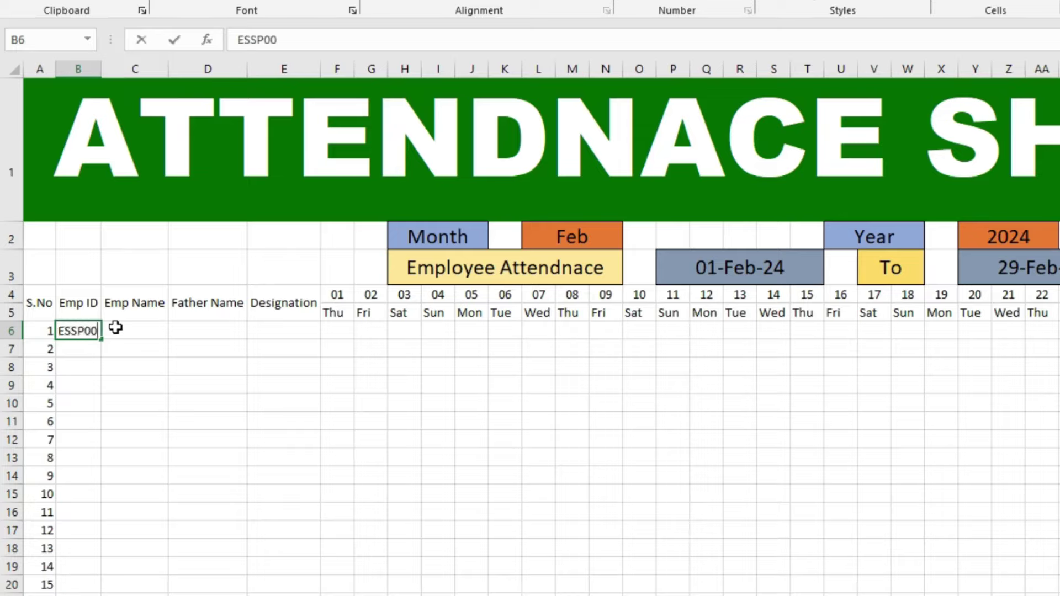
pyautogui.write('1')
pyautogui.press('Return')
pyautogui.click(83, 330)
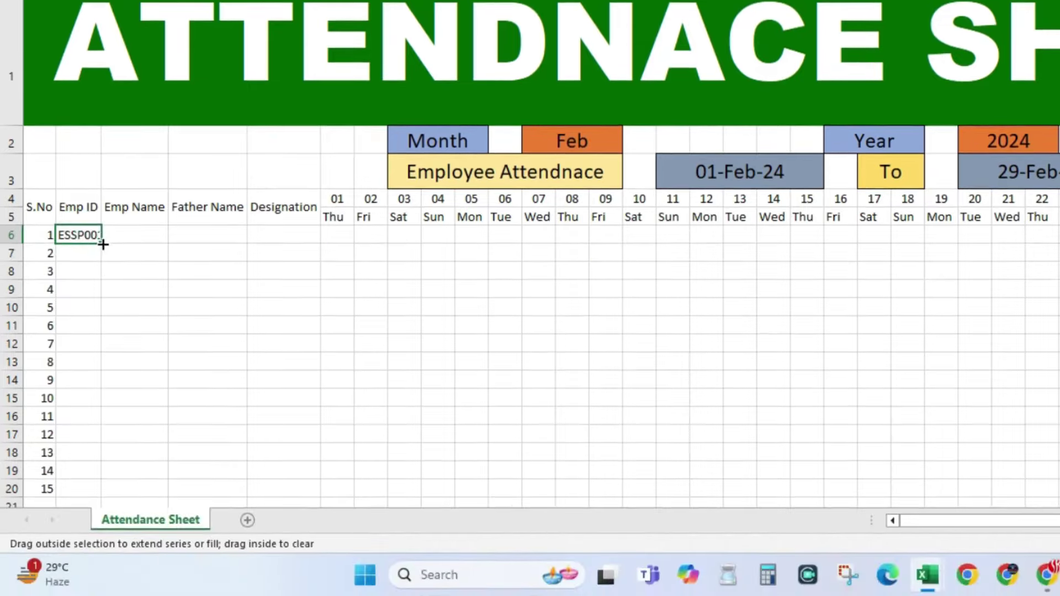
pyautogui.moveTo(103, 245); pyautogui.dragTo(101, 493)
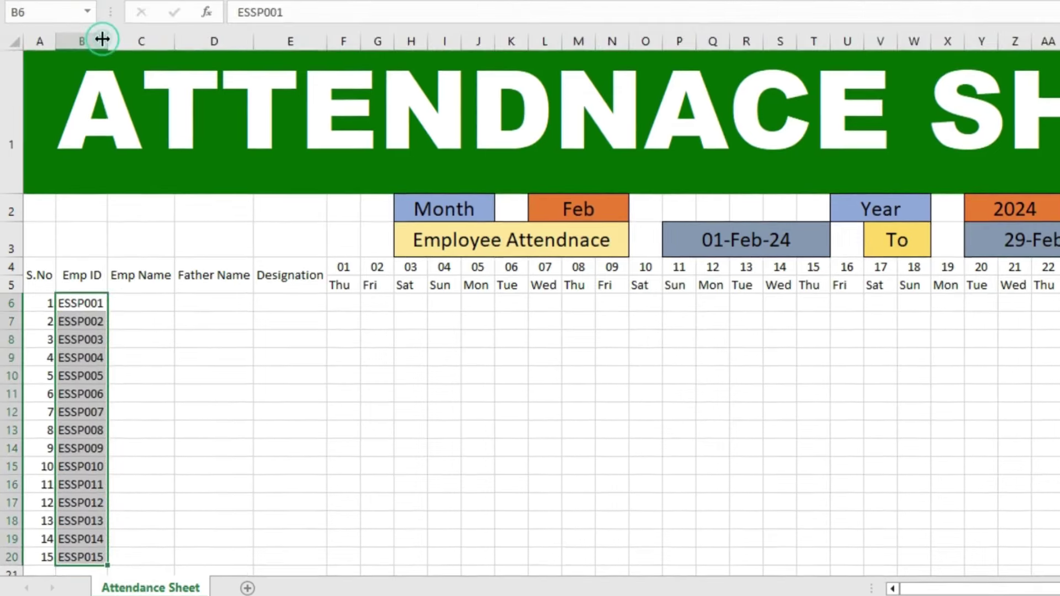
# Step: Type the employee names down column C starting at C6
pyautogui.click(146, 307)
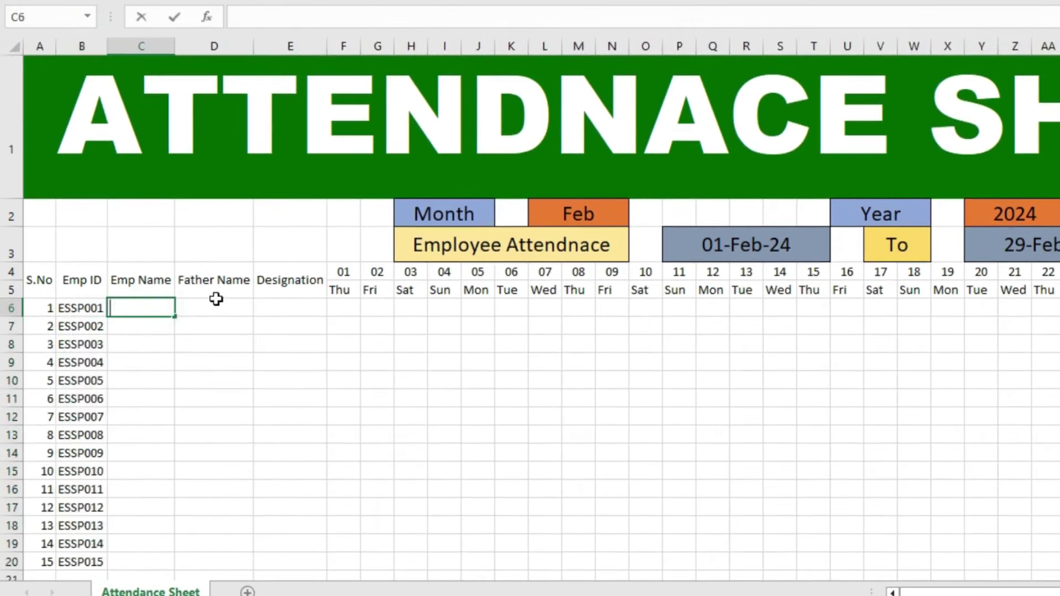
pyautogui.write('Rahul')
pyautogui.press('Return')
pyautogui.write('Kanak')
pyautogui.press('Return')
pyautogui.write('Chaman')
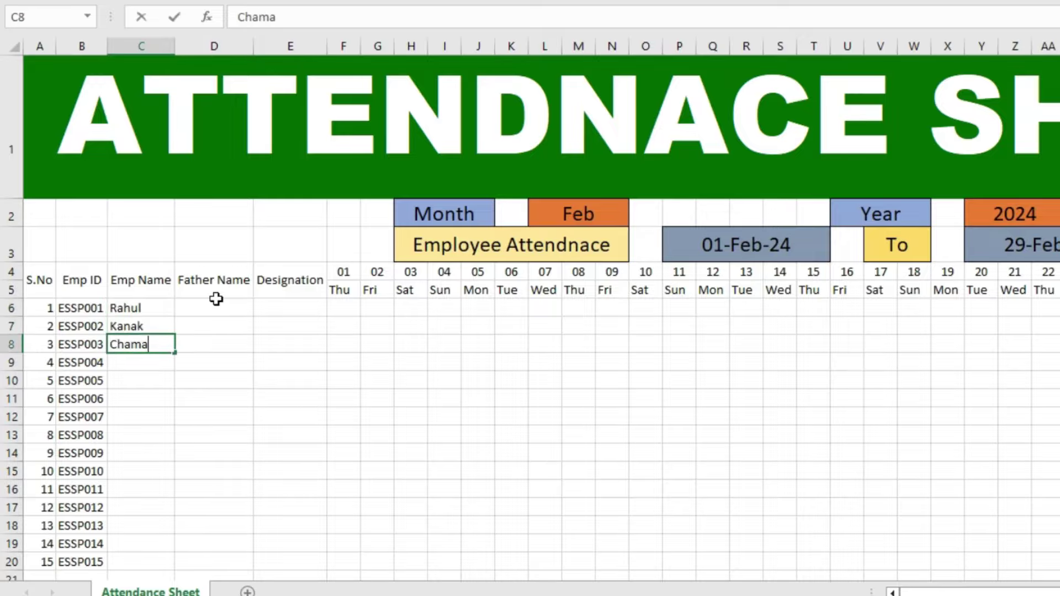
pyautogui.press('Return')
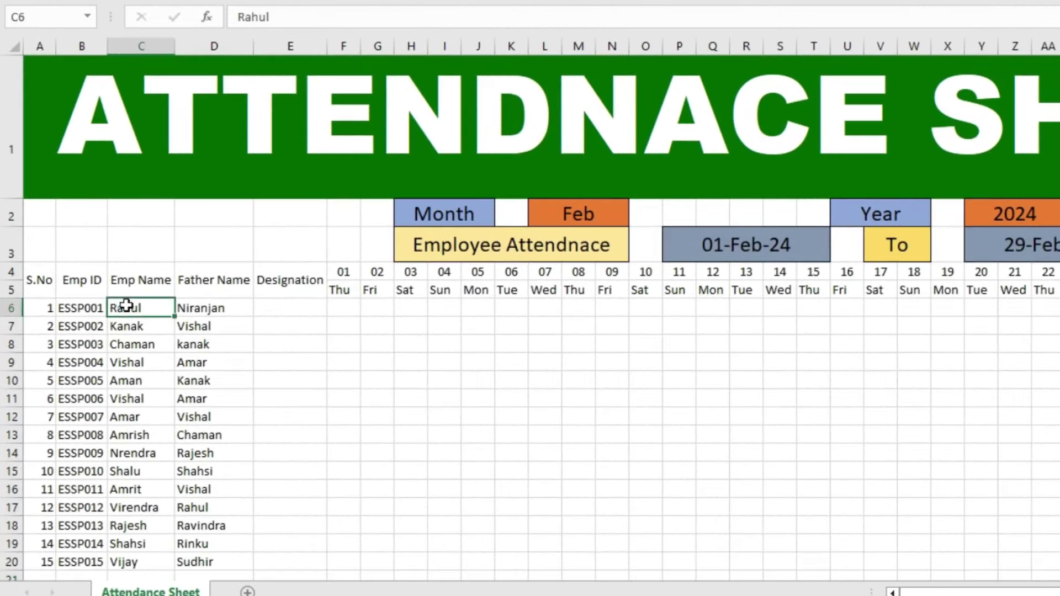
pyautogui.click(187, 307)
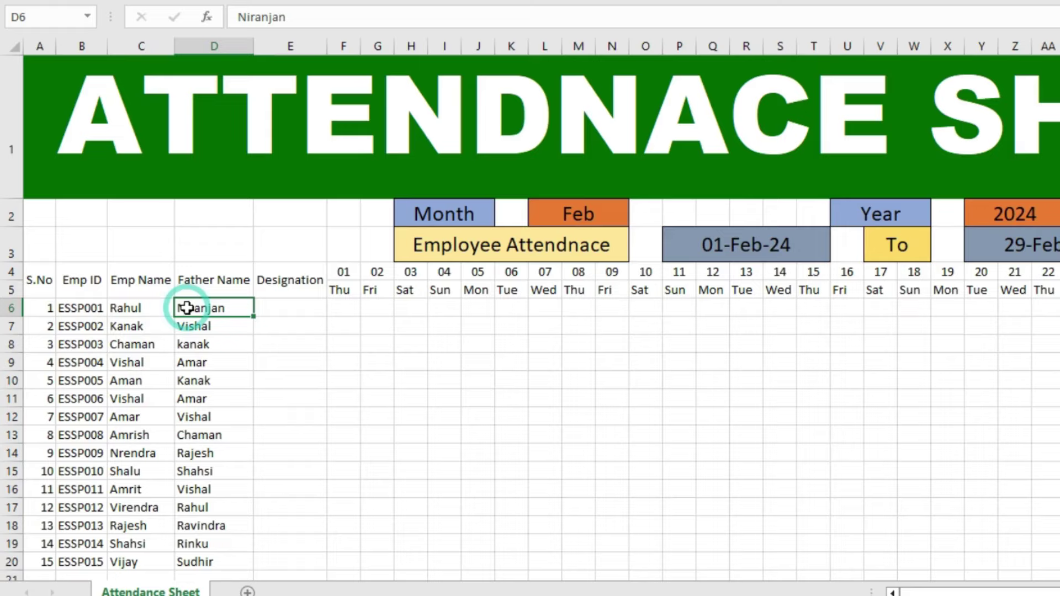
# Step: Enter Sweeper in E6 and fill it down the designation column to E20
pyautogui.click(280, 303)
pyautogui.write('Sw')
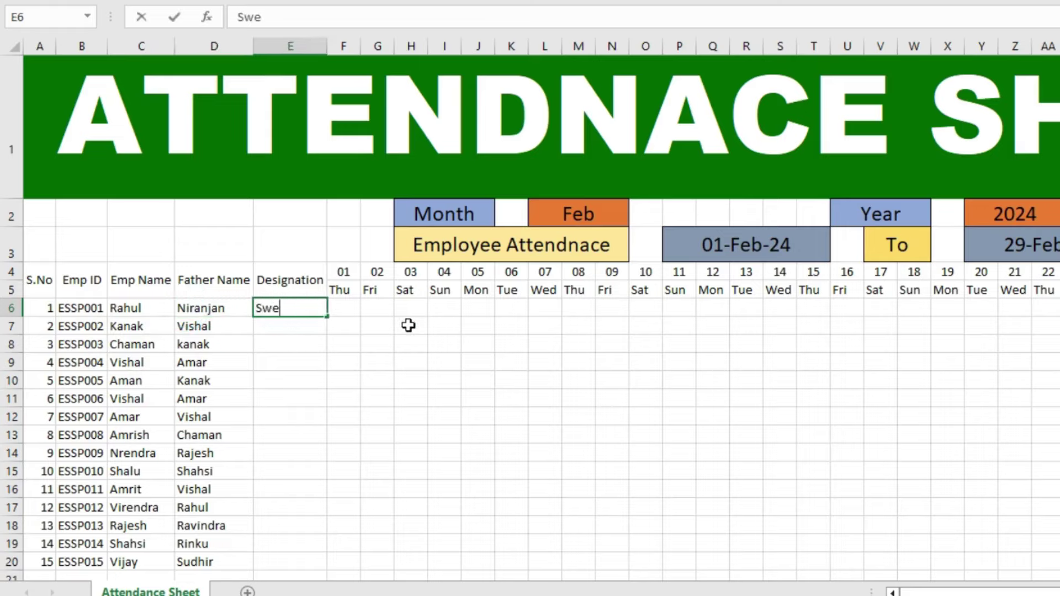
pyautogui.write('eper')
pyautogui.press('Return')
pyautogui.click(303, 305)
pyautogui.click(331, 310)
pyautogui.click(309, 313)
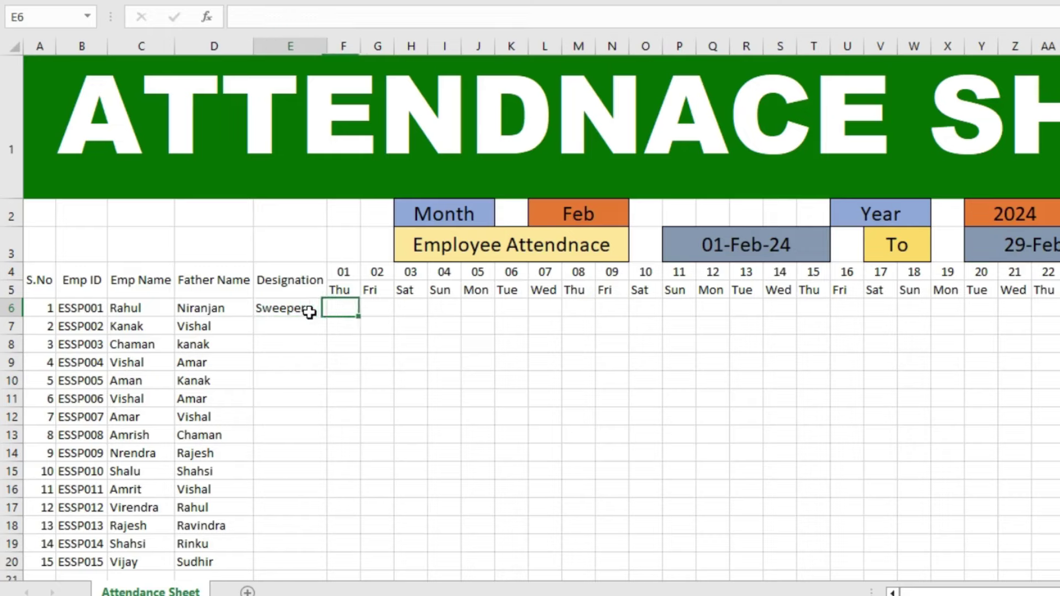
pyautogui.moveTo(327, 317); pyautogui.dragTo(311, 575)
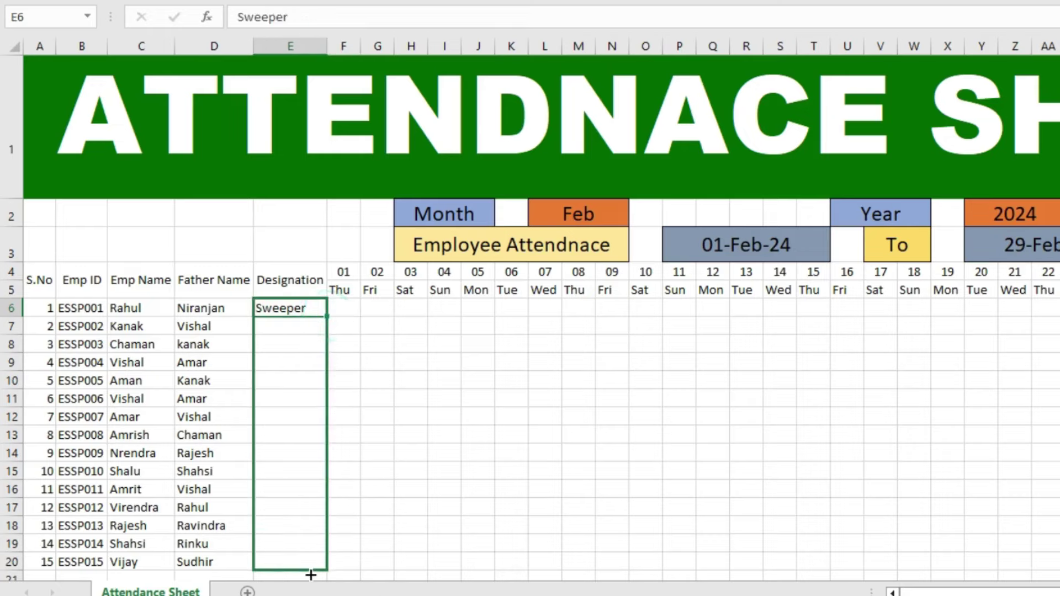
pyautogui.click(342, 313)
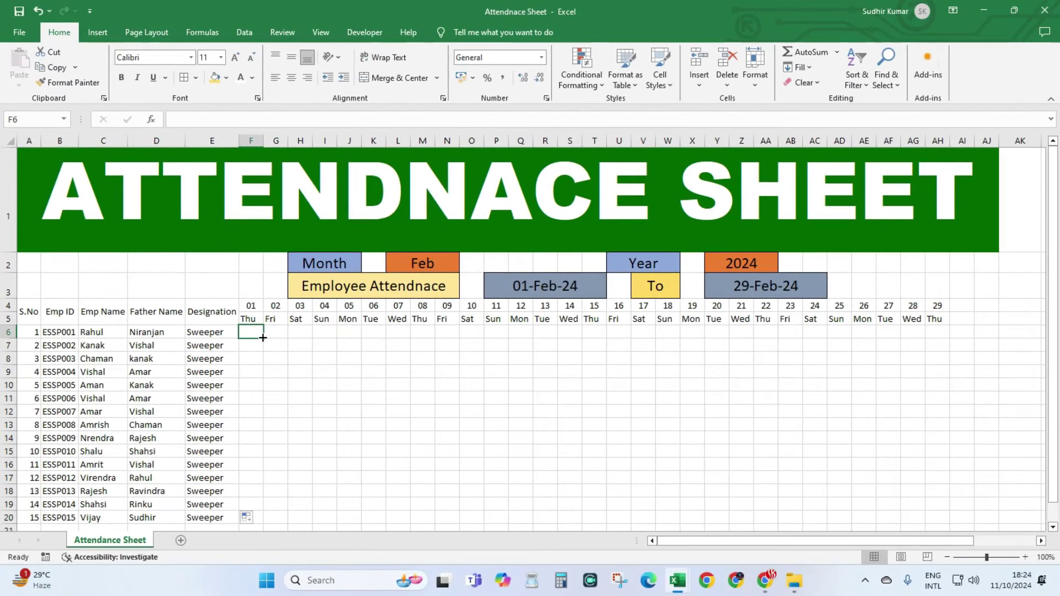
# Step: Set the month to Sep and fill P into every attendance cell F6:AI20 with Ctrl+Enter
pyautogui.click(422, 263)
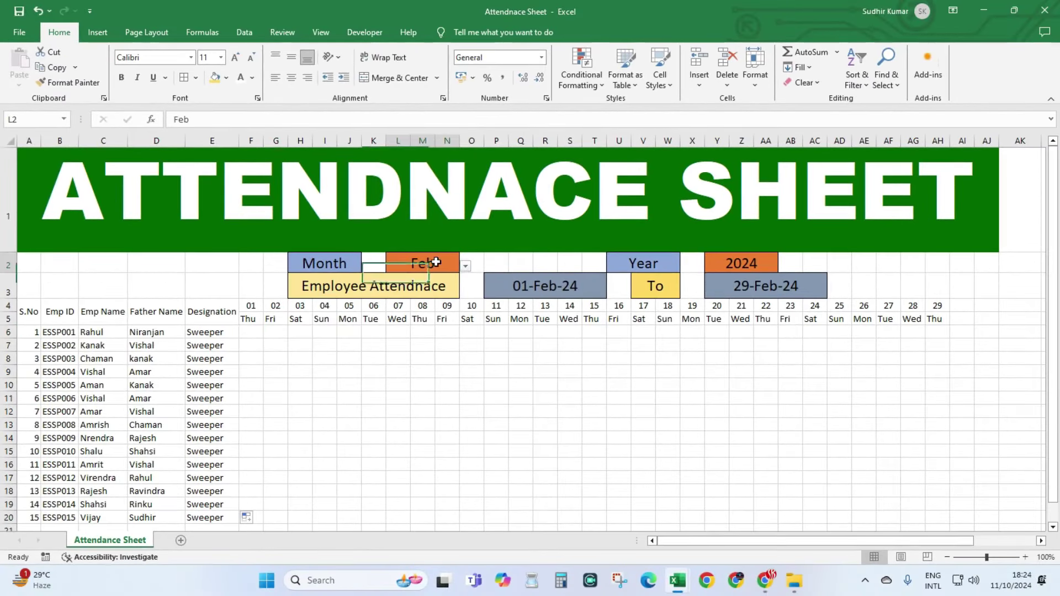
pyautogui.click(465, 267)
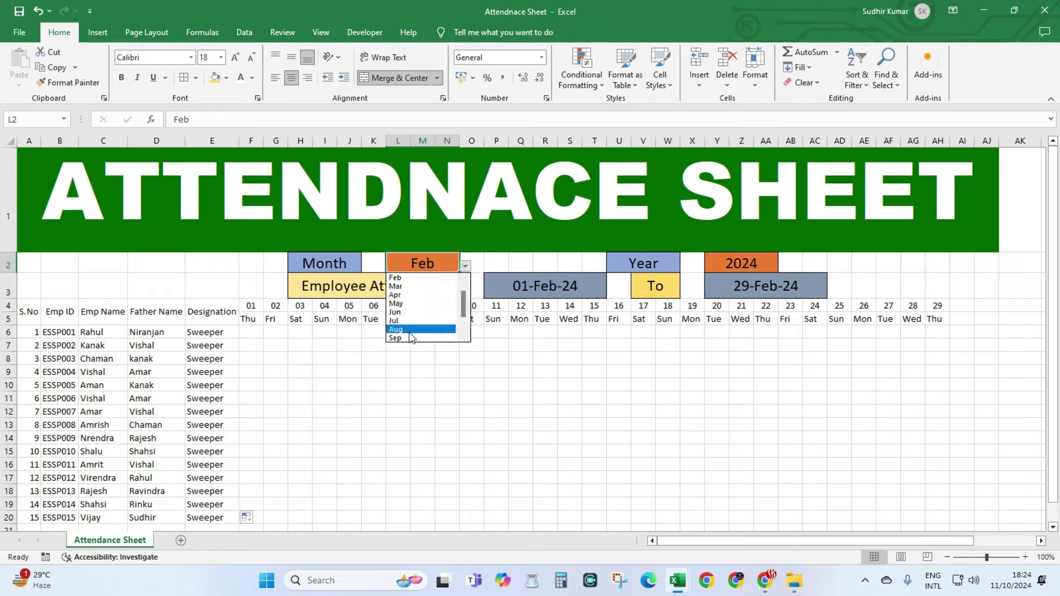
pyautogui.click(409, 338)
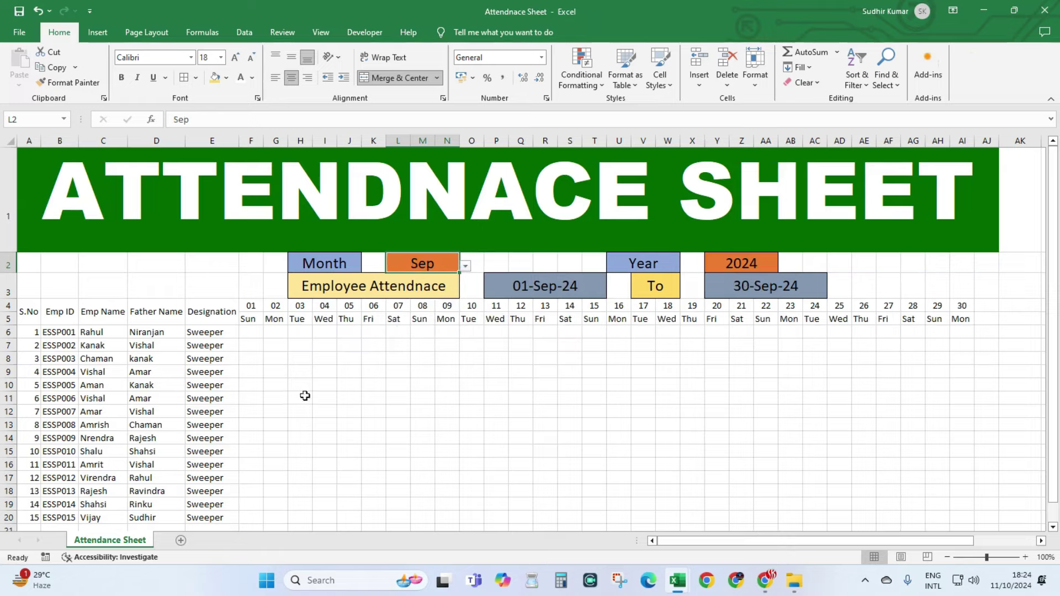
pyautogui.moveTo(249, 332); pyautogui.dragTo(949, 506)
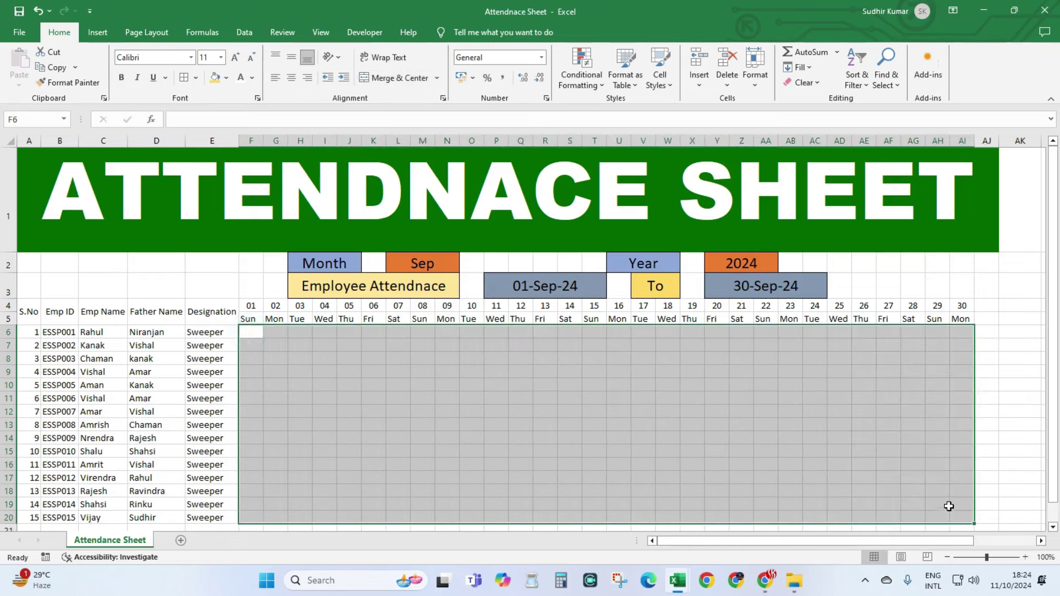
pyautogui.write('P')
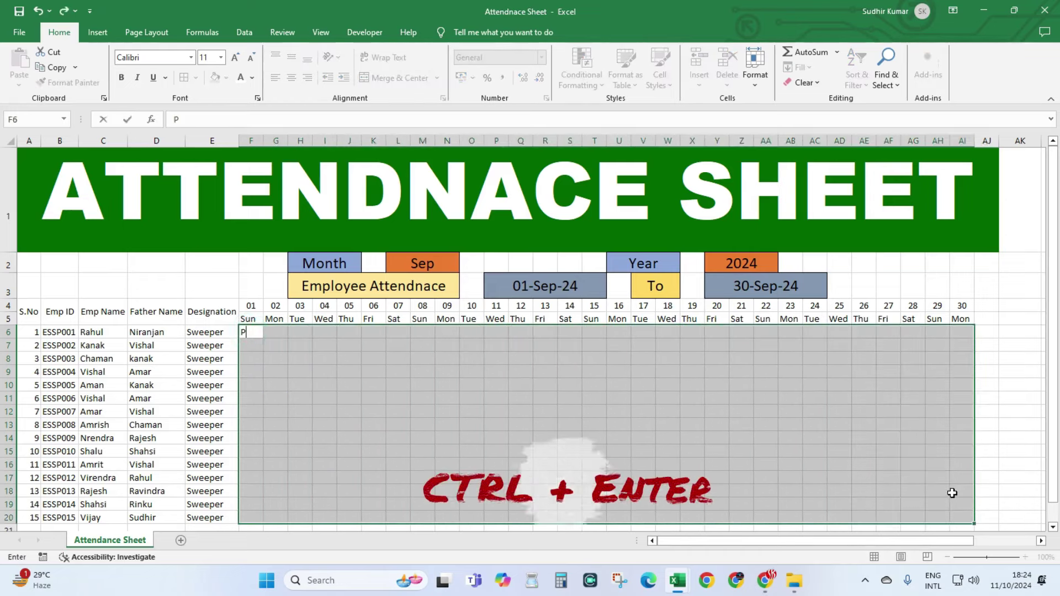
pyautogui.hotkey('ctrl', 'Return')
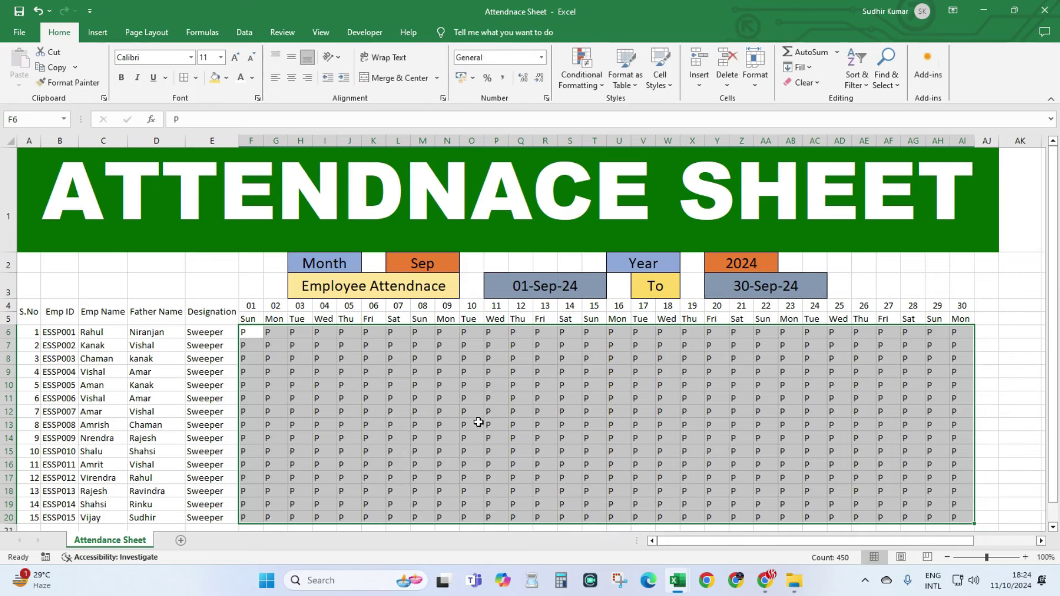
pyautogui.click(422, 337)
# Step: Mark the Sunday columns M, T, AA and AH as W for all employees
pyautogui.write('H')
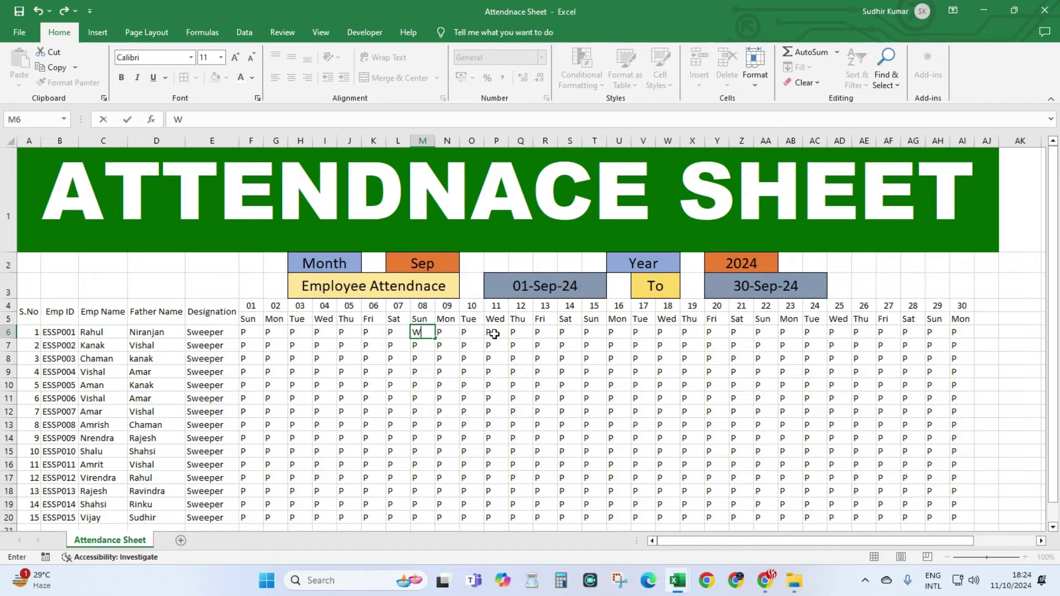
pyautogui.hotkey('ctrl', 'Return')
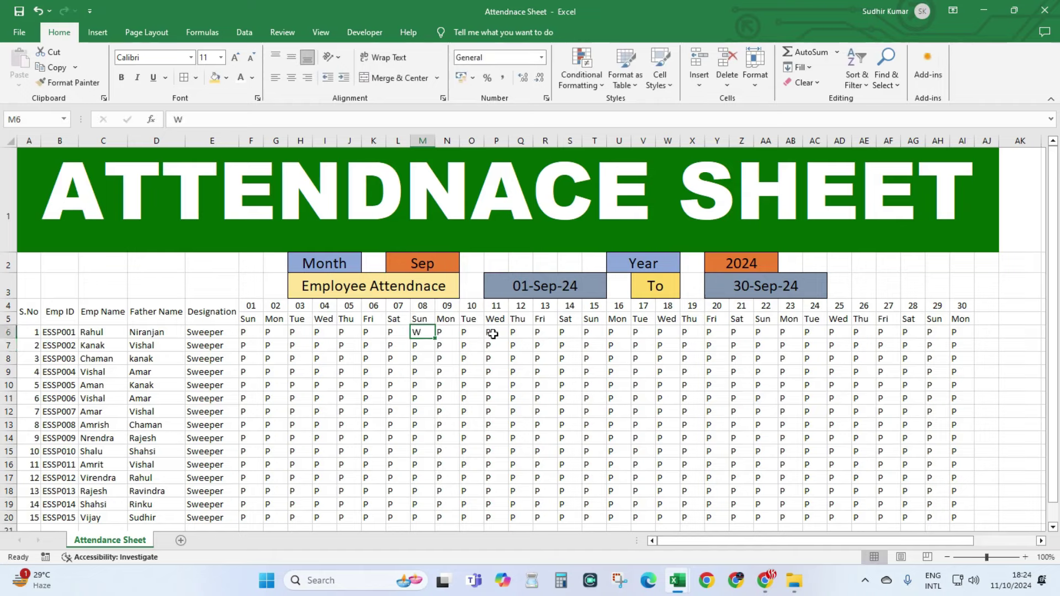
pyautogui.hotkey('ctrl', 'shift', 'Down')
pyautogui.hotkey('ctrl', 'd')
pyautogui.hotkey('ctrl', 'c')
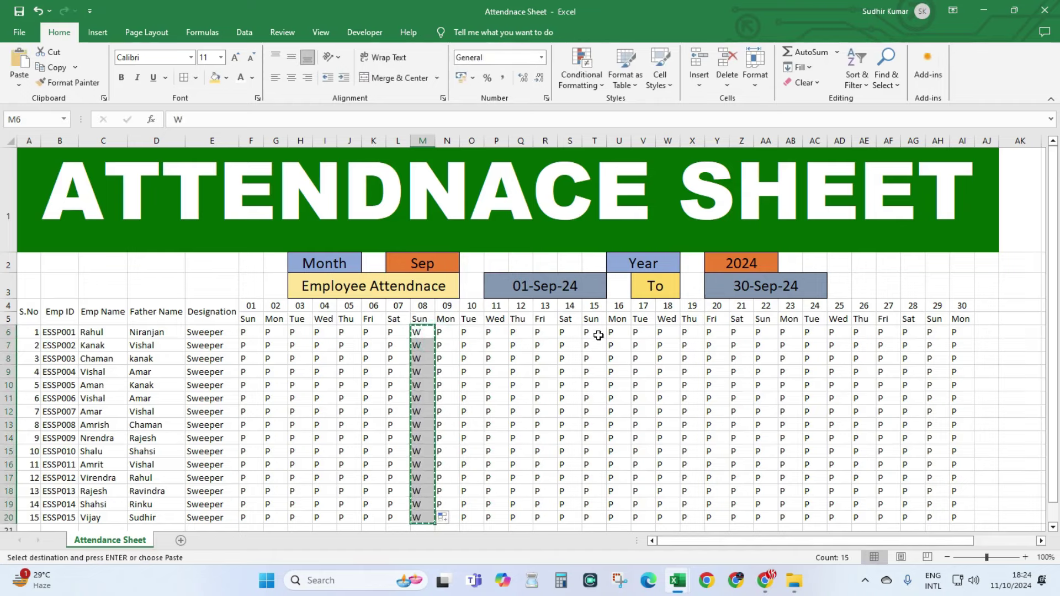
pyautogui.click(595, 331)
pyautogui.hotkey('ctrl', 'v')
pyautogui.click(760, 332)
pyautogui.hotkey('ctrl', 'v')
pyautogui.click(931, 332)
pyautogui.hotkey('ctrl', 'v')
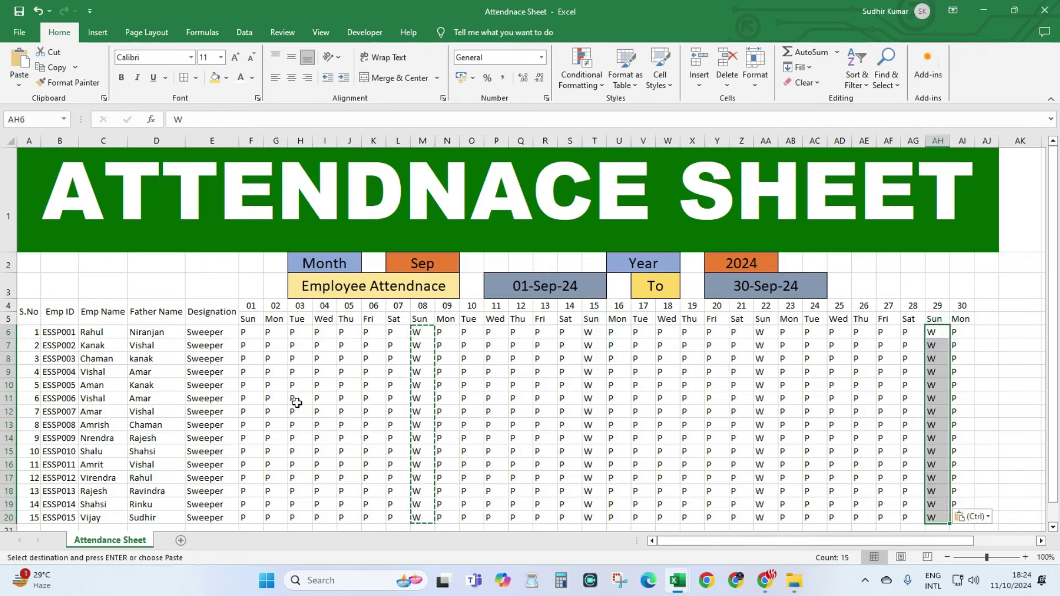
# Step: Mark four scattered attendance cells, starting with G12, as A for absent
pyautogui.click(275, 411)
pyautogui.write('a')
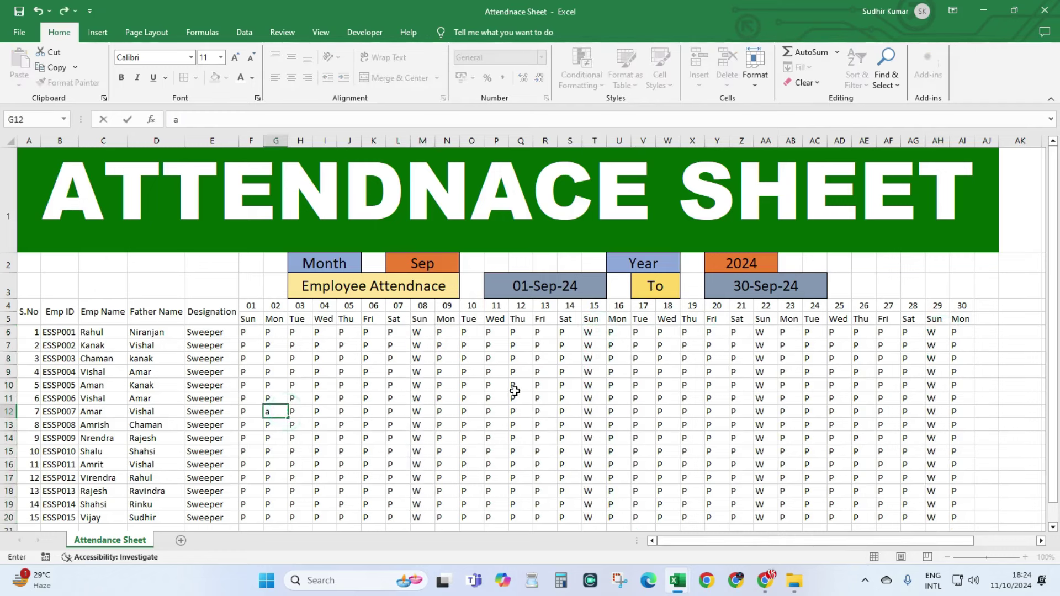
pyautogui.click(520, 358)
pyautogui.write('a')
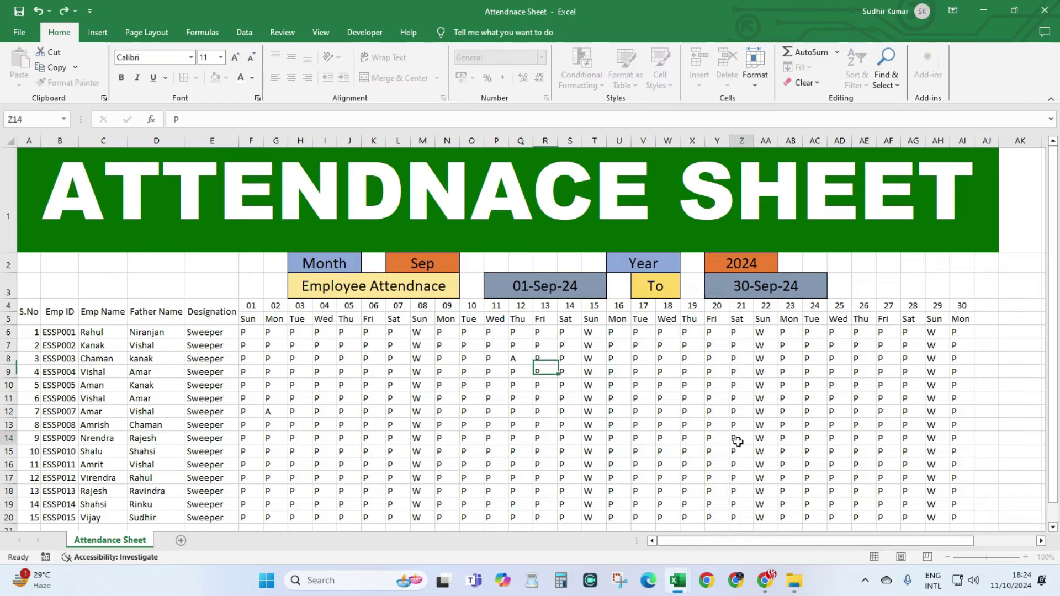
pyautogui.click(742, 438)
pyautogui.write('a')
pyautogui.click(860, 367)
pyautogui.write('a')
# Step: Mark P11 and G9 as H and AD16, V11 and other cells as L
pyautogui.click(496, 398)
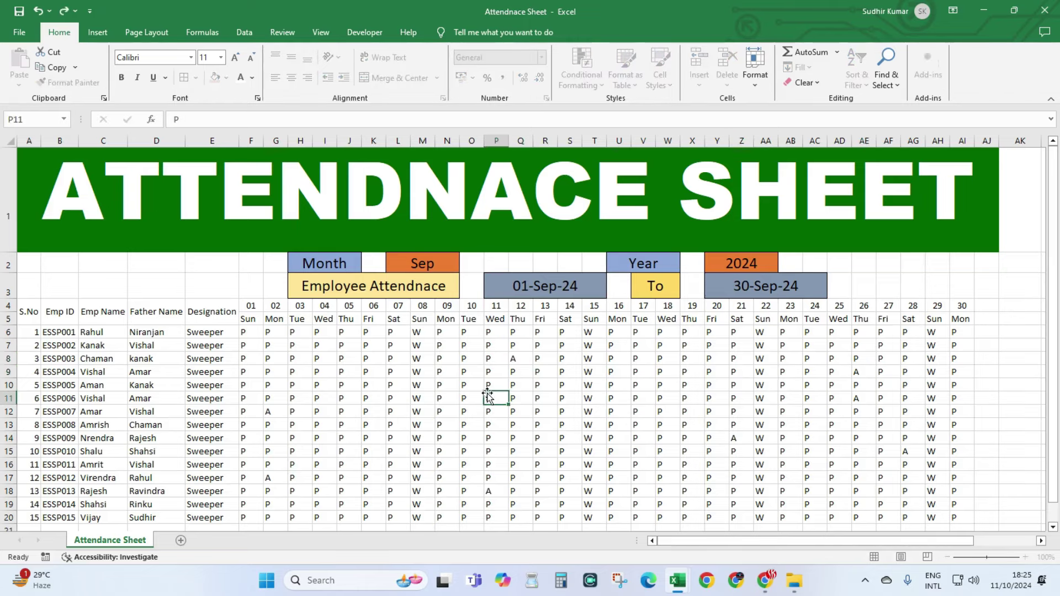
pyautogui.write('h')
pyautogui.click(831, 465)
pyautogui.write('l')
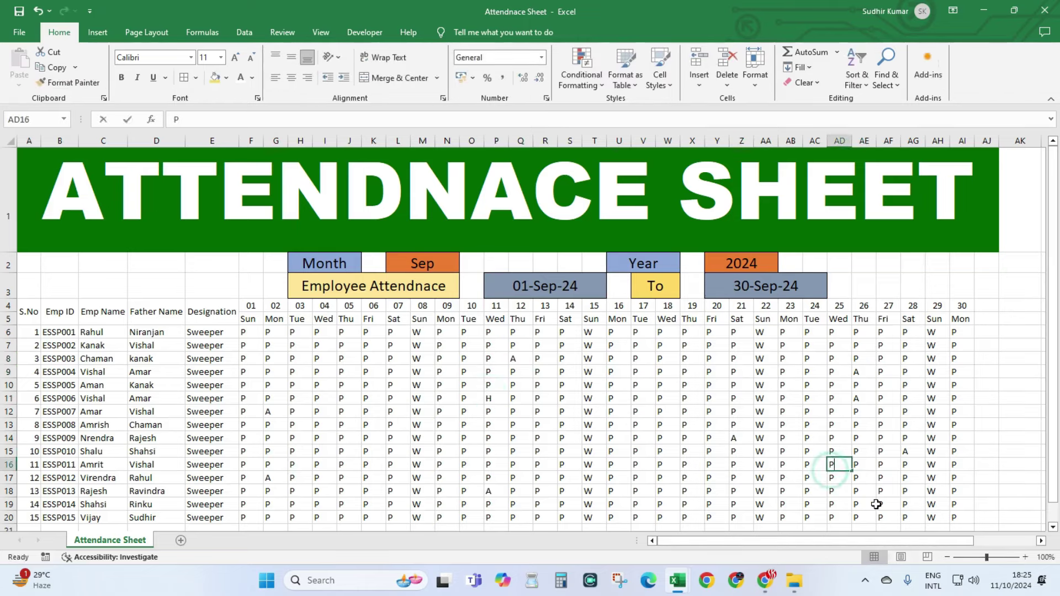
pyautogui.click(276, 372)
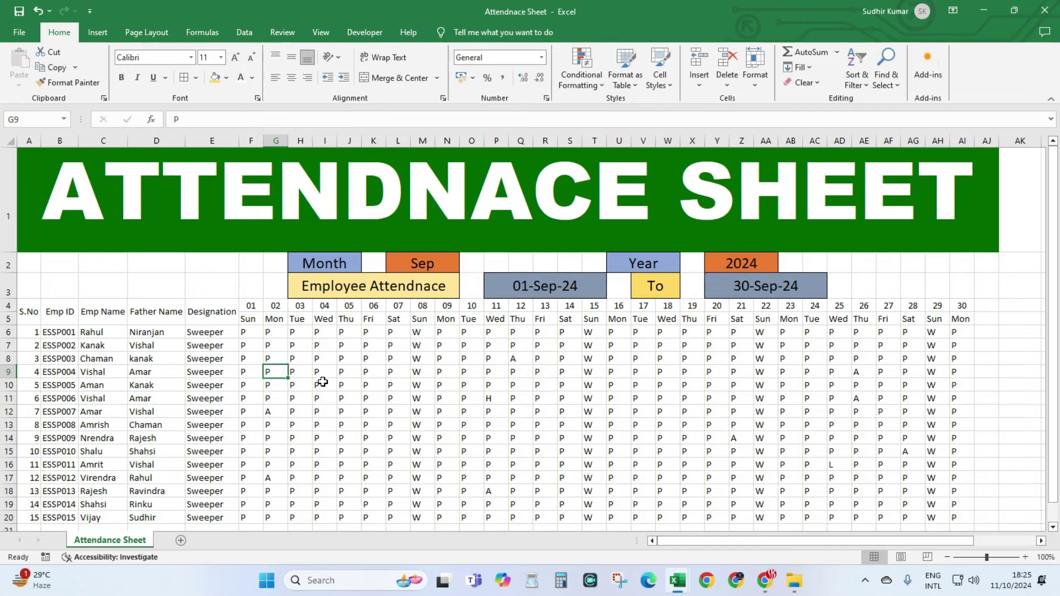
pyautogui.write('H')
pyautogui.click(642, 398)
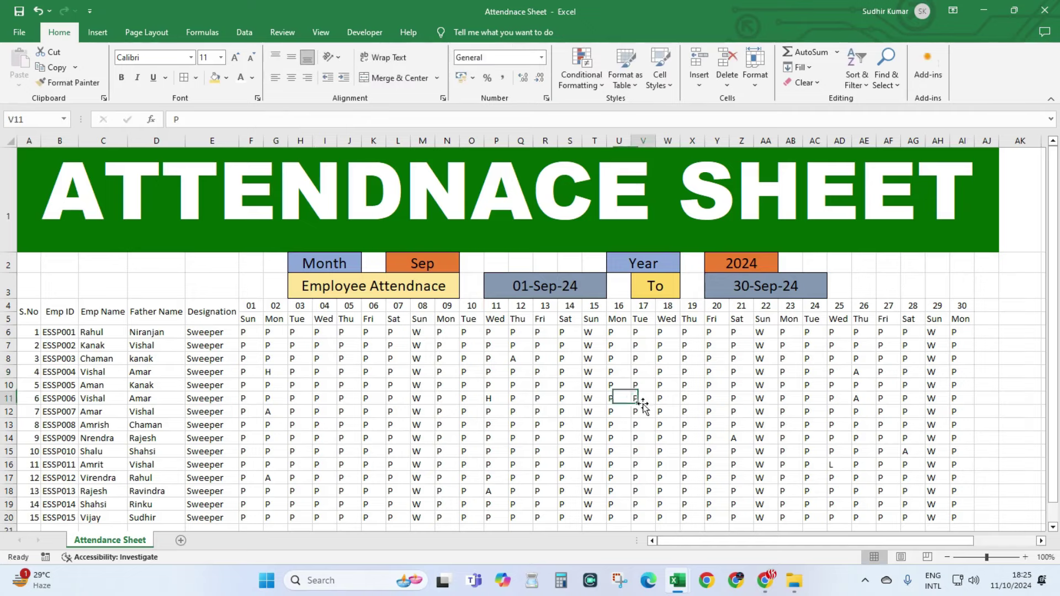
pyautogui.write('l')
pyautogui.click(685, 491)
pyautogui.write('l')
pyautogui.click(881, 398)
pyautogui.write('l')
pyautogui.click(545, 465)
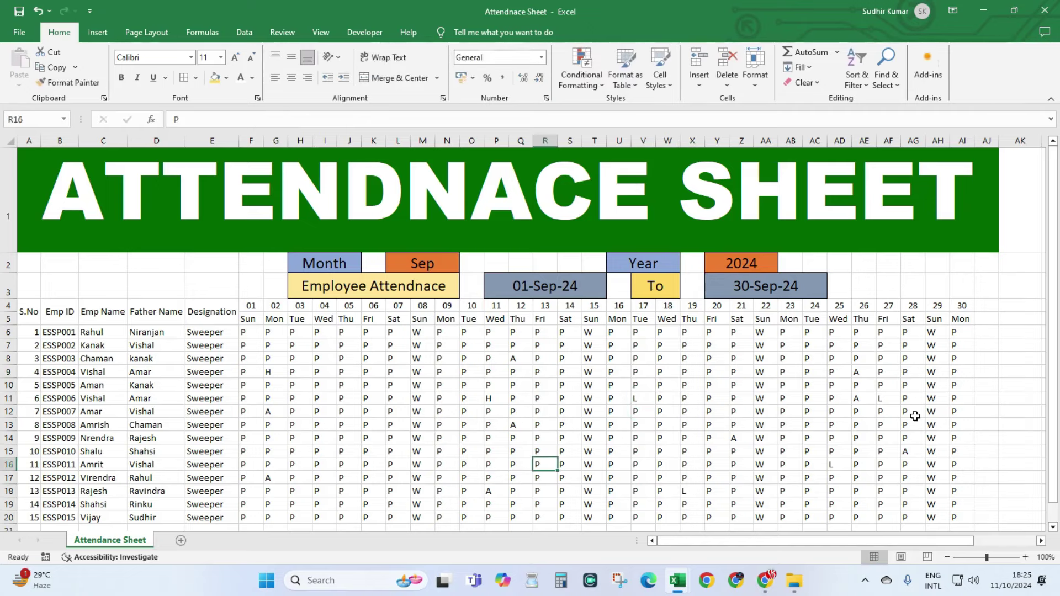
pyautogui.scroll(-1, 663, 456)
pyautogui.scroll(1, 644, 455)
pyautogui.moveTo(256, 336); pyautogui.dragTo(957, 519)
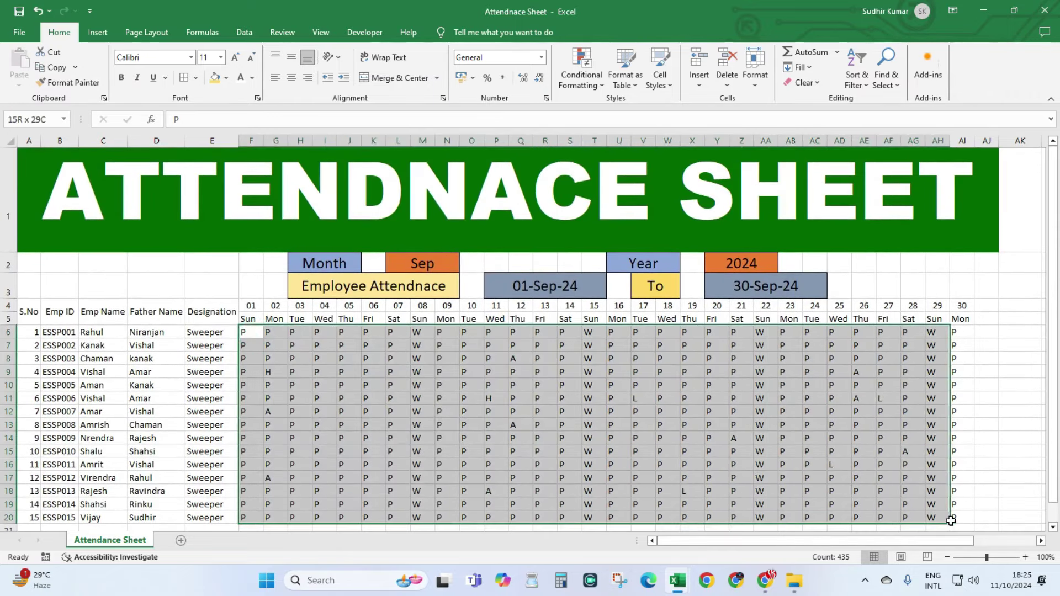
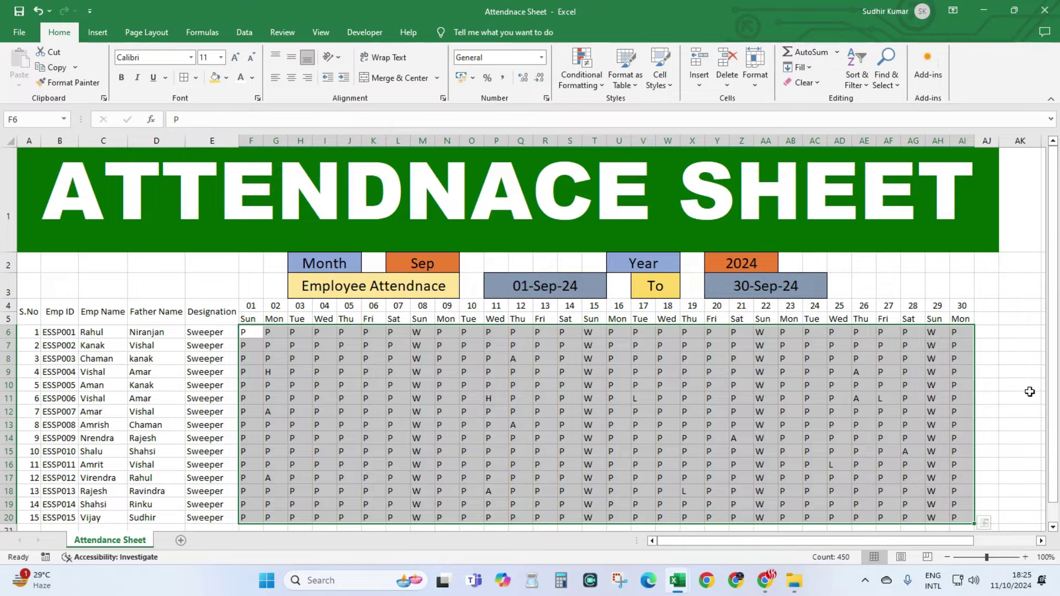
# Step: Add a 'Total persent' header in AK4 and =COUNTIF(F6:AJ6,"P") in AK6
pyautogui.click(1021, 305)
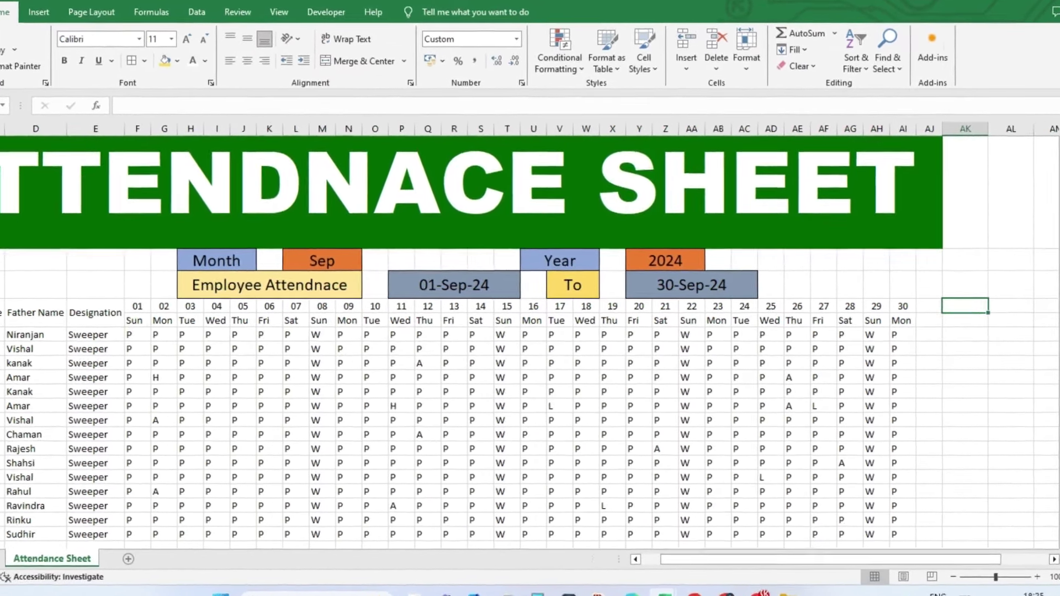
pyautogui.write('Total persent')
pyautogui.press('Return')
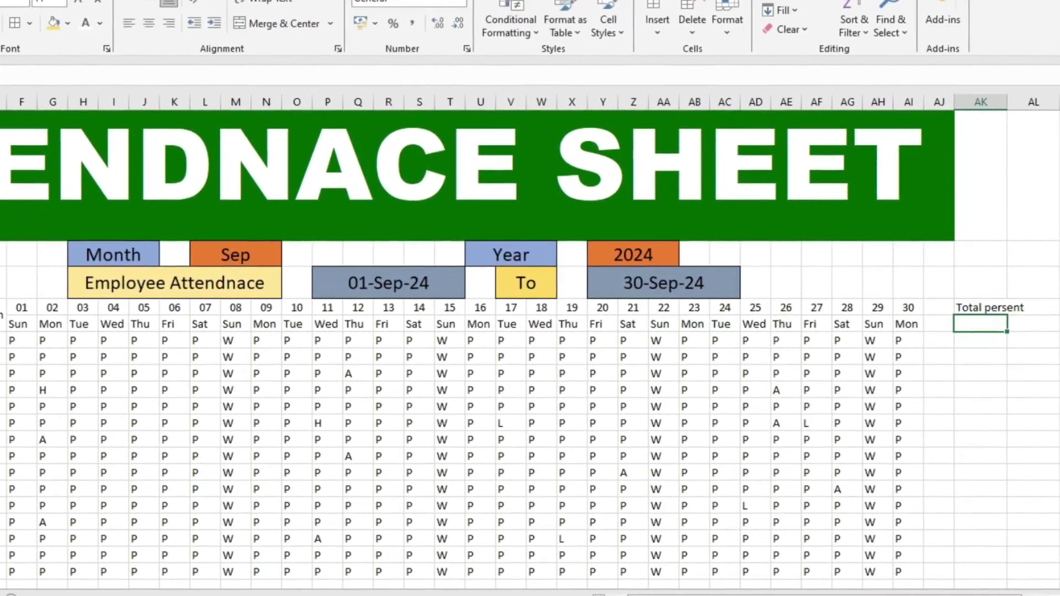
pyautogui.click(973, 338)
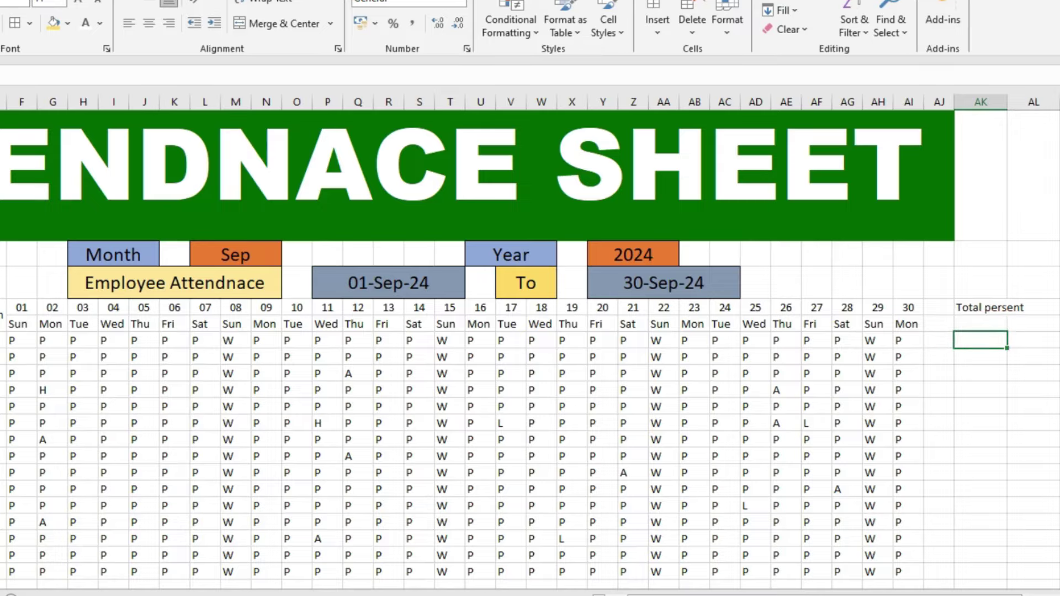
pyautogui.write('=')
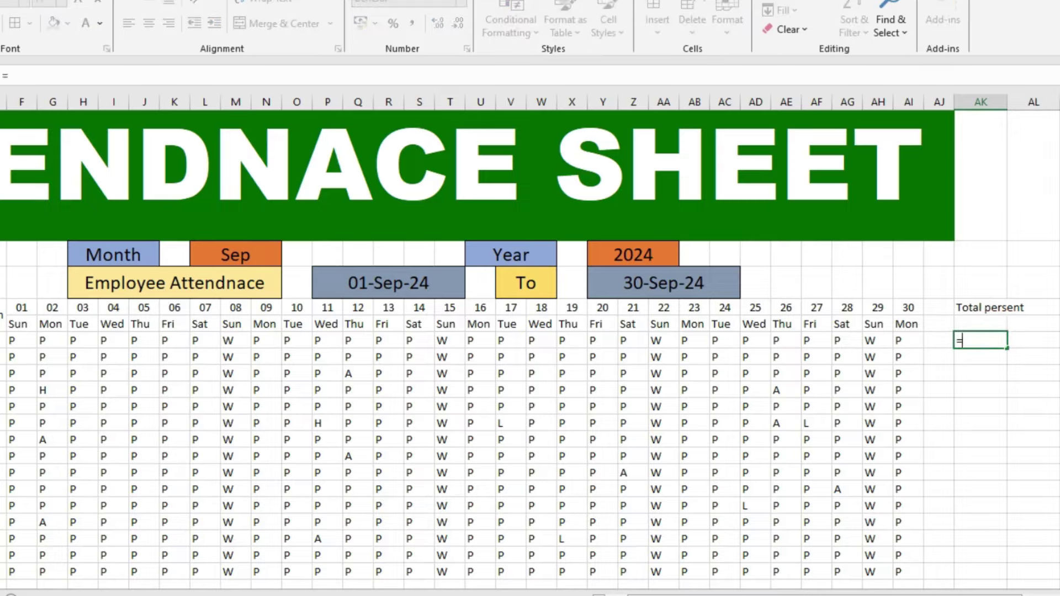
pyautogui.write('counti')
pyautogui.press('Tab')
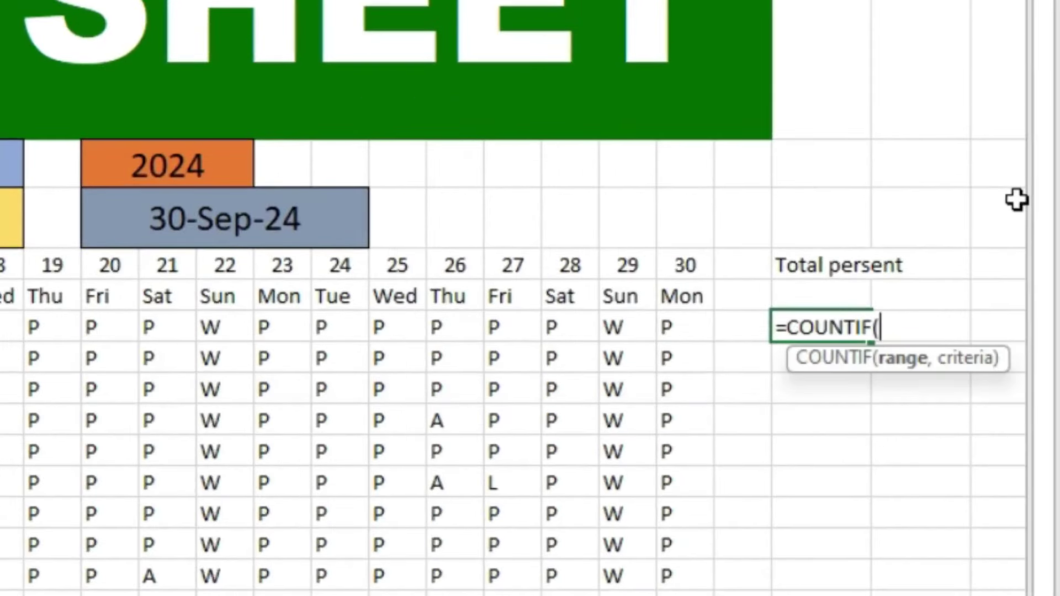
pyautogui.moveTo(745, 327); pyautogui.dragTo(185, 330)
pyautogui.write(',"P')
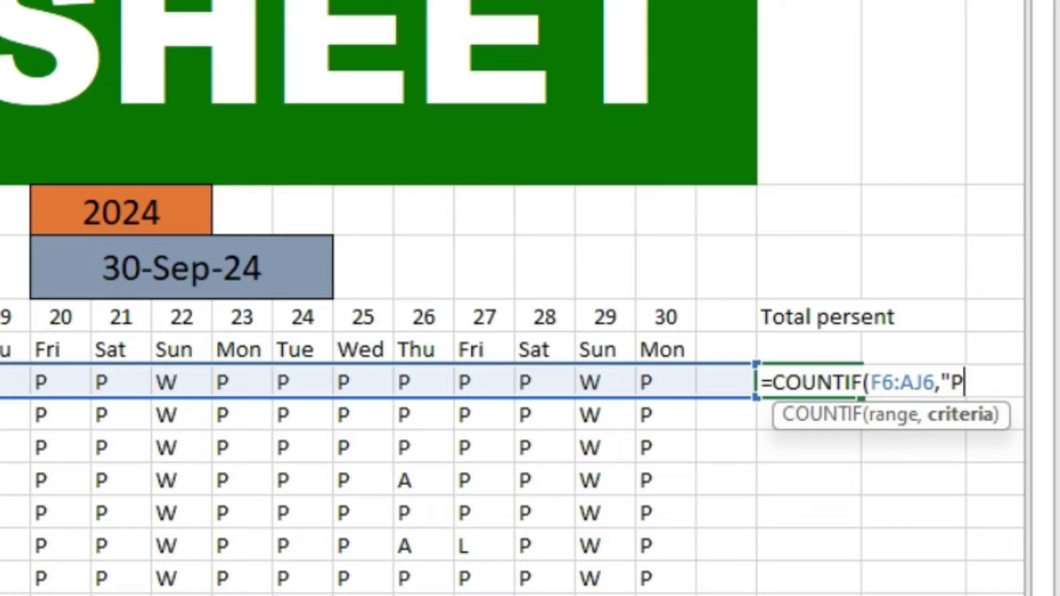
pyautogui.write('")')
pyautogui.press('Return')
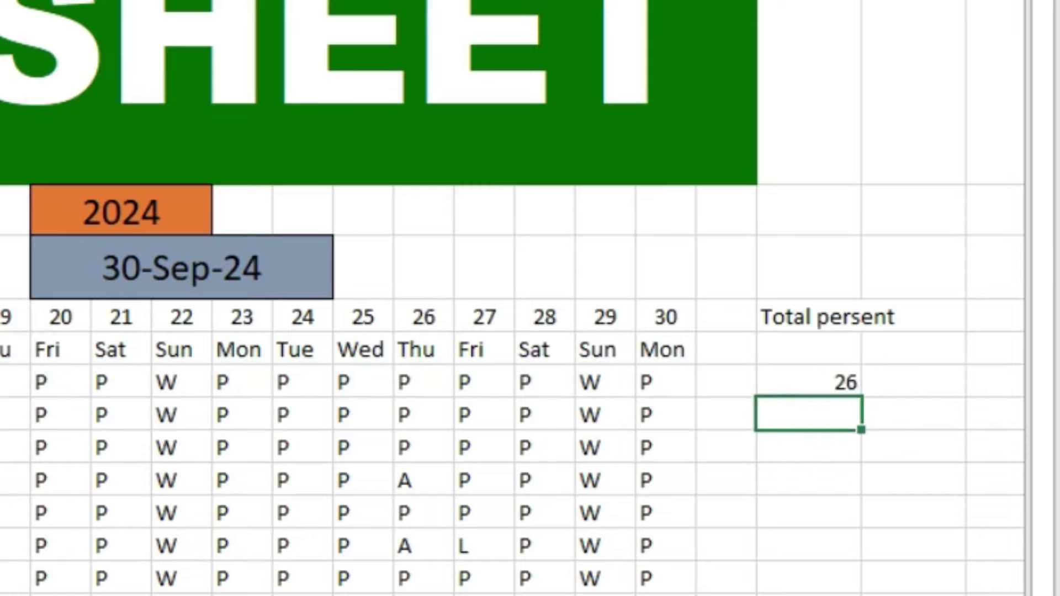
# Step: Fill the present-count formula down to AK20 for all 15 employees
pyautogui.click(814, 375)
pyautogui.scroll(-3, 821, 208)
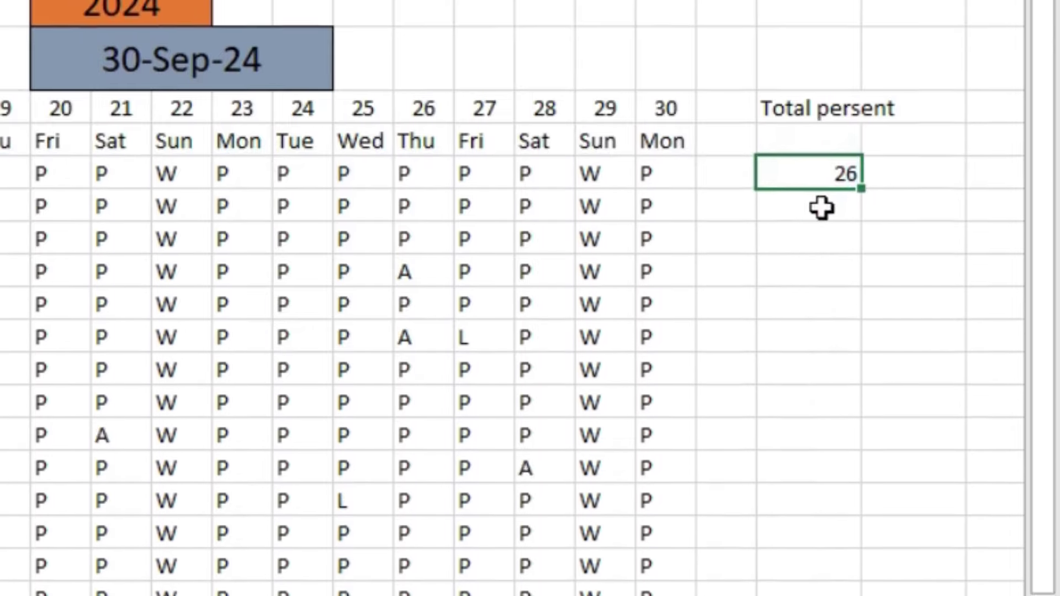
pyautogui.moveTo(862, 101); pyautogui.dragTo(857, 543)
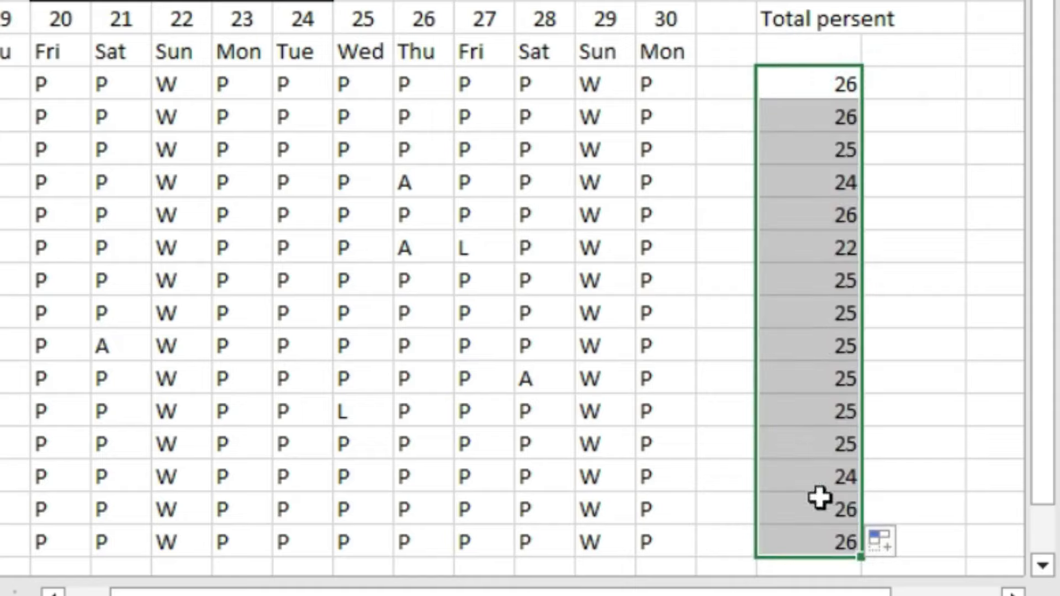
pyautogui.click(805, 22)
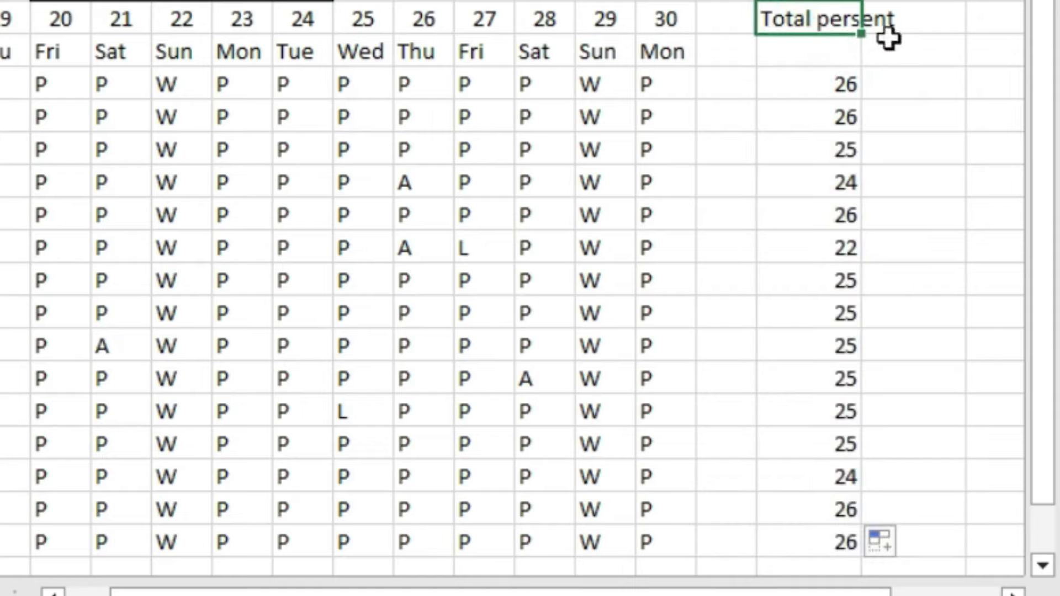
# Step: Add a 'Total Weeklyoff' header in AL4 and =COUNTIF(F6:AJ6,"W") in AL6
pyautogui.click(911, 17)
pyautogui.write('tal We')
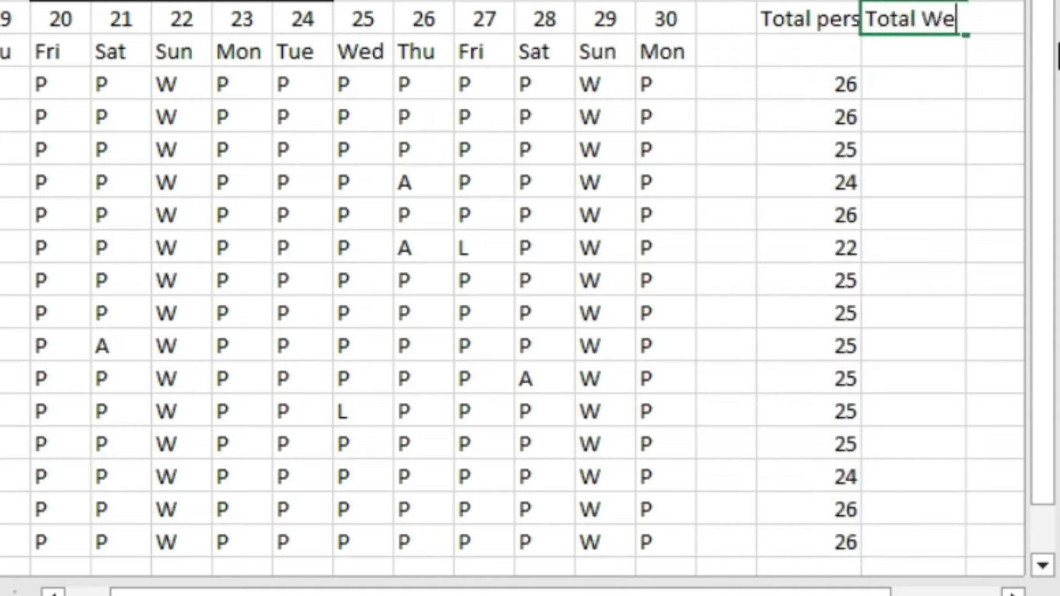
pyautogui.write('eklyoff')
pyautogui.press('Return')
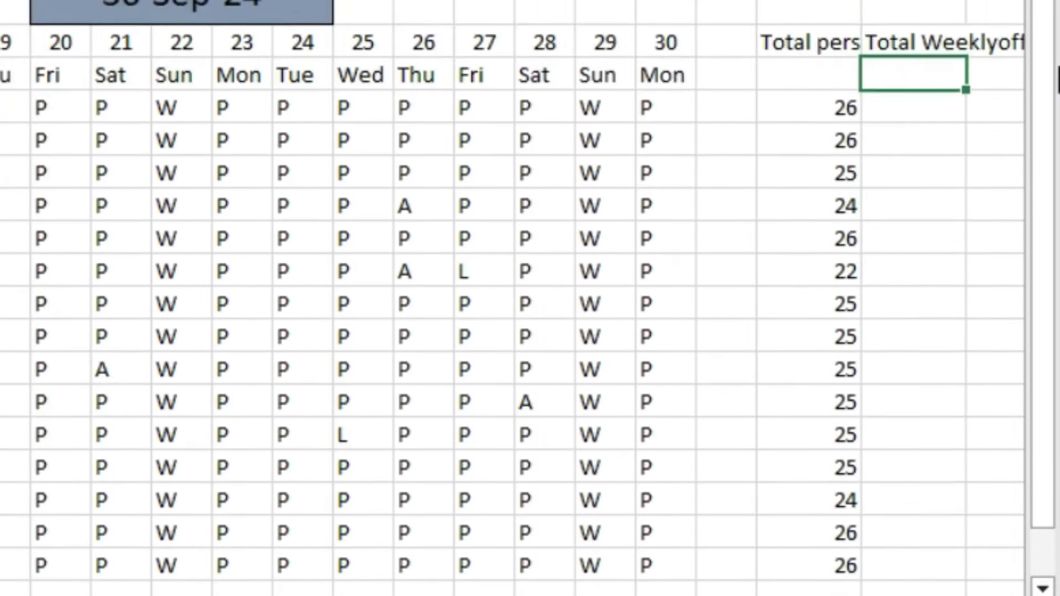
pyautogui.press('Return')
pyautogui.write('=coun')
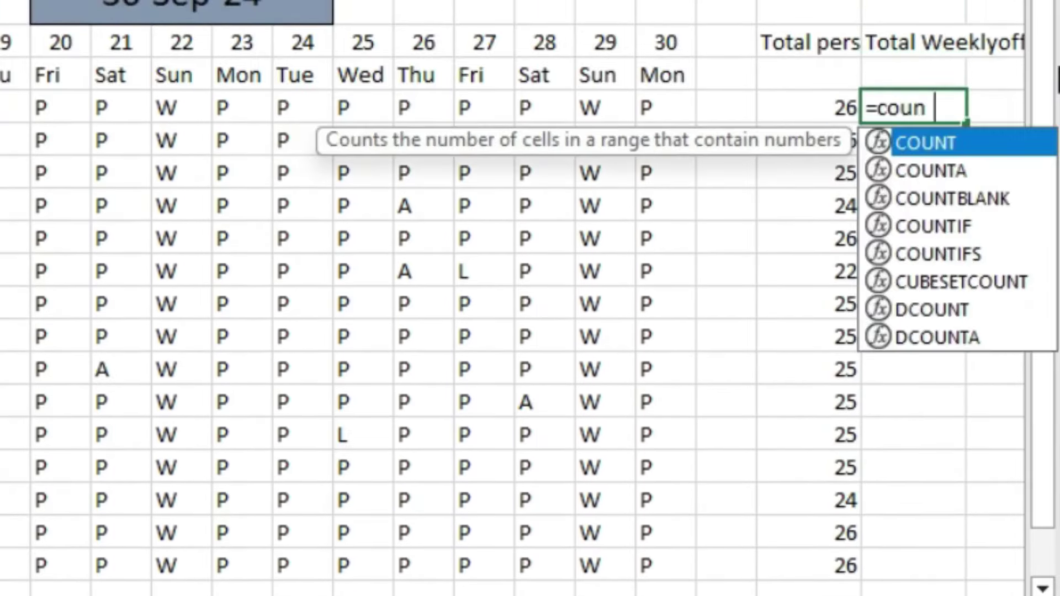
pyautogui.write('tif')
pyautogui.press('Tab')
pyautogui.moveTo(732, 107); pyautogui.dragTo(185, 340)
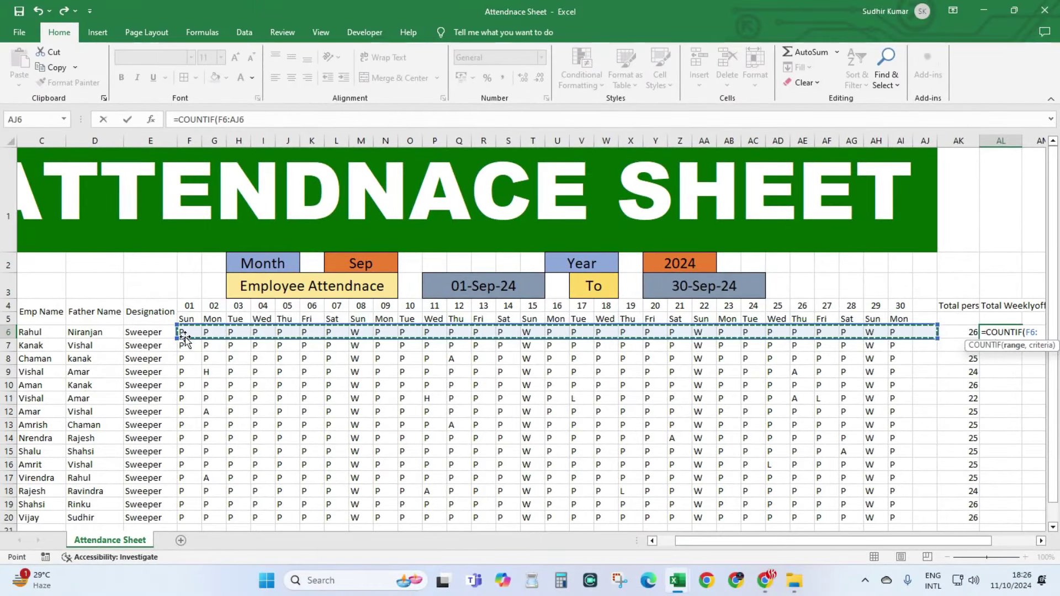
pyautogui.write(',')
pyautogui.write('""')
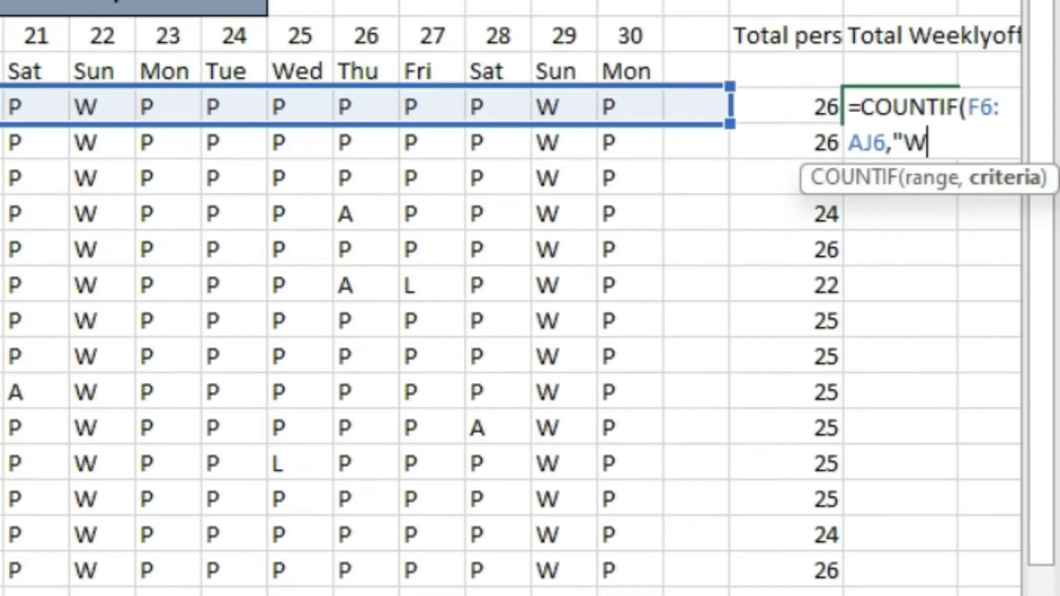
pyautogui.write(')')
pyautogui.press('Return')
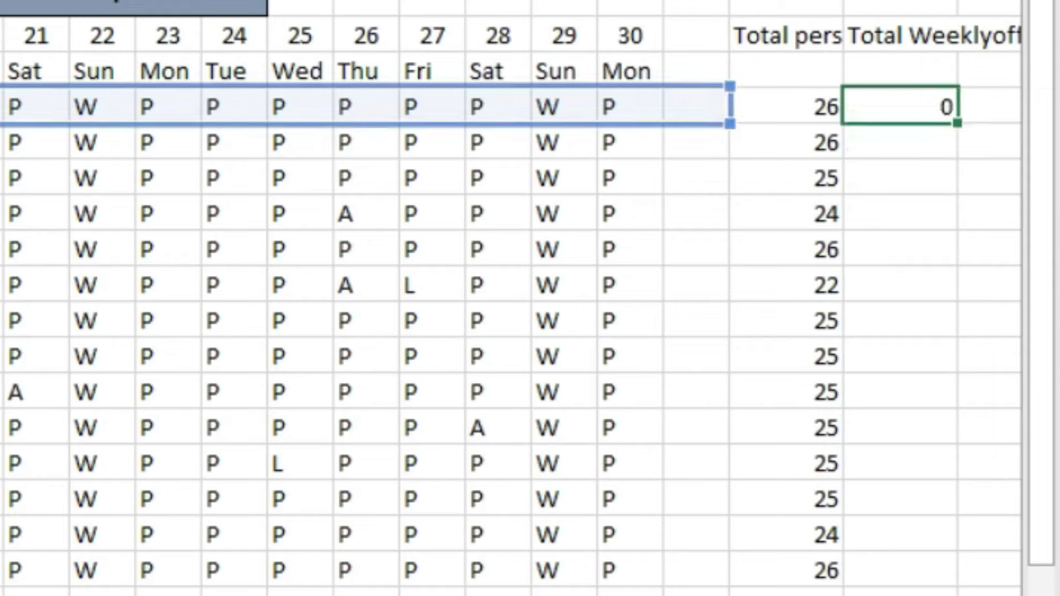
# Step: Fill the weekly-off count down to AL20 for every employee
pyautogui.click(876, 105)
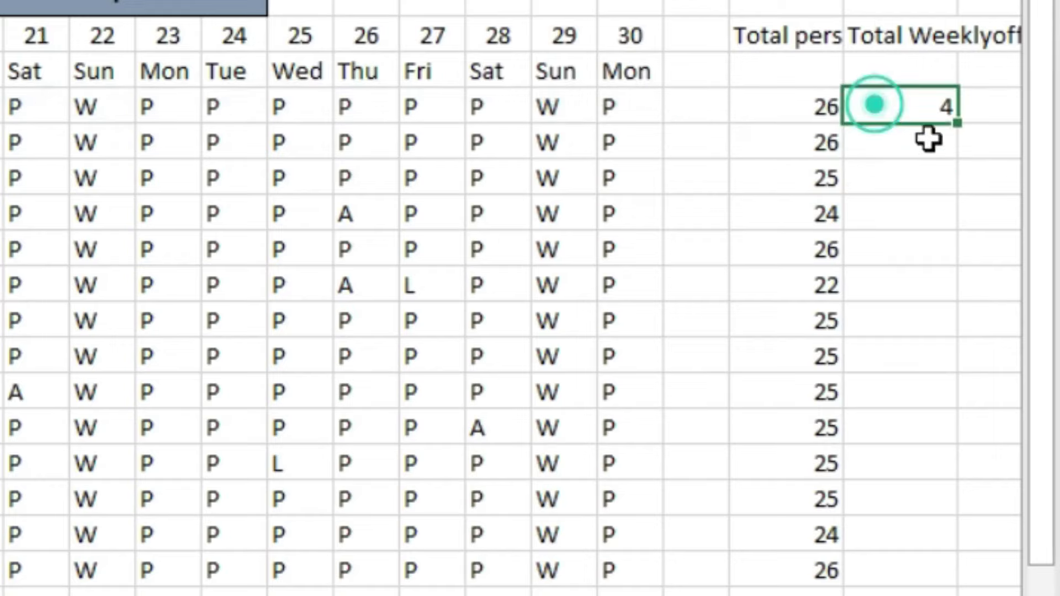
pyautogui.moveTo(956, 123); pyautogui.dragTo(950, 521)
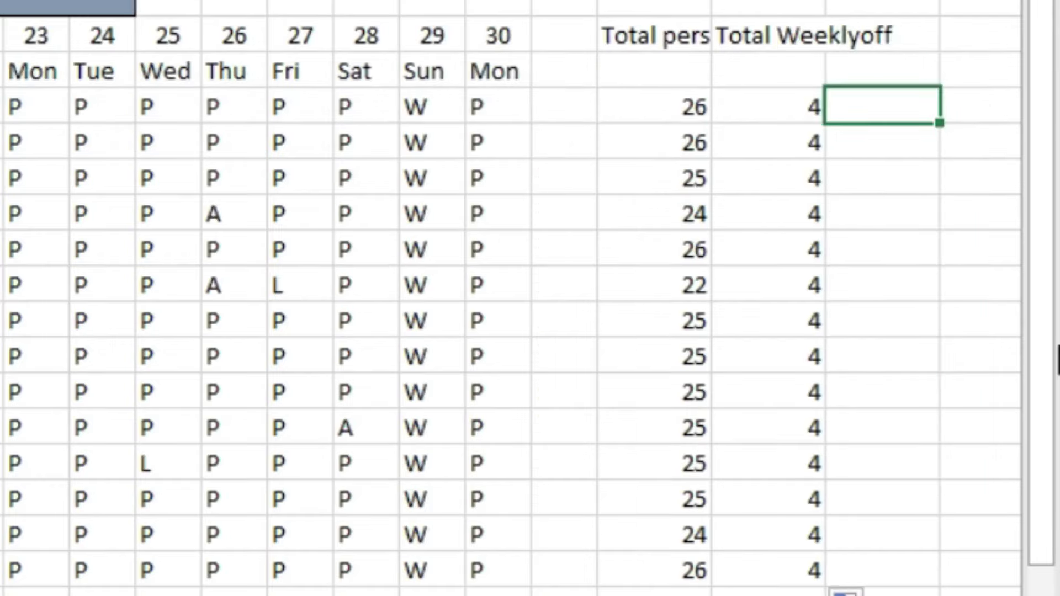
pyautogui.press('Up')
# Step: Enter the 'Total Leave' header in AM4
pyautogui.press('Up')
pyautogui.write('To')
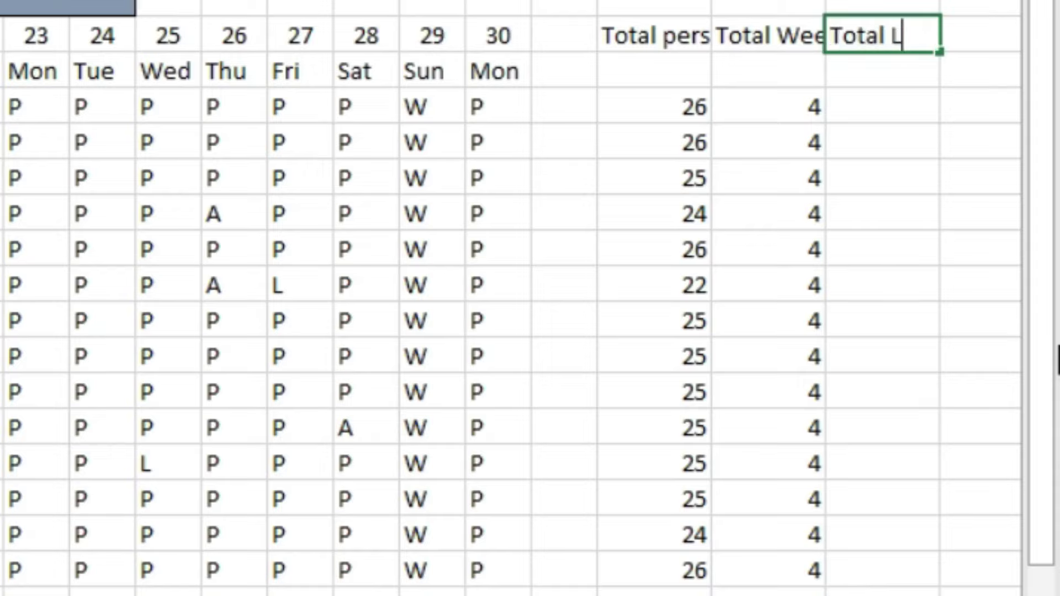
pyautogui.write('ve')
pyautogui.press('Return')
pyautogui.press('Down')
pyautogui.press('Up')
pyautogui.press('Up')
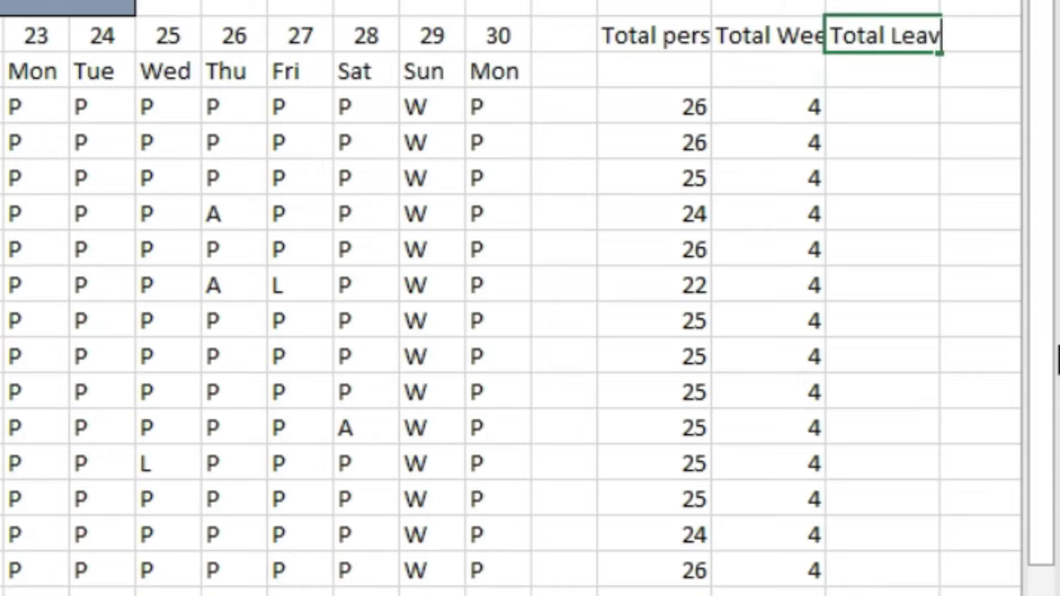
# Step: Enter =COUNTIF(F6:AJ6,"L") in AM6 and fill it down to AM20
pyautogui.press('Down')
pyautogui.press('Down')
pyautogui.write('count')
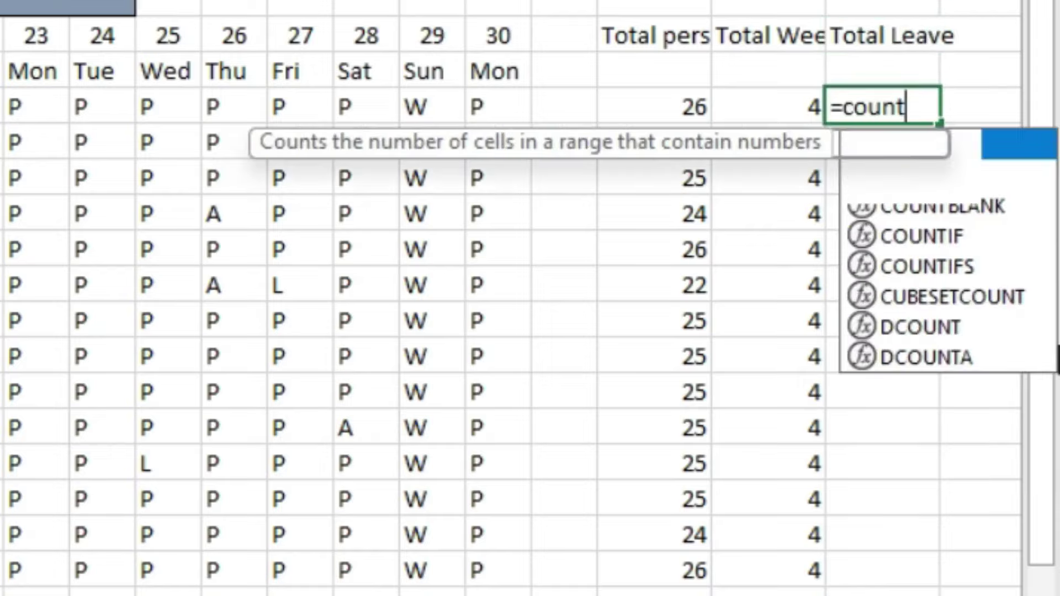
pyautogui.write('i')
pyautogui.press('Tab')
pyautogui.moveTo(879, 332); pyautogui.dragTo(136, 333)
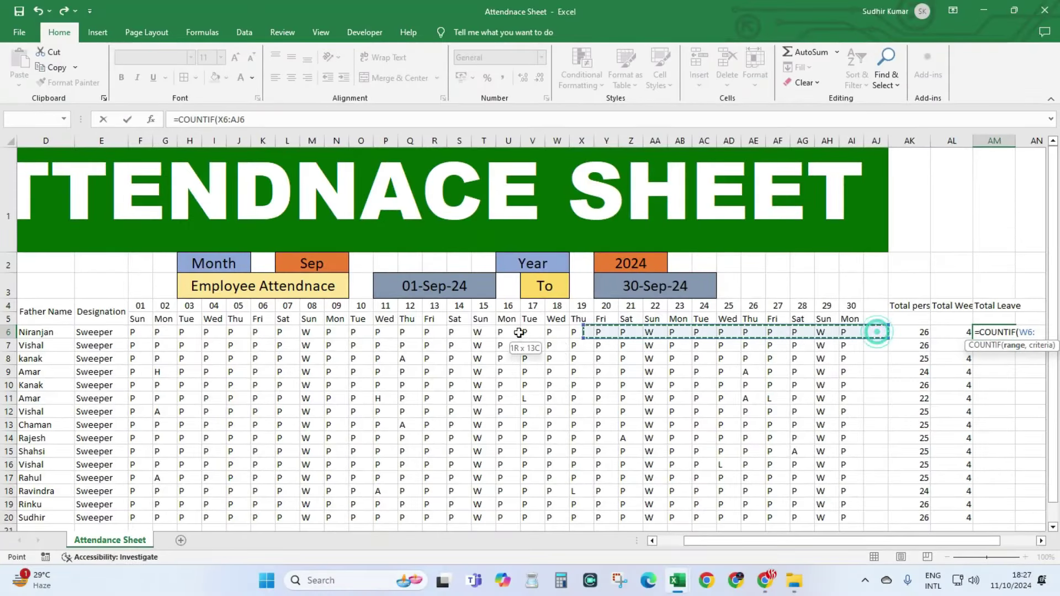
pyautogui.write(',"L')
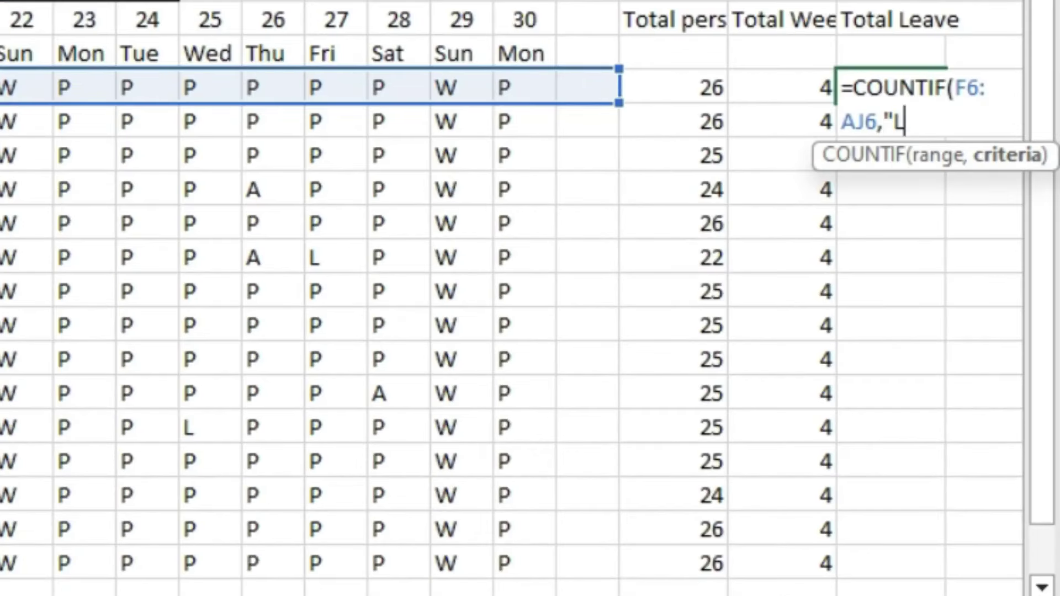
pyautogui.write('")')
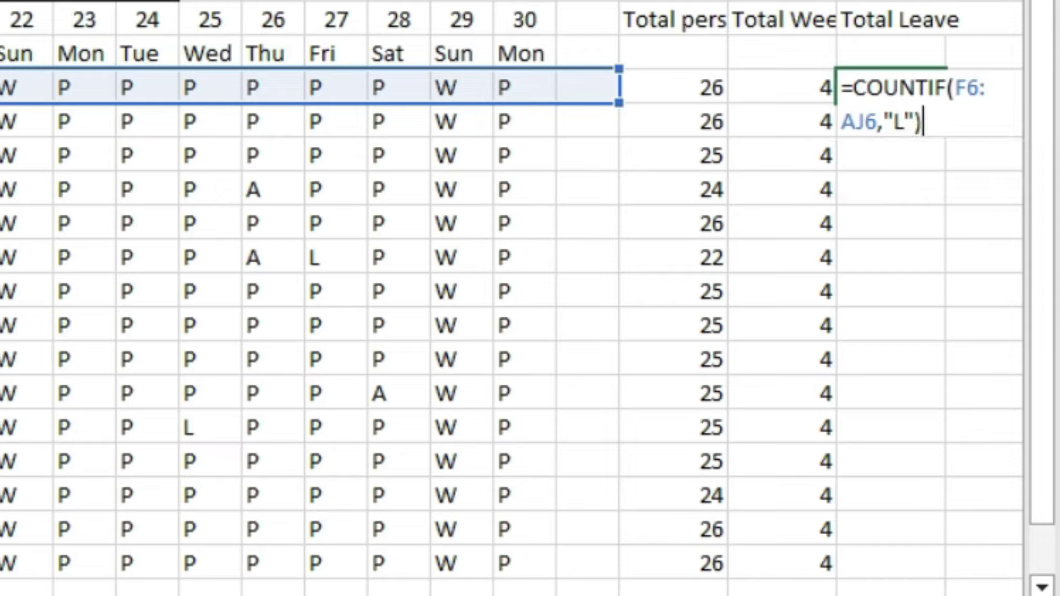
pyautogui.press('Return')
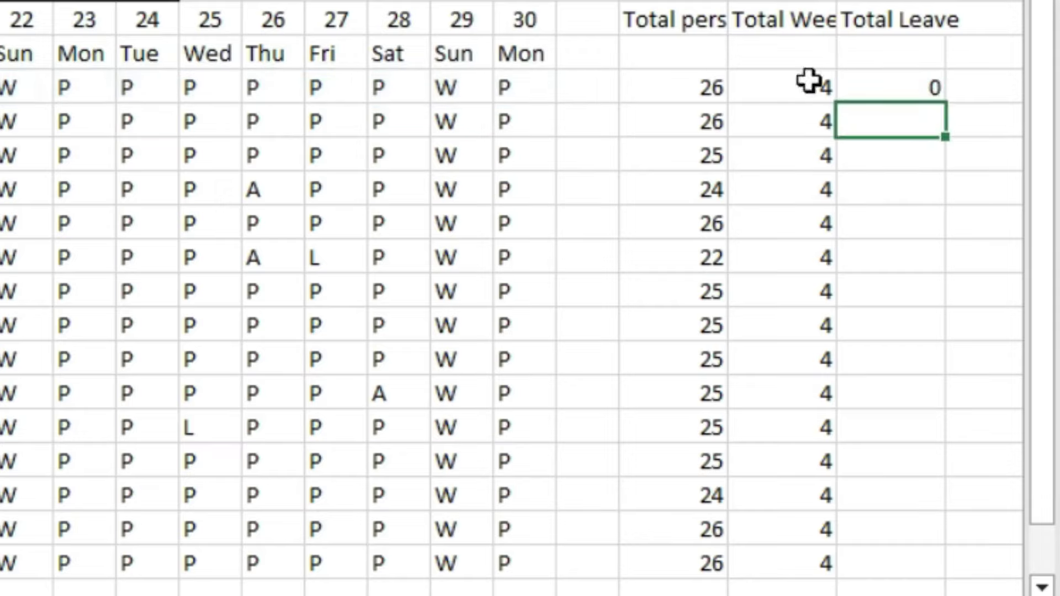
pyautogui.click(847, 80)
pyautogui.moveTo(945, 104); pyautogui.dragTo(947, 569)
# Step: Add a 'Total Absent' header with =COUNTIF(F6:AJ6,"A") in the first employee row
pyautogui.click(959, 18)
pyautogui.write('Total ')
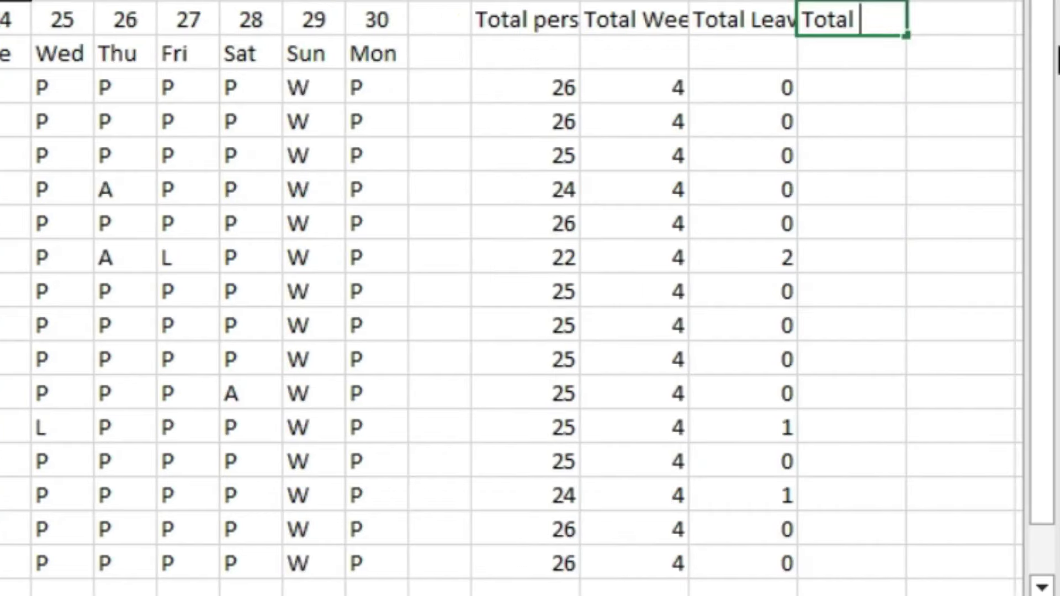
pyautogui.write('Absent')
pyautogui.press('Return')
pyautogui.write('=')
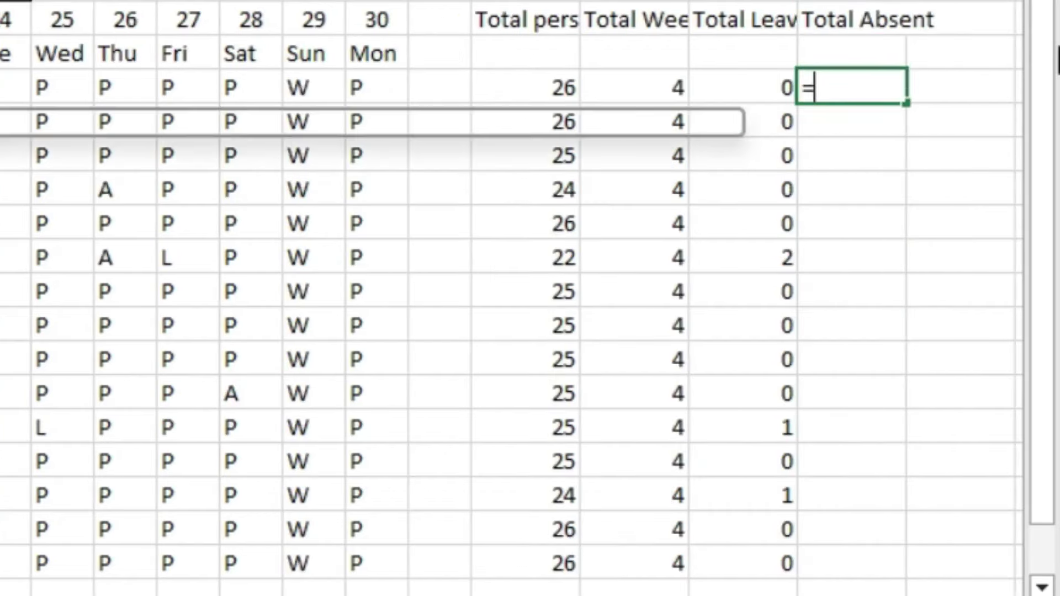
pyautogui.write('countif')
pyautogui.press('Tab')
pyautogui.moveTo(819, 332); pyautogui.dragTo(96, 338)
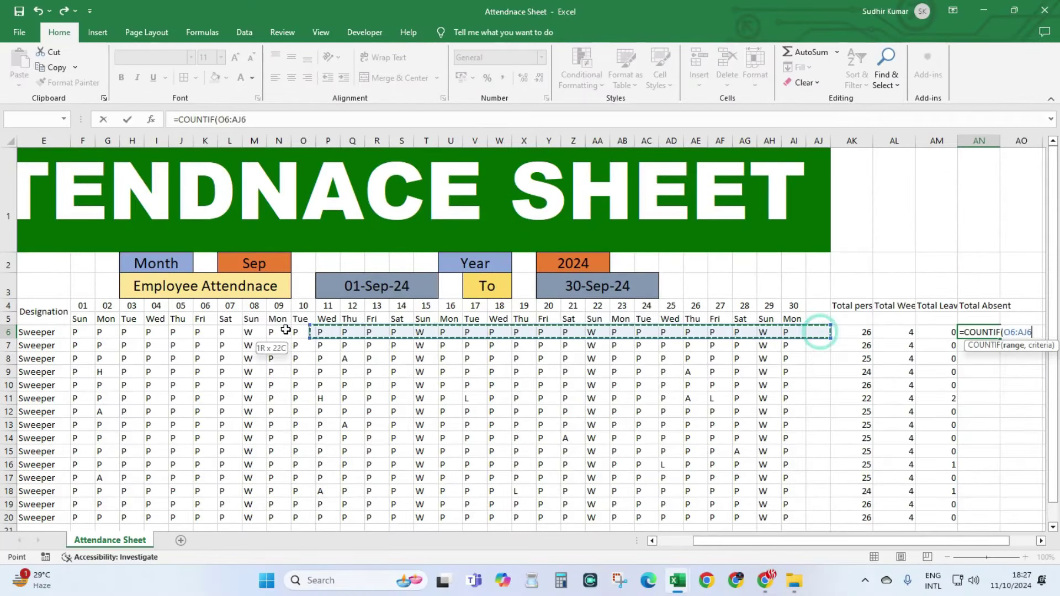
pyautogui.write(',')
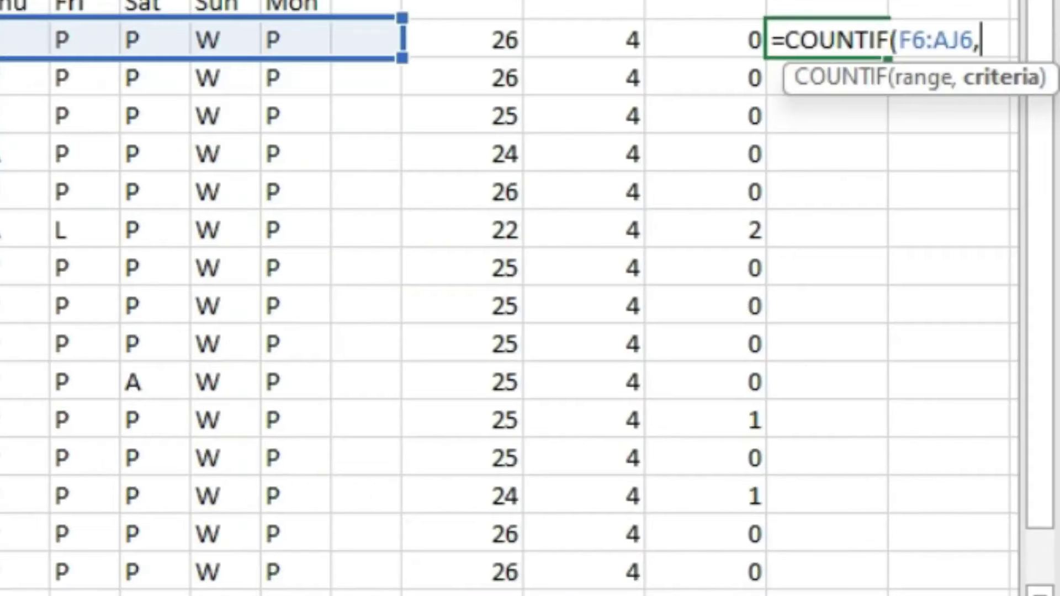
pyautogui.write('"A"')
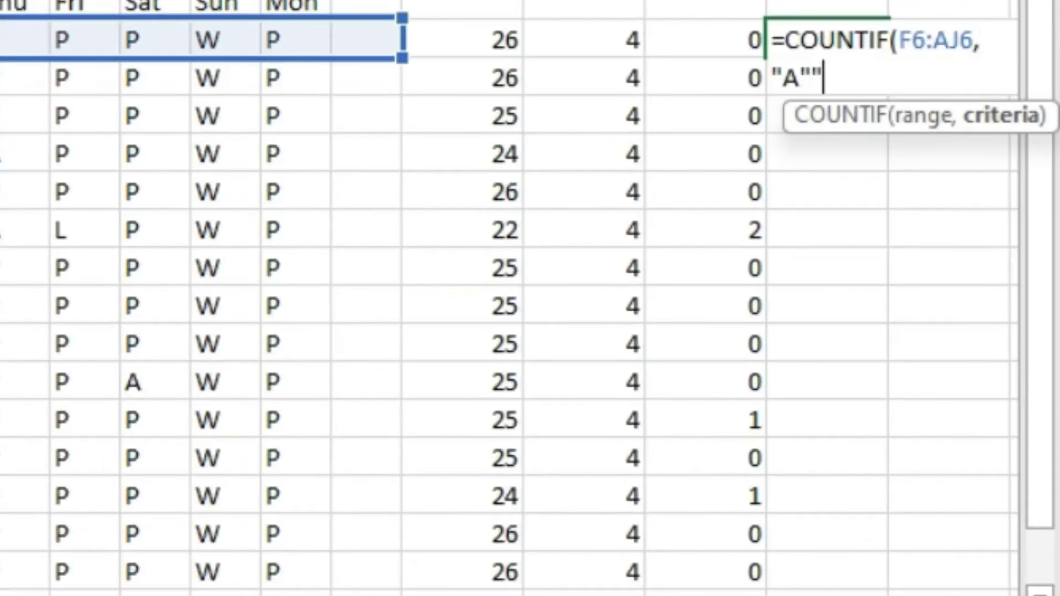
pyautogui.write(')')
pyautogui.press('Return')
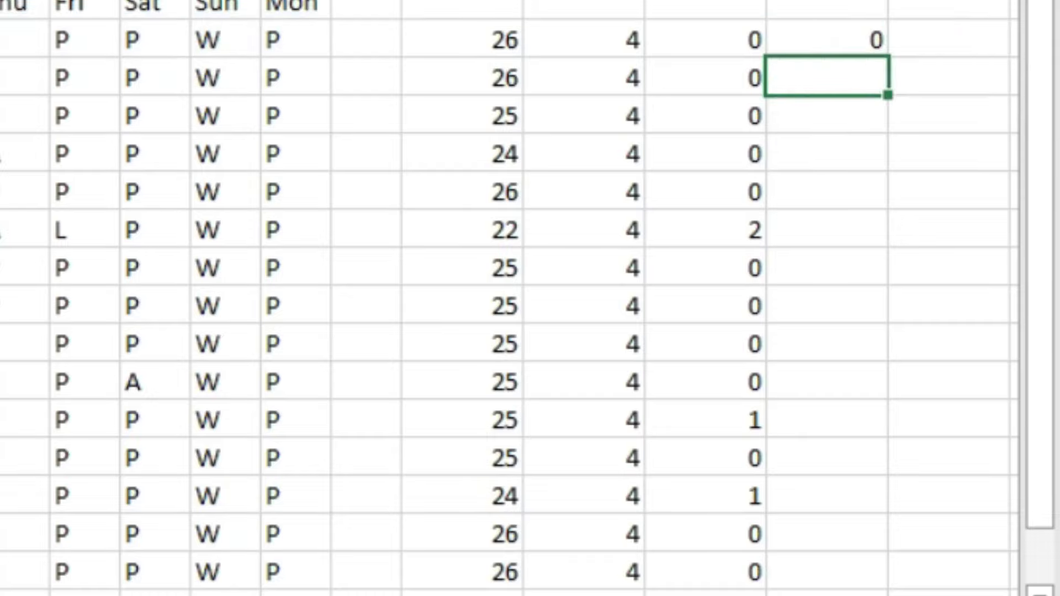
# Step: Fill the absence-count formula down to every employee row
pyautogui.click(793, 35)
pyautogui.moveTo(888, 59); pyautogui.dragTo(881, 580)
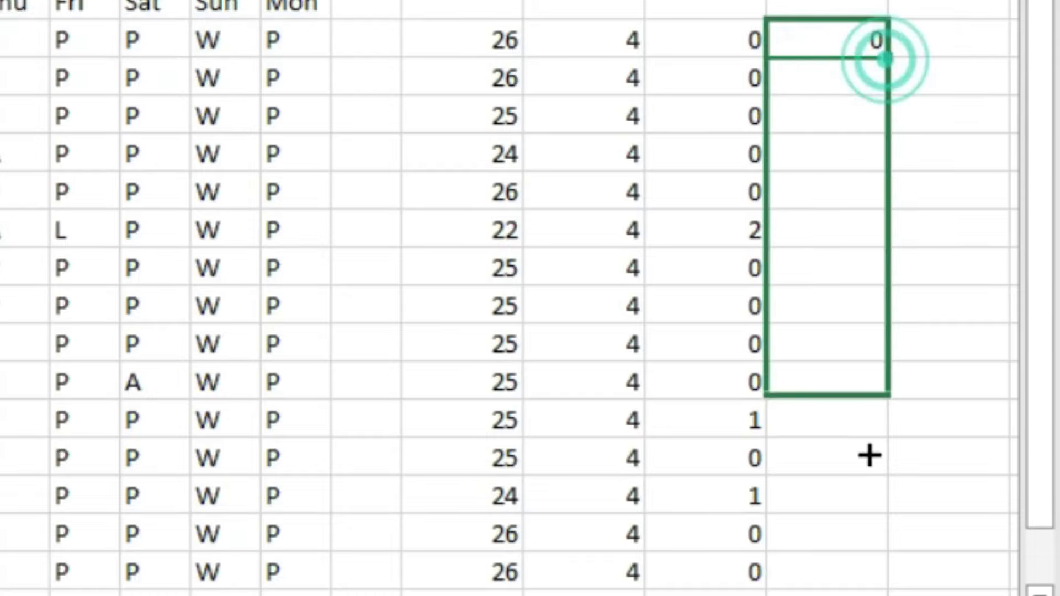
pyautogui.click(939, 2)
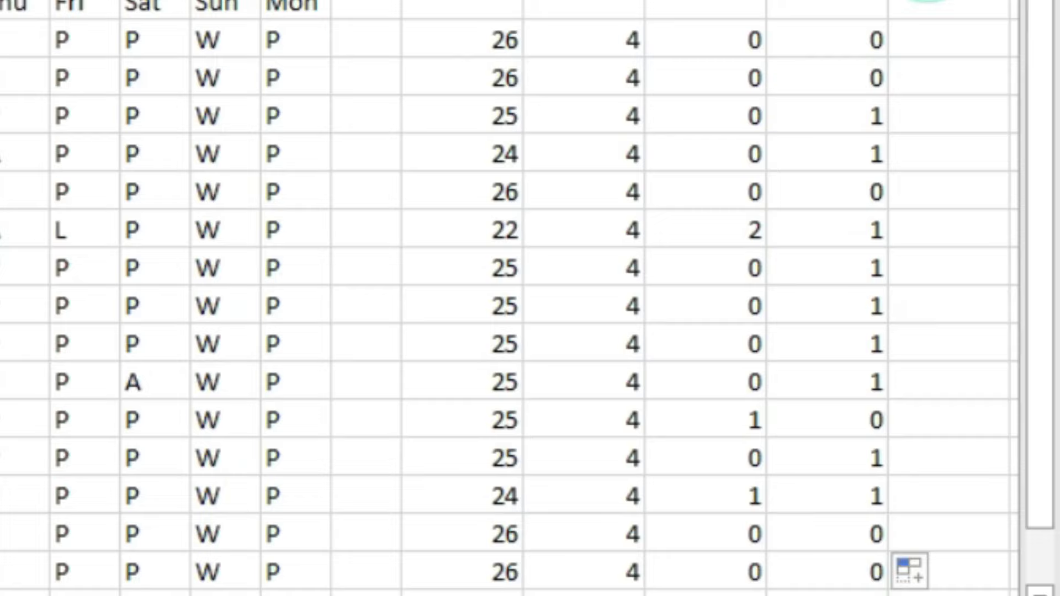
# Step: Add a 'Total HoliDay' header with =COUNTIF(F6:AJ6,"H") in the first employee row
pyautogui.write('Total H')
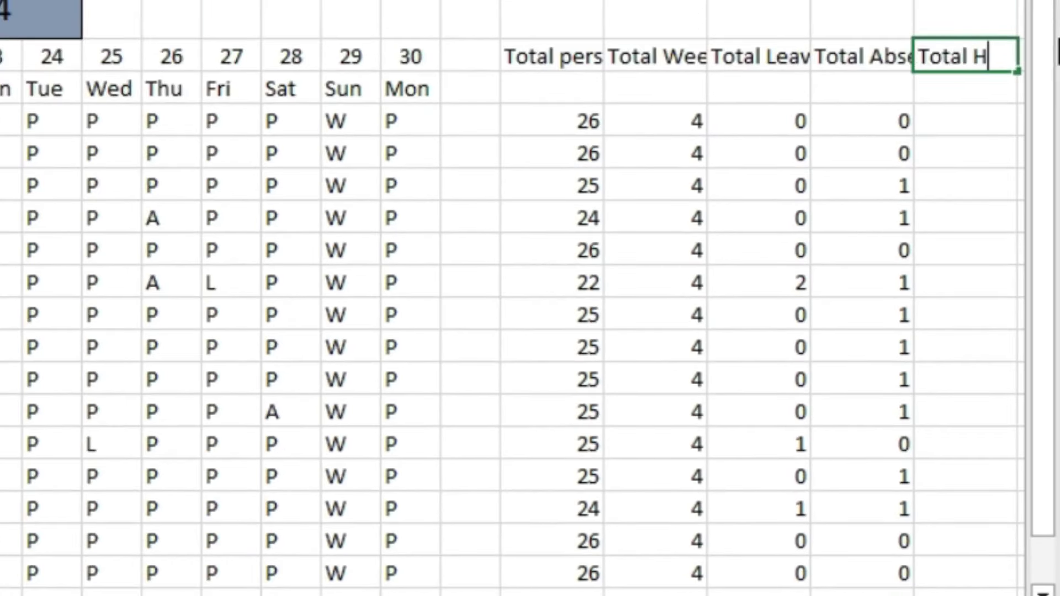
pyautogui.write('liDays')
pyautogui.press('Return')
pyautogui.press('Return')
pyautogui.press('Up')
pyautogui.write('=count')
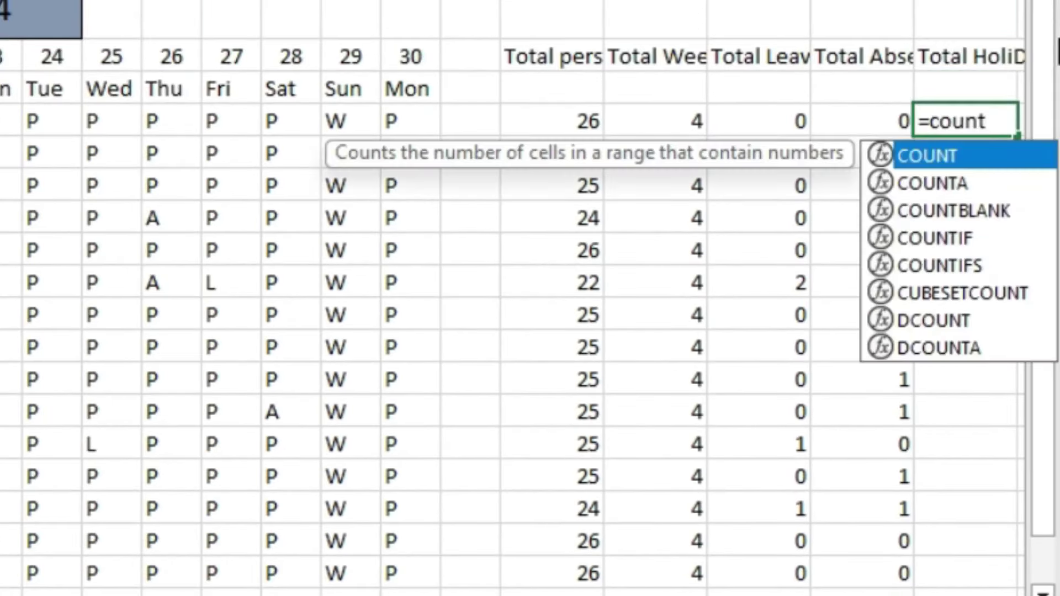
pyautogui.press('Down')
pyautogui.press('Down')
pyautogui.press('Down')
pyautogui.press('Tab')
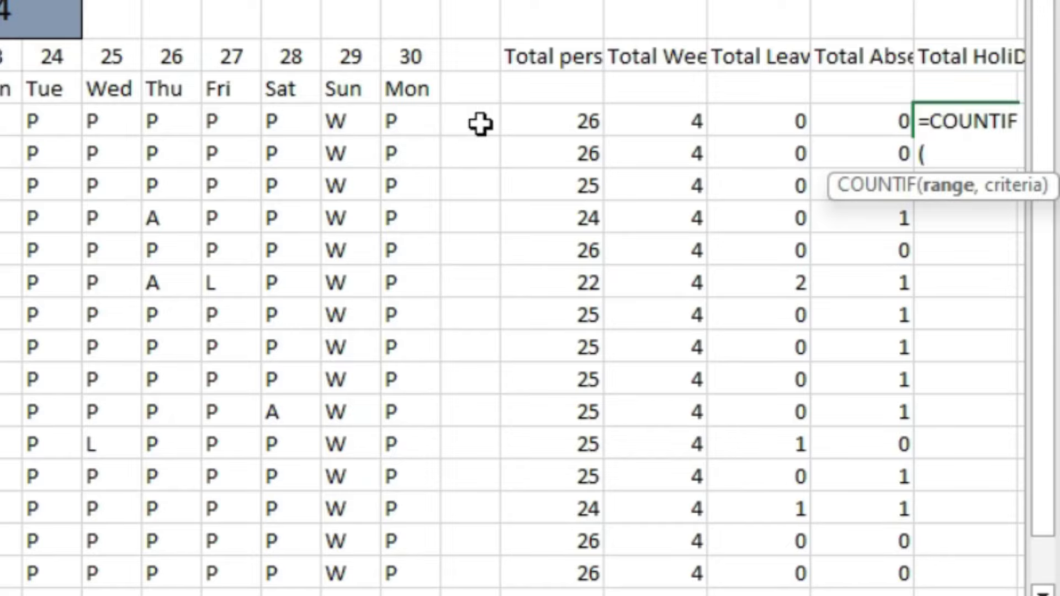
pyautogui.moveTo(480, 121)
pyautogui.mouseDown()
pyautogui.moveTo(352, 326)
pyautogui.moveTo(83, 332)
pyautogui.mouseUp()
pyautogui.write(',')
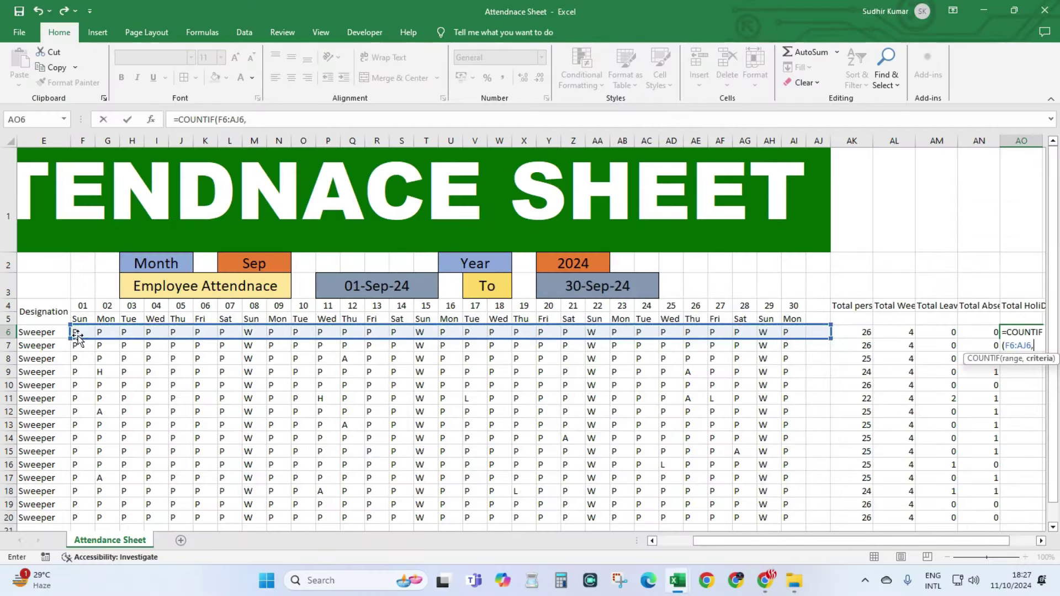
pyautogui.write('"H""')
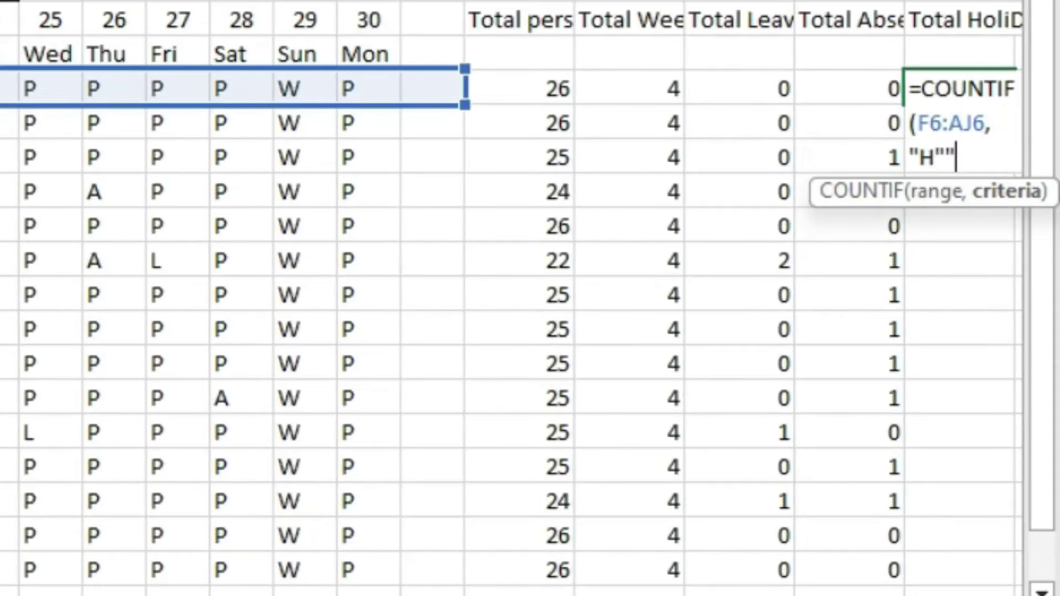
pyautogui.press('BackSpace')
pyautogui.write(')')
pyautogui.press('Return')
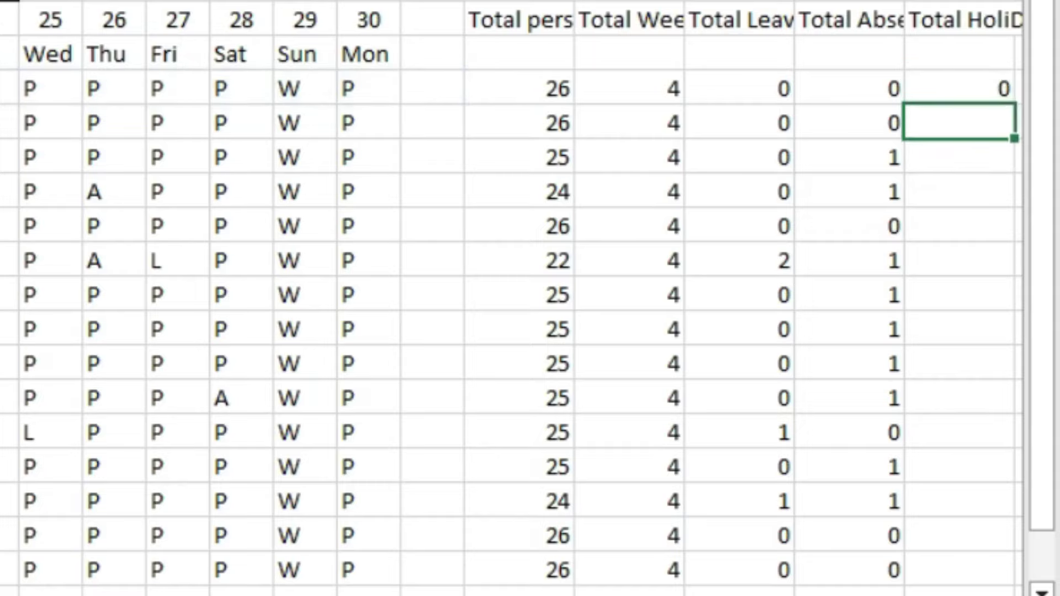
# Step: Fill the holiday count down all rows, then select the Total persent header's two cells
pyautogui.click(960, 87)
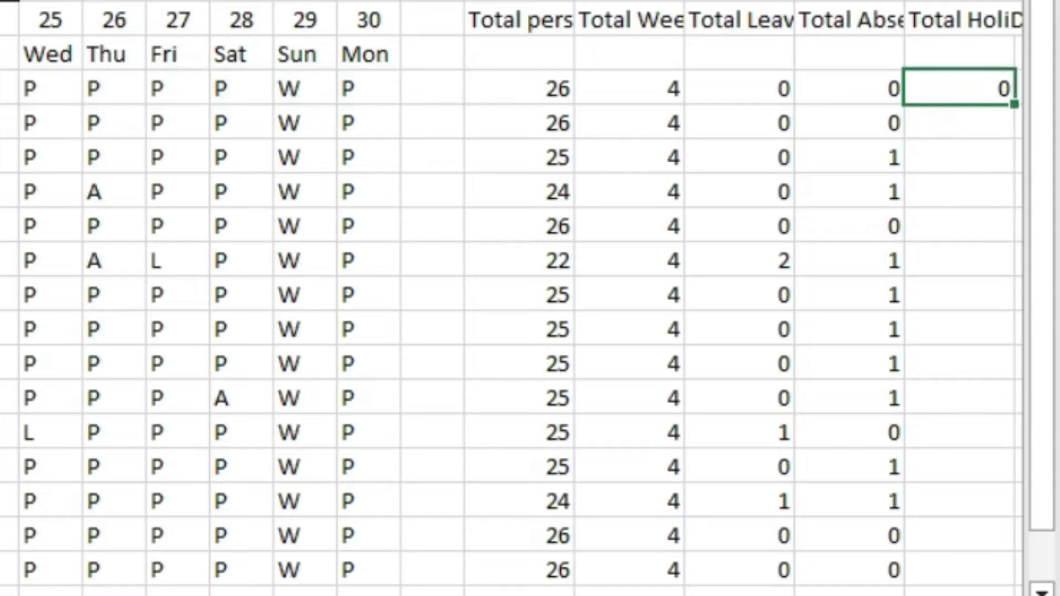
pyautogui.doubleClick(1015, 104)
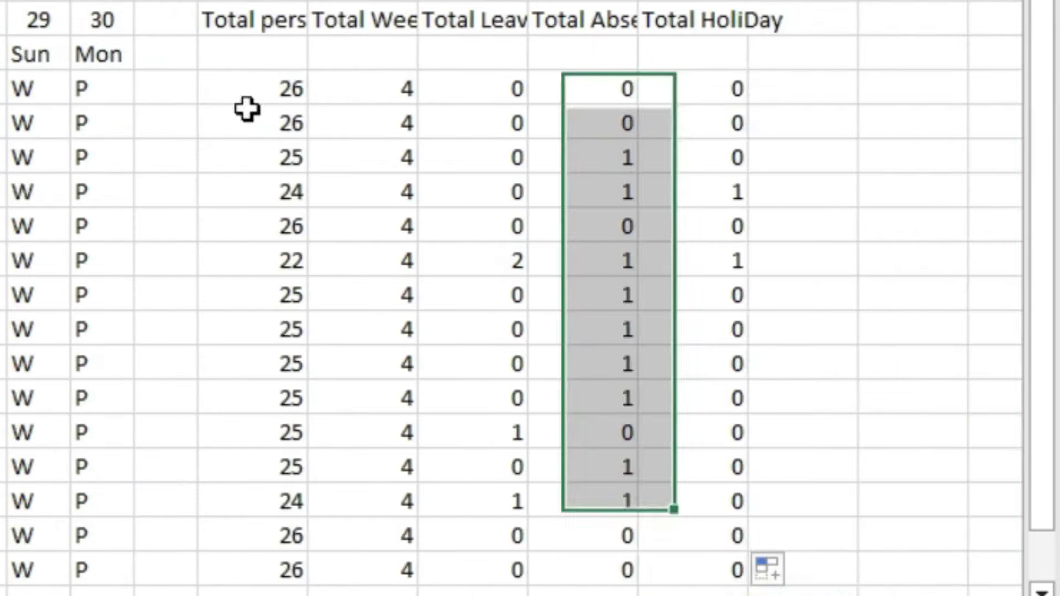
pyautogui.click(247, 116)
pyautogui.click(250, 94)
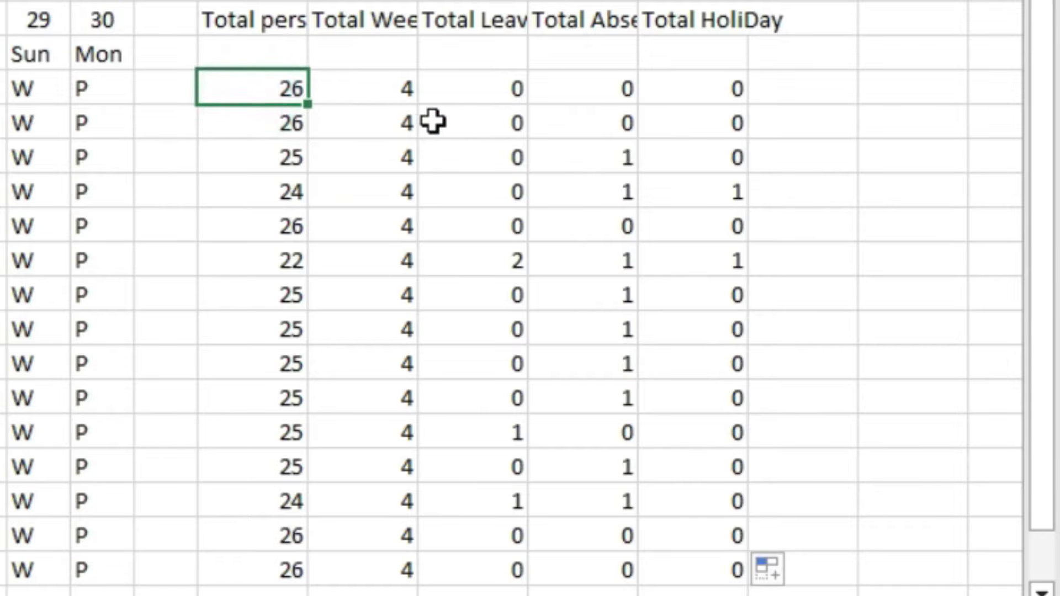
pyautogui.press('Up')
pyautogui.moveTo(238, 16); pyautogui.dragTo(250, 58)
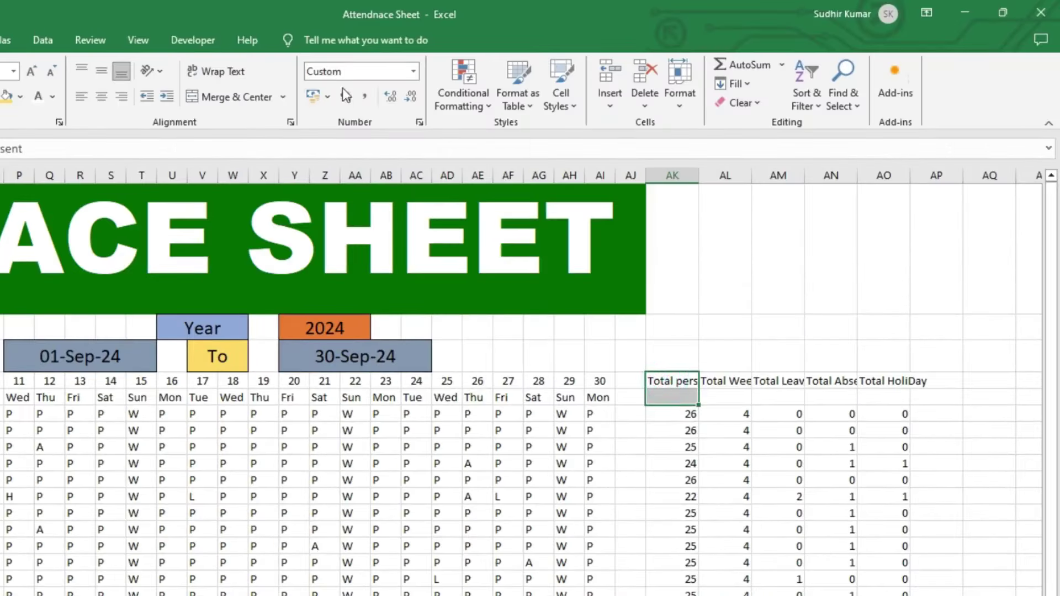
# Step: Merge and wrap the Total persent, Total Weeklyoff and Total Leave headers over two rows
pyautogui.click(243, 97)
pyautogui.click(209, 71)
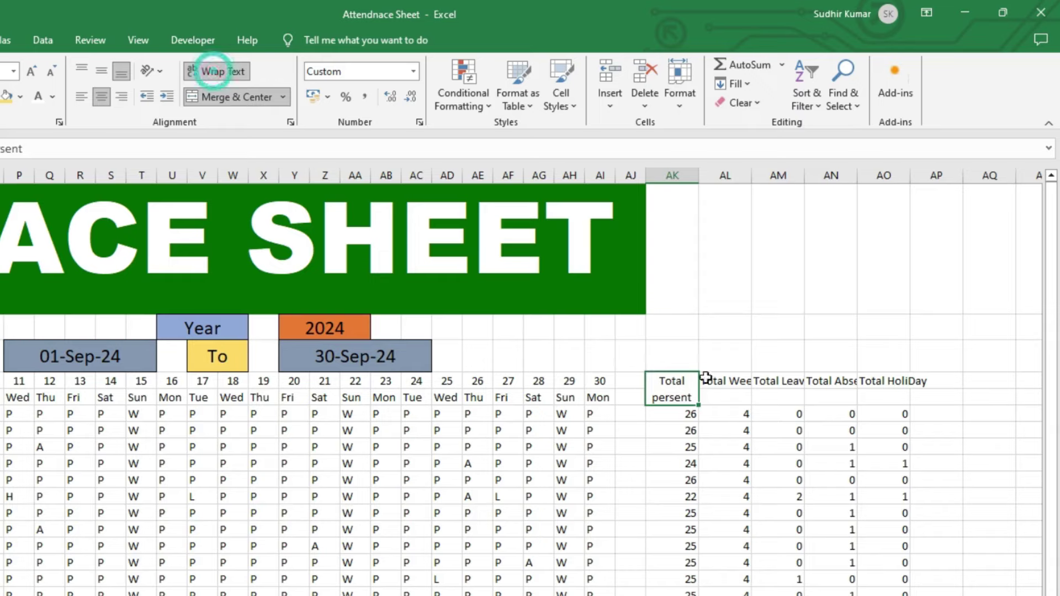
pyautogui.moveTo(725, 381)
pyautogui.mouseDown()
pyautogui.moveTo(725, 397)
pyautogui.moveTo(832, 398)
pyautogui.mouseUp()
pyautogui.click(256, 103)
pyautogui.click(258, 109)
pyautogui.click(217, 72)
pyautogui.click(235, 97)
pyautogui.click(150, 71)
pyautogui.click(217, 71)
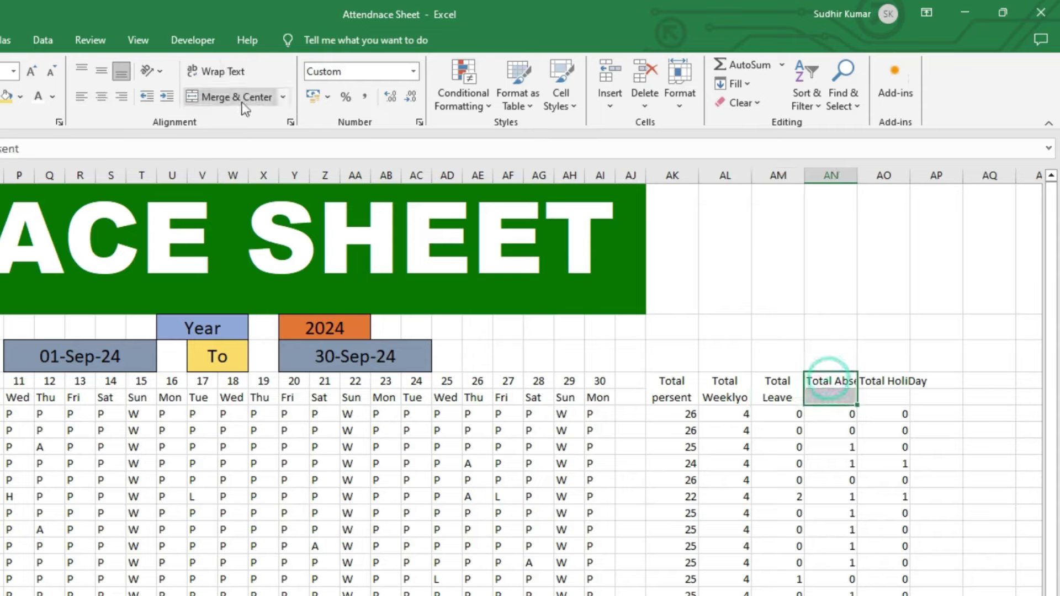
# Step: Merge and wrap the Total Absent and Total HoliDay headers over two rows
pyautogui.click(241, 104)
pyautogui.click(220, 76)
pyautogui.click(897, 389)
pyautogui.moveTo(897, 388); pyautogui.dragTo(895, 401)
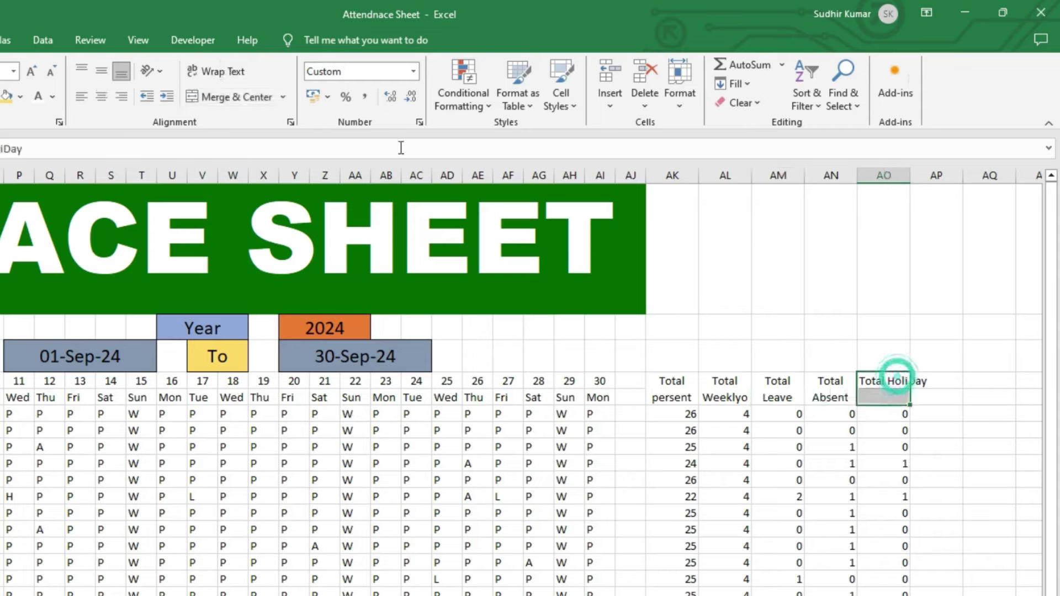
pyautogui.click(243, 98)
pyautogui.click(217, 71)
# Step: Add a merged, wrapped 'Total Working Days' header in the next column
pyautogui.click(940, 386)
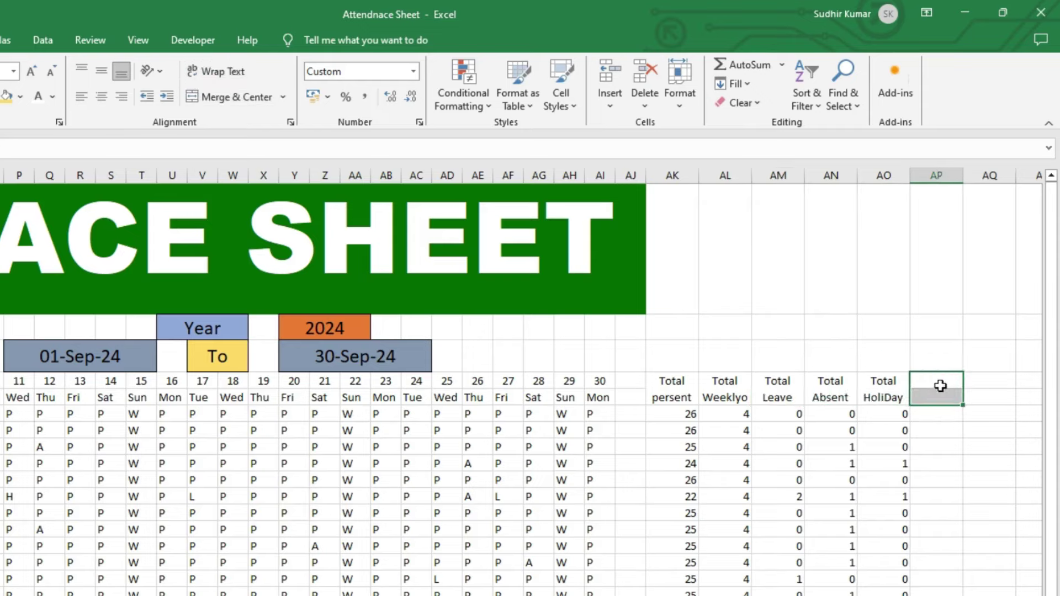
pyautogui.click(245, 104)
pyautogui.write('Total Wo')
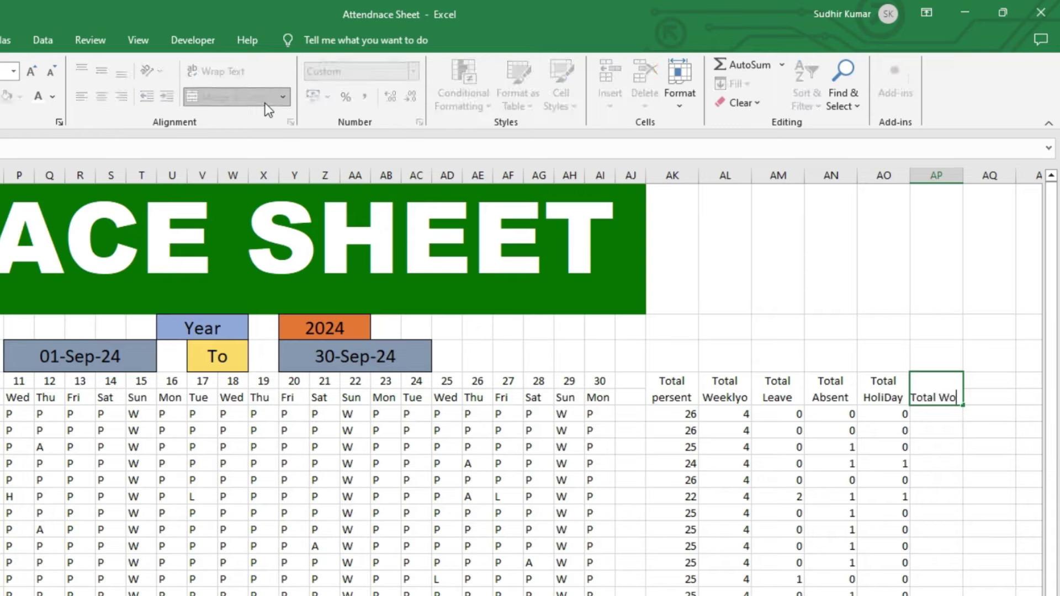
pyautogui.write('rking Days')
pyautogui.hotkey('ctrl', 'Return')
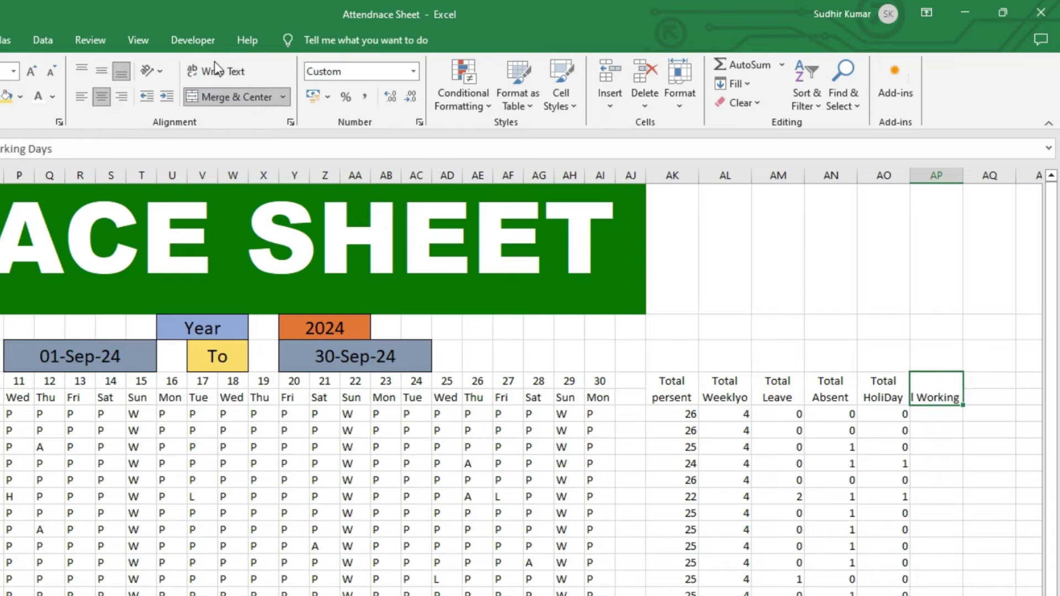
pyautogui.click(217, 71)
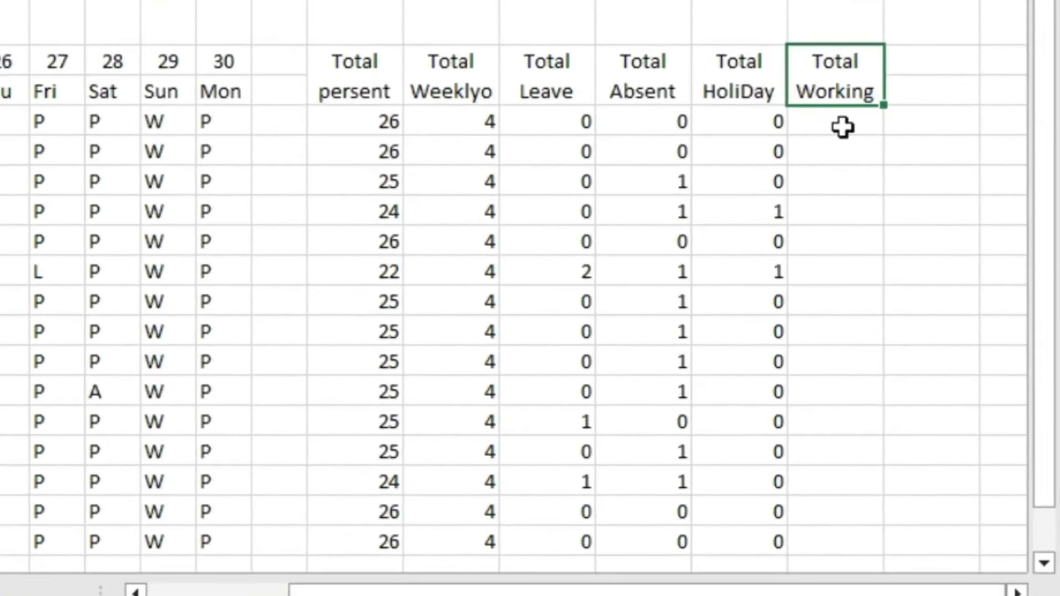
# Step: Enter =SUM(AK6,AL6,AM6,AO6) as the first employee's working-day total
pyautogui.click(842, 128)
pyautogui.write('=SUM(')
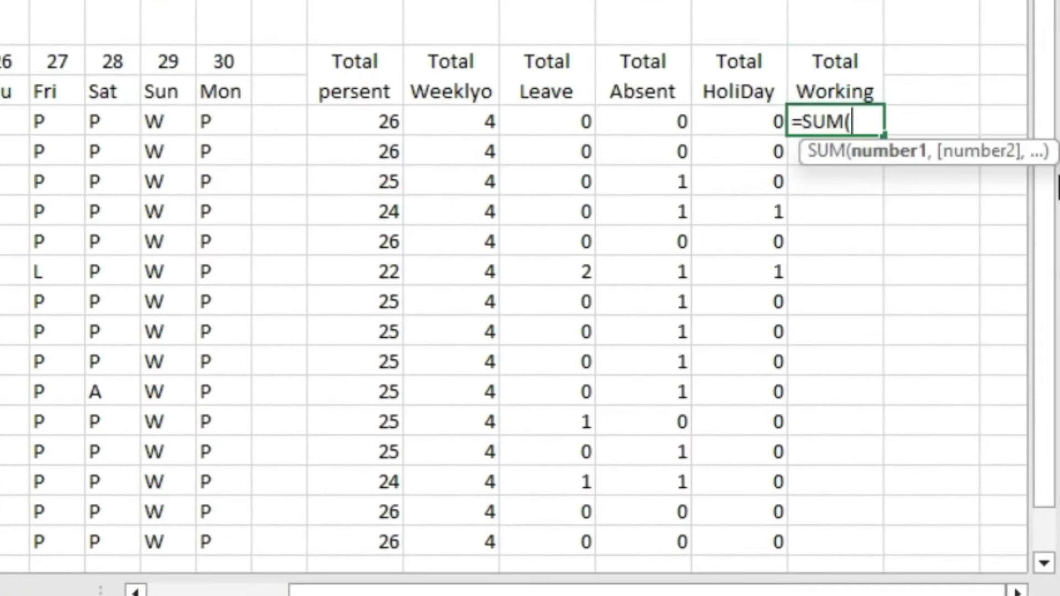
pyautogui.click(347, 114)
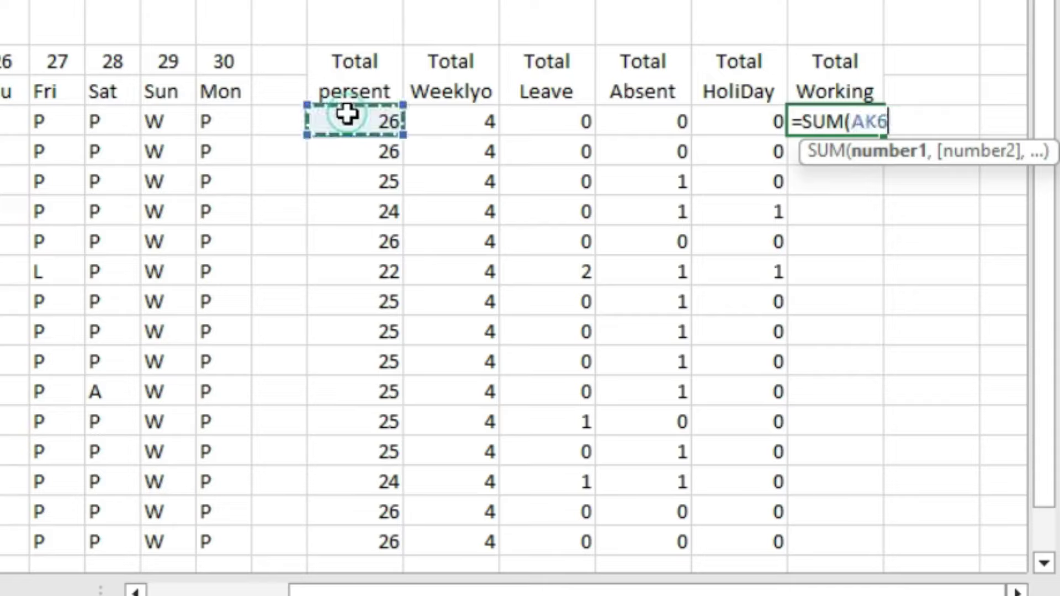
pyautogui.write(',')
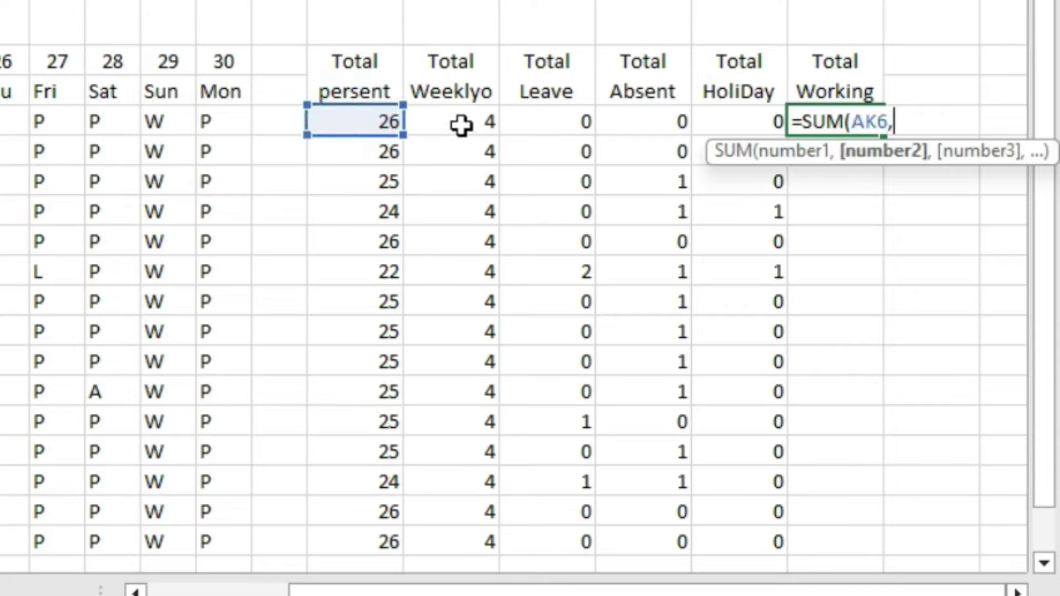
pyautogui.click(461, 120)
pyautogui.write(',')
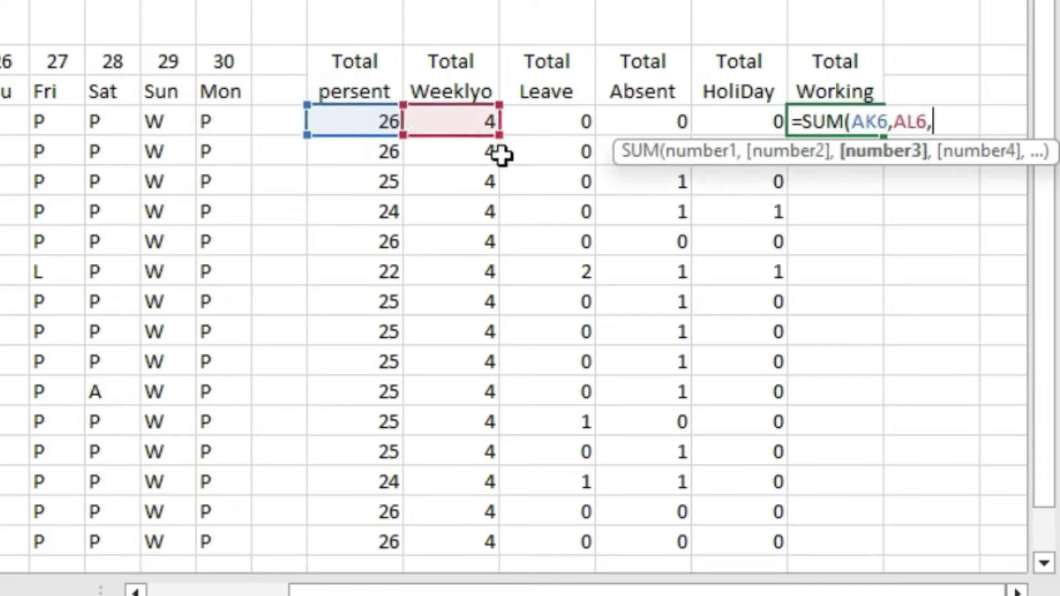
pyautogui.click(569, 118)
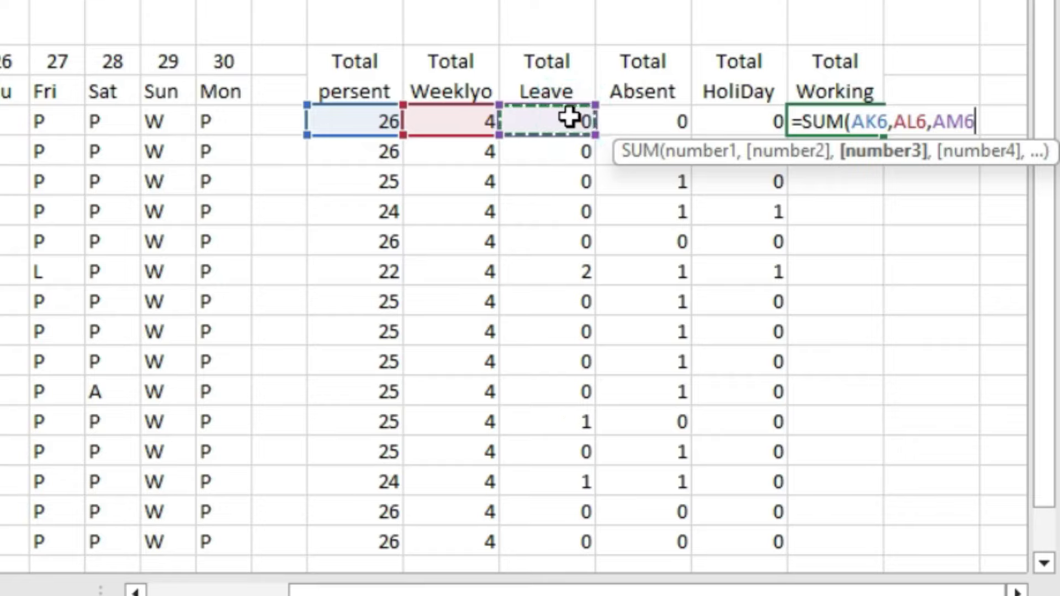
pyautogui.write(',')
pyautogui.click(745, 114)
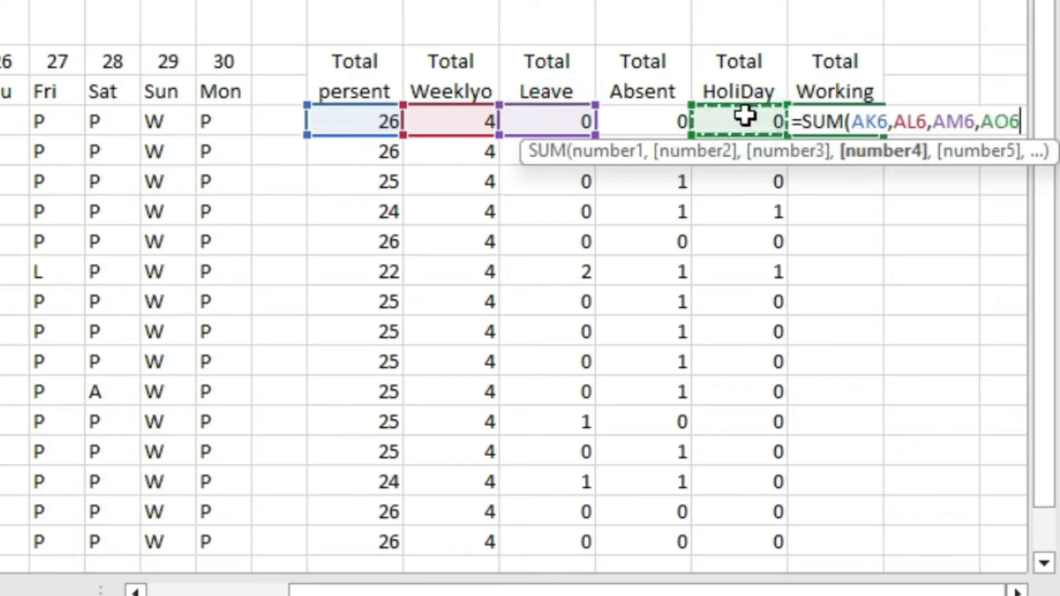
pyautogui.write(',')
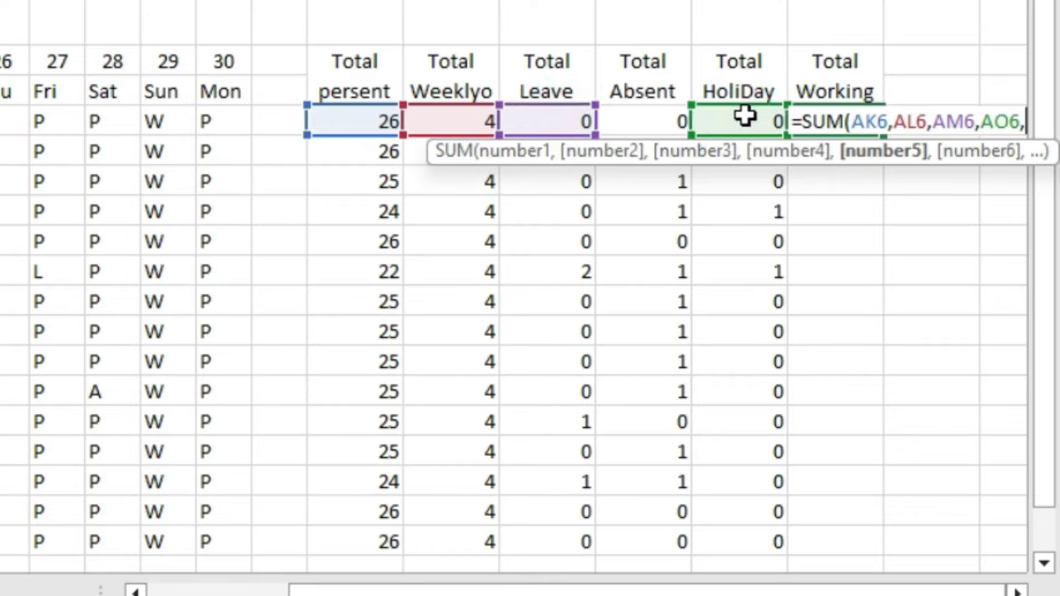
pyautogui.press('BackSpace')
pyautogui.write(')')
pyautogui.press('Return')
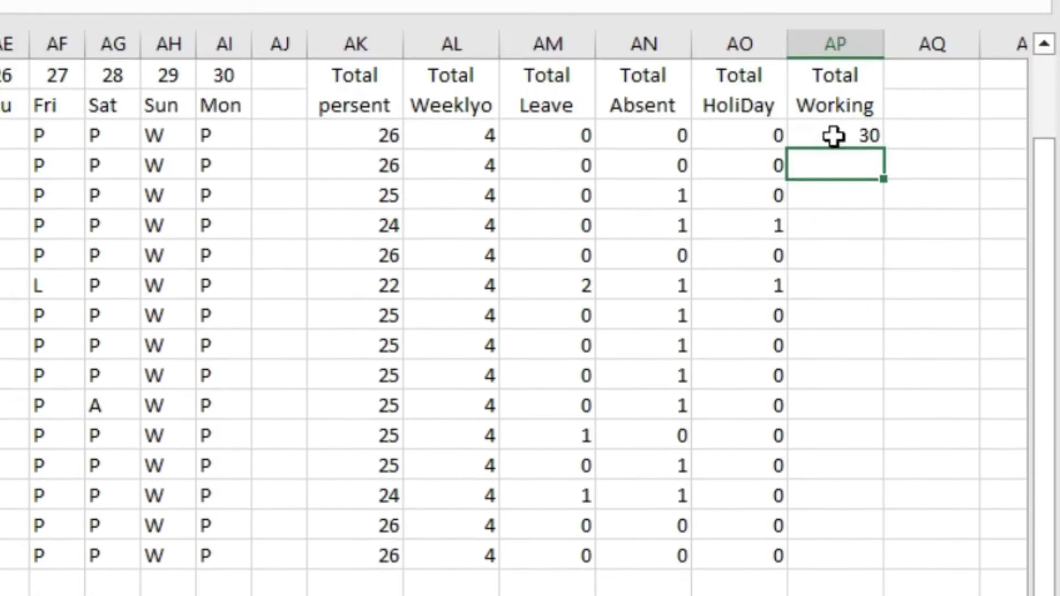
# Step: Fill the working-day total down the AP column to the last employee row
pyautogui.moveTo(806, 136)
pyautogui.mouseDown()
pyautogui.moveTo(859, 558)
pyautogui.moveTo(834, 553)
pyautogui.mouseUp()
pyautogui.scroll(2, 834, 551)
pyautogui.scroll(1, 834, 524)
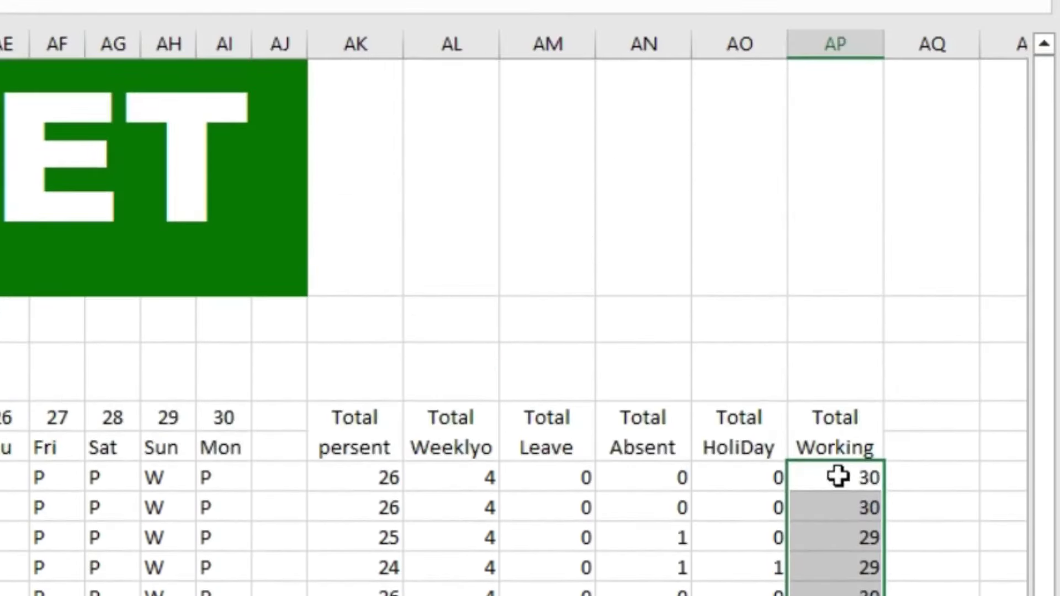
pyautogui.scroll(-3, 838, 476)
pyautogui.moveTo(834, 216); pyautogui.dragTo(856, 555)
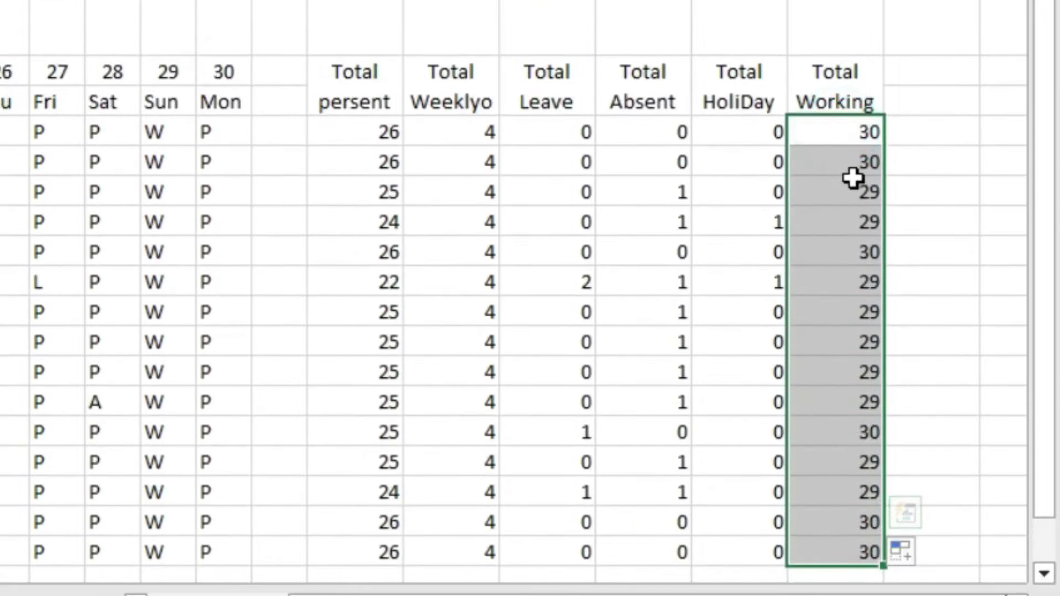
pyautogui.moveTo(829, 540); pyautogui.dragTo(657, 541)
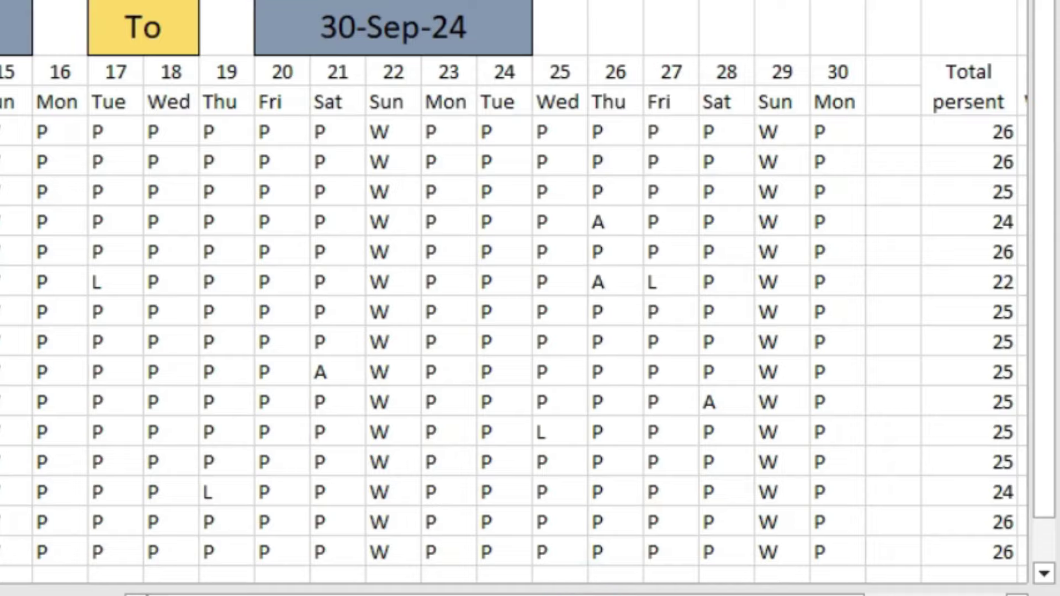
# Step: Centre the daily attendance codes in F6:AJ20 horizontally and vertically
pyautogui.click(62, 315)
pyautogui.press('Left')
pyautogui.hotkey('ctrl', 'shift', 'End')
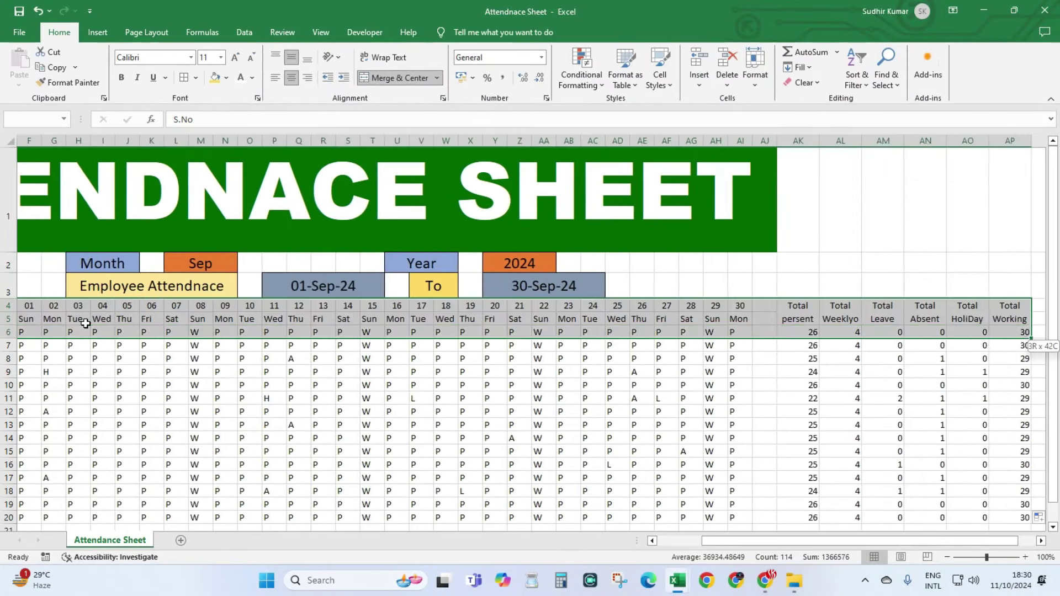
pyautogui.hscroll(-1, 351, 383)
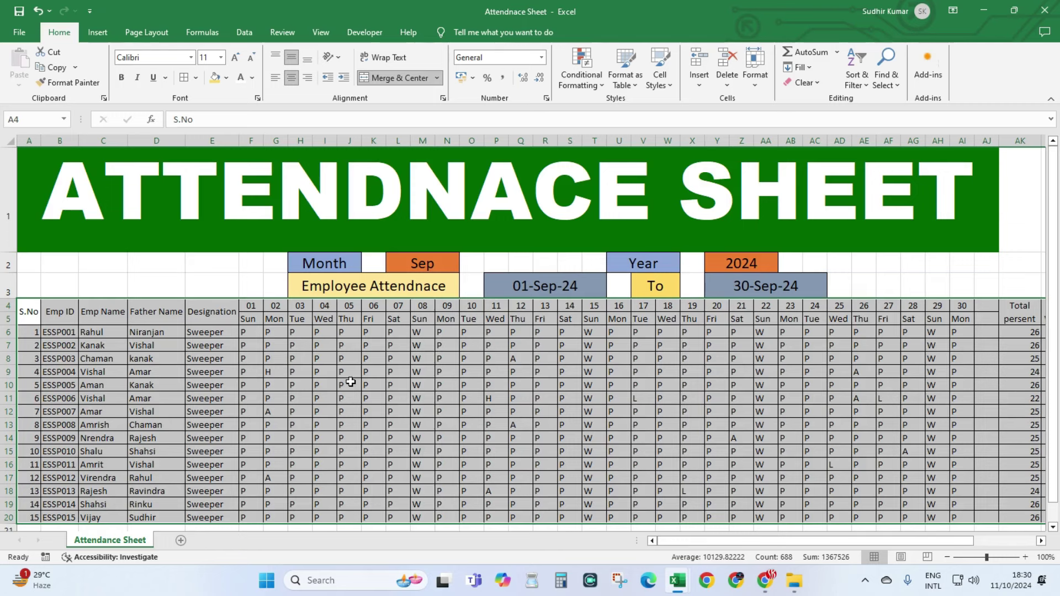
pyautogui.click(251, 358)
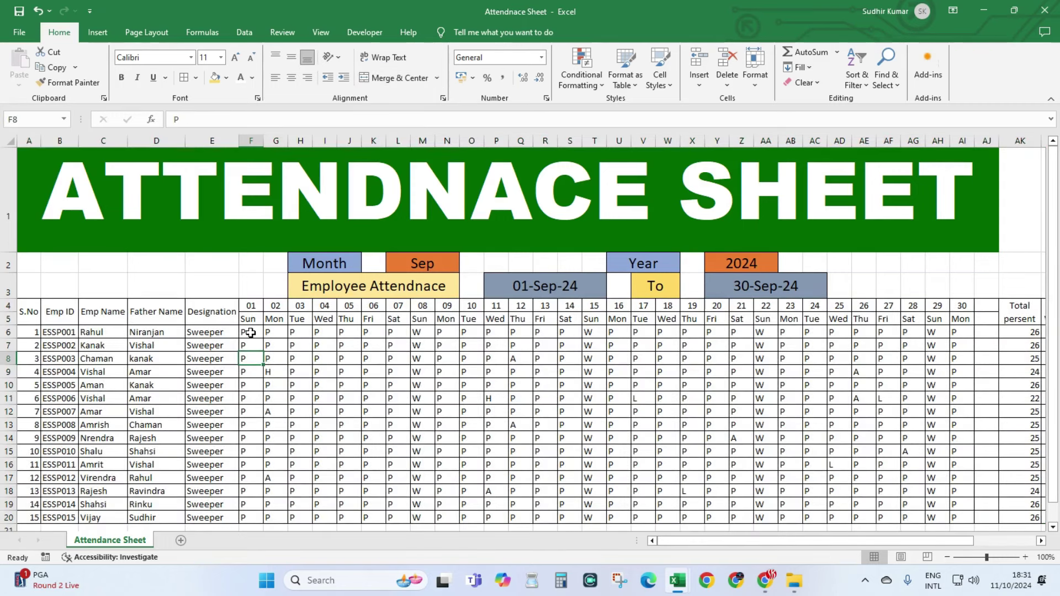
pyautogui.moveTo(251, 333); pyautogui.dragTo(986, 523)
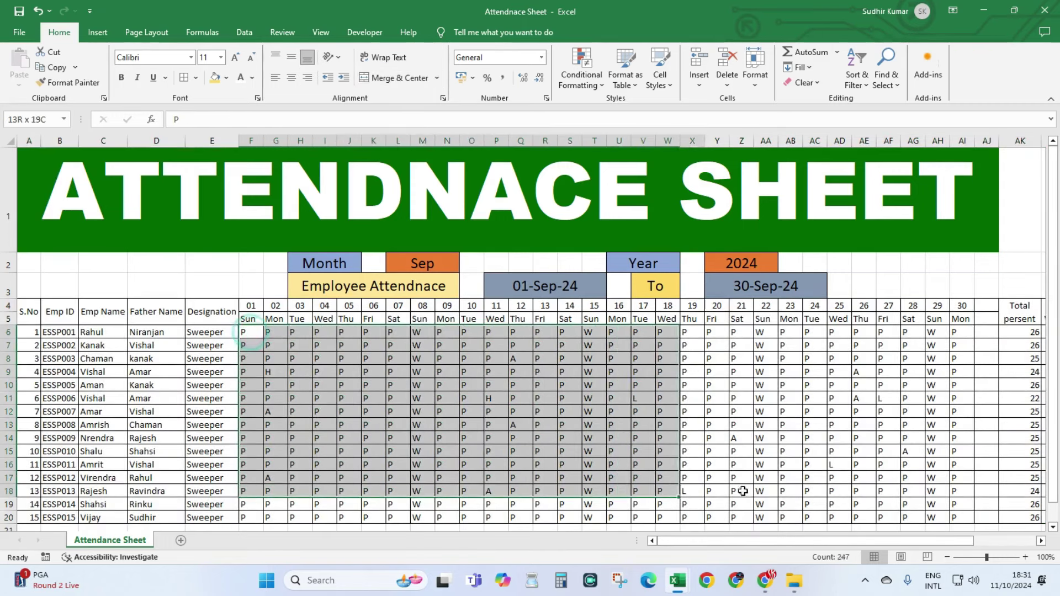
pyautogui.click(291, 77)
pyautogui.click(293, 58)
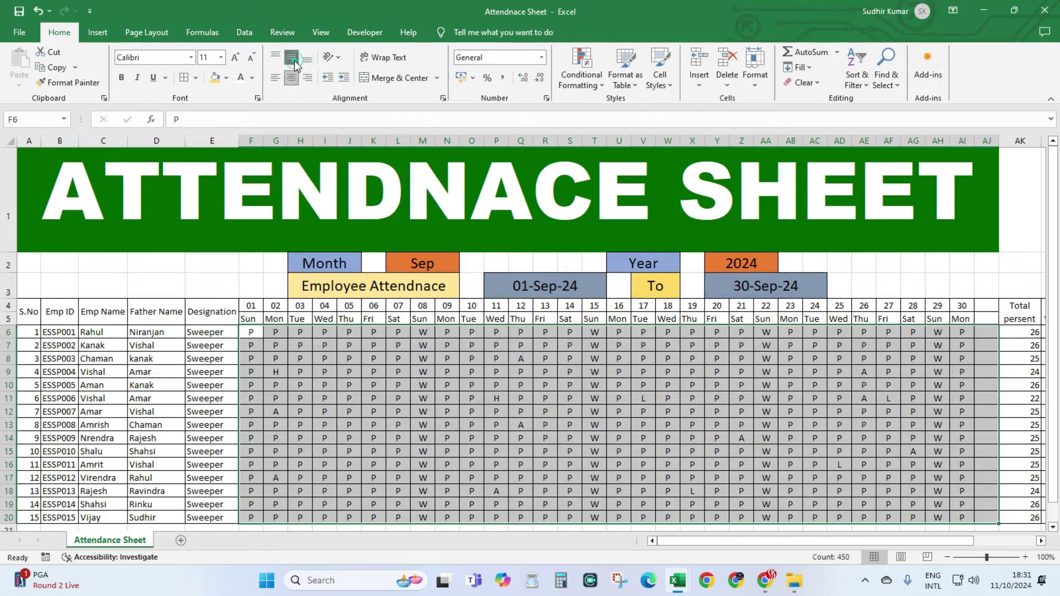
# Step: Start an Equal To highlight rule for cells containing A with a custom format
pyautogui.click(582, 77)
pyautogui.moveTo(566, 149)
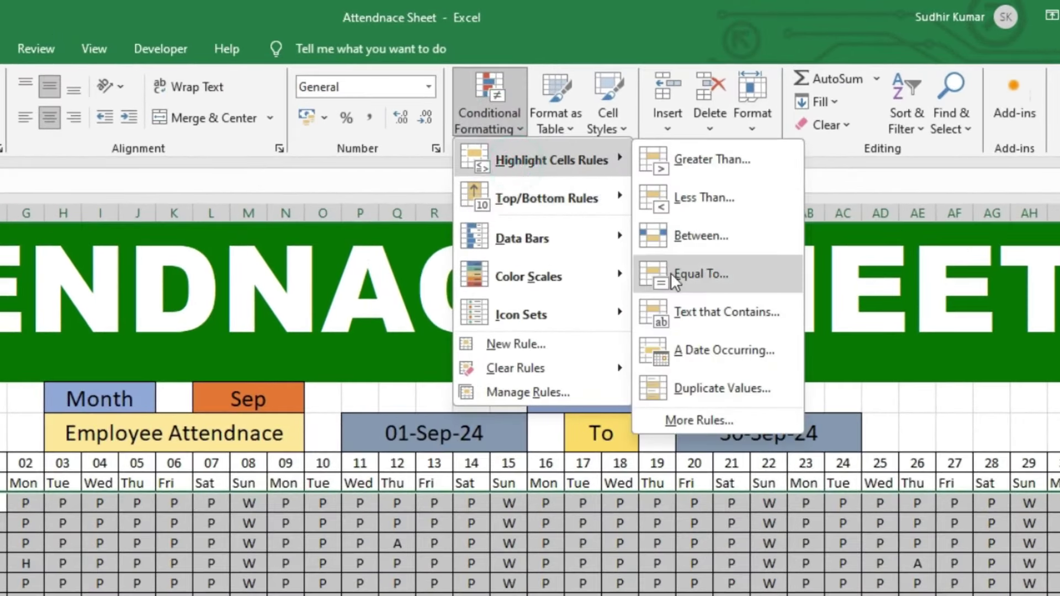
pyautogui.click(671, 273)
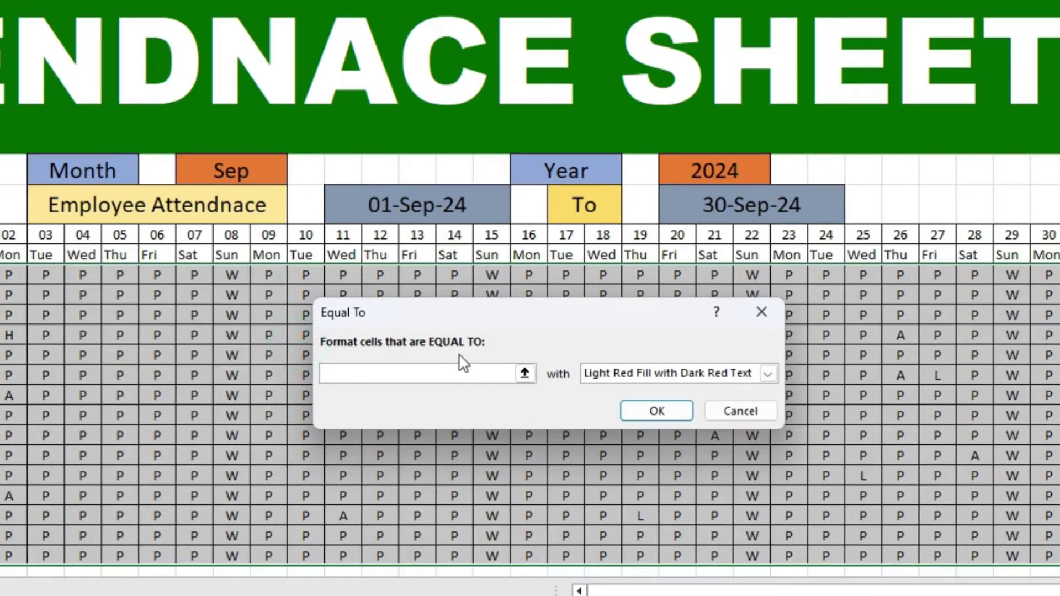
pyautogui.write('A')
pyautogui.click(628, 374)
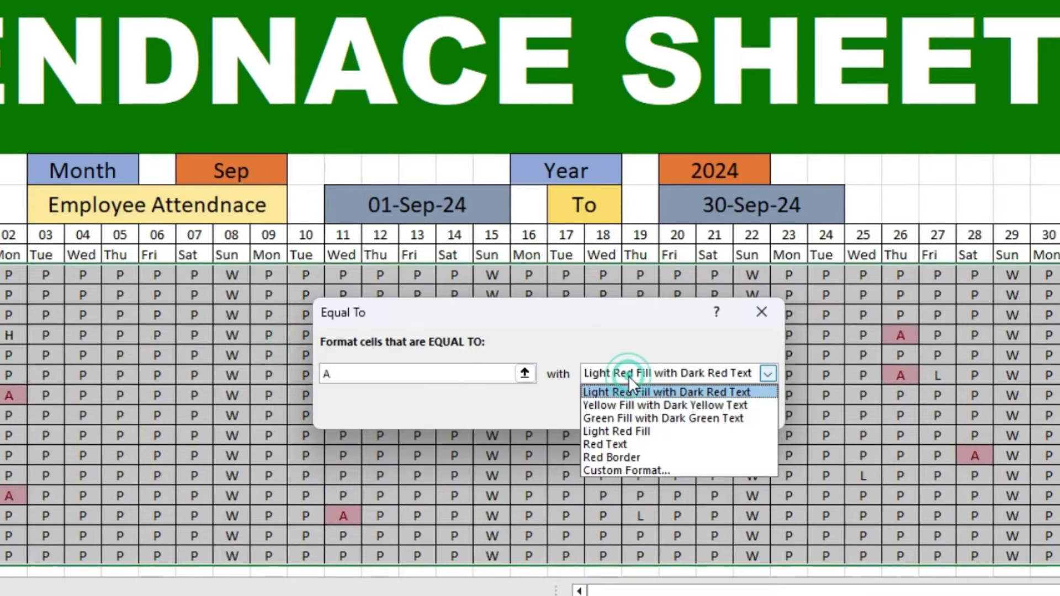
pyautogui.click(614, 470)
# Step: Give the rule a red fill and apply it to the attendance grid
pyautogui.click(238, 149)
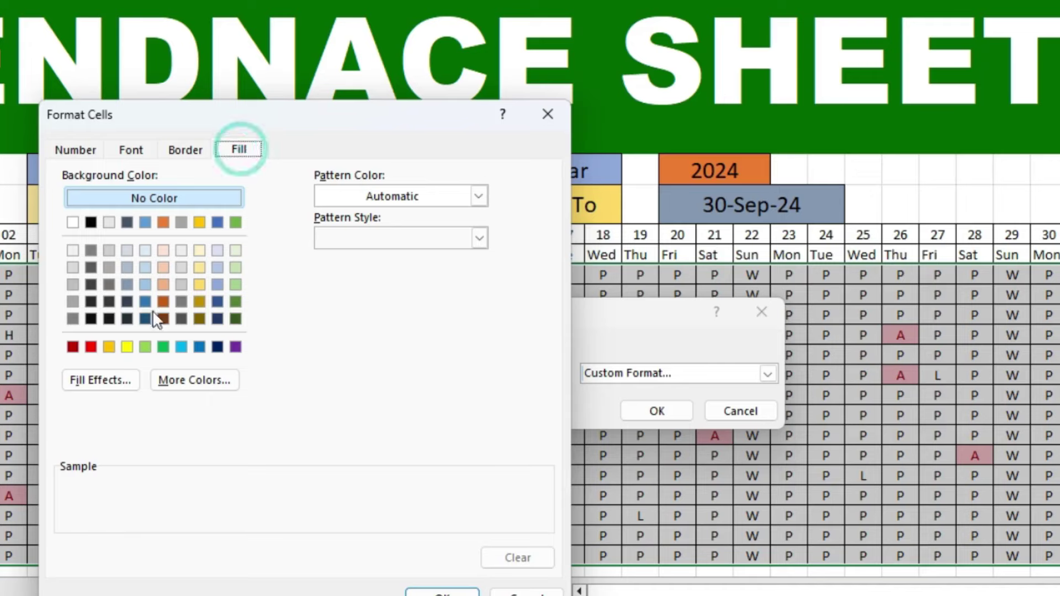
pyautogui.click(90, 348)
pyautogui.click(185, 150)
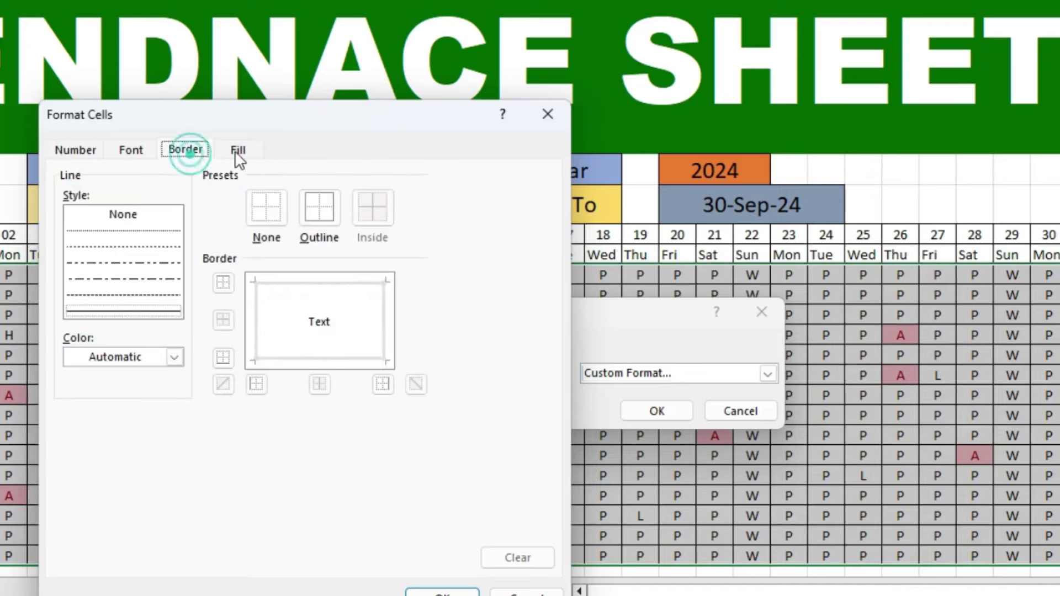
pyautogui.click(238, 149)
pyautogui.click(131, 150)
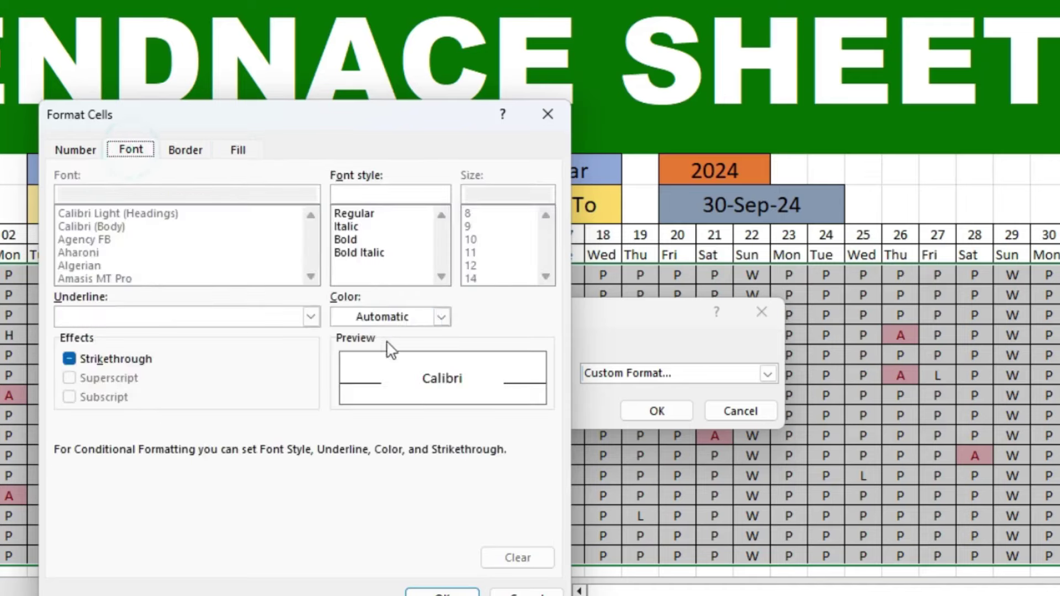
pyautogui.click(411, 307)
pyautogui.click(442, 594)
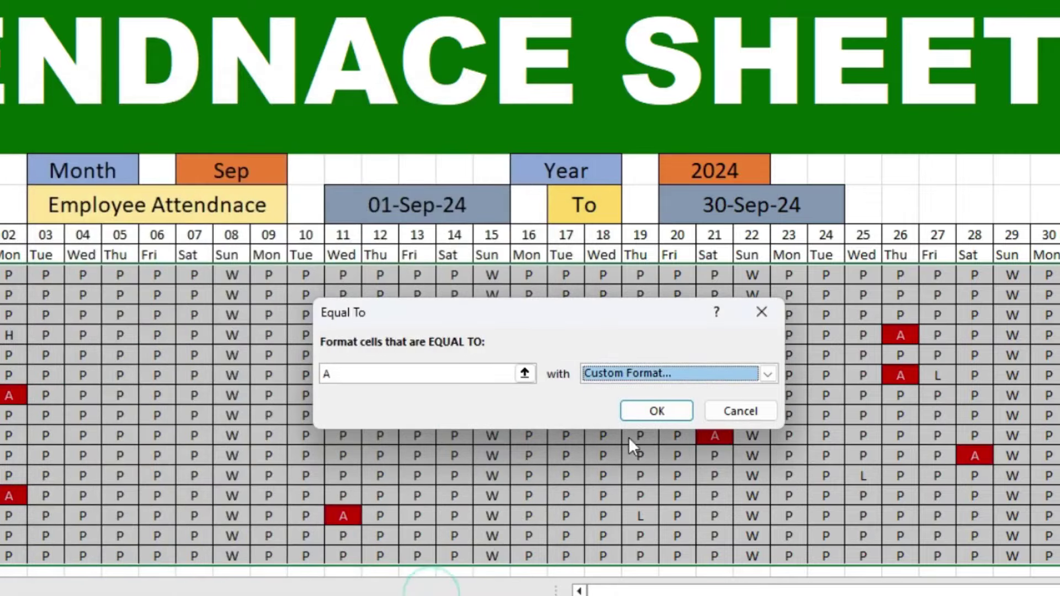
pyautogui.click(653, 412)
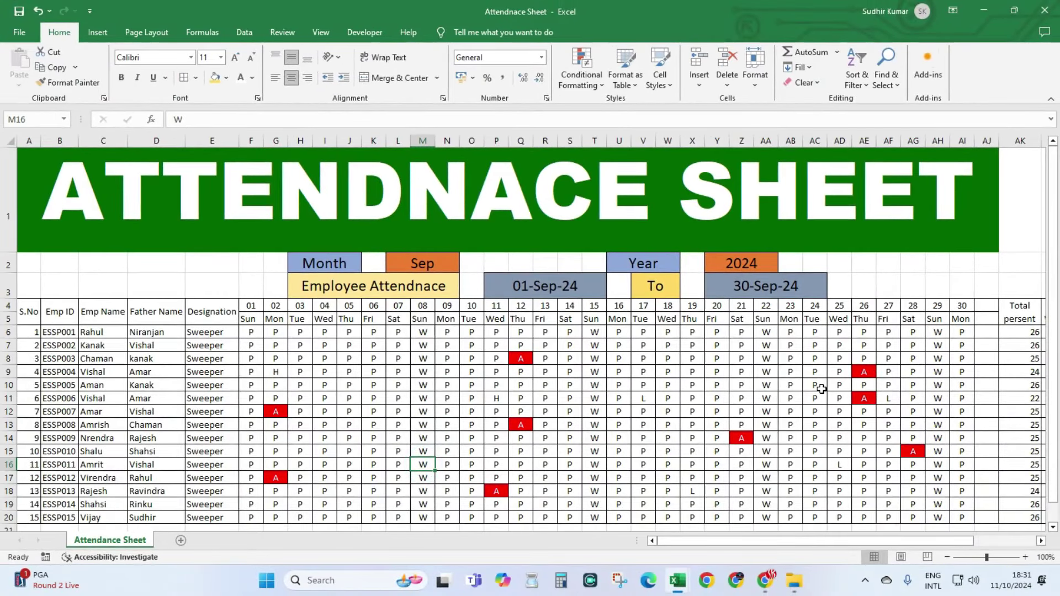
pyautogui.moveTo(251, 332)
pyautogui.mouseDown()
pyautogui.moveTo(842, 514)
pyautogui.moveTo(985, 516)
pyautogui.mouseUp()
# Step: Start an Equal To highlight rule for cells containing H, using a custom format
pyautogui.click(575, 82)
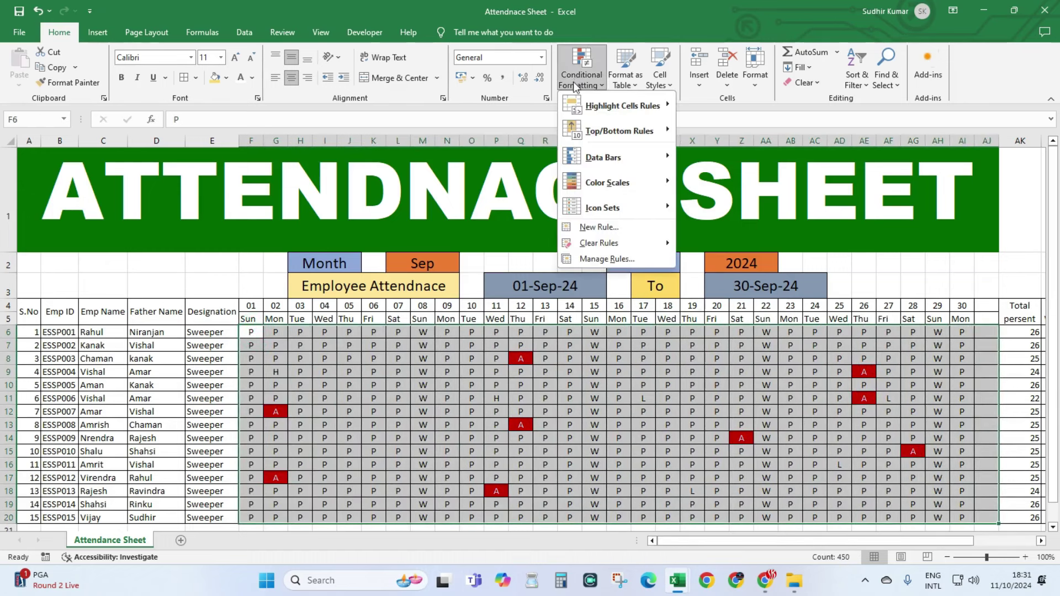
pyautogui.moveTo(621, 105)
pyautogui.click(722, 185)
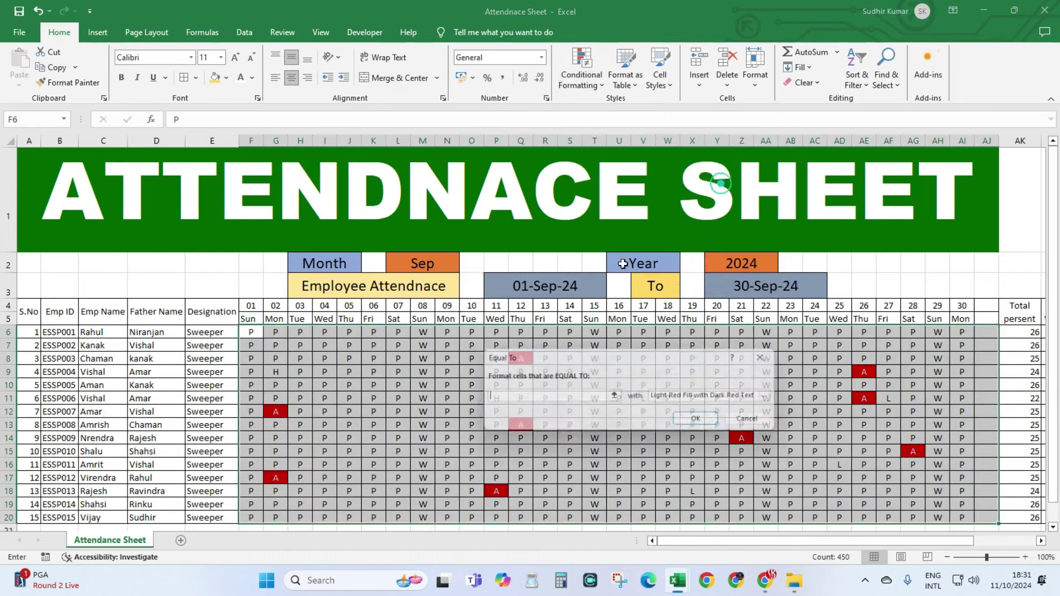
pyautogui.write('H')
pyautogui.click(713, 396)
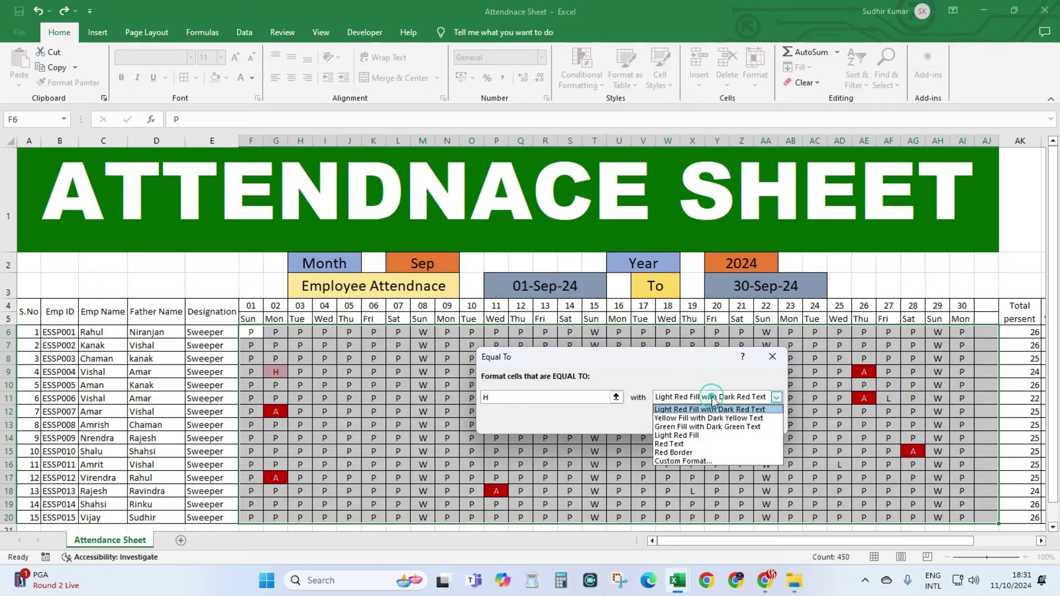
pyautogui.click(703, 462)
# Step: Give the H rule a dark green fill and apply it to the attendance grid
pyautogui.click(589, 230)
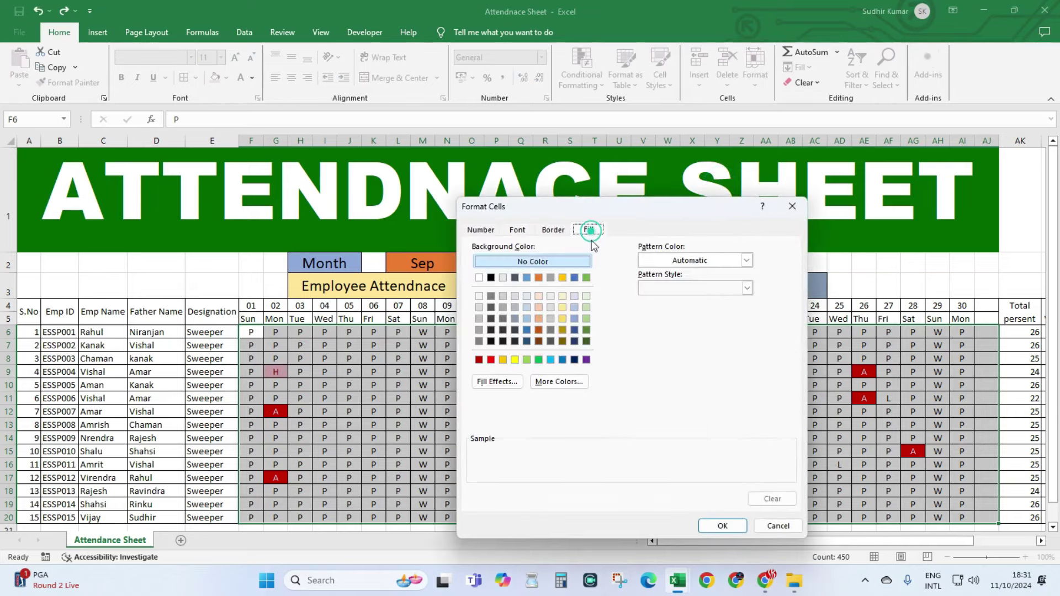
pyautogui.click(554, 382)
pyautogui.click(549, 360)
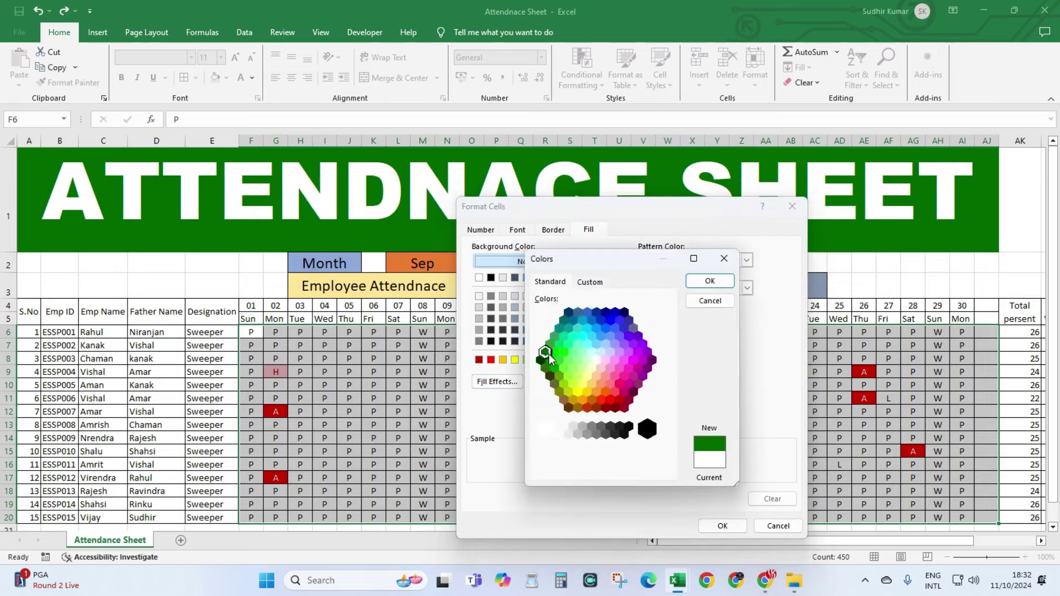
pyautogui.click(710, 280)
pyautogui.click(518, 231)
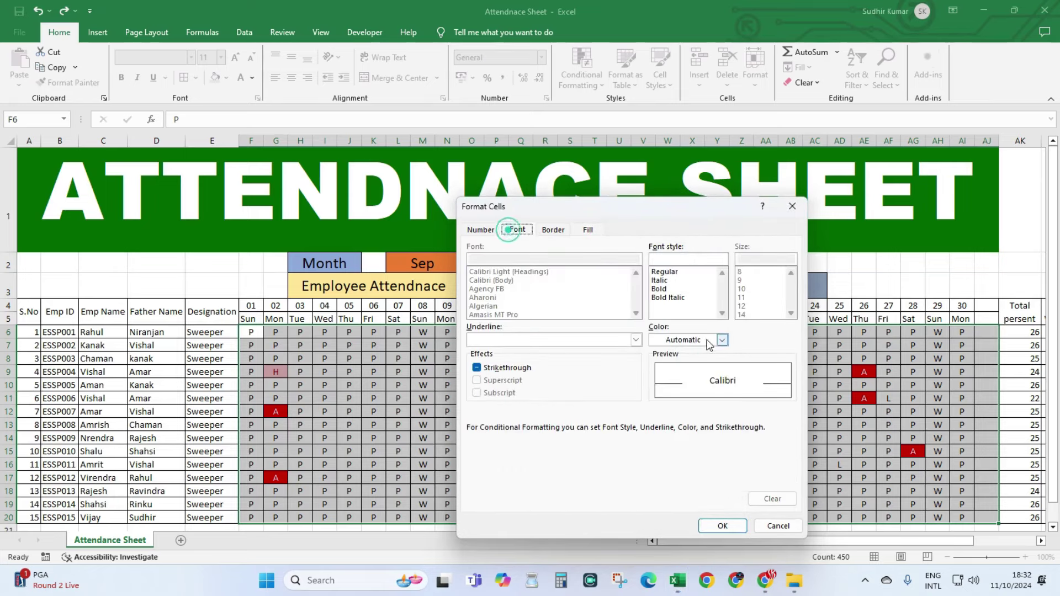
pyautogui.click(718, 525)
pyautogui.click(703, 422)
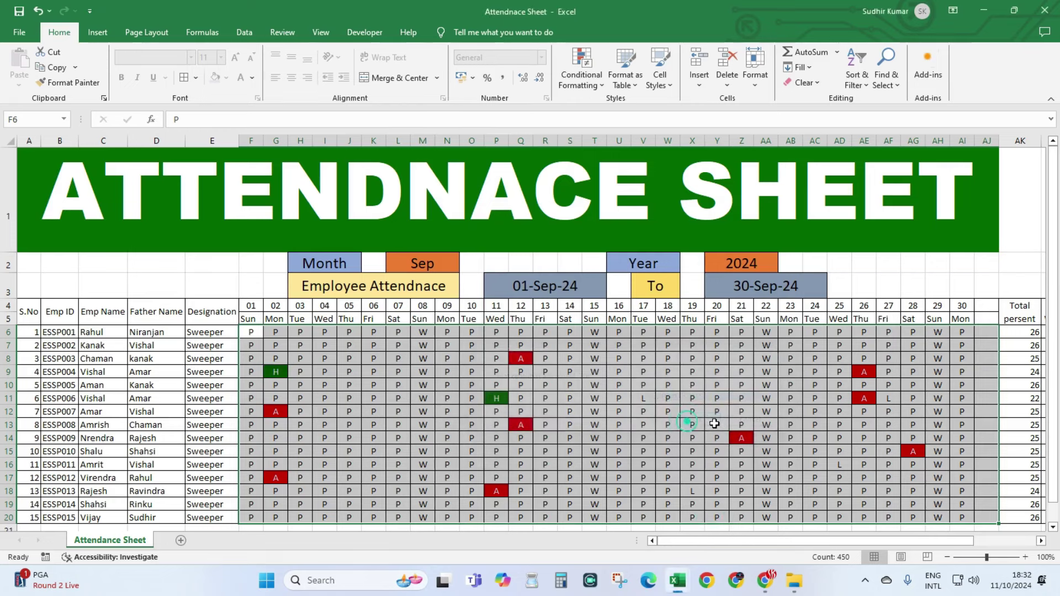
pyautogui.click(373, 385)
pyautogui.scroll(-2, 460, 401)
pyautogui.scroll(2, 460, 401)
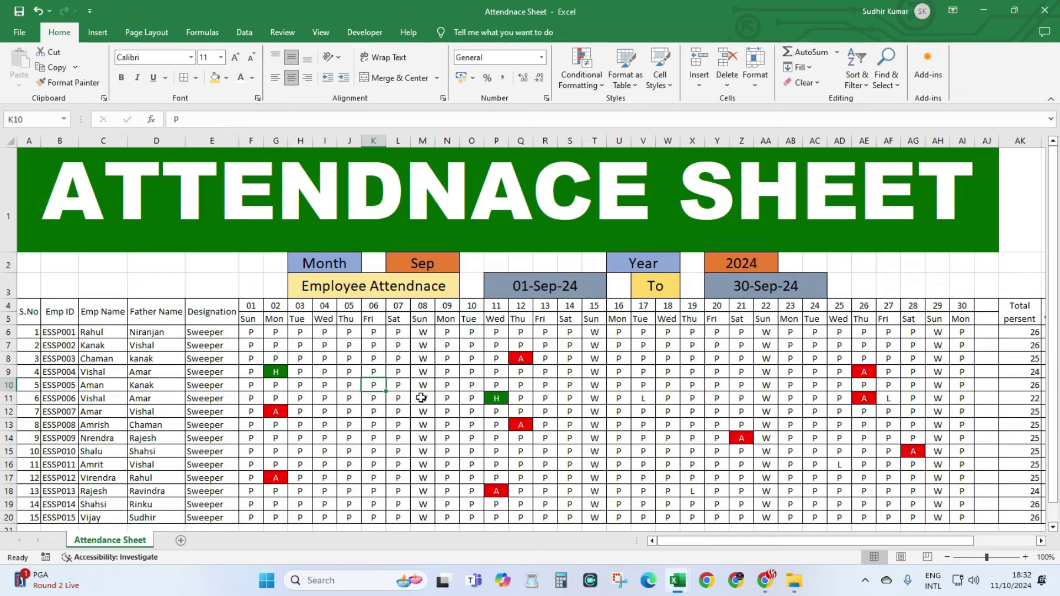
pyautogui.hscroll(3, 728, 546)
pyautogui.scroll(-5, 728, 546)
pyautogui.scroll(5, 728, 546)
pyautogui.hscroll(-3, 728, 546)
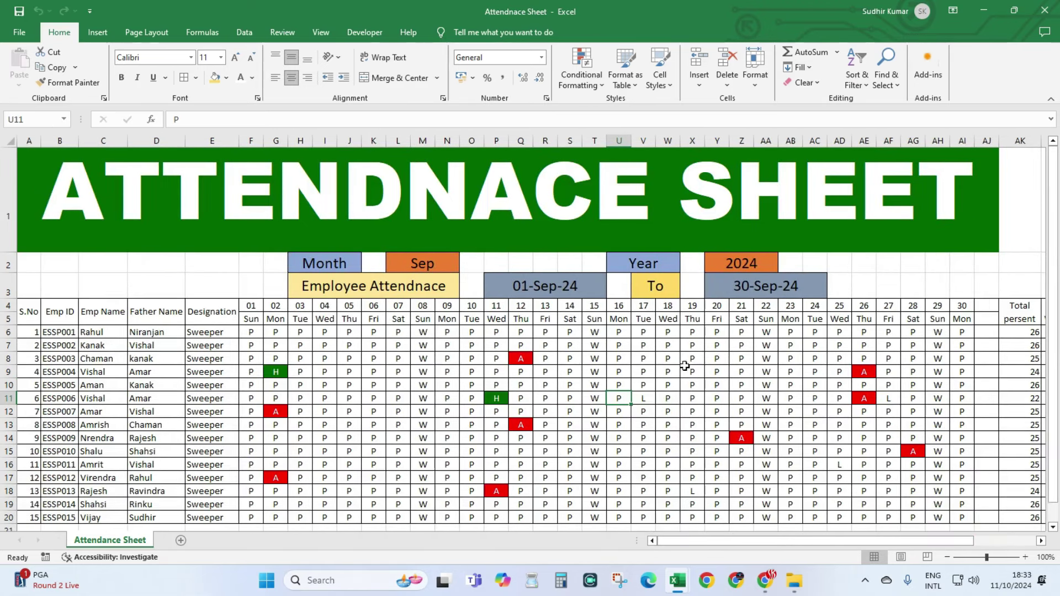
pyautogui.click(619, 398)
pyautogui.moveTo(751, 543); pyautogui.dragTo(672, 530)
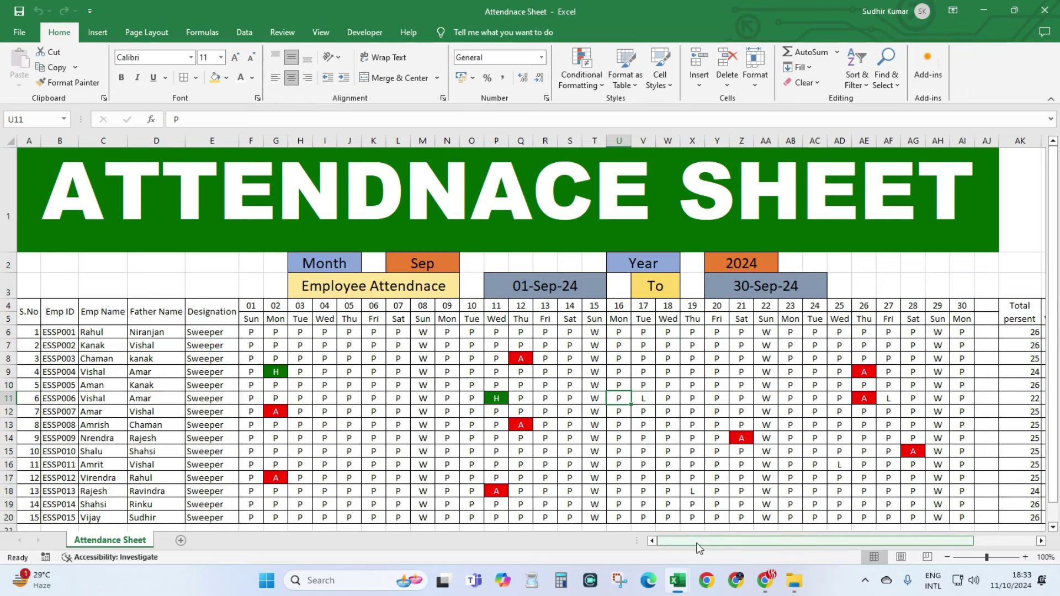
pyautogui.click(257, 360)
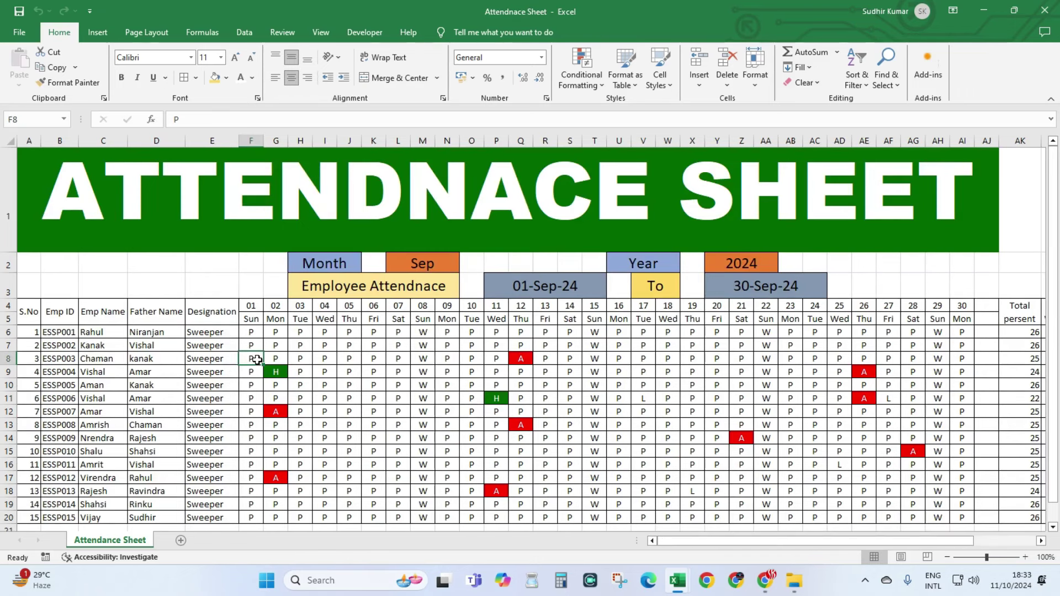